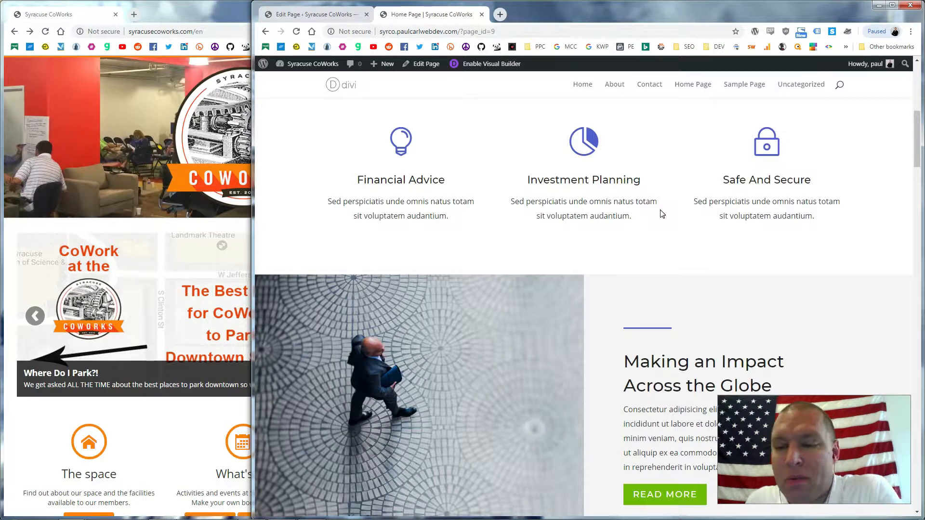
# Review the draft home page's sections, from the hero banner through services, pricing and FAQ to the contact form.
pyautogui.scroll(-15, 669, 235)
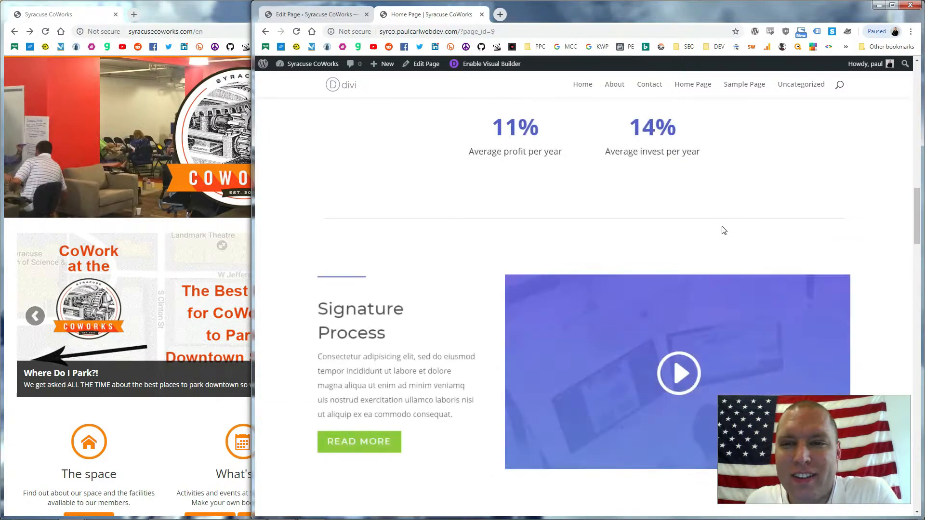
pyautogui.scroll(15, 708, 246)
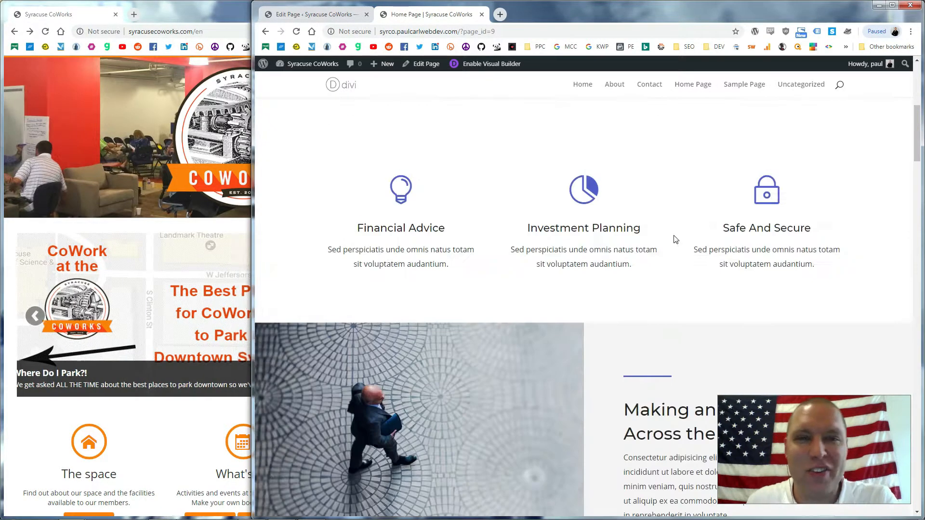
pyautogui.scroll(-12, 633, 227)
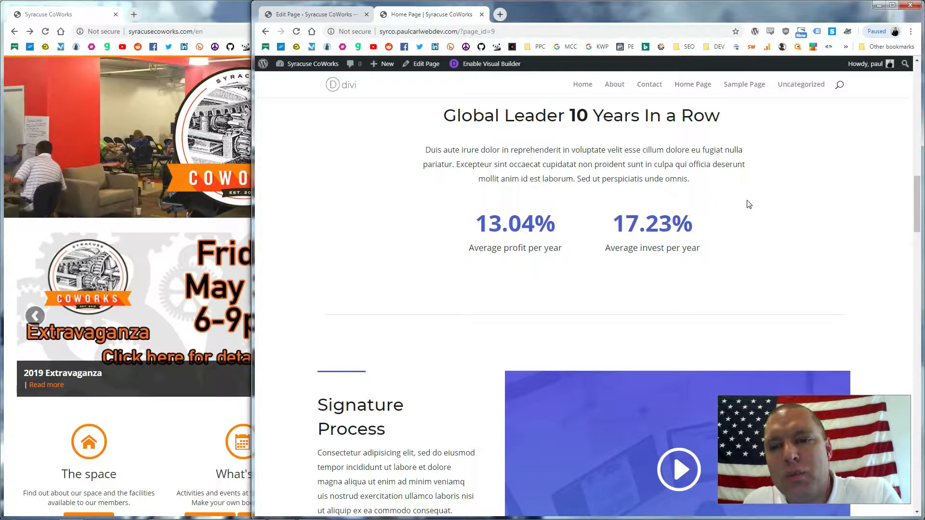
pyautogui.scroll(10, 752, 202)
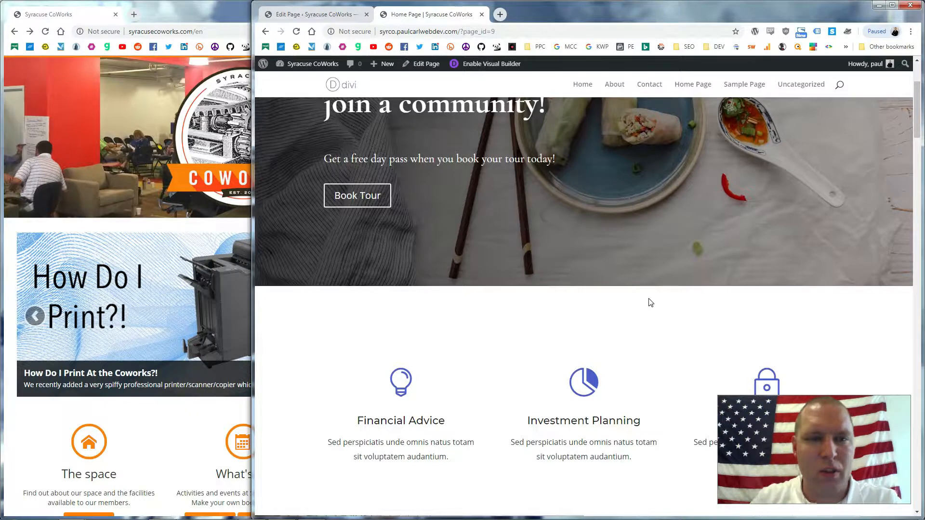
pyautogui.scroll(-5, 617, 258)
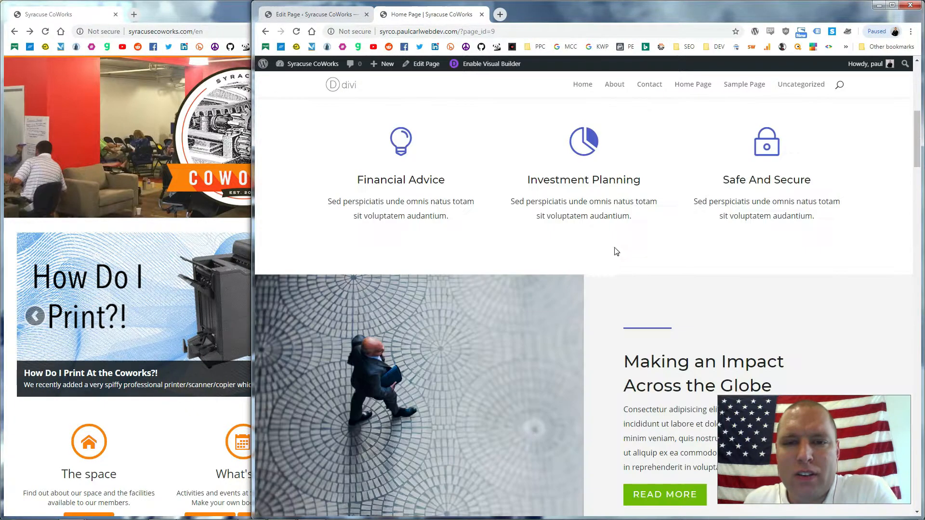
pyautogui.scroll(-15, 643, 251)
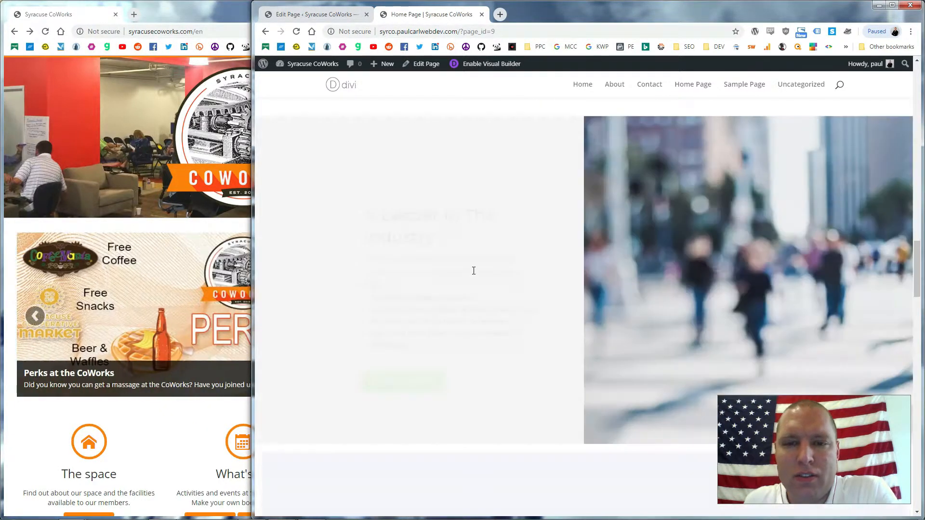
pyautogui.scroll(-18, 492, 265)
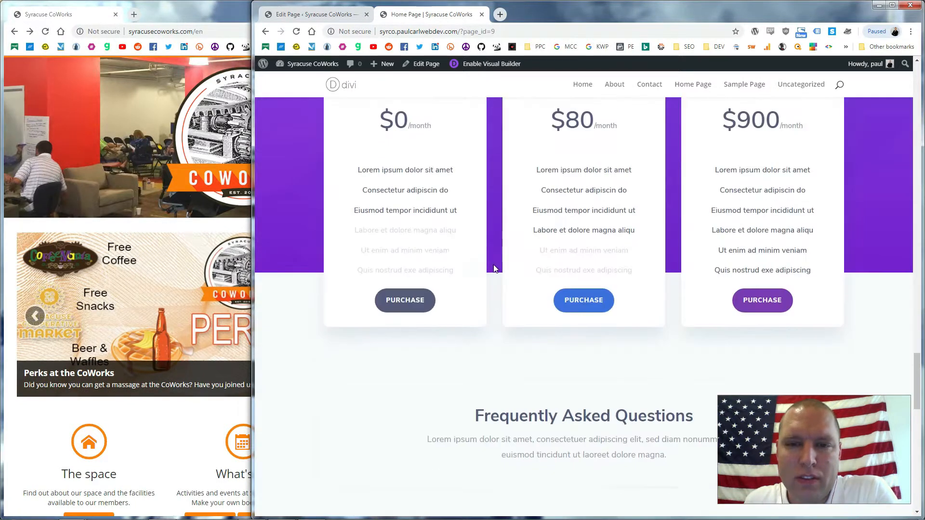
pyautogui.scroll(-10, 494, 264)
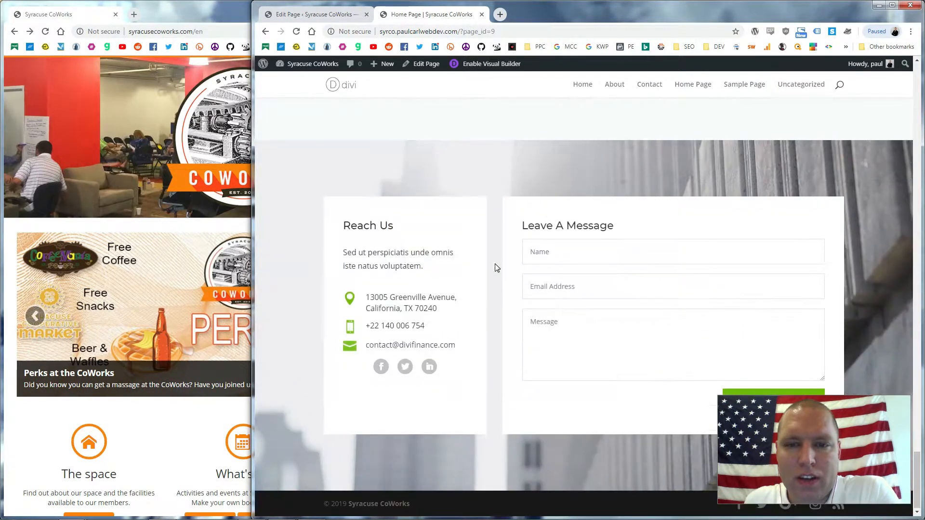
pyautogui.scroll(12, 491, 265)
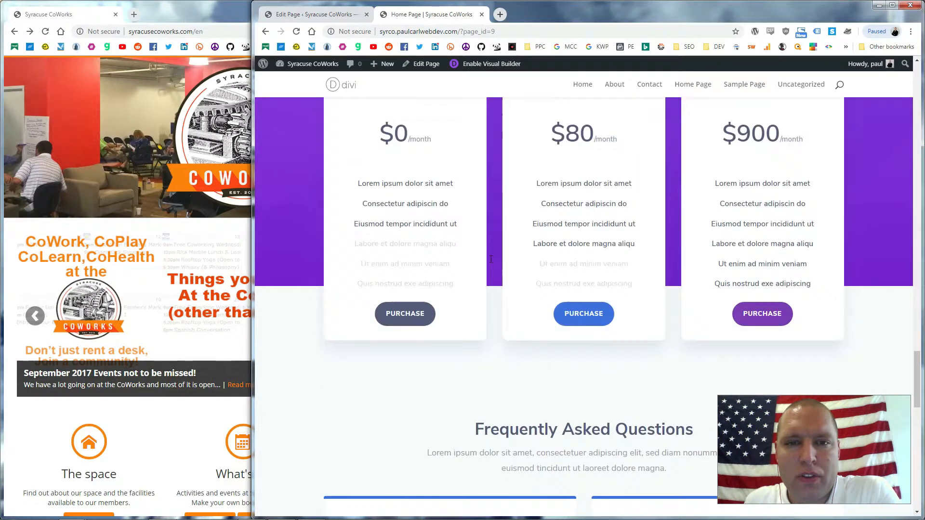
pyautogui.scroll(-12, 491, 265)
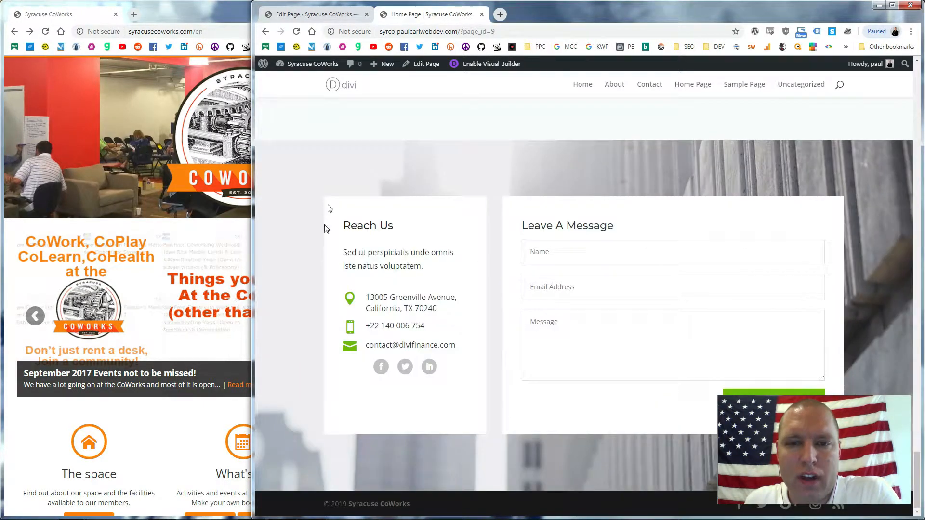
pyautogui.scroll(15, 532, 206)
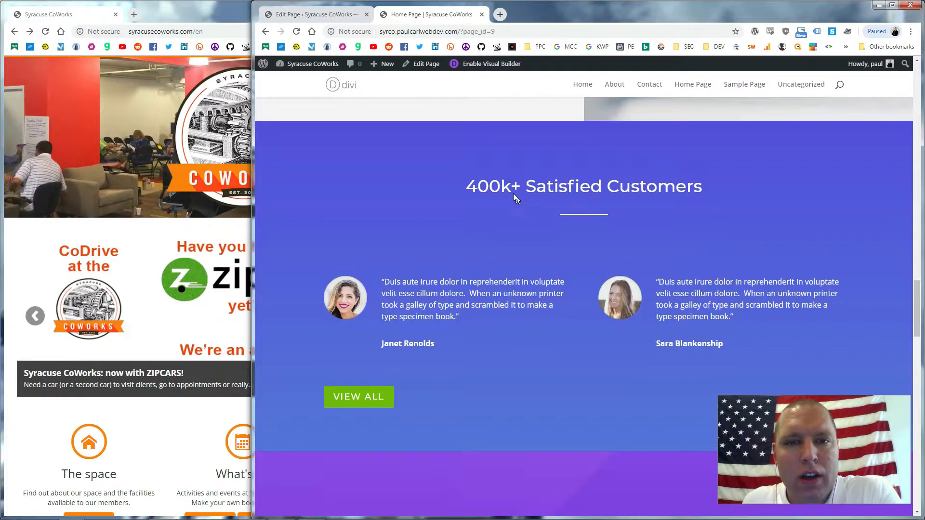
pyautogui.scroll(10, 514, 199)
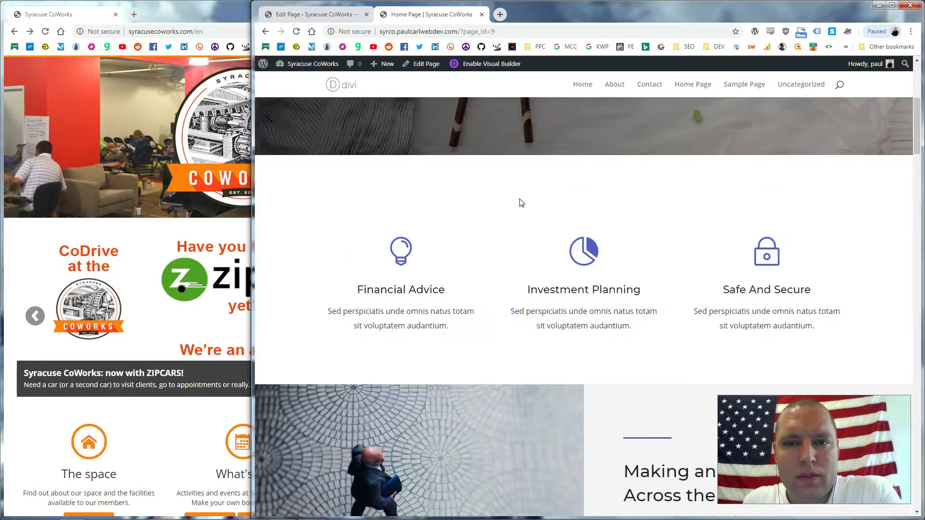
pyautogui.scroll(-10, 520, 204)
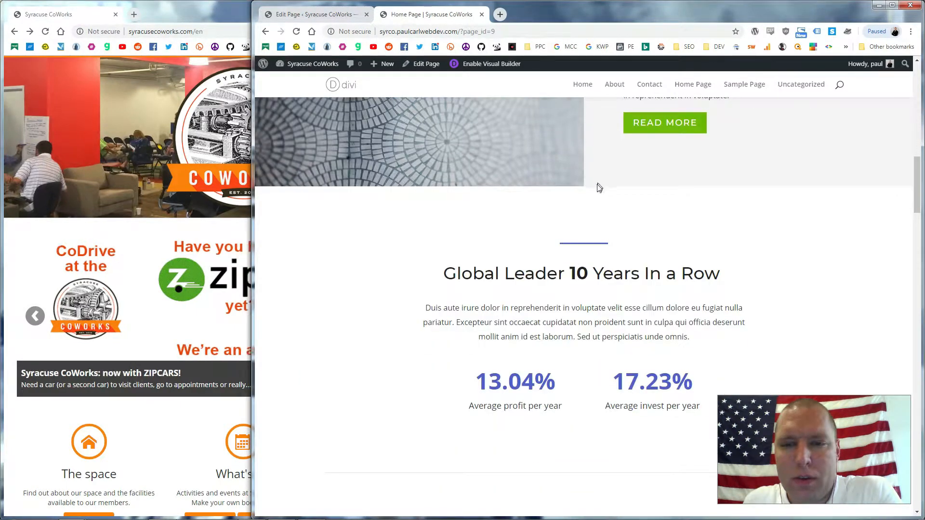
pyautogui.scroll(-5, 596, 188)
pyautogui.scroll(10, 538, 177)
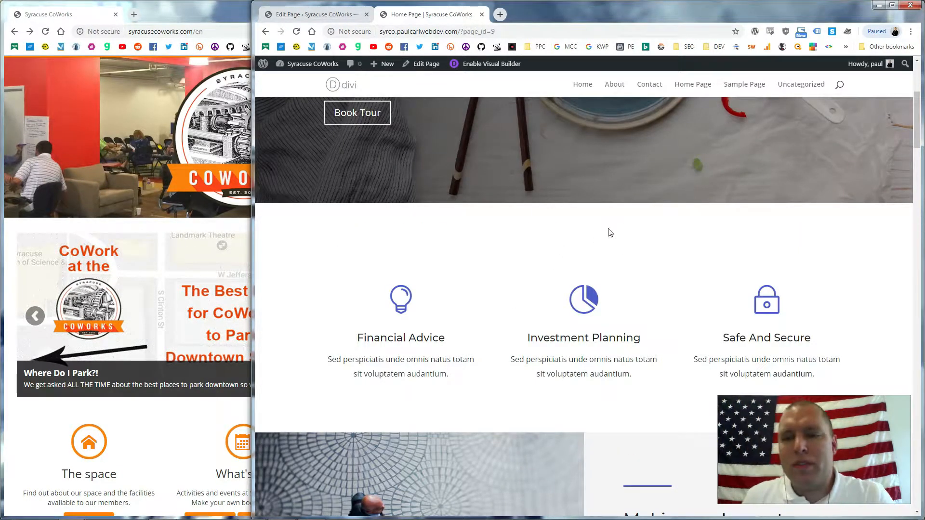
pyautogui.scroll(5, 547, 221)
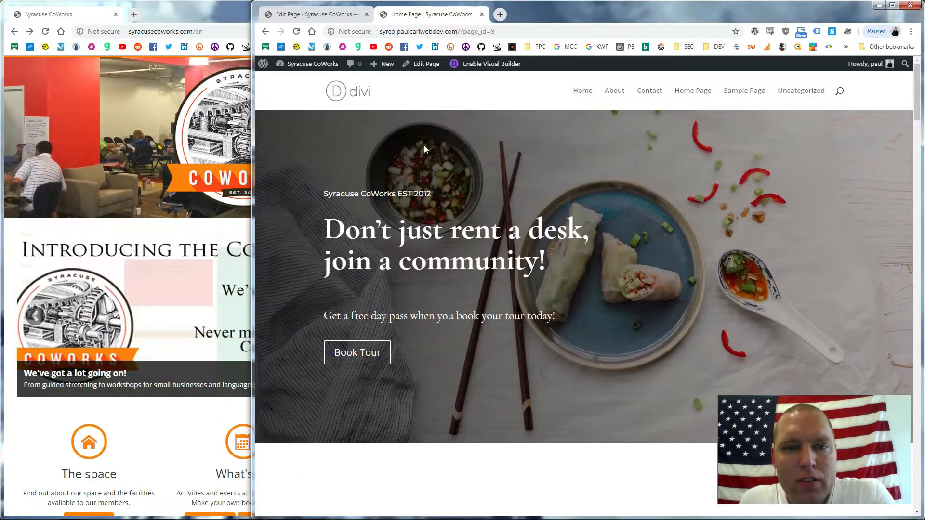
pyautogui.click(313, 14)
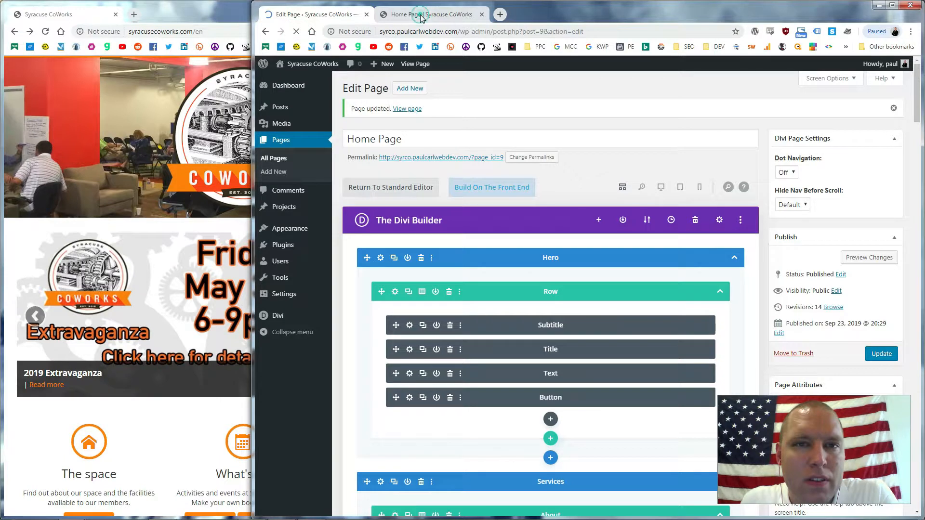
pyautogui.click(405, 15)
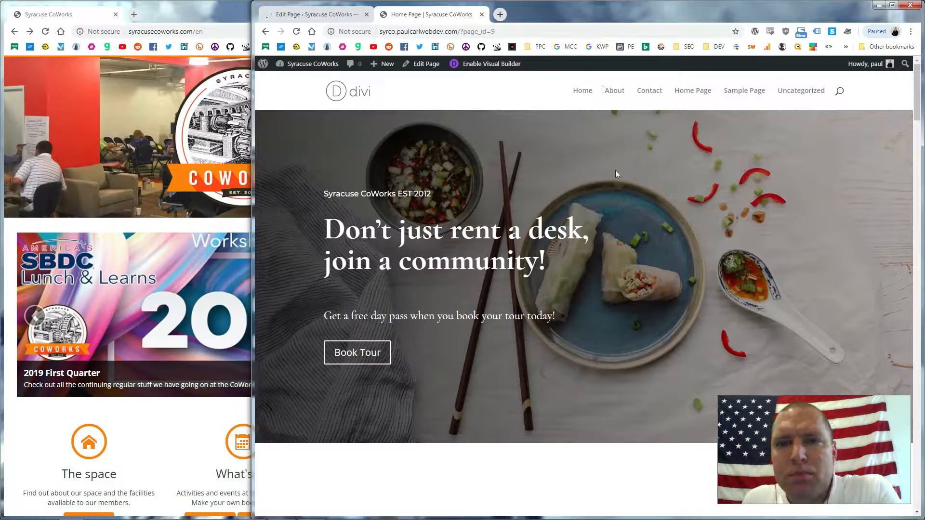
pyautogui.scroll(-5, 562, 258)
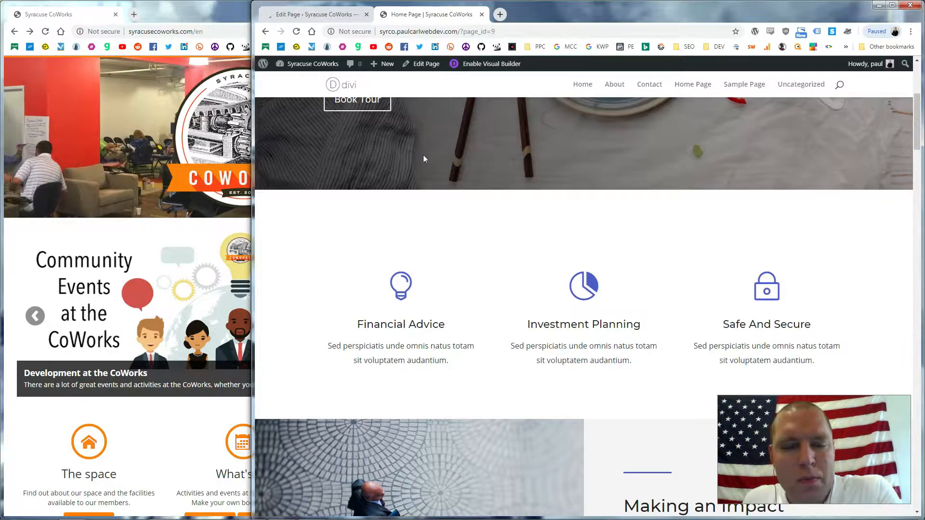
pyautogui.scroll(5, 423, 159)
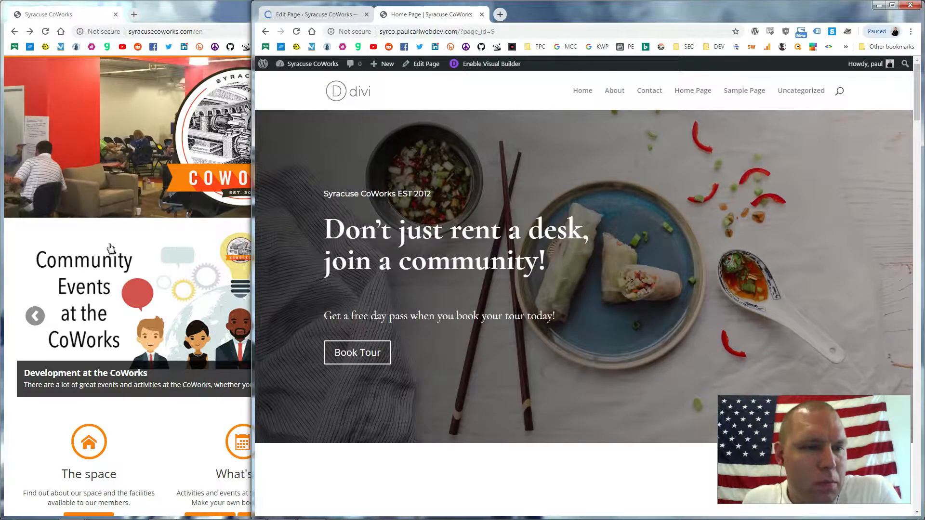
# Compare the existing Syracuse CoWorks site's price plans and three icon sections with the draft home page's layout.
pyautogui.click(18, 231)
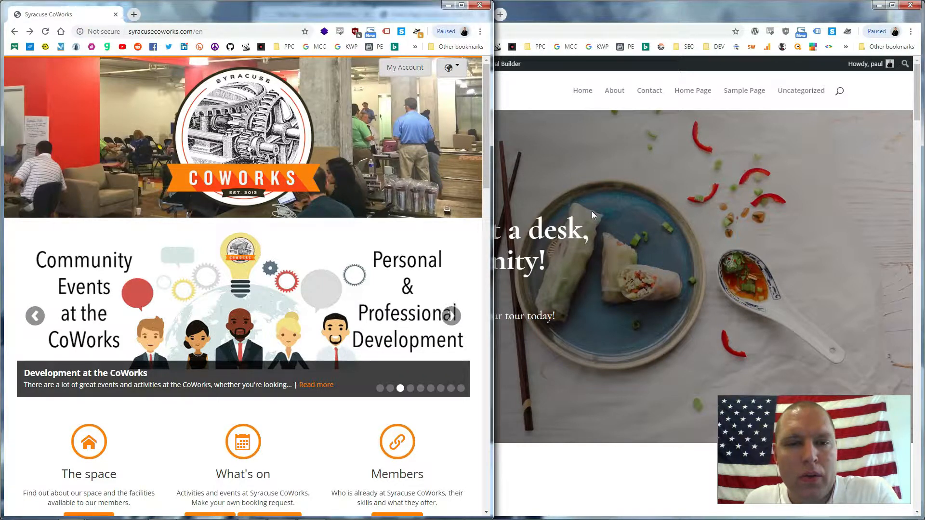
pyautogui.scroll(-10, 388, 226)
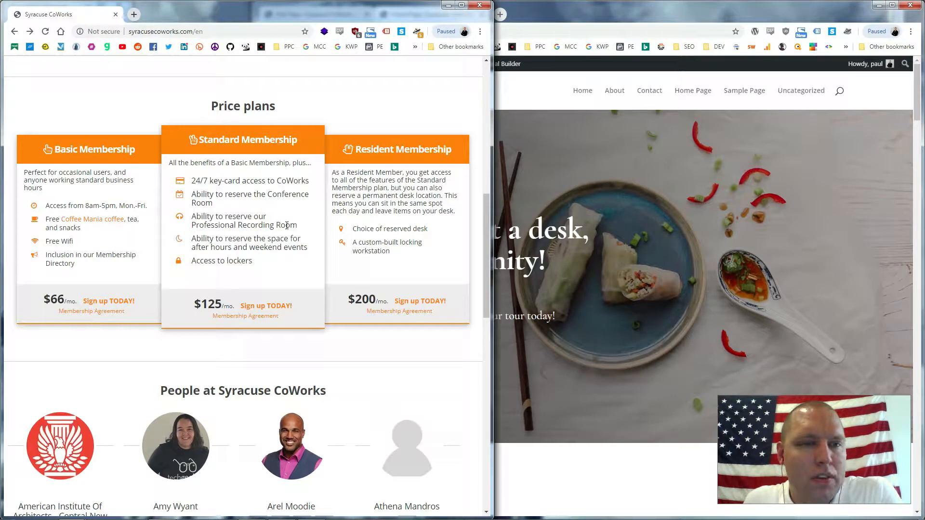
pyautogui.click(629, 15)
pyautogui.click(329, 16)
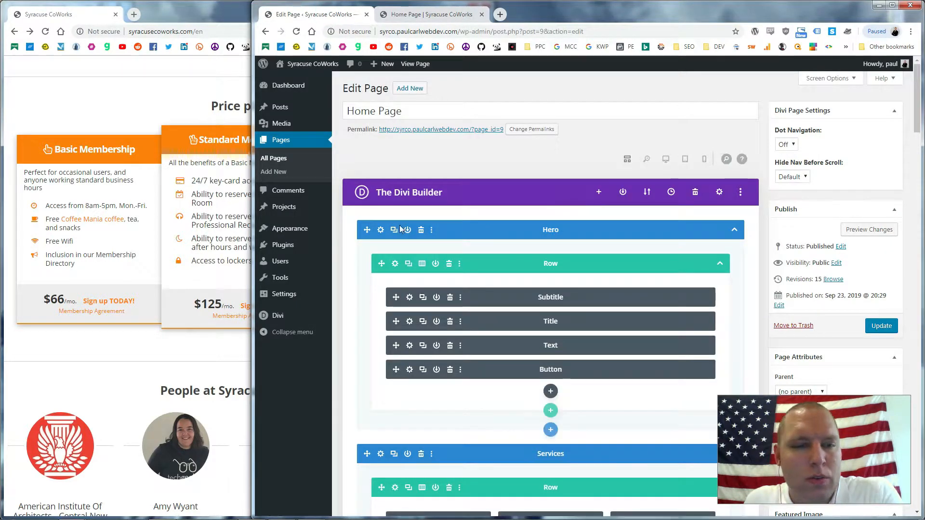
pyautogui.click(432, 14)
pyautogui.scroll(-10, 492, 82)
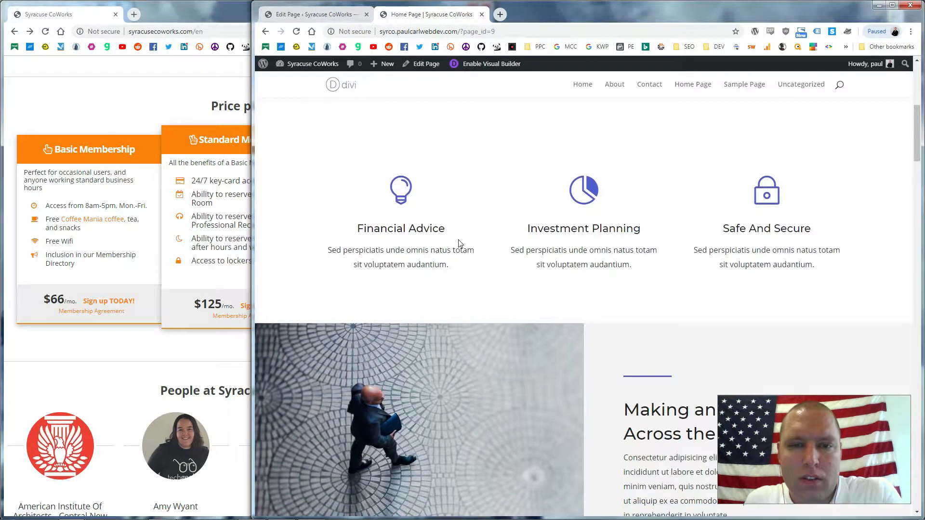
pyautogui.scroll(5, 650, 311)
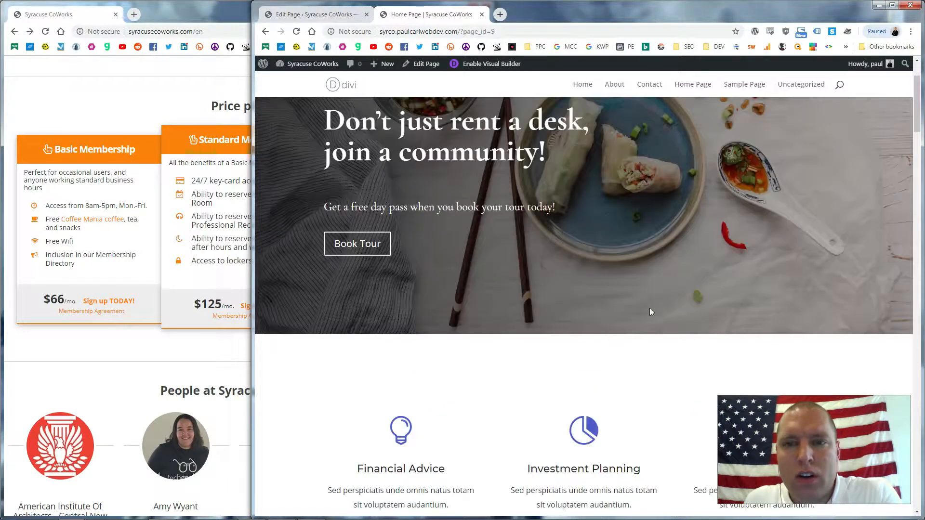
pyautogui.scroll(-4, 579, 221)
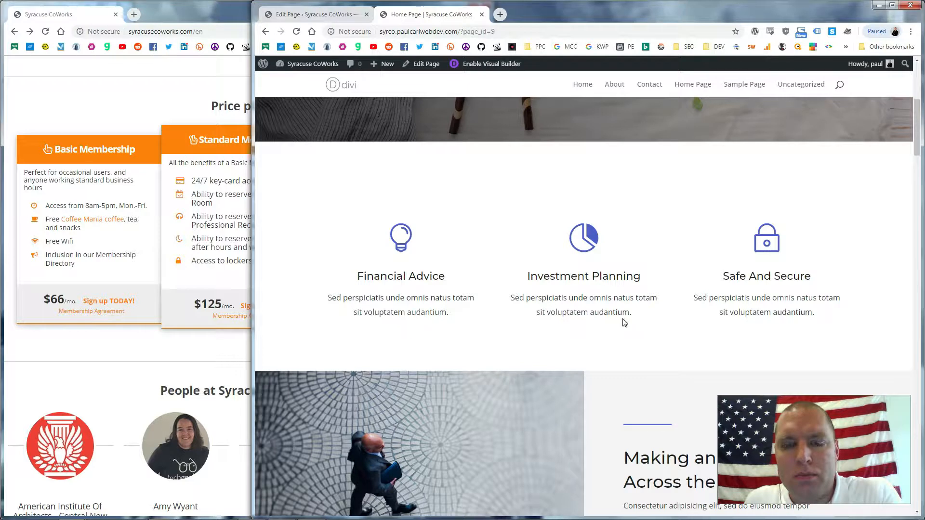
pyautogui.click(148, 126)
pyautogui.scroll(6, 215, 261)
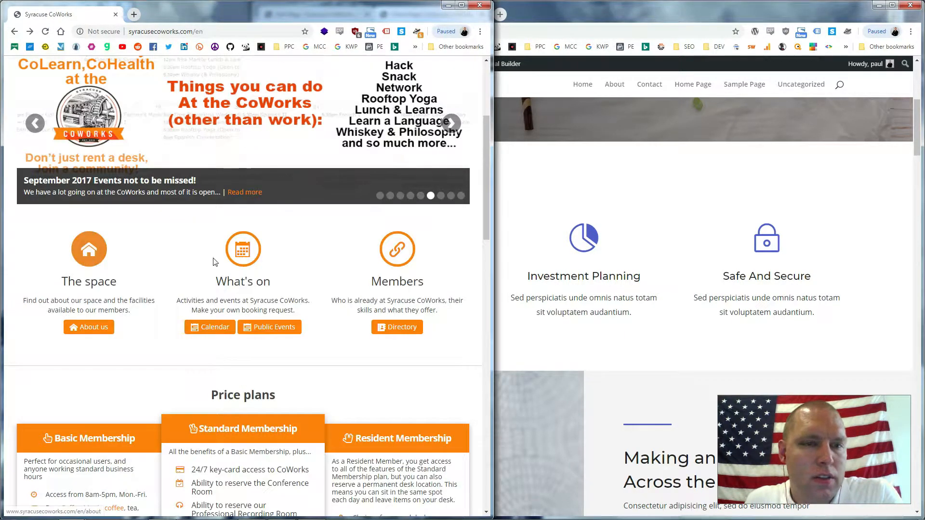
pyautogui.click(737, 179)
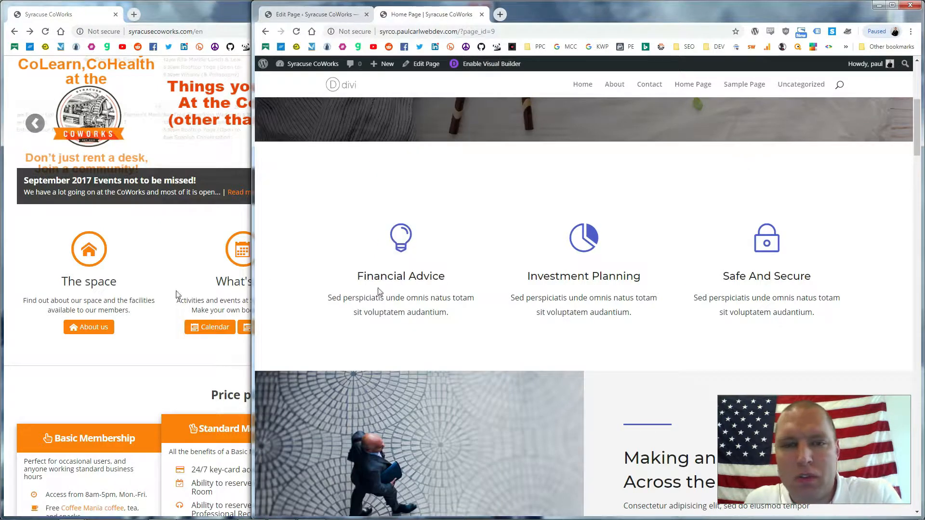
pyautogui.scroll(6, 760, 200)
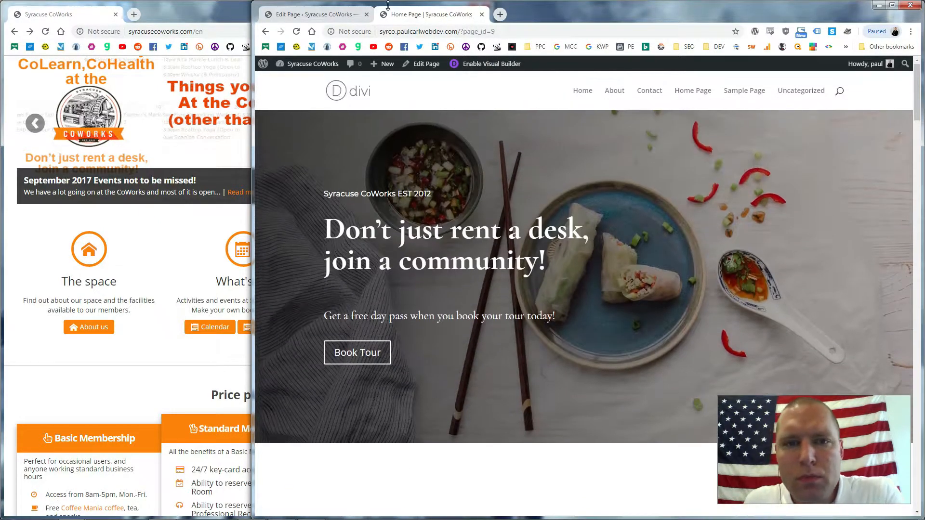
# Open the All Pages list in a separate tab placed first, and open the About page for editing there.
pyautogui.click(293, 14)
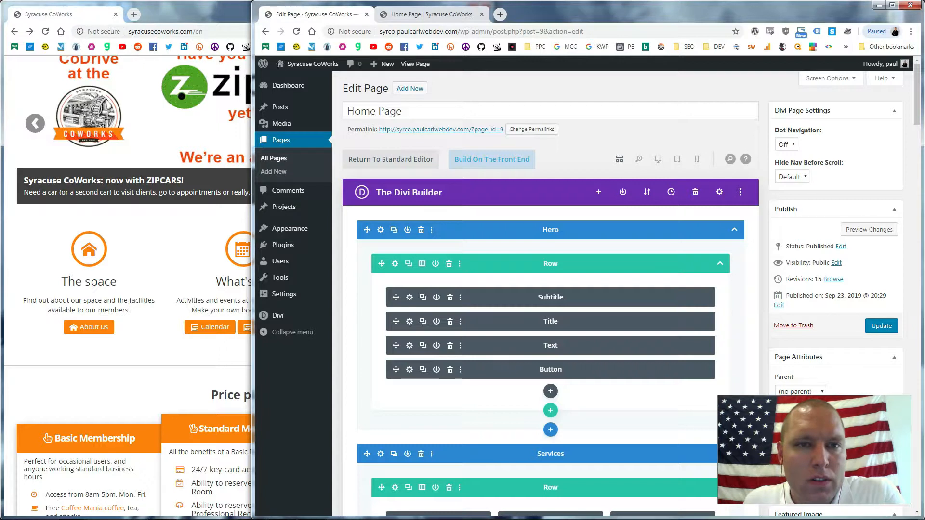
pyautogui.middleClick(273, 158)
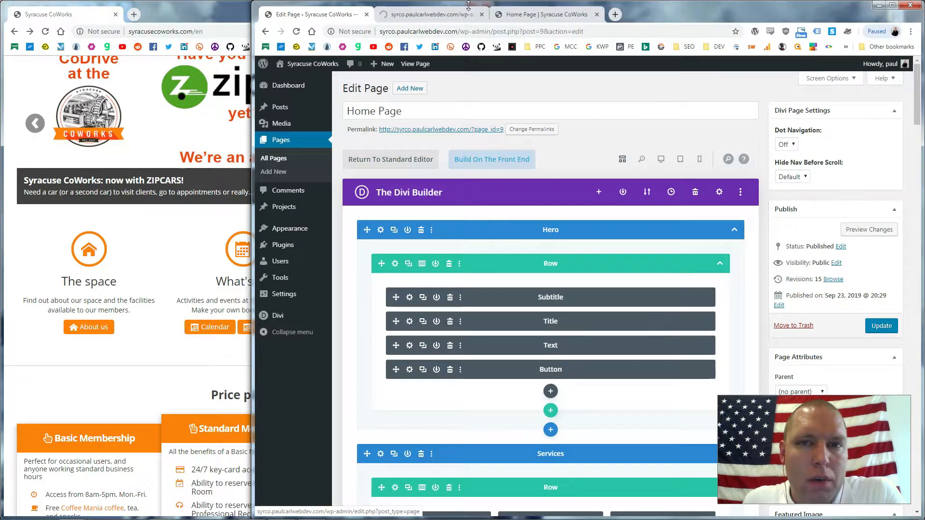
pyautogui.click(436, 17)
pyautogui.moveTo(436, 15); pyautogui.dragTo(364, 27)
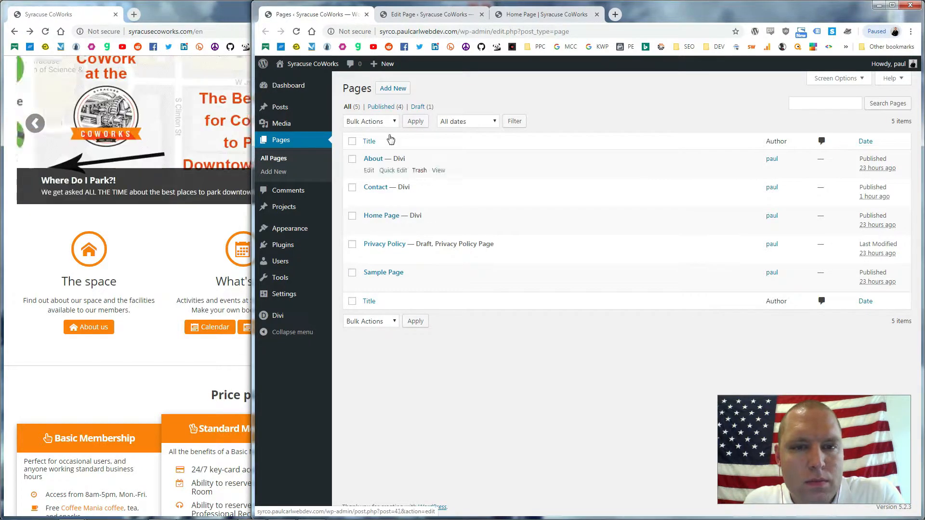
pyautogui.click(368, 171)
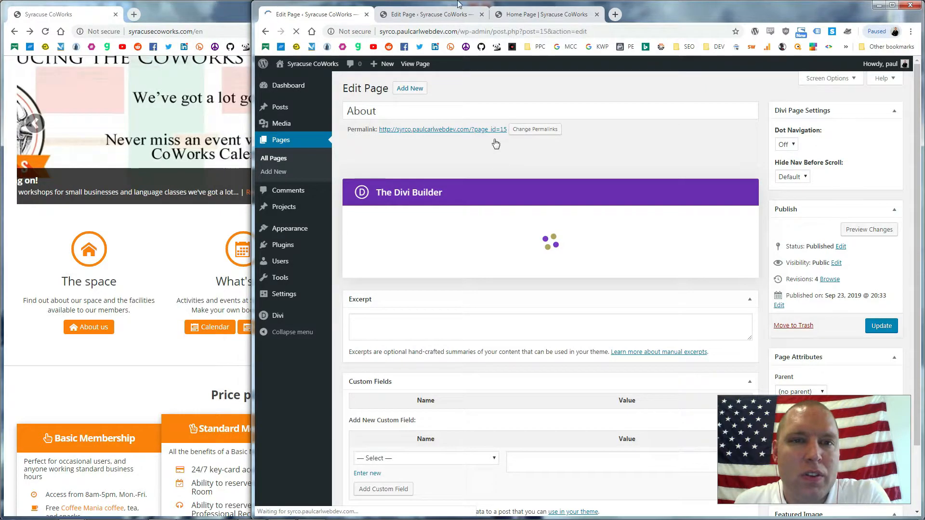
# Open the premade layout library from the About page's Divi Builder.
pyautogui.click(447, 16)
pyautogui.click(539, 16)
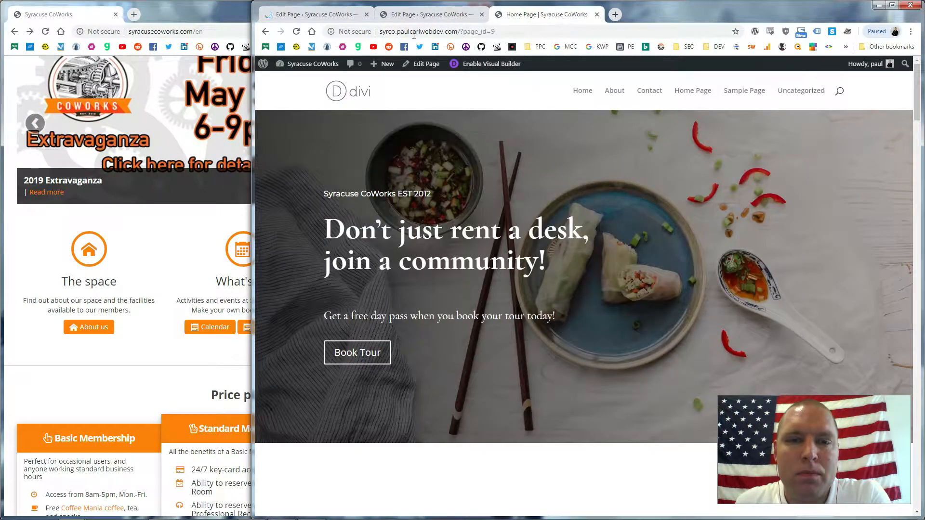
pyautogui.click(313, 15)
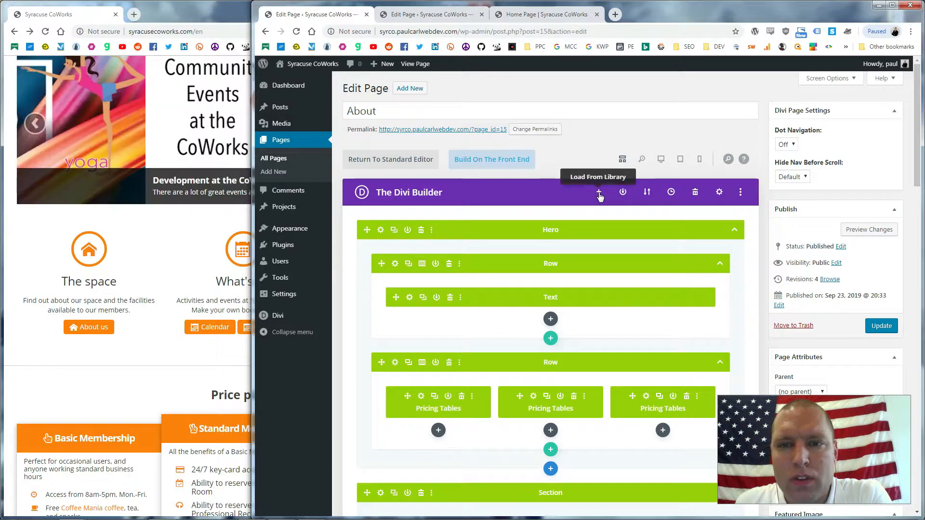
pyautogui.click(601, 193)
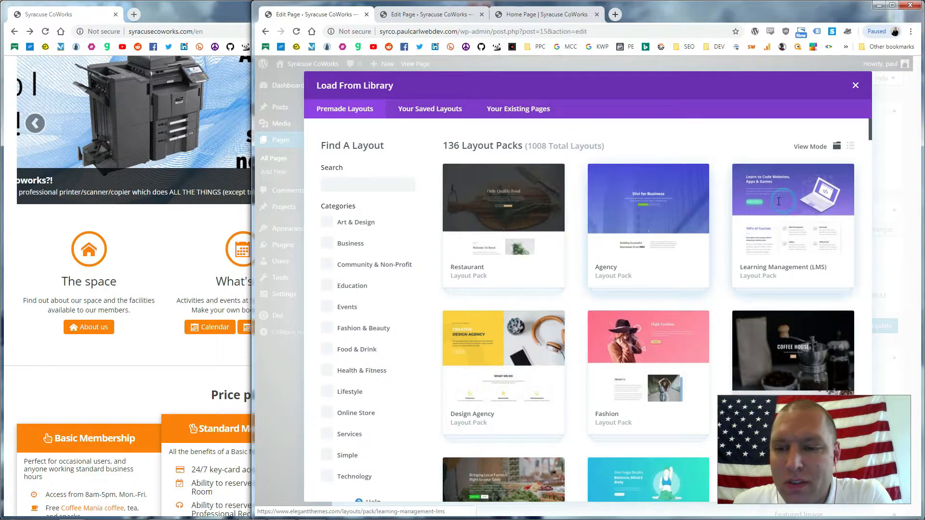
# Open the Learning Management (LMS) layout pack and preview its landing page layout down to the closing call to action.
pyautogui.click(778, 201)
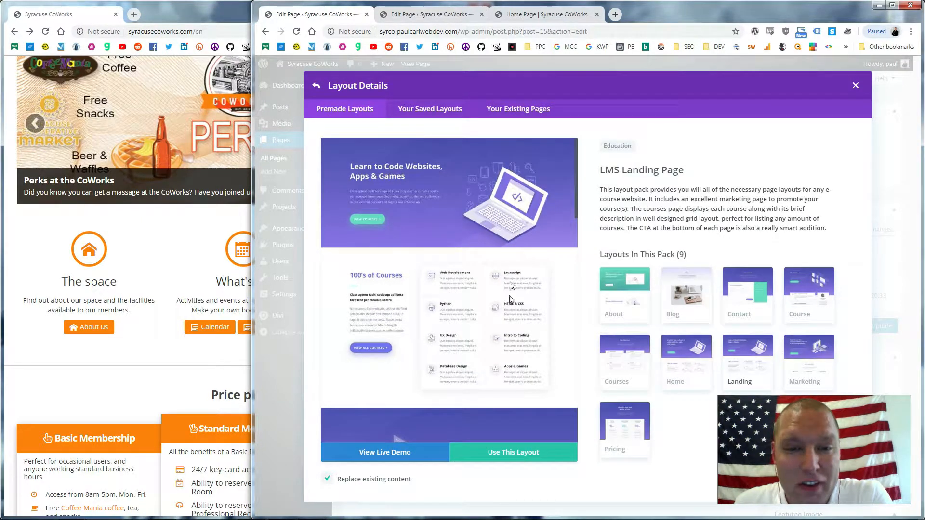
pyautogui.scroll(-3, 489, 288)
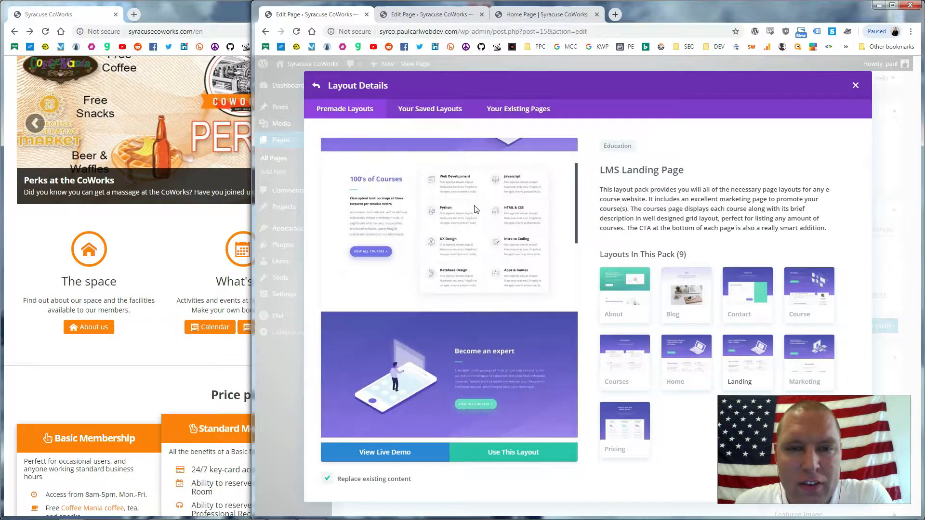
pyautogui.scroll(-10, 486, 219)
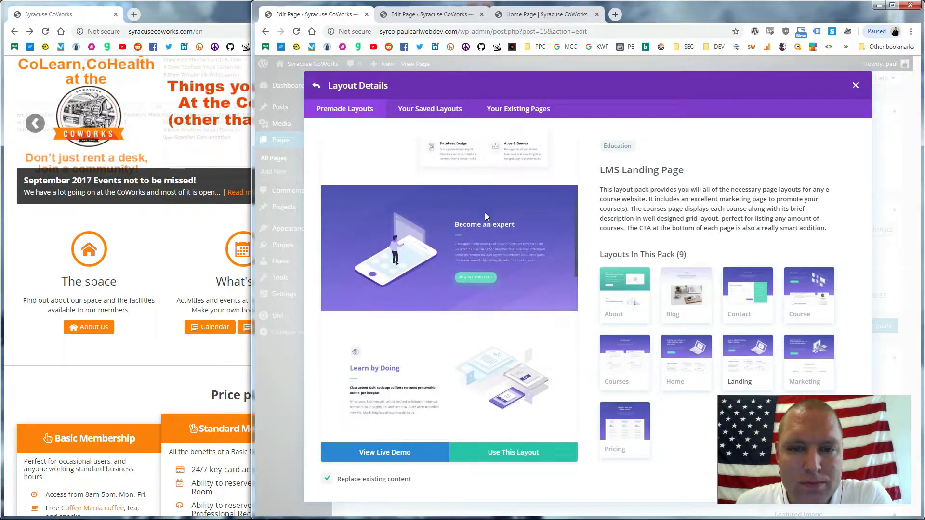
pyautogui.scroll(-4, 486, 217)
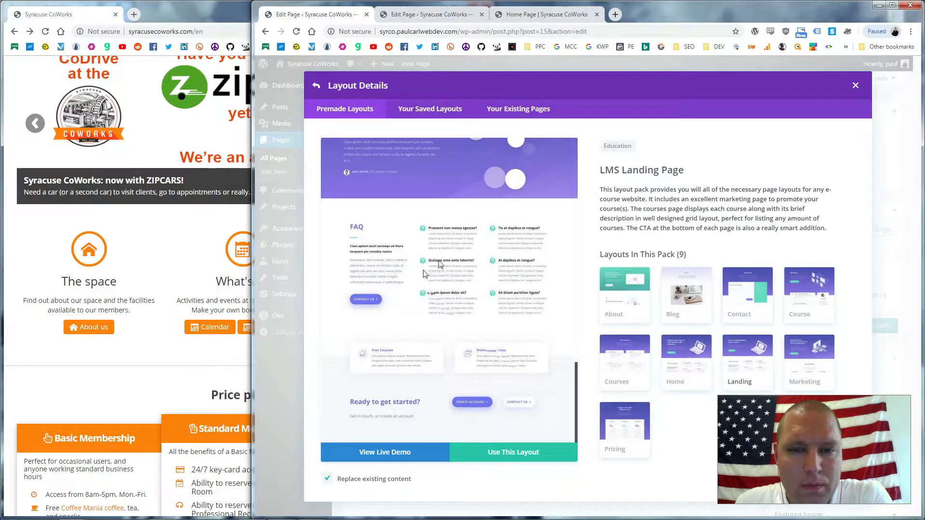
# Check the draft home page's pricing, FAQ and testimonial sections against the LMS layout, and return to the layout library.
pyautogui.click(554, 14)
pyautogui.scroll(-15, 518, 208)
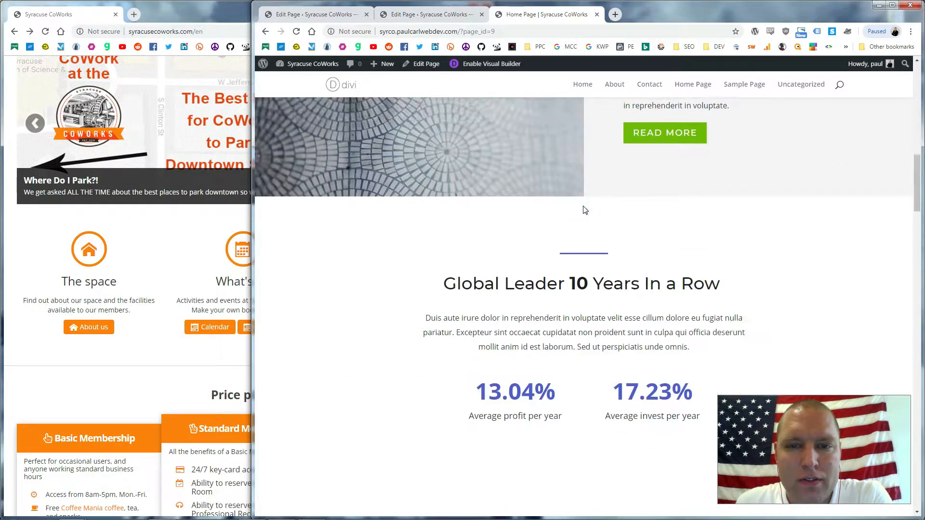
pyautogui.scroll(-15, 585, 206)
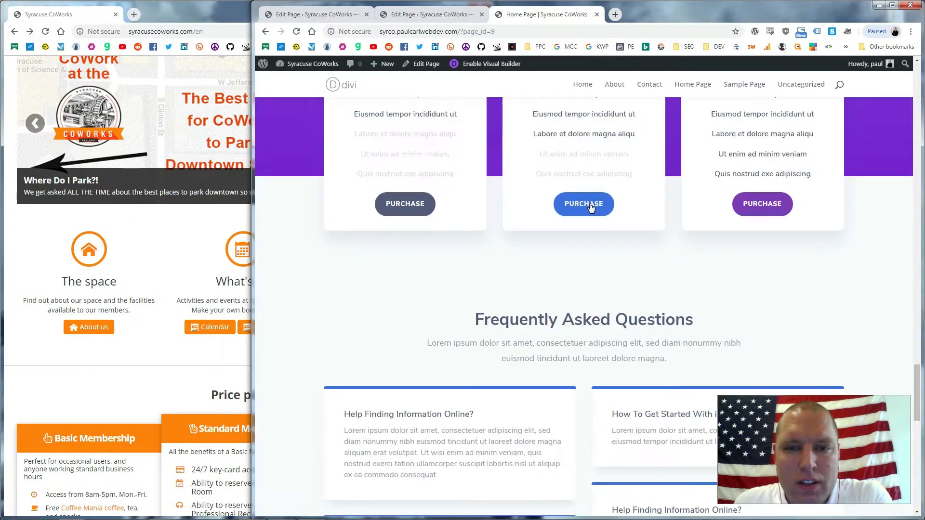
pyautogui.scroll(-5, 689, 250)
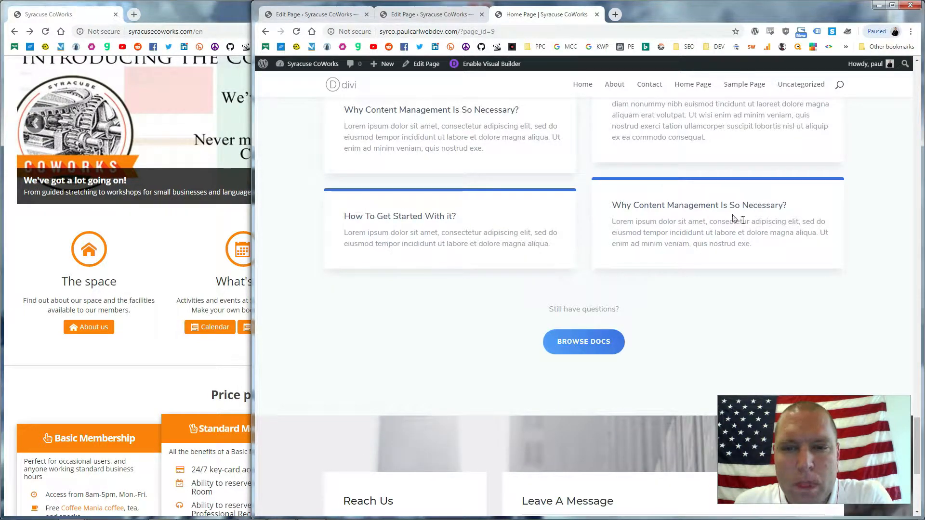
pyautogui.scroll(10, 492, 220)
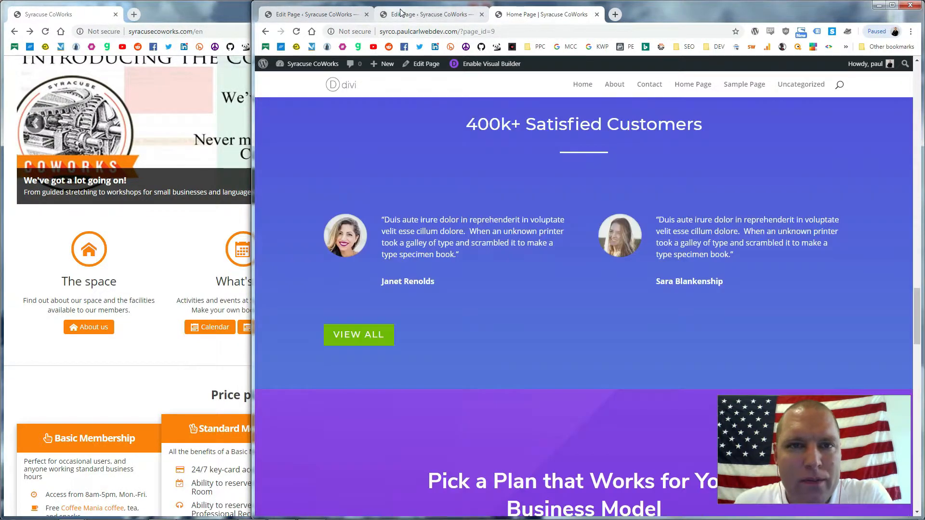
pyautogui.click(332, 15)
pyautogui.click(332, 15)
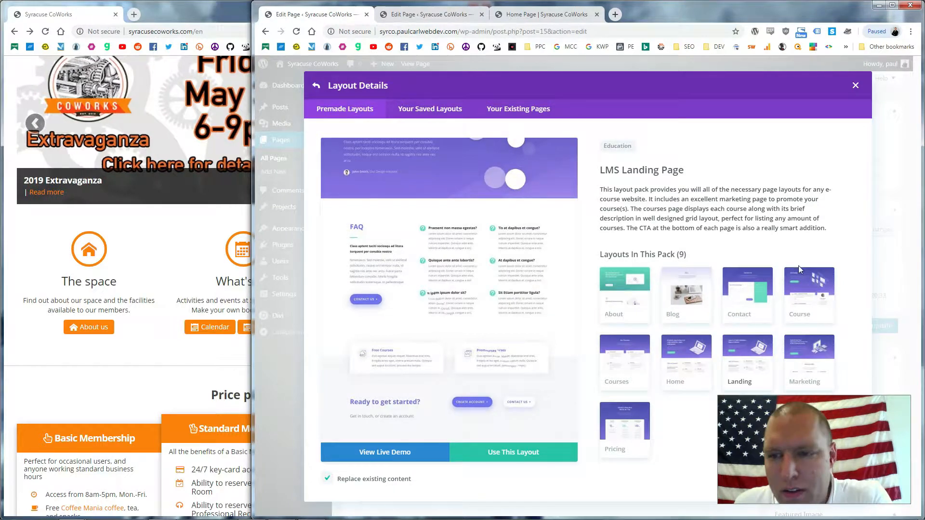
# Compare the previews of the LMS landing page and LMS home page layouts.
pyautogui.scroll(5, 520, 250)
pyautogui.scroll(-4, 520, 250)
pyautogui.scroll(2, 519, 255)
pyautogui.scroll(4, 521, 255)
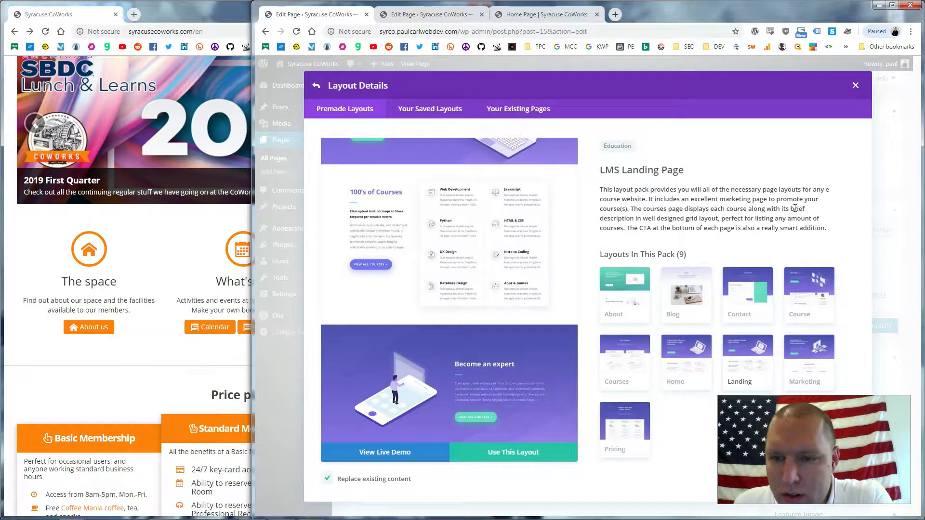
pyautogui.click(687, 365)
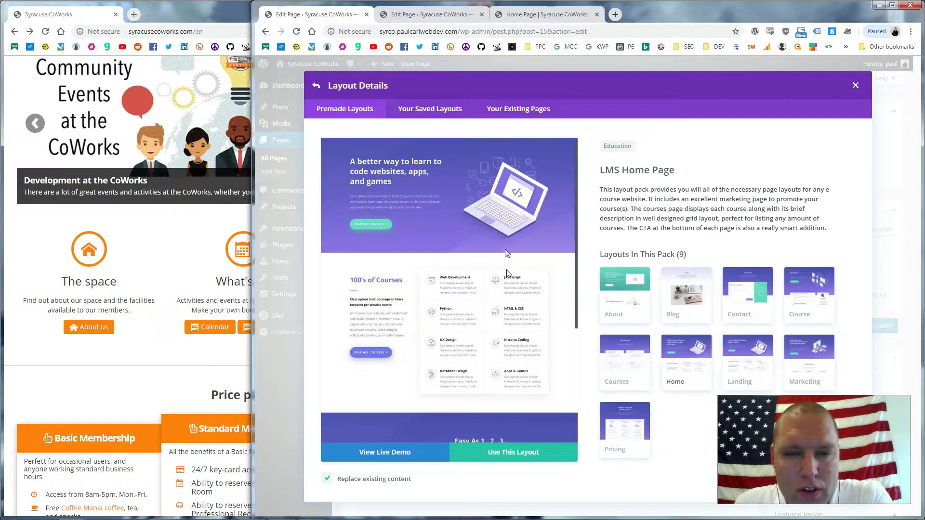
pyautogui.scroll(-2, 503, 250)
pyautogui.scroll(-2, 510, 229)
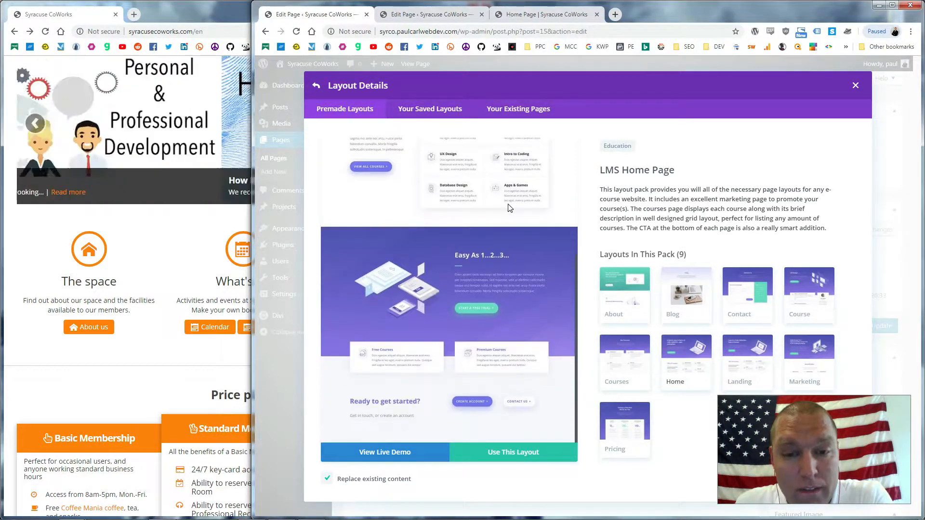
pyautogui.scroll(2, 509, 220)
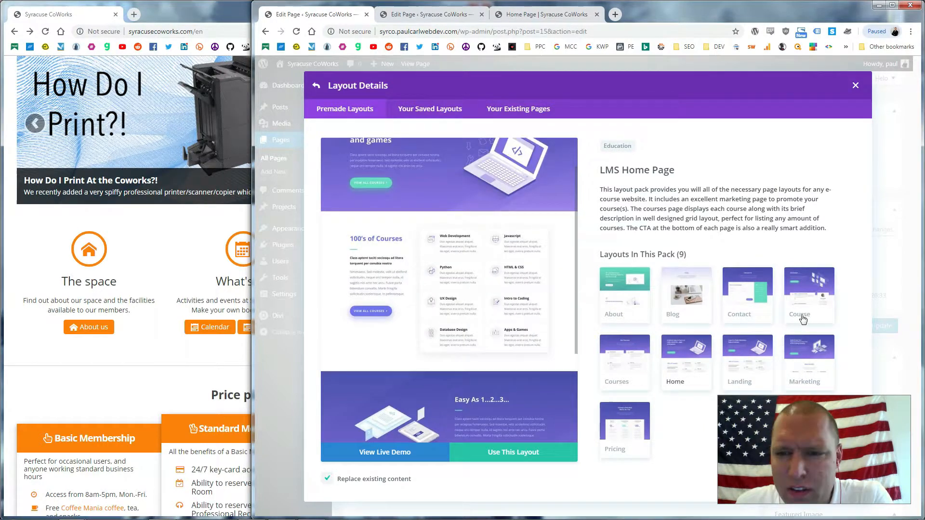
# Load the LMS Home Page layout into the About page, replacing its existing content.
pyautogui.click(759, 369)
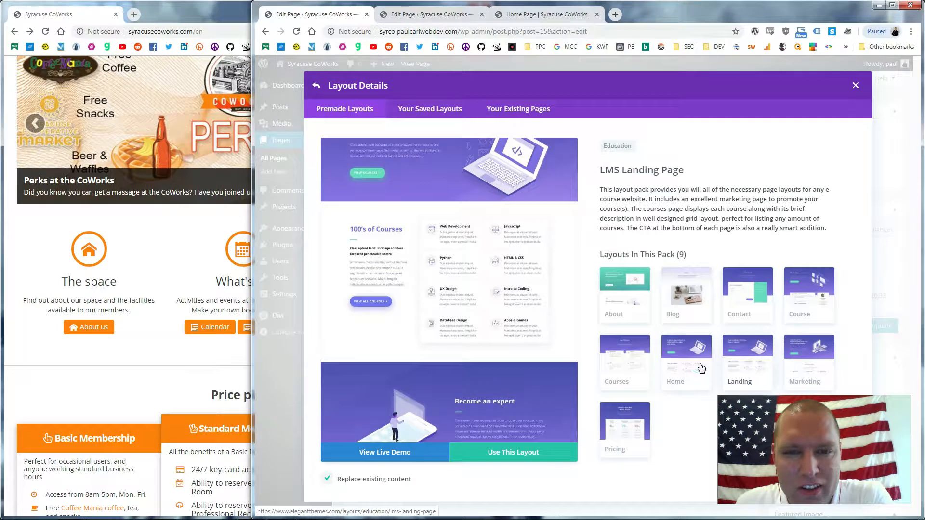
pyautogui.click(701, 369)
pyautogui.click(750, 359)
pyautogui.click(700, 367)
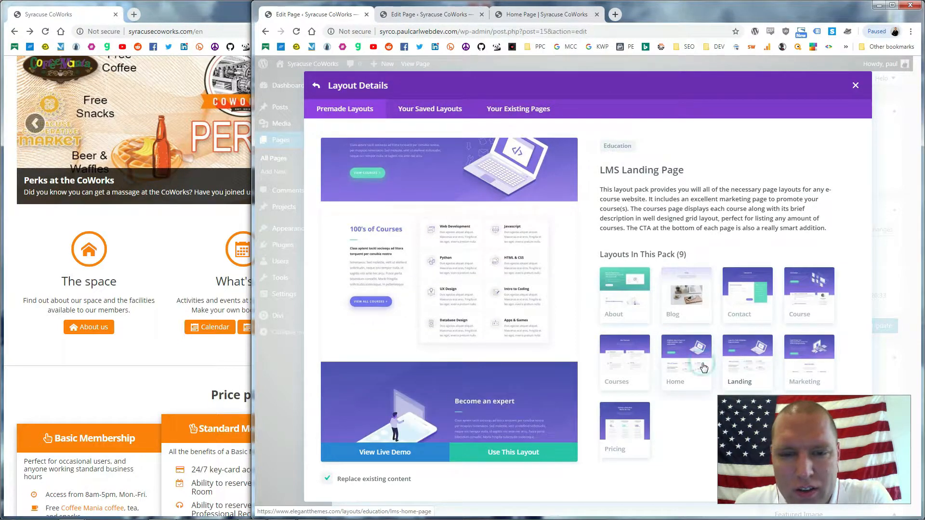
pyautogui.click(519, 458)
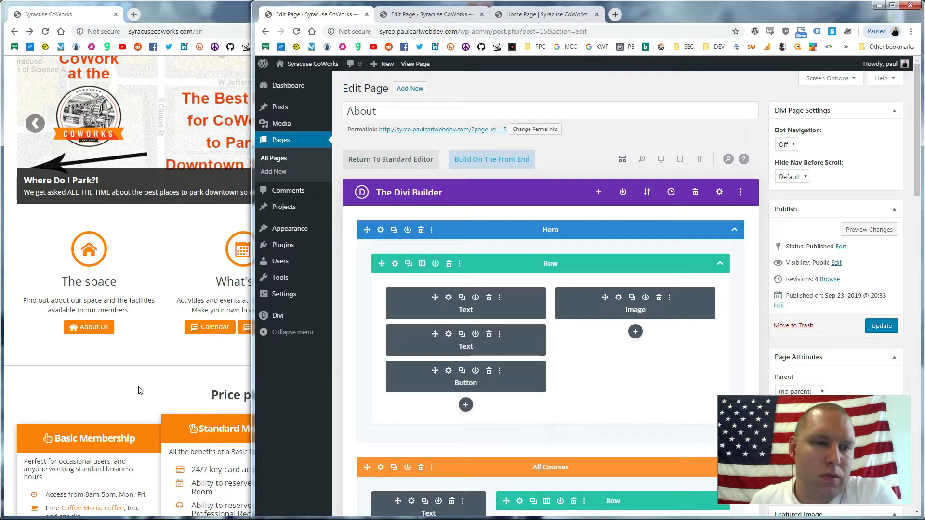
# Check the membership features on the existing Syracuse CoWorks site and locate the All Courses section in the About page's builder.
pyautogui.click(141, 172)
pyautogui.scroll(-4, 178, 284)
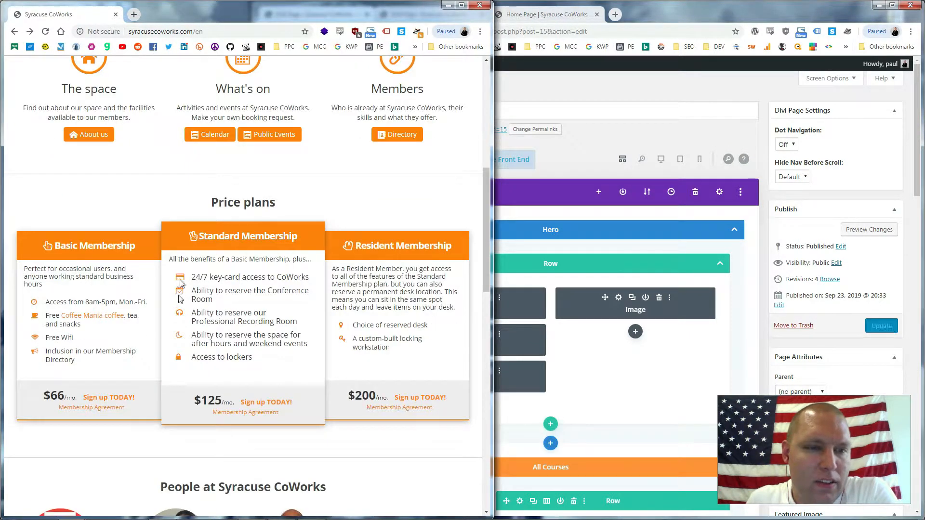
pyautogui.click(639, 389)
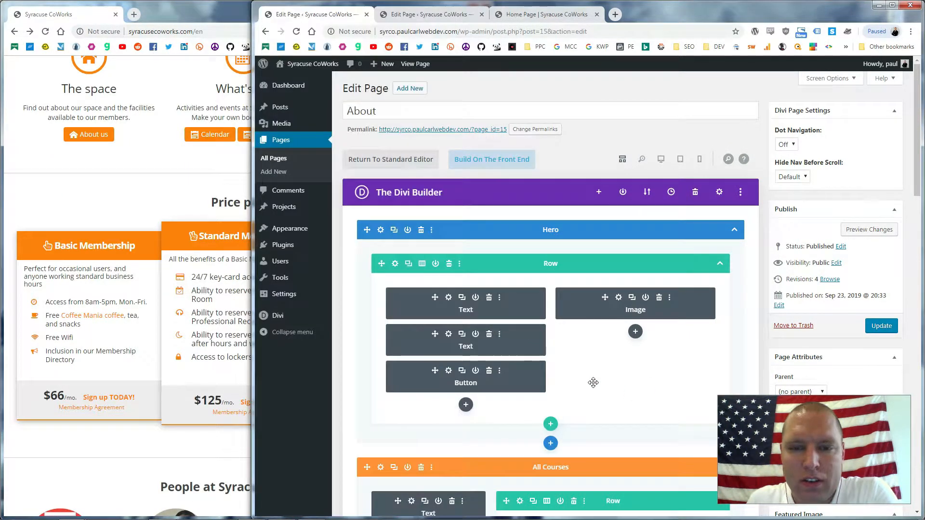
pyautogui.scroll(-5, 570, 350)
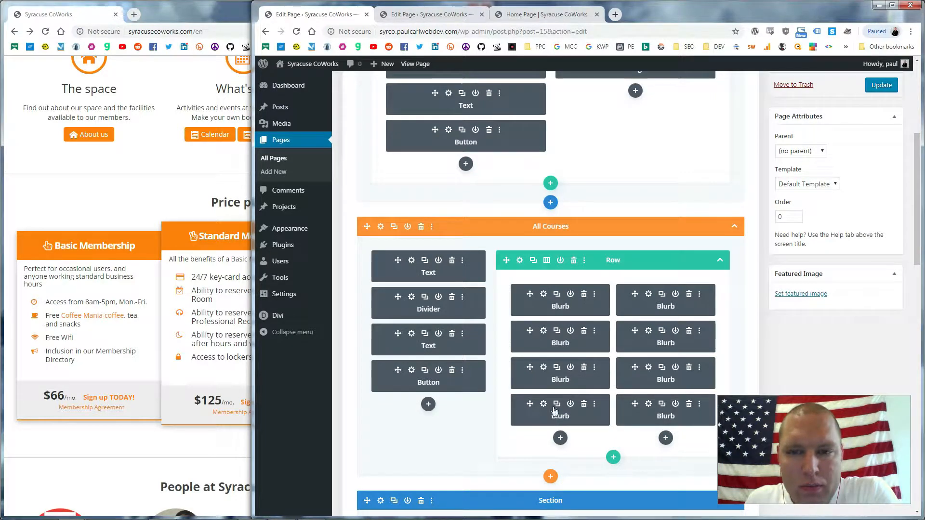
pyautogui.click(407, 227)
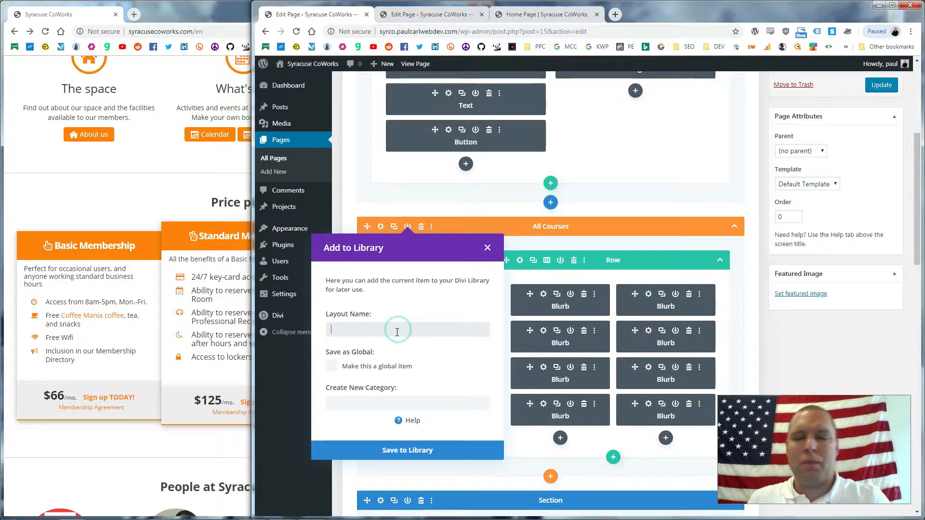
pyautogui.write('Features &')
pyautogui.hotkey('shift', 'space')
pyautogui.write('Benefits')
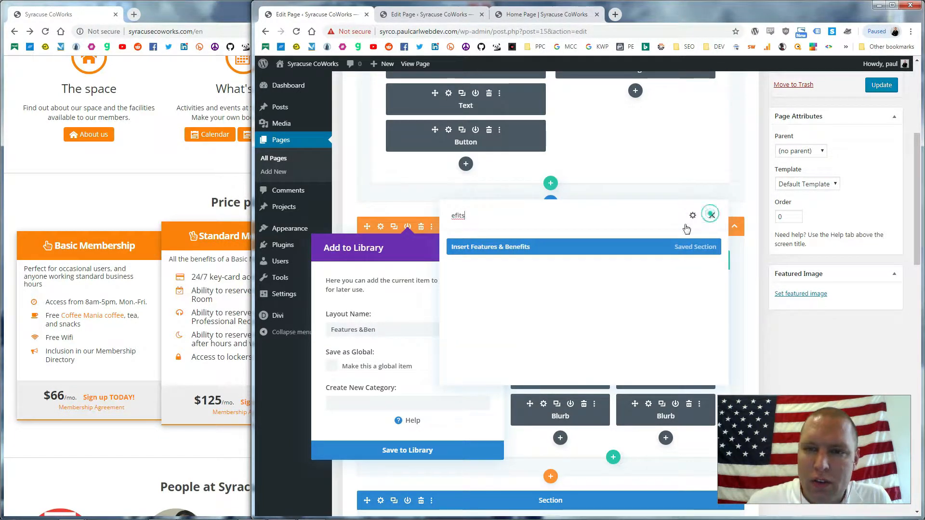
pyautogui.click(710, 215)
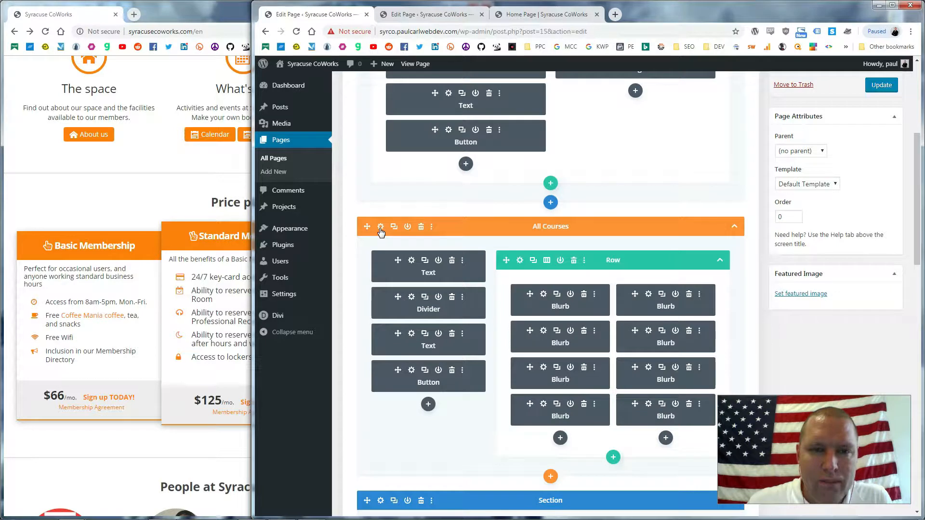
# Save the All Courses section to the library as a global item named "Features & Benefits" and update the About page.
pyautogui.click(408, 226)
pyautogui.click(342, 330)
pyautogui.write('Features & Benefits')
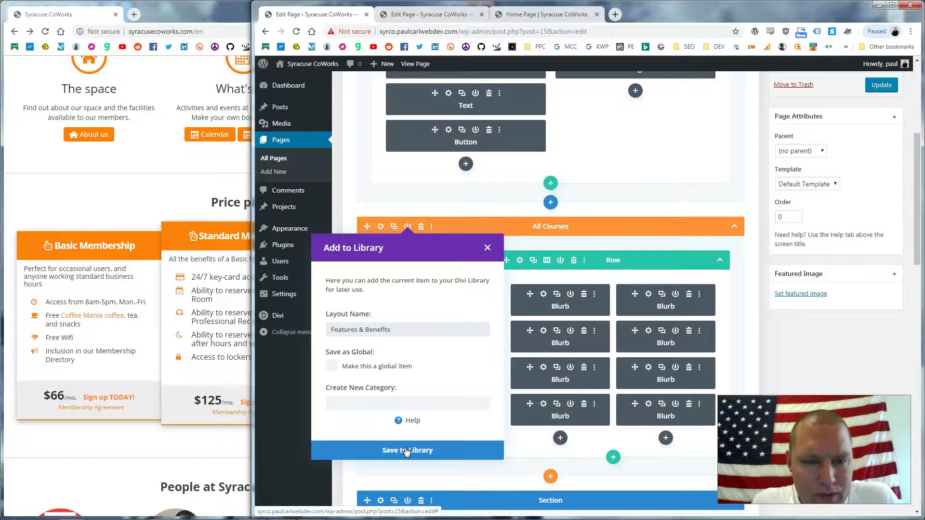
pyautogui.click(332, 366)
pyautogui.click(424, 452)
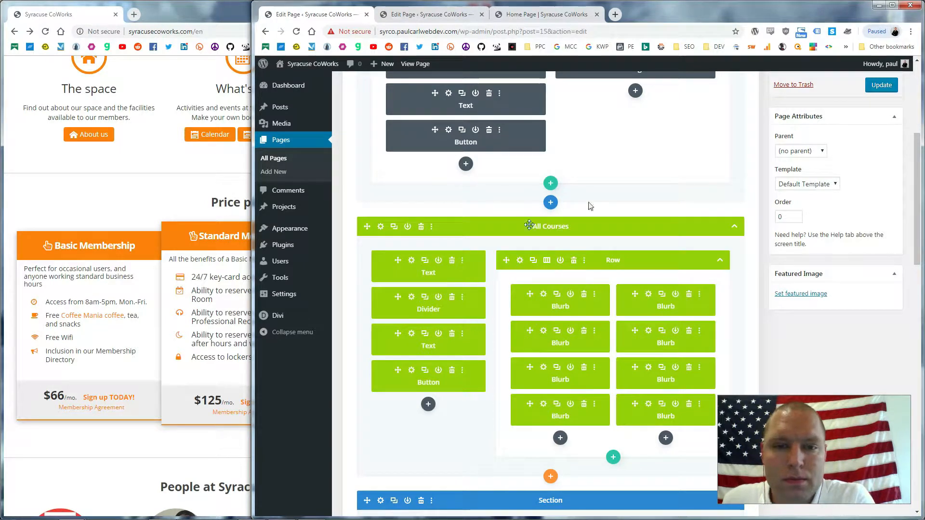
pyautogui.click(882, 84)
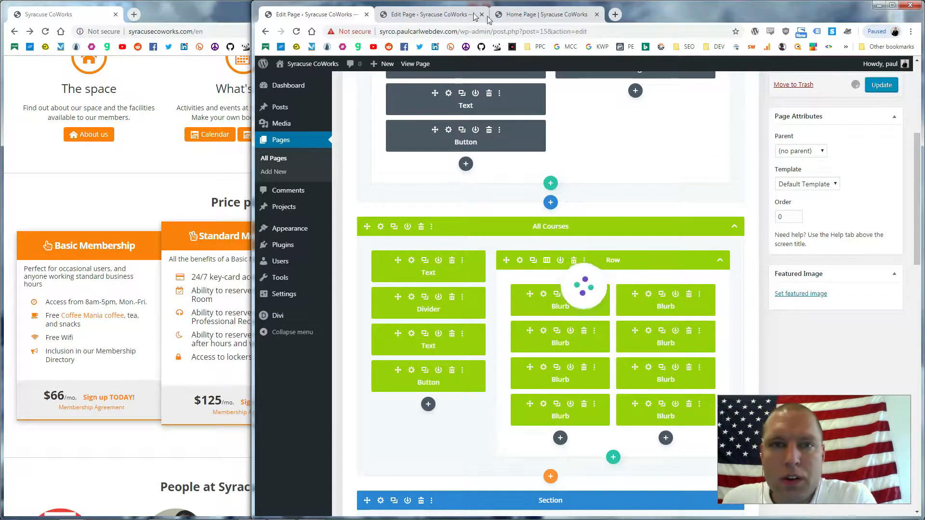
# Insert the global "Features & Benefits" section from the library between the home page's Hero and Services sections, and update the page.
pyautogui.click(439, 15)
pyautogui.scroll(-5, 660, 239)
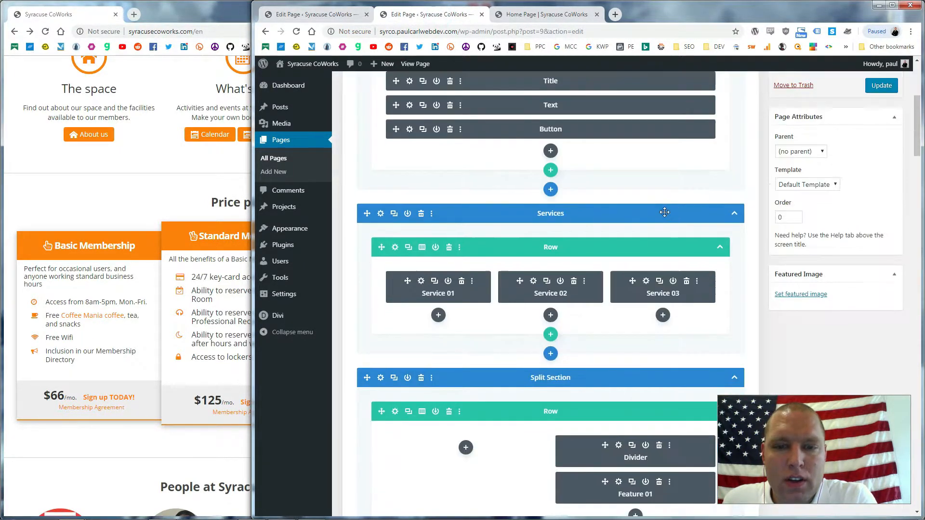
pyautogui.scroll(2, 594, 215)
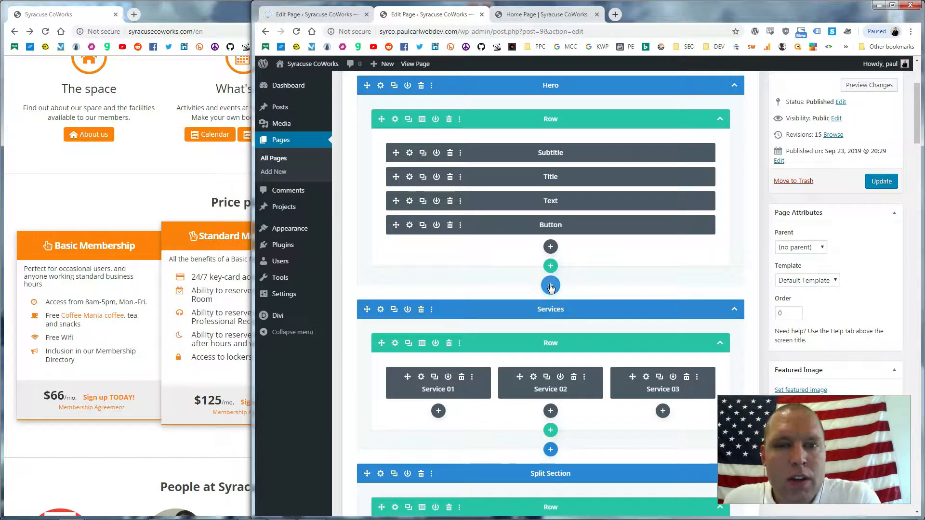
pyautogui.click(551, 285)
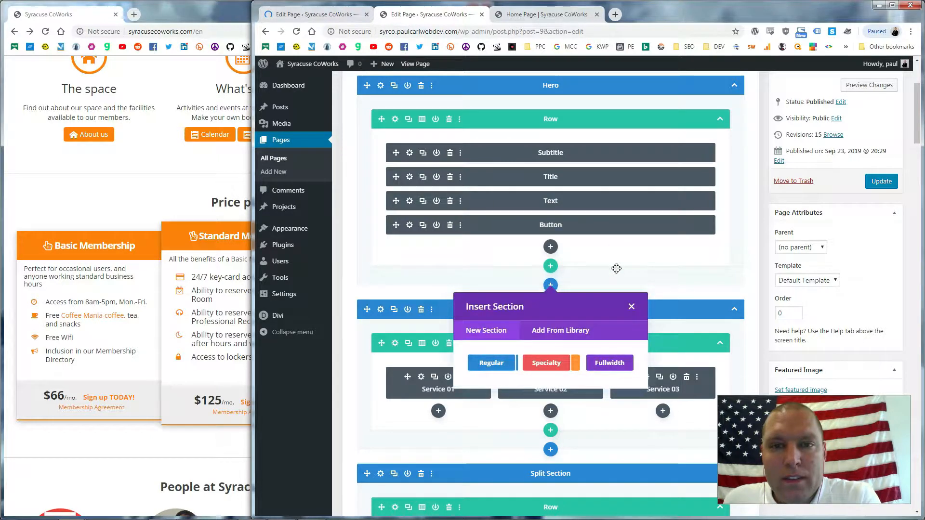
pyautogui.click(567, 337)
pyautogui.scroll(-1, 602, 385)
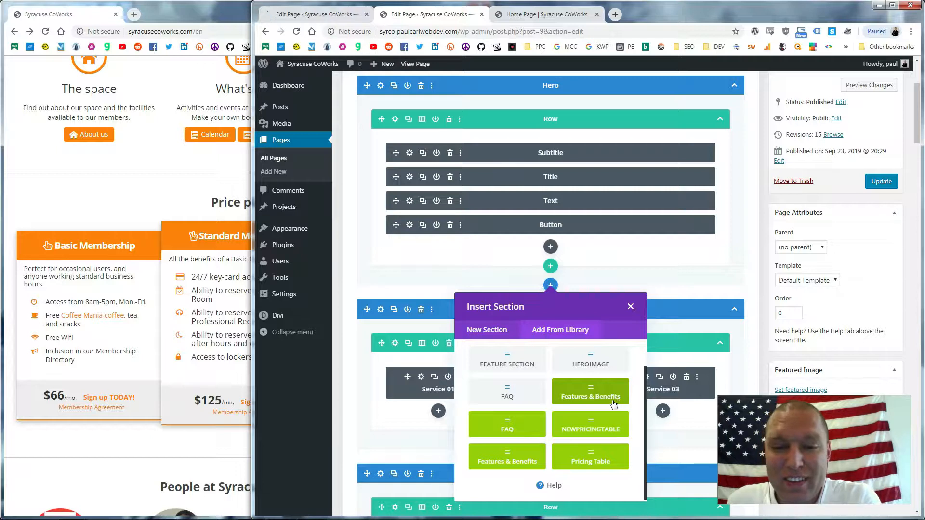
pyautogui.click(619, 385)
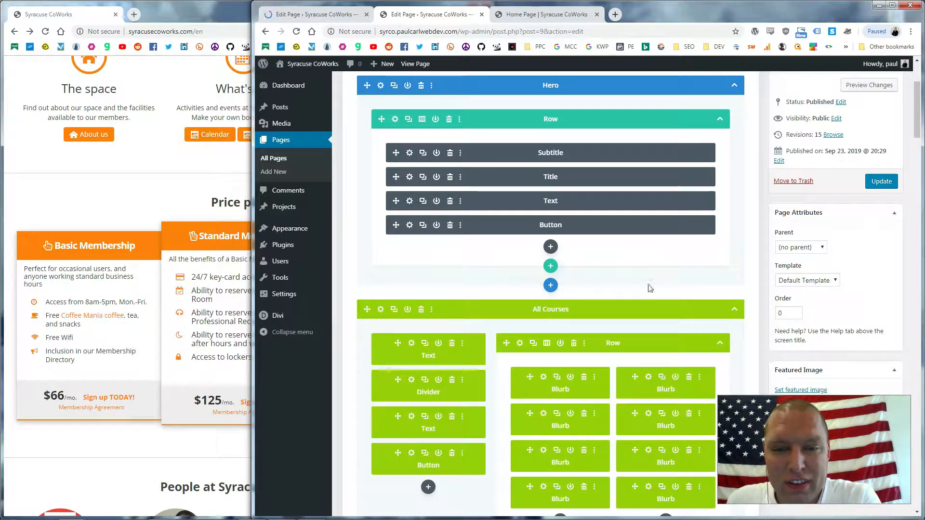
pyautogui.scroll(-2, 608, 261)
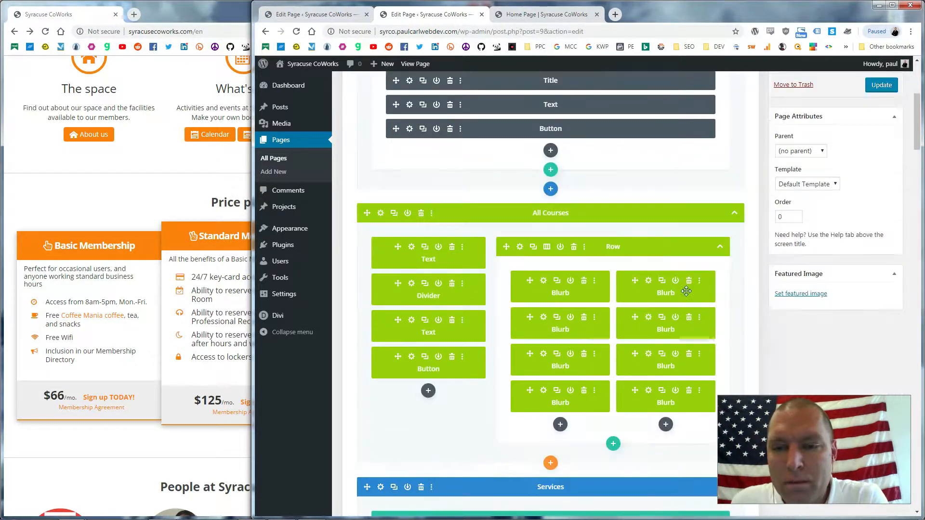
pyautogui.click(882, 86)
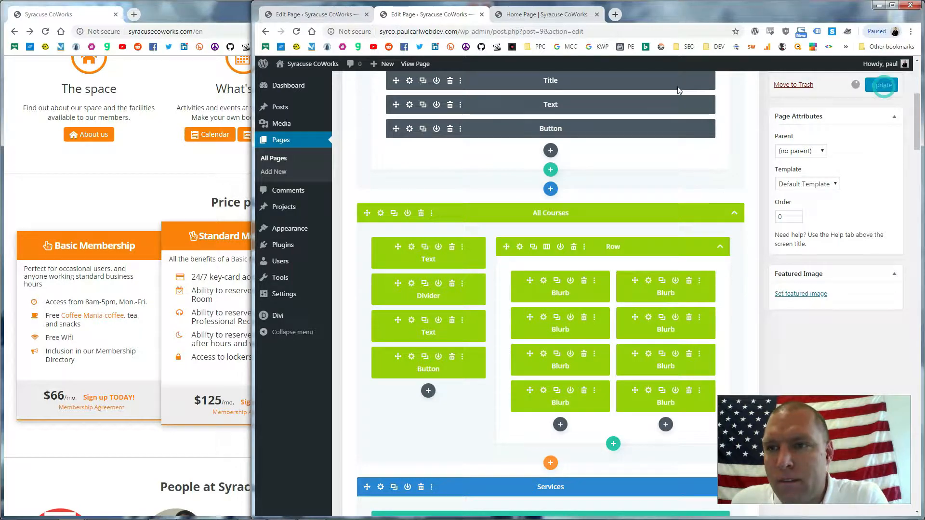
# Reload the live home page and check the inserted courses section below the hero banner.
pyautogui.click(537, 12)
pyautogui.press('F5')
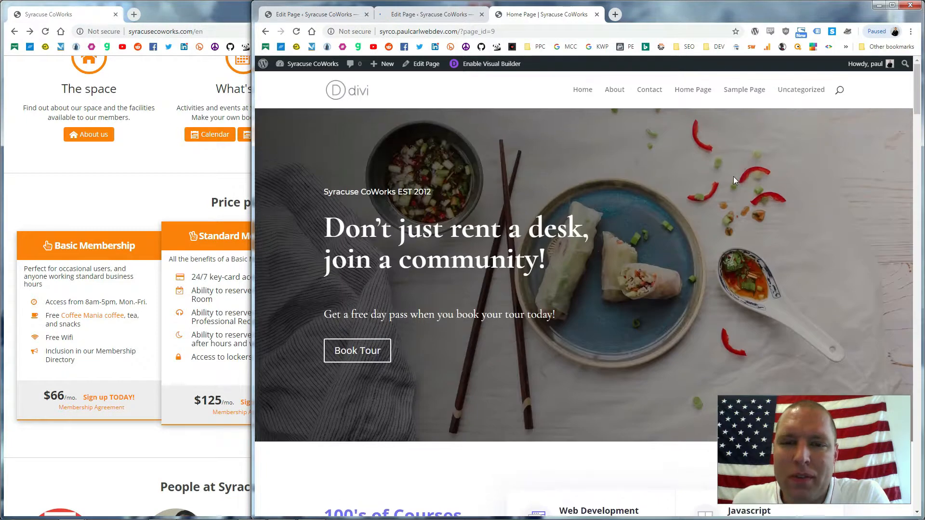
pyautogui.scroll(-5, 731, 171)
pyautogui.scroll(5, 737, 190)
pyautogui.scroll(3, 727, 201)
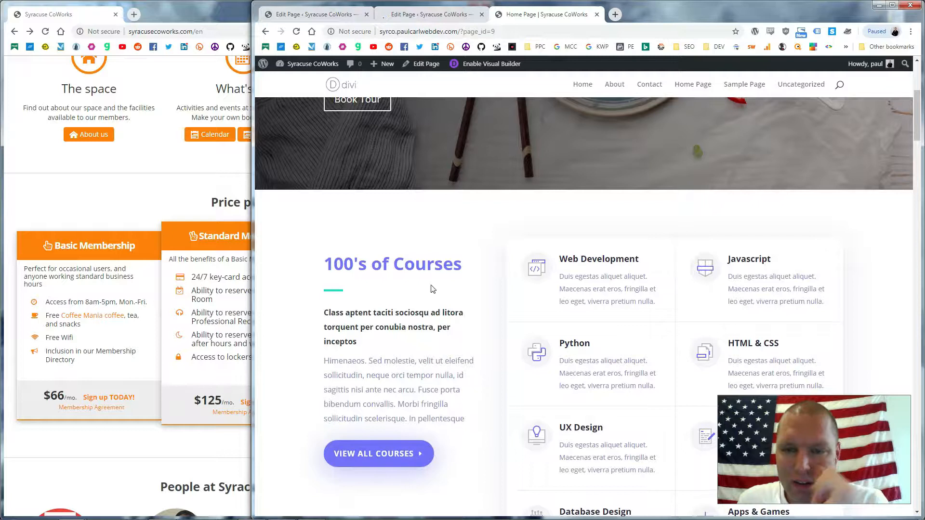
pyautogui.scroll(5, 467, 256)
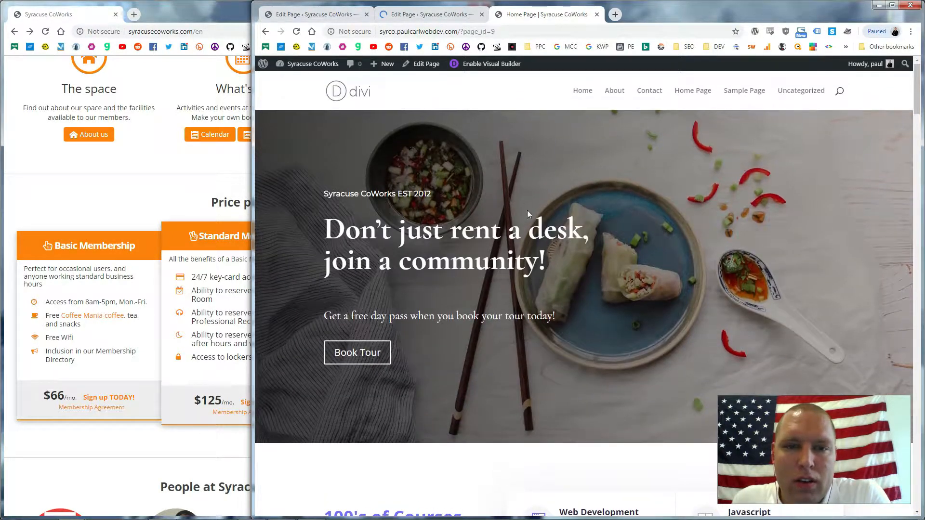
# Compare the courses section on the live home page with the price plans on the existing Syracuse CoWorks site.
pyautogui.scroll(-6, 421, 246)
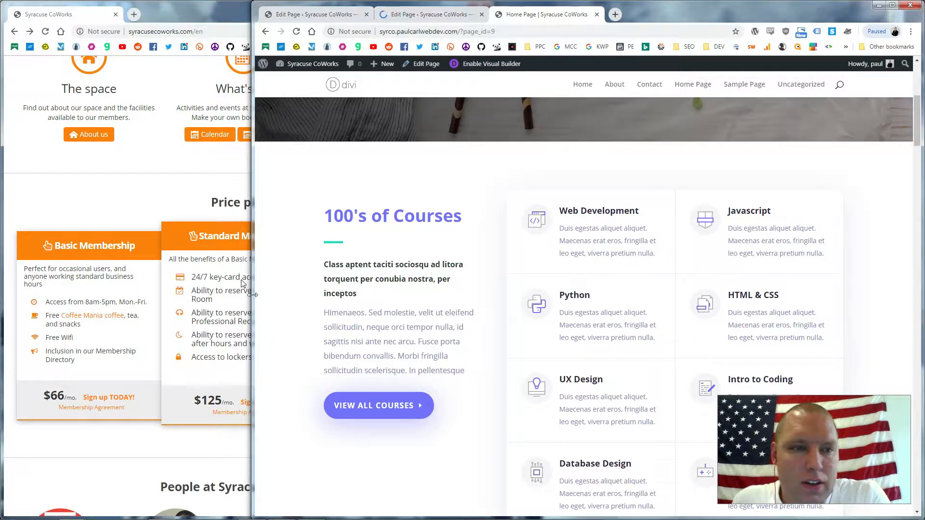
pyautogui.click(150, 202)
pyautogui.click(601, 182)
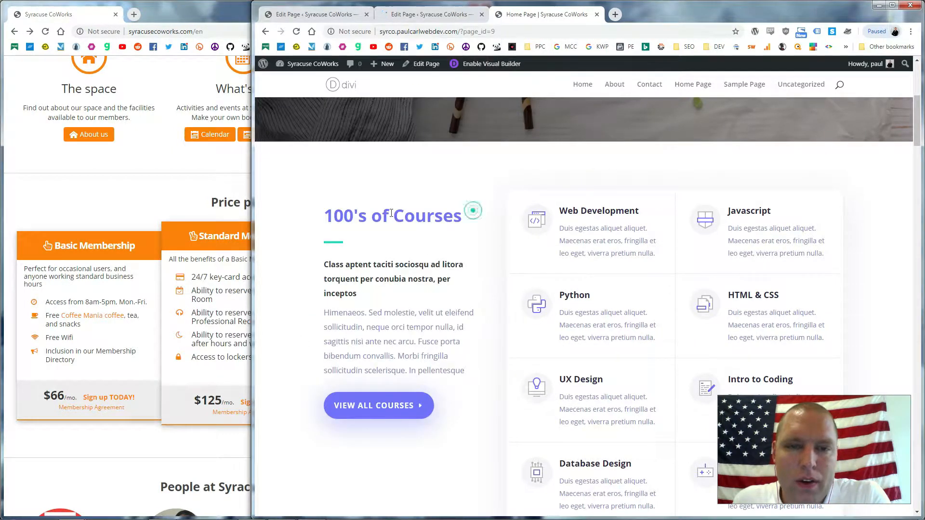
pyautogui.moveTo(392, 213); pyautogui.dragTo(327, 211)
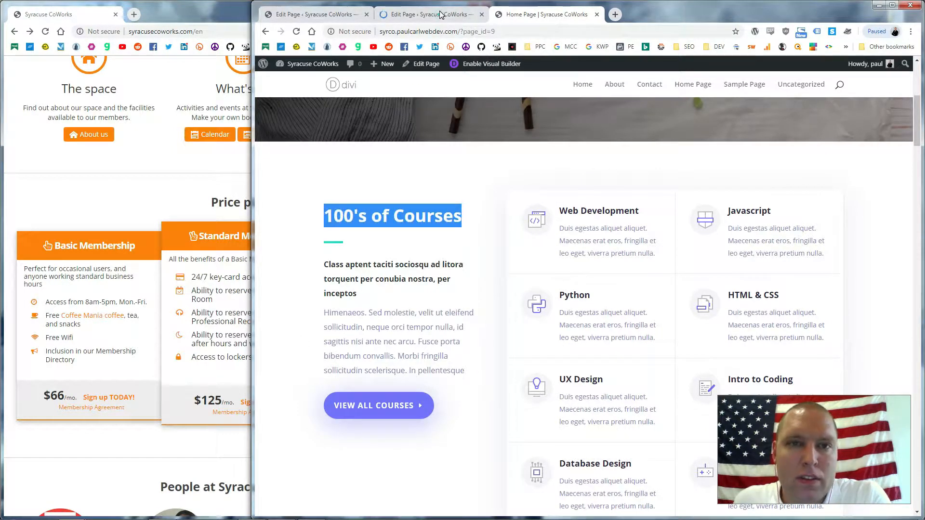
# Replace the heading text in the home page's All Courses section with "Benfits" and delete the divider beneath it.
pyautogui.click(440, 14)
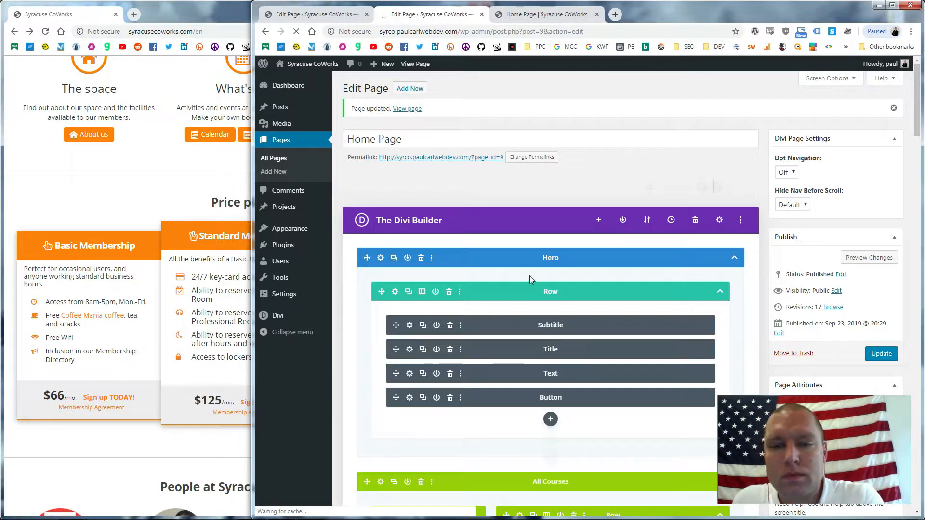
pyautogui.scroll(-2, 481, 318)
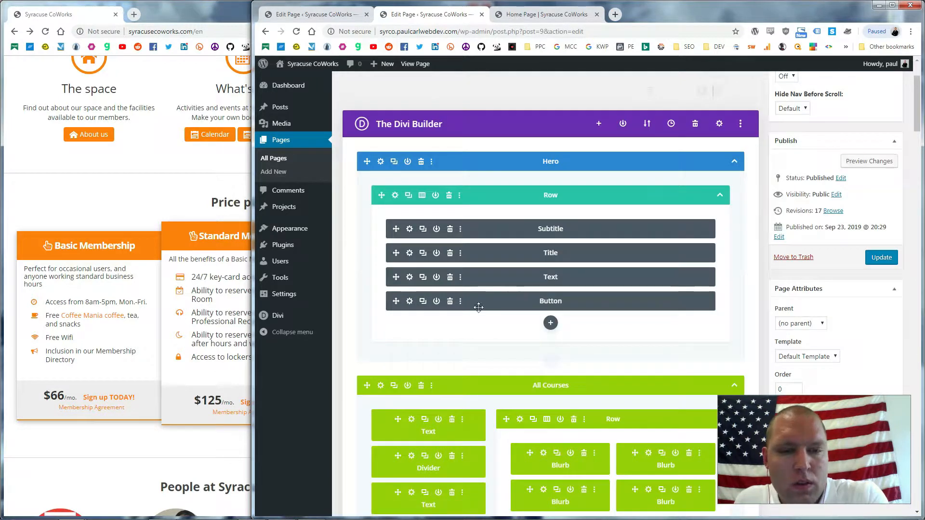
pyautogui.scroll(-3, 454, 320)
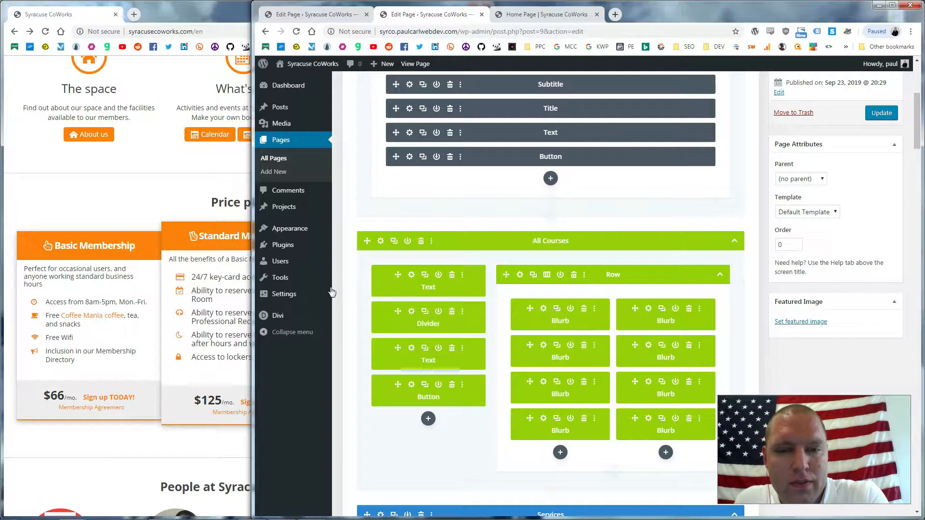
pyautogui.click(411, 274)
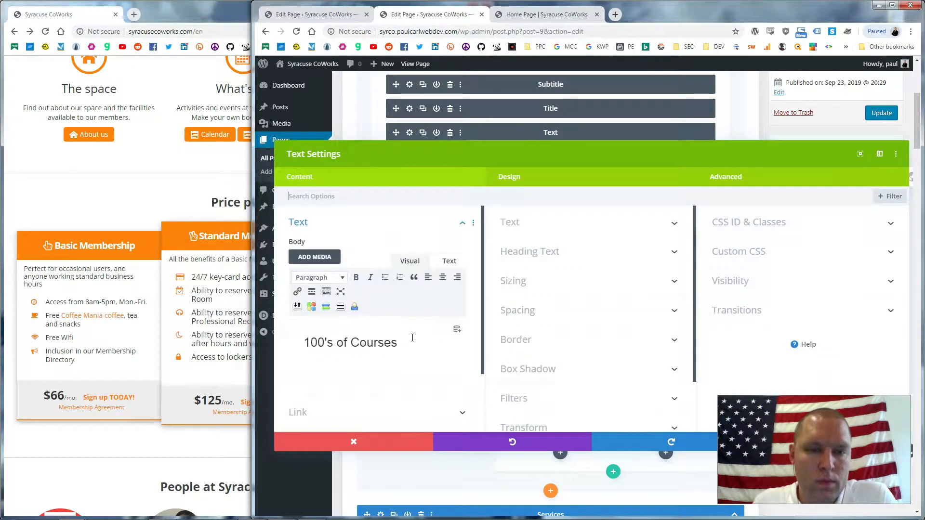
pyautogui.click(528, 16)
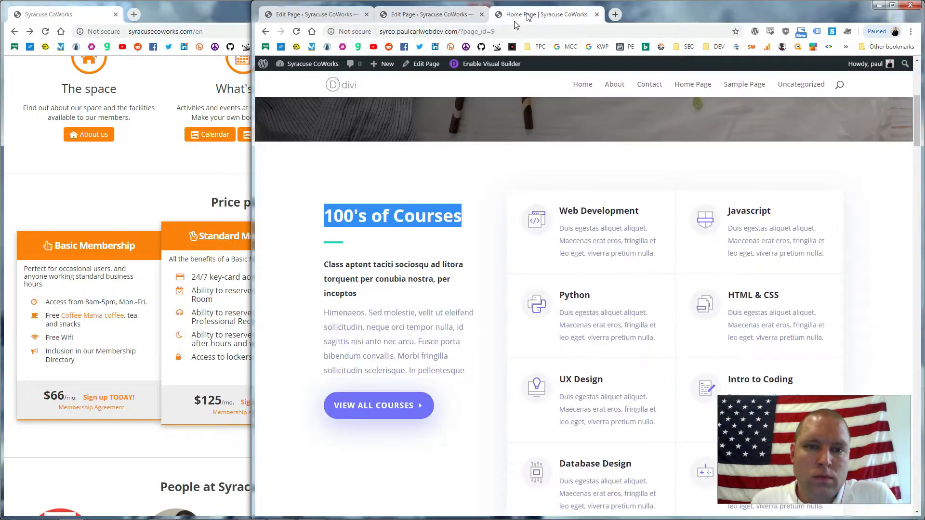
pyautogui.click(432, 16)
pyautogui.moveTo(397, 343); pyautogui.dragTo(275, 347)
pyautogui.write('Benfits')
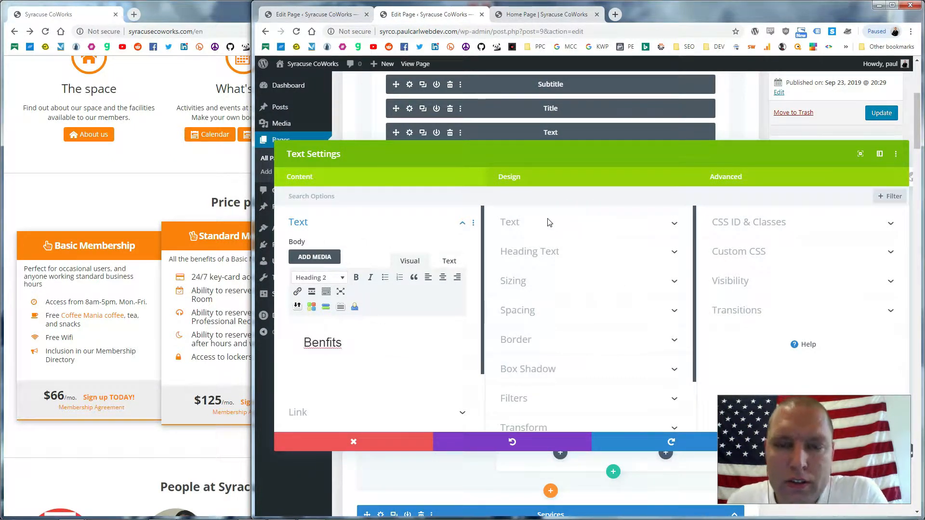
pyautogui.click(674, 224)
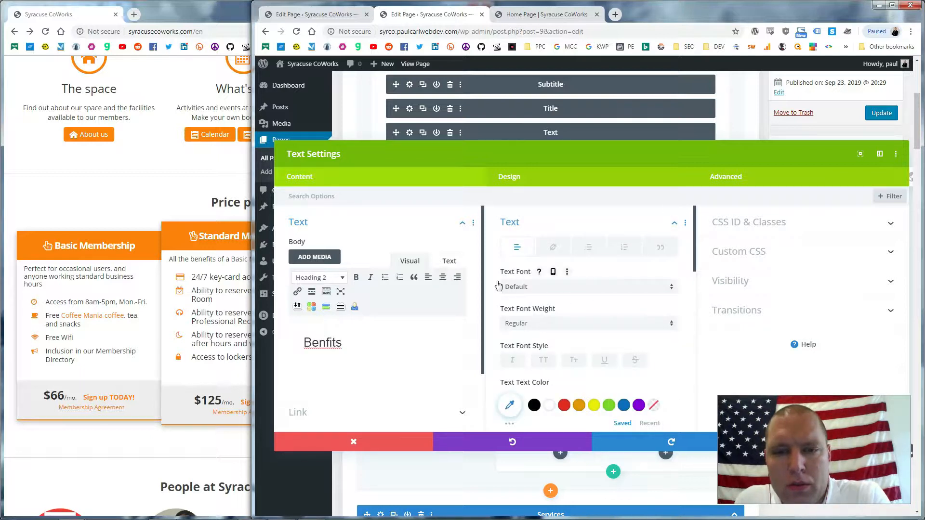
pyautogui.moveTo(670, 156); pyautogui.dragTo(668, 98)
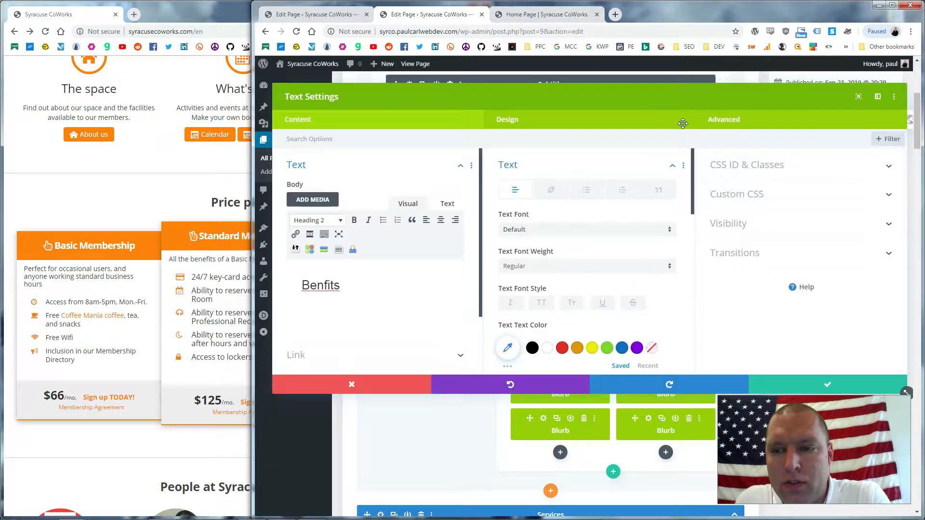
pyautogui.click(827, 385)
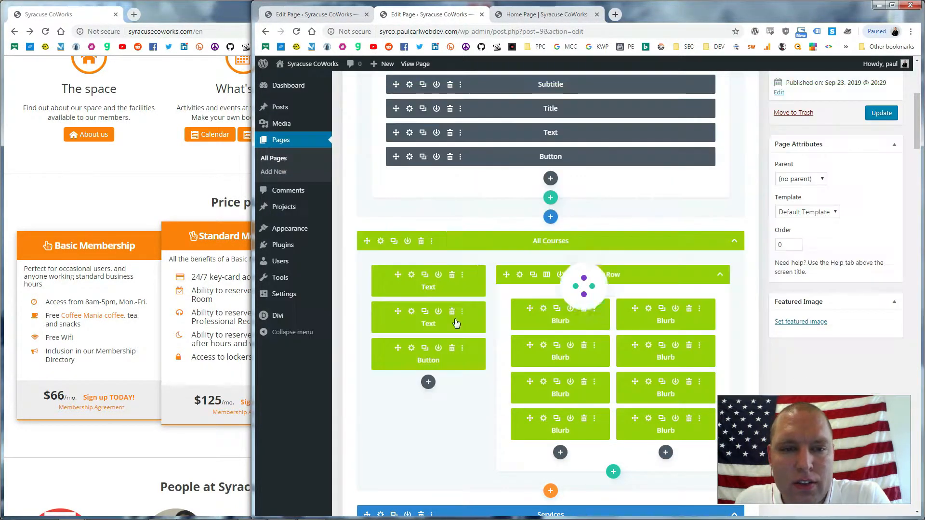
# Correct the spelling of the All Courses section's heading to "Benefits" and save the text module.
pyautogui.click(411, 276)
pyautogui.click(320, 284)
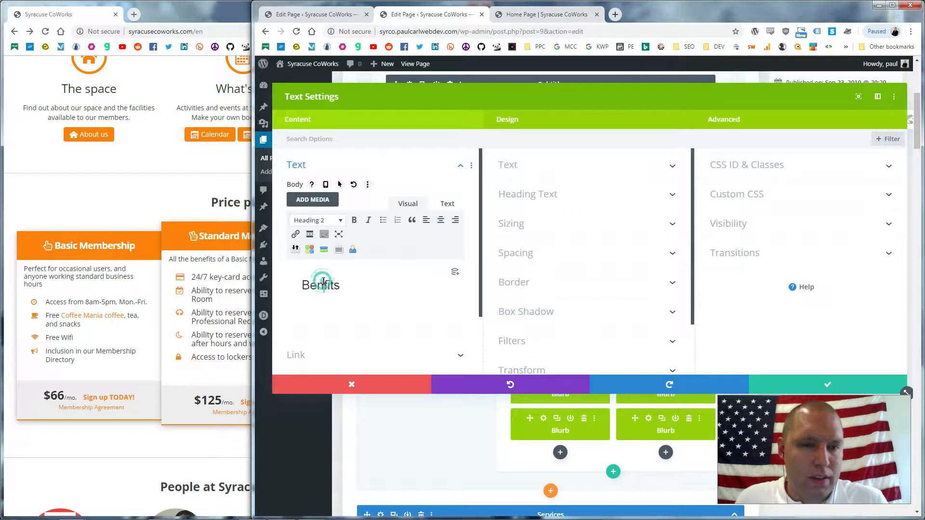
pyautogui.write('e')
pyautogui.click(791, 383)
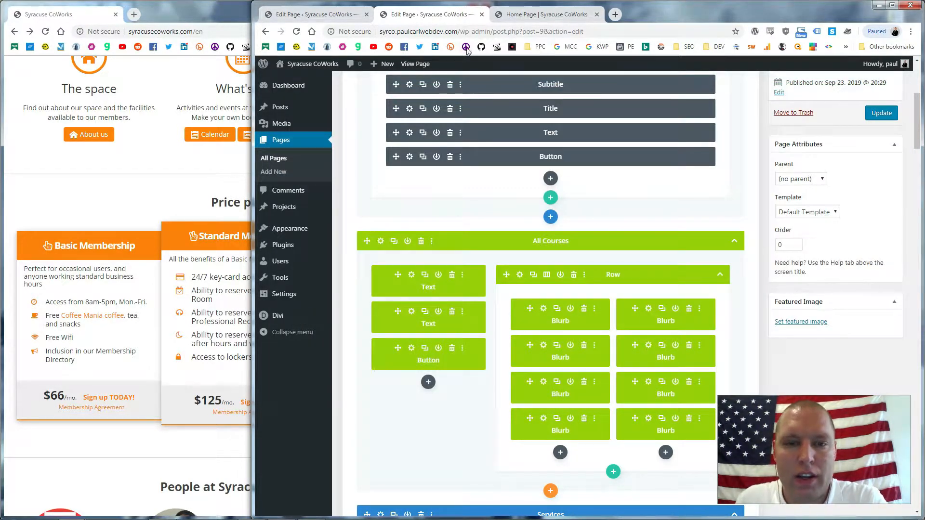
# Check the courses section's text and button on the live home page against the existing site's membership plans.
pyautogui.click(527, 15)
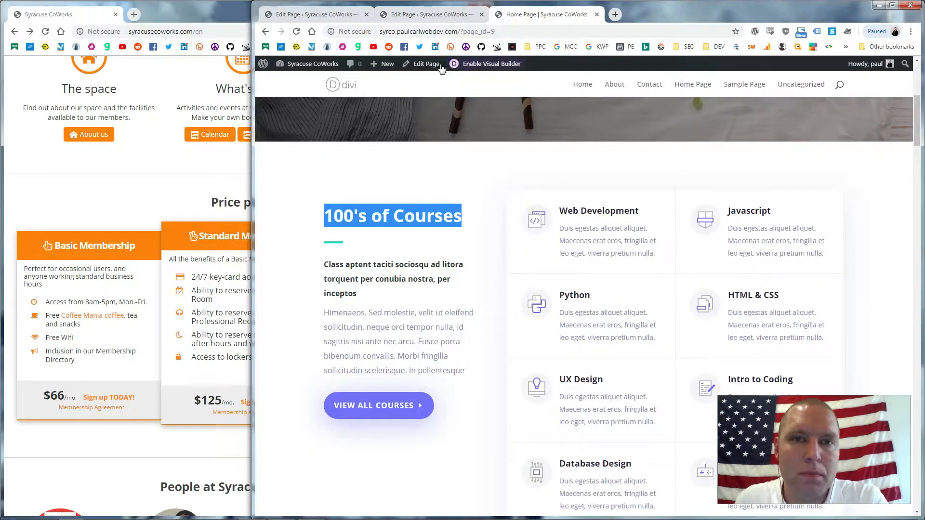
pyautogui.click(421, 273)
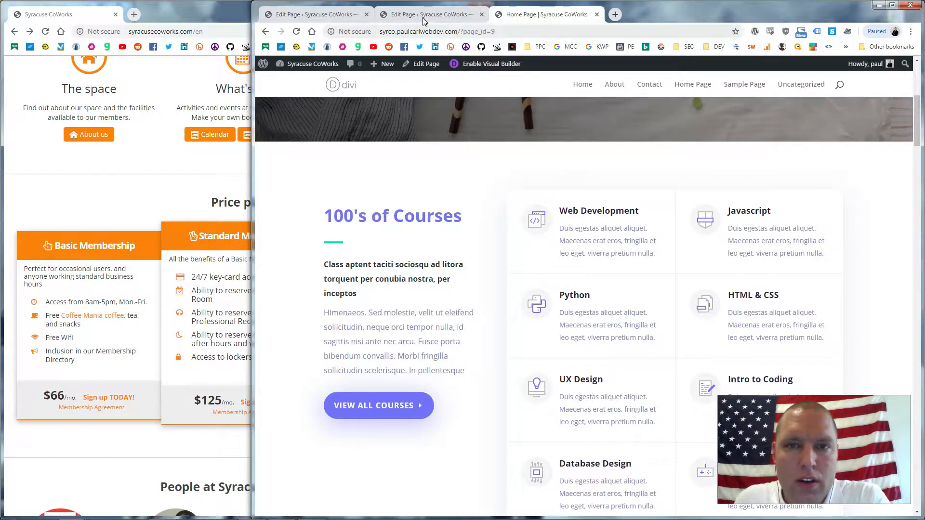
pyautogui.click(223, 331)
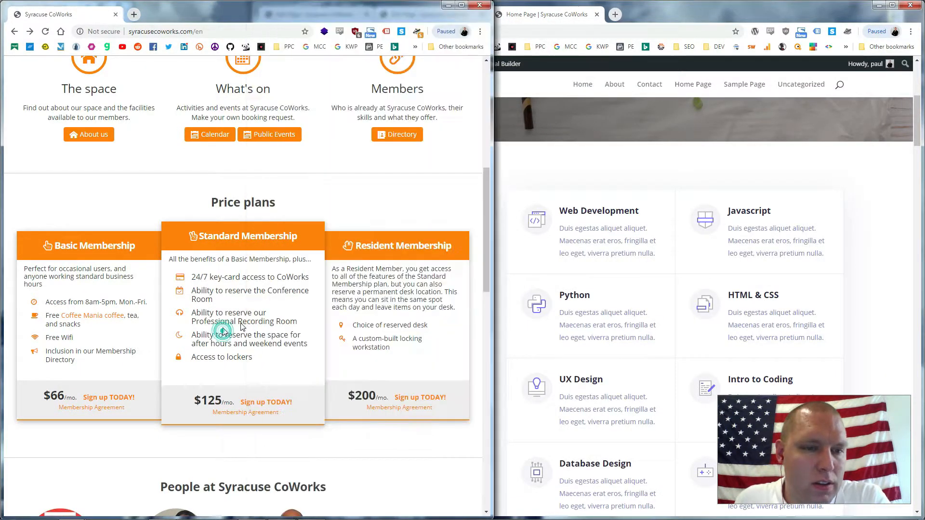
pyautogui.click(524, 266)
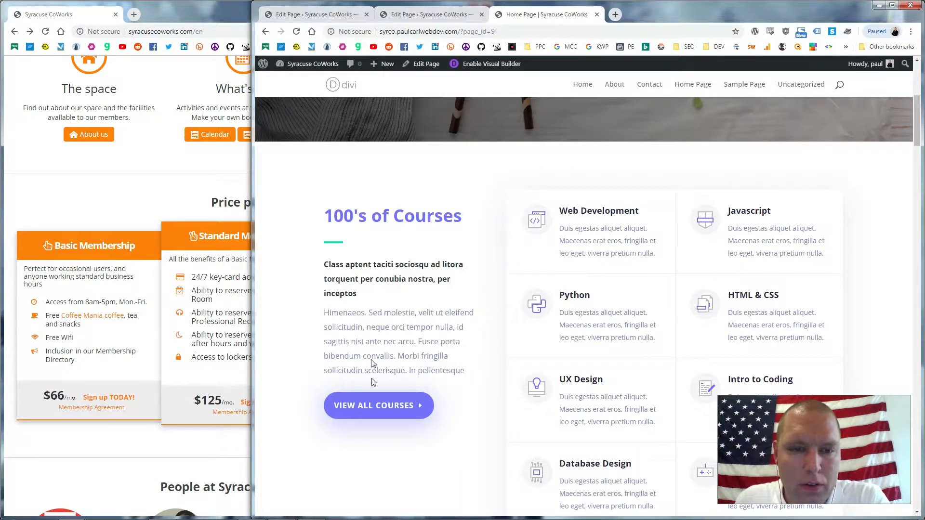
# Turn off custom styles for the All Courses section's button, set its text to "Book Tour", and save the module.
pyautogui.click(435, 22)
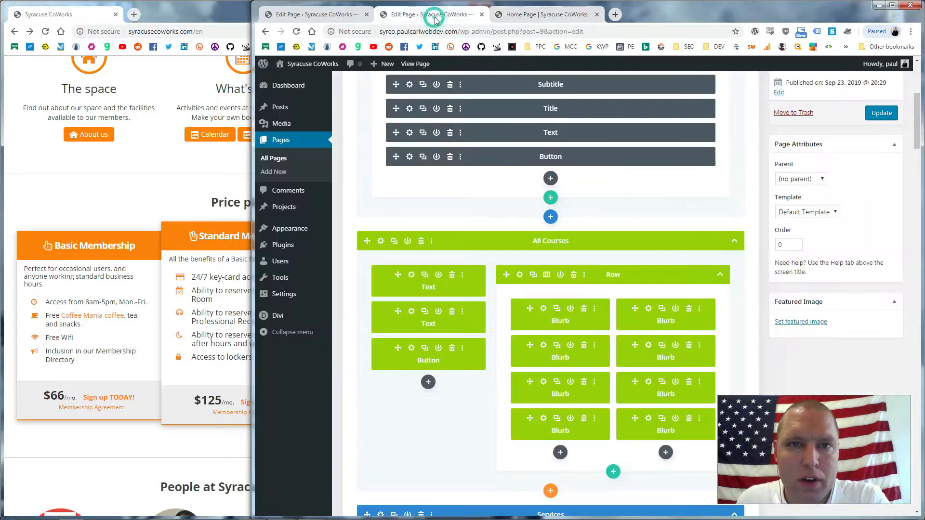
pyautogui.click(411, 349)
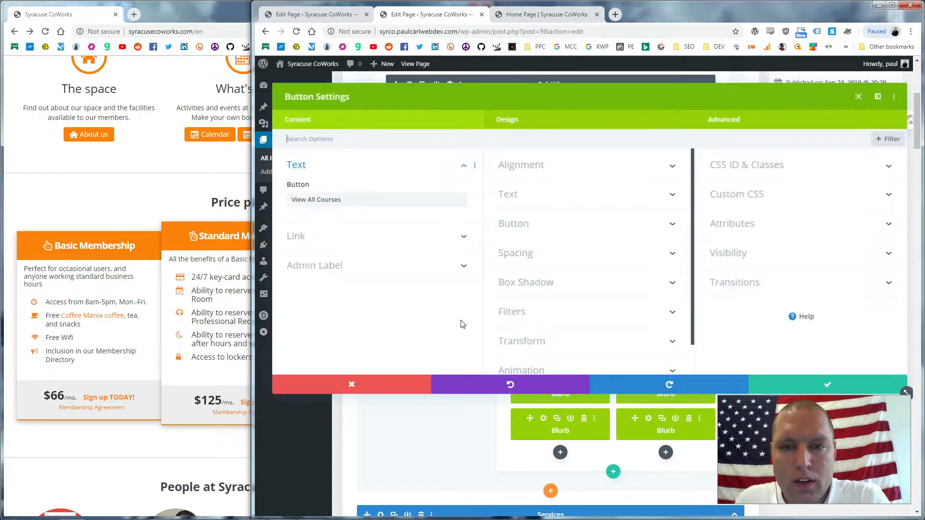
pyautogui.click(554, 224)
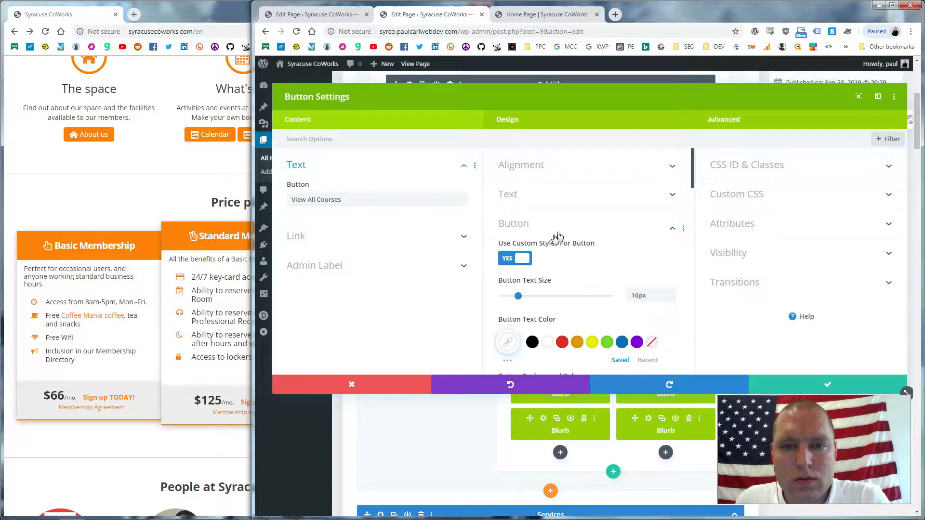
pyautogui.click(547, 258)
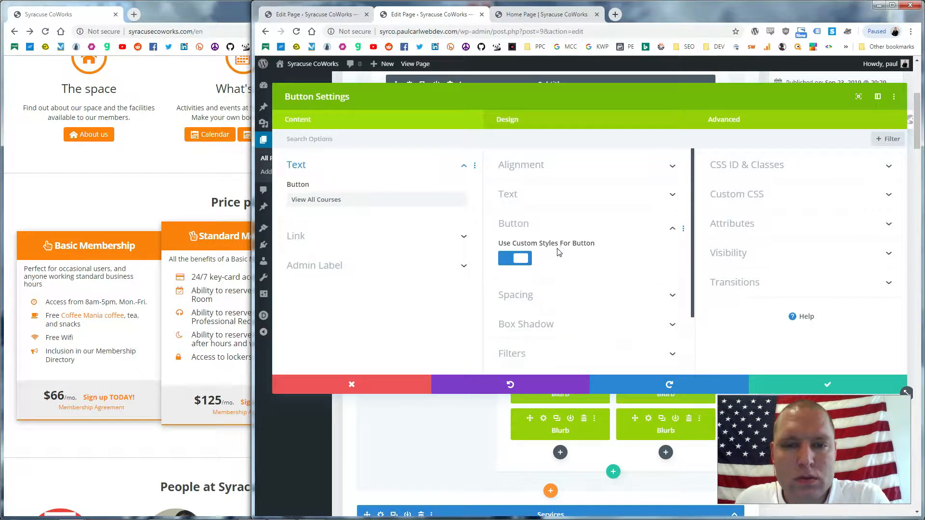
pyautogui.tripleClick(347, 202)
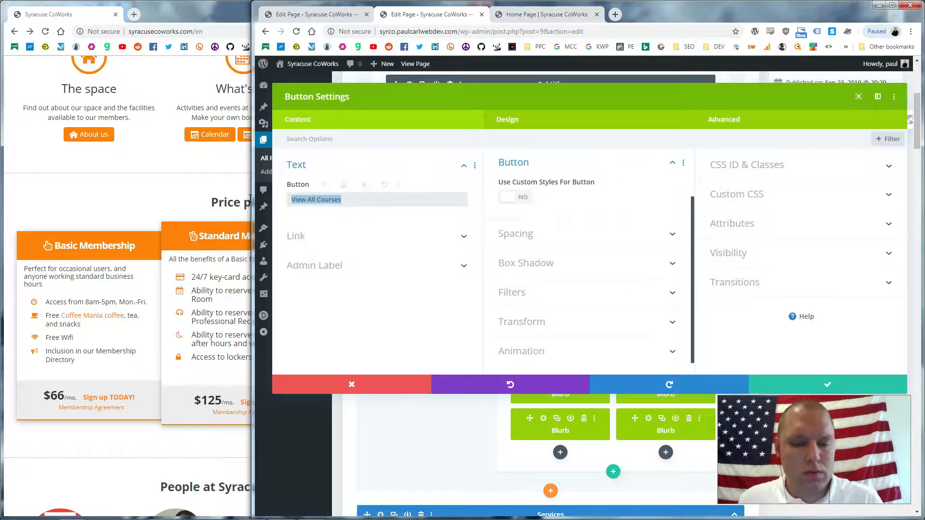
pyautogui.write('Book TOur')
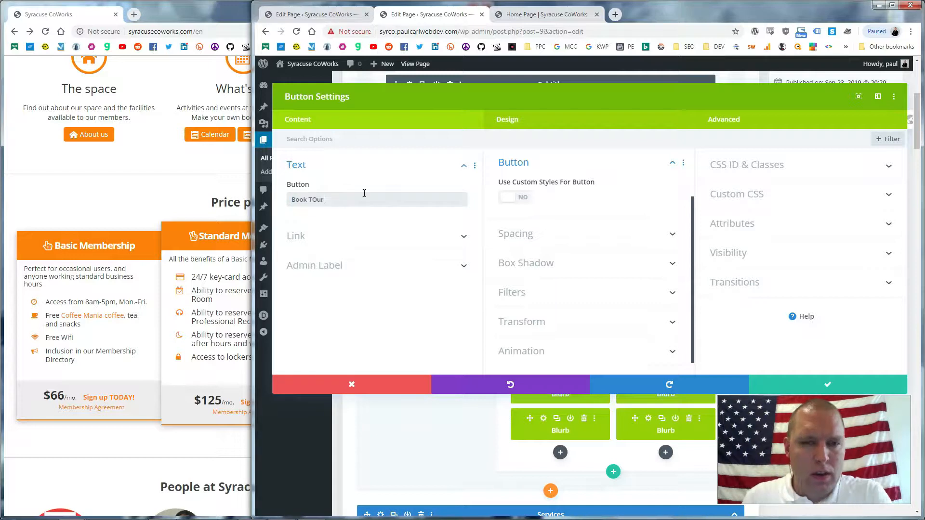
pyautogui.press('BackSpace')
pyautogui.press('BackSpace')
pyautogui.write('our')
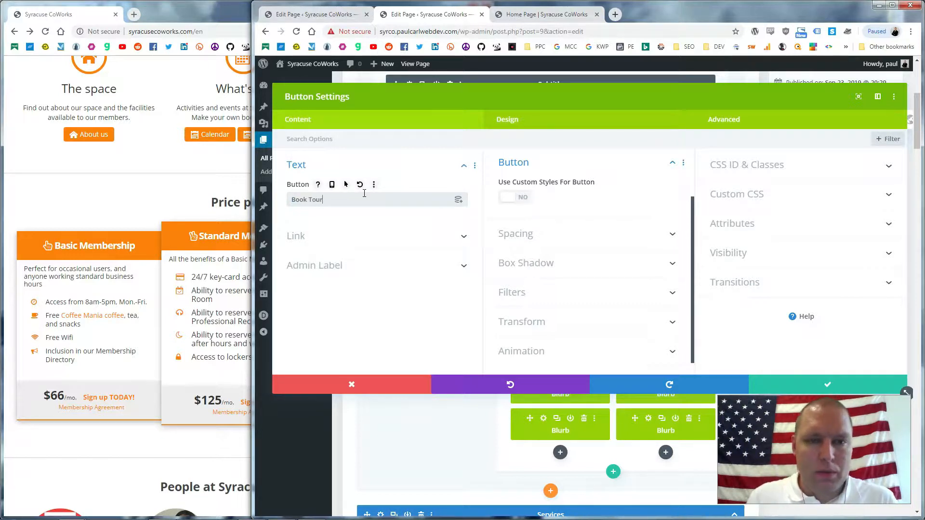
pyautogui.click(825, 385)
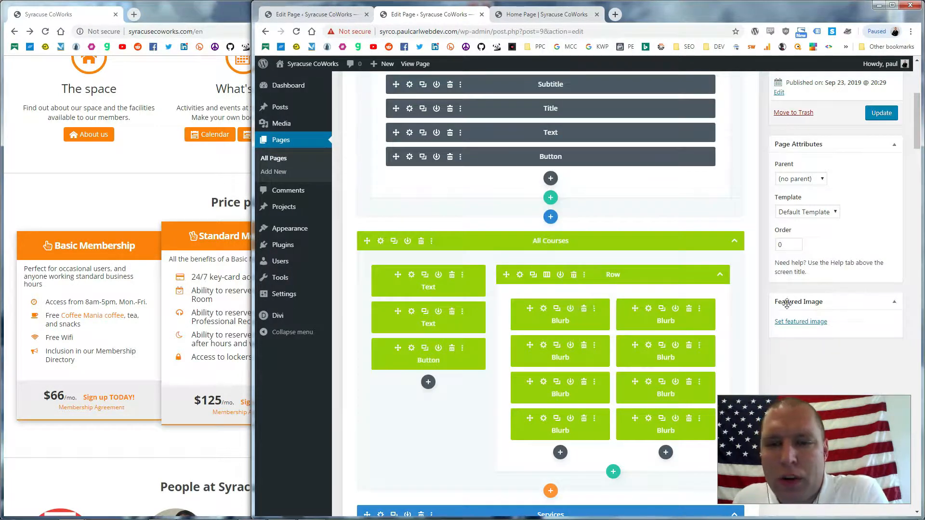
# Review the hero banner's subtitle, headline and free day pass offer on the live home page, down to the courses section.
pyautogui.click(536, 14)
pyautogui.scroll(5, 607, 210)
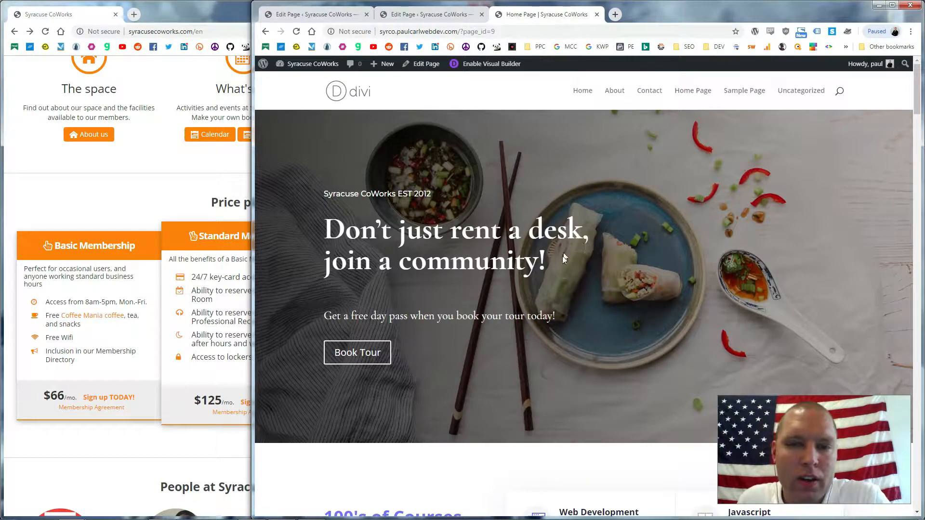
pyautogui.moveTo(548, 263); pyautogui.dragTo(323, 230)
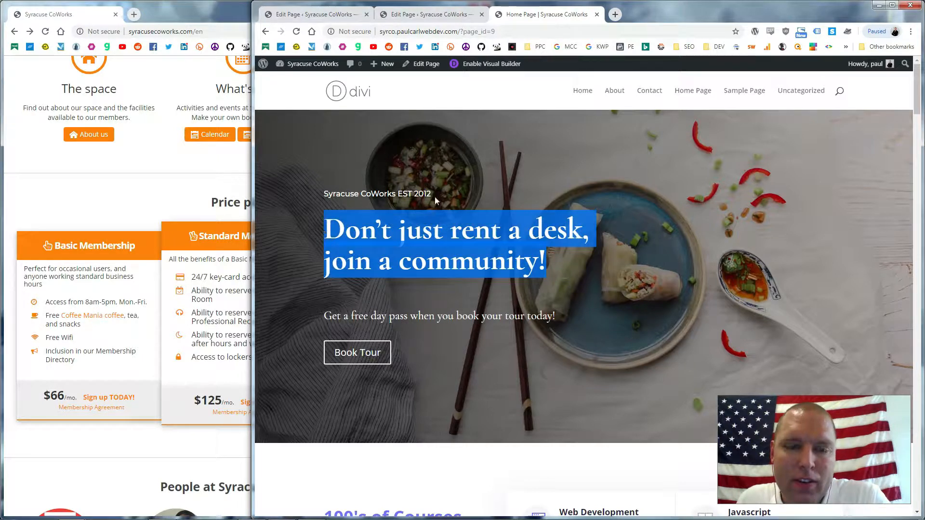
pyautogui.moveTo(431, 194); pyautogui.dragTo(351, 193)
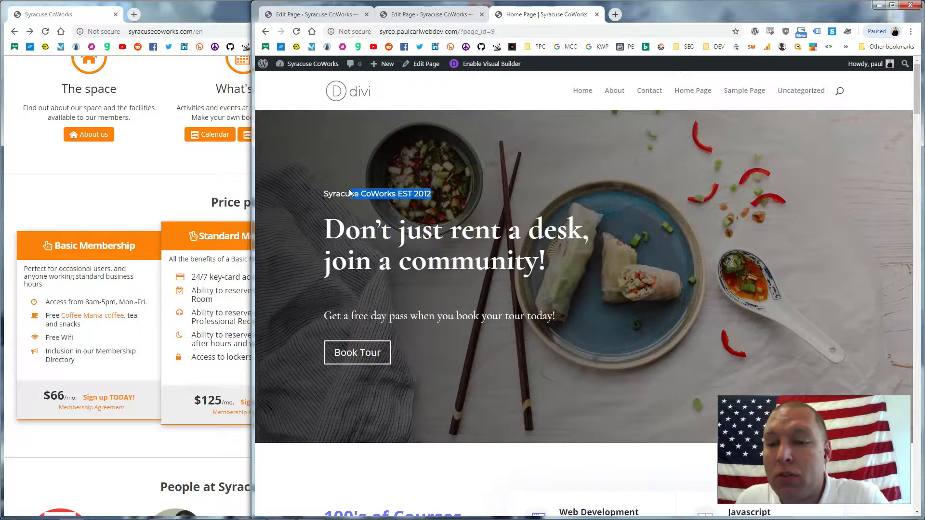
pyautogui.moveTo(304, 230); pyautogui.dragTo(576, 253)
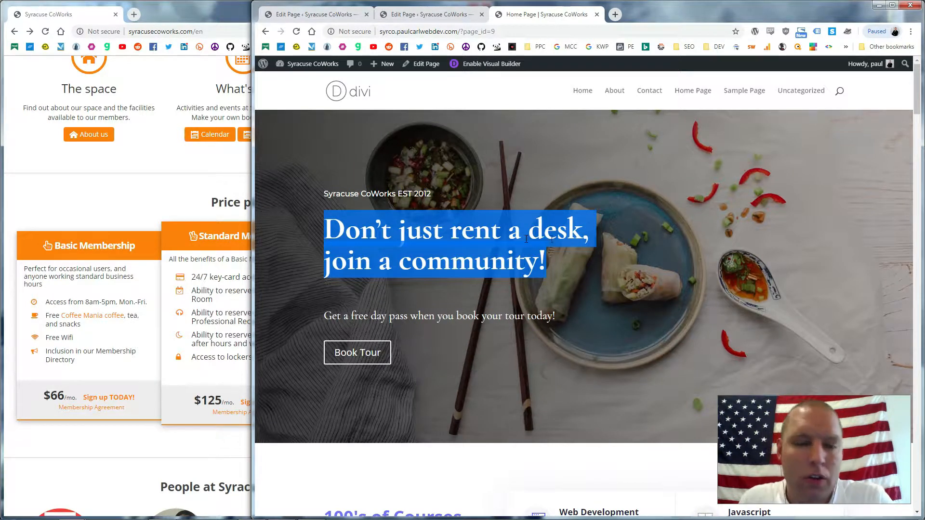
pyautogui.click(609, 259)
pyautogui.moveTo(313, 233); pyautogui.dragTo(500, 256)
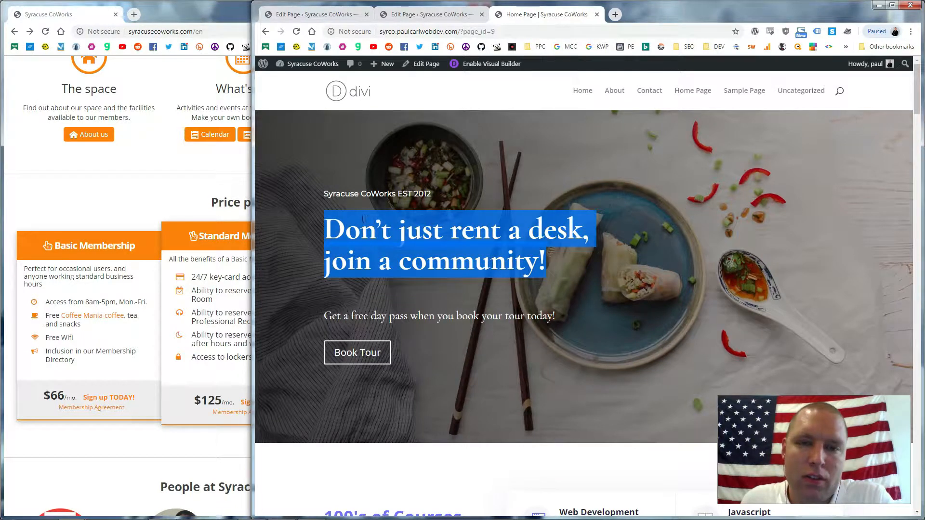
pyautogui.click(566, 259)
pyautogui.moveTo(457, 199); pyautogui.dragTo(319, 193)
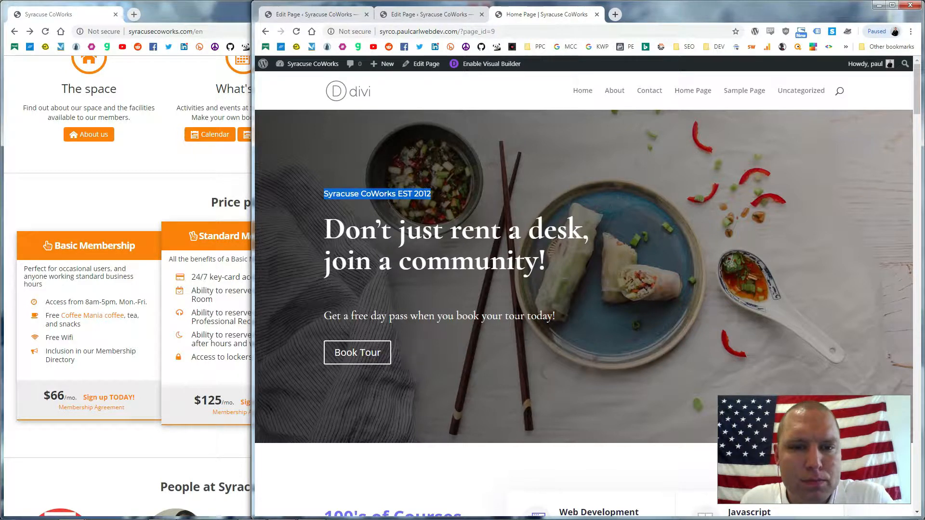
pyautogui.moveTo(573, 322); pyautogui.dragTo(311, 324)
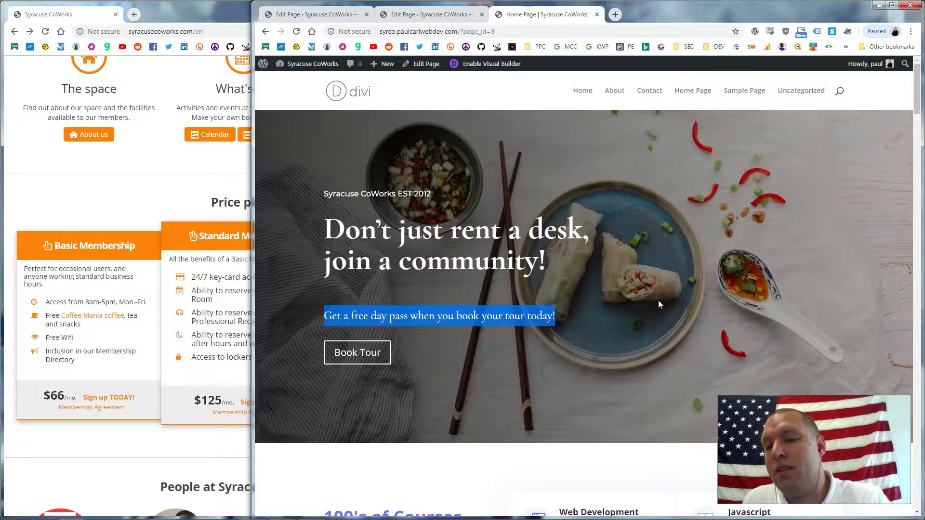
pyautogui.click(609, 242)
pyautogui.moveTo(556, 258); pyautogui.dragTo(324, 221)
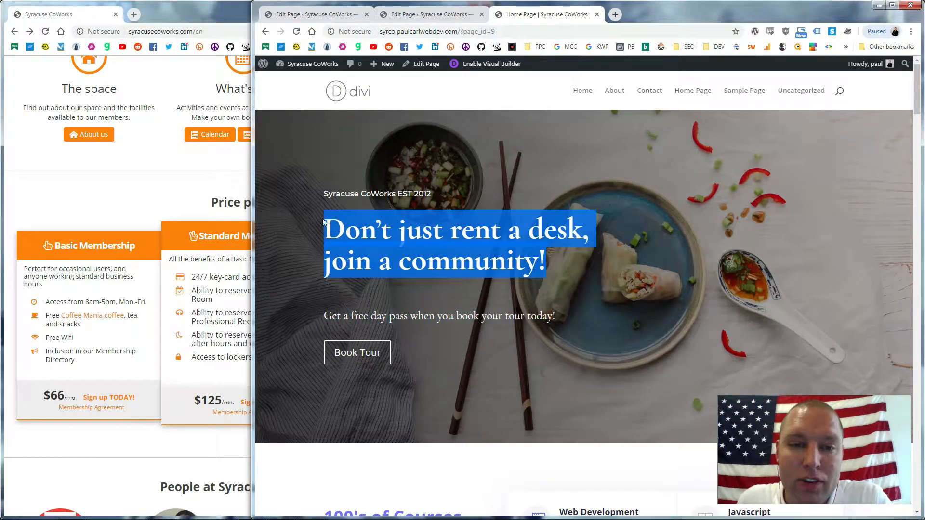
pyautogui.click(426, 308)
pyautogui.scroll(-3, 660, 238)
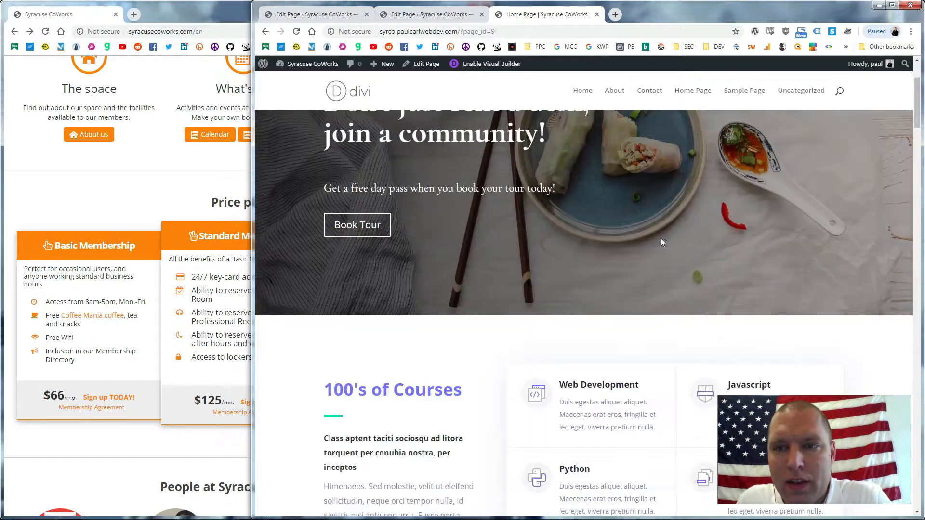
# Change the title of the Web Development blurb in the All Courses section to "Hot Desks".
pyautogui.scroll(-3, 659, 238)
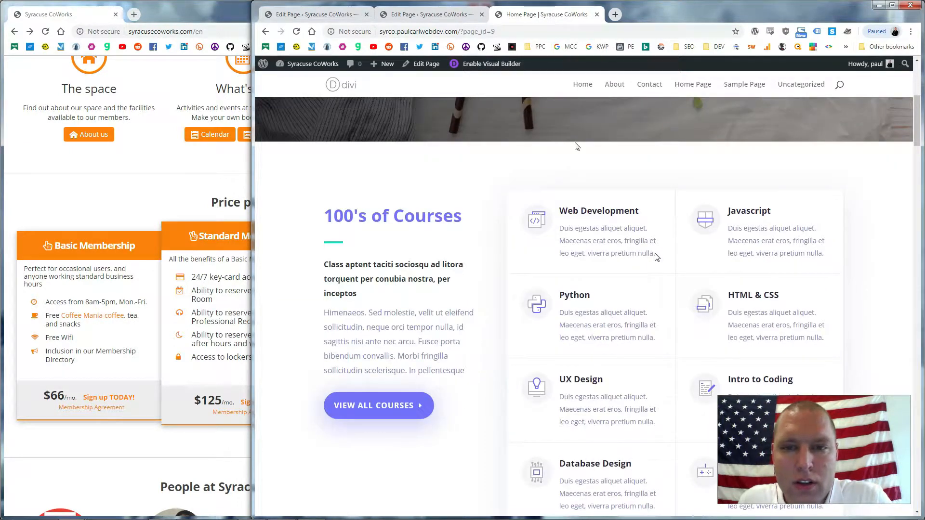
pyautogui.scroll(-1, 657, 256)
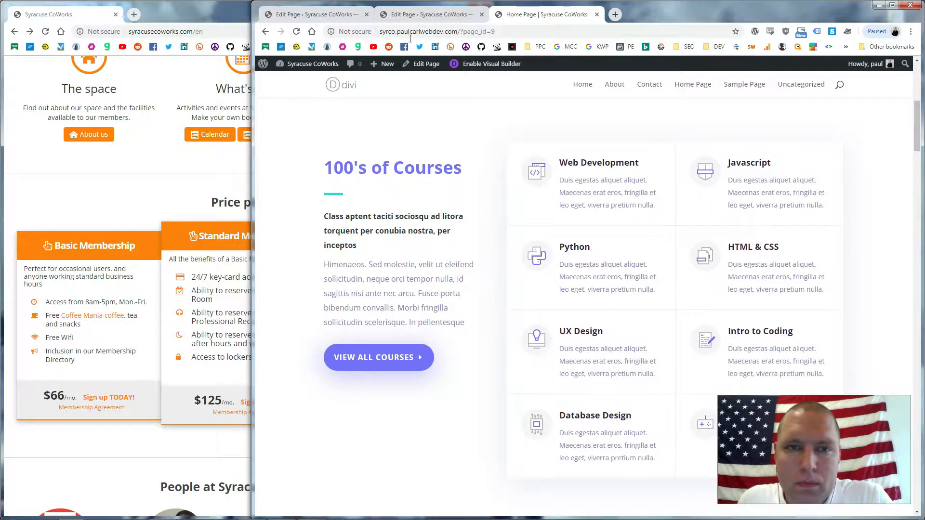
pyautogui.click(429, 16)
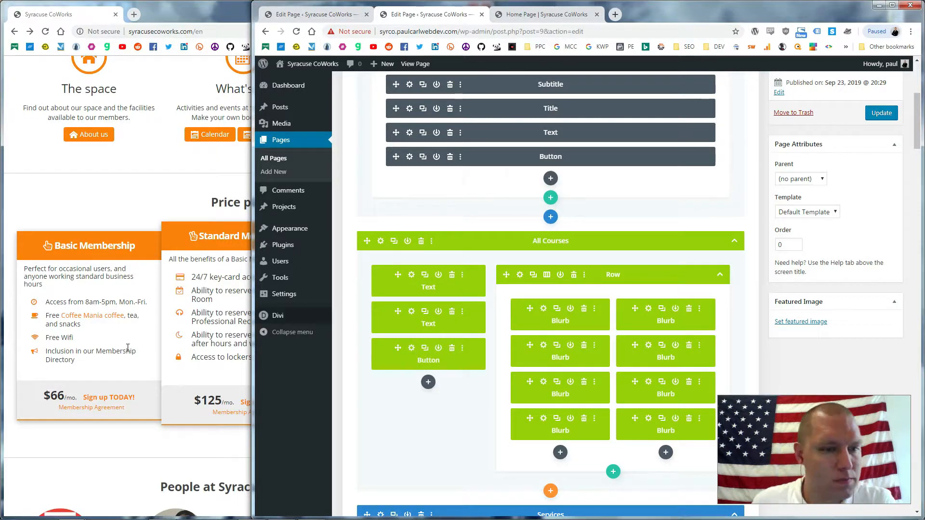
pyautogui.click(217, 355)
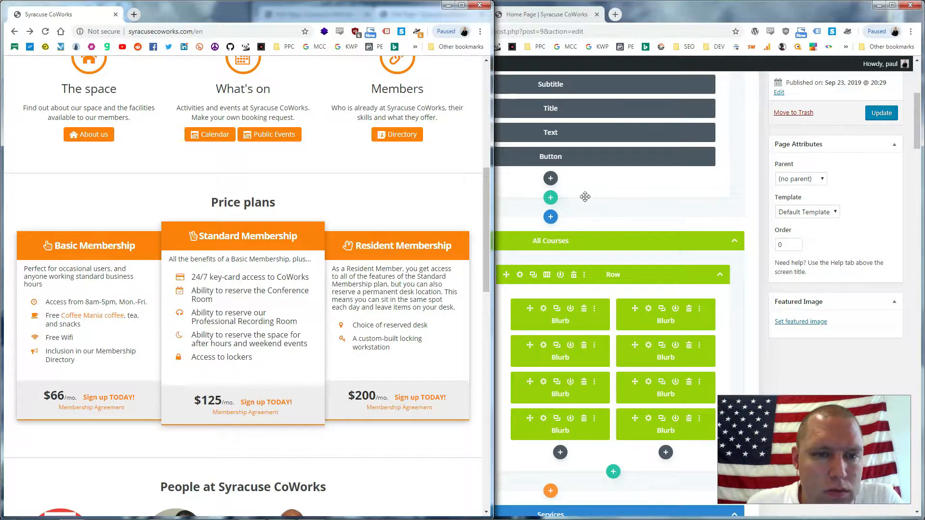
pyautogui.click(626, 210)
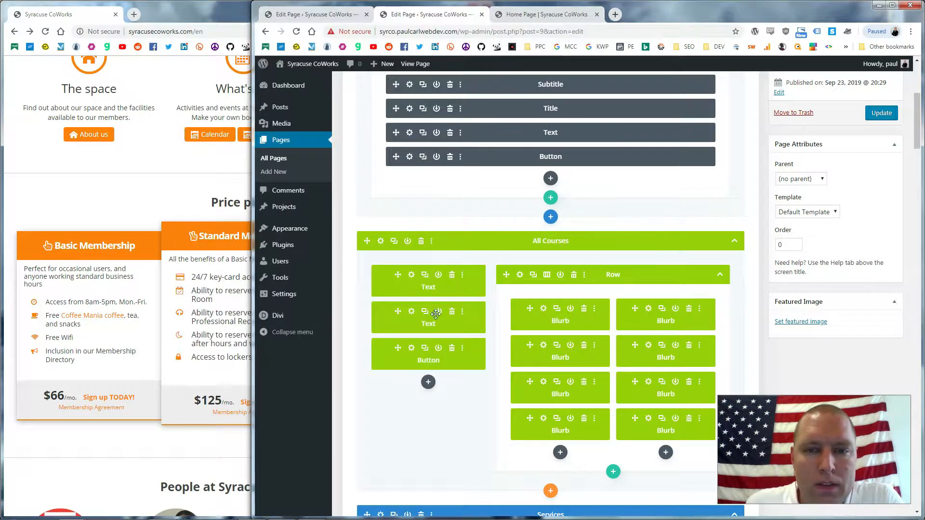
pyautogui.click(543, 309)
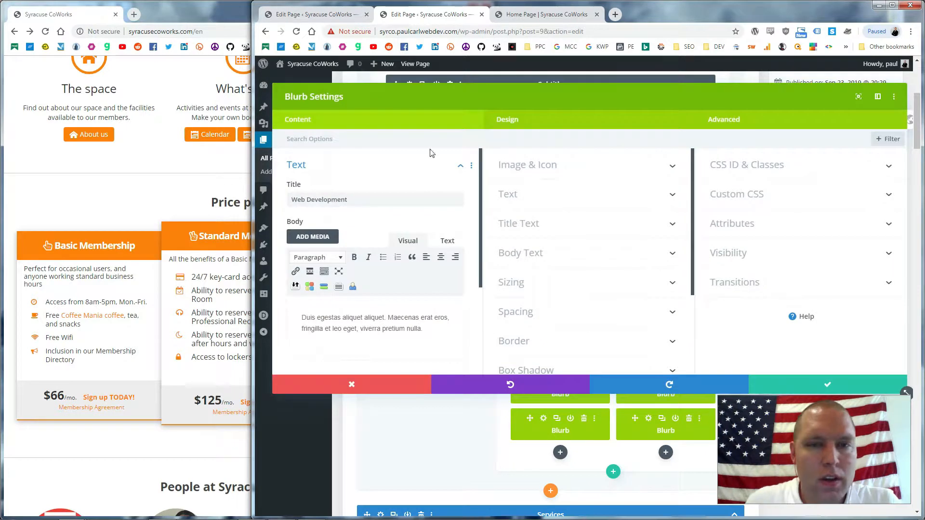
pyautogui.tripleClick(351, 200)
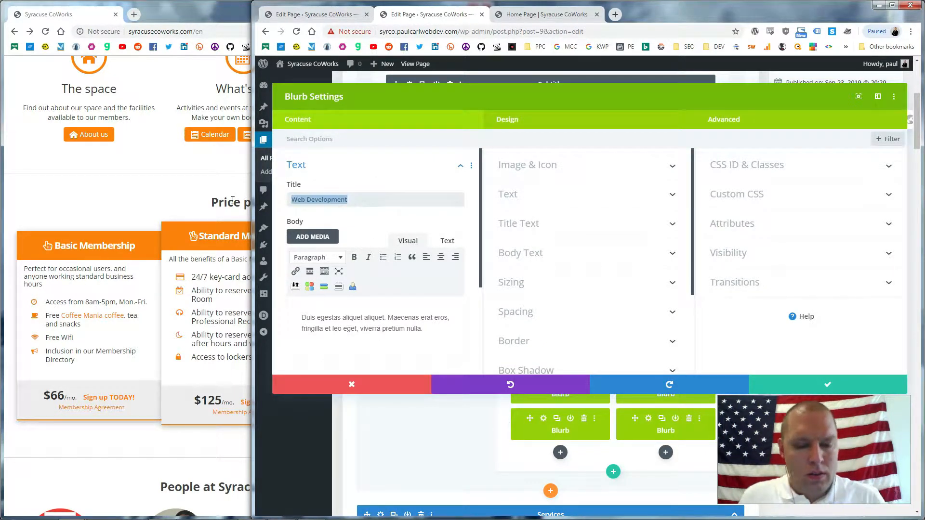
pyautogui.write('Hot Desks')
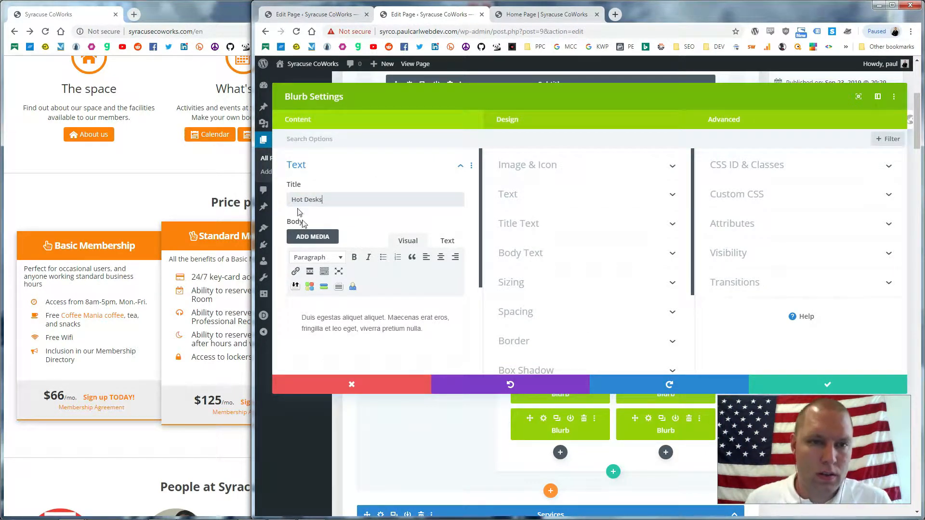
# Replace the Hot Desks blurb's body with "Find an available space and get to work! We have handmade desks and Herman Miller chairs.".
pyautogui.tripleClick(366, 328)
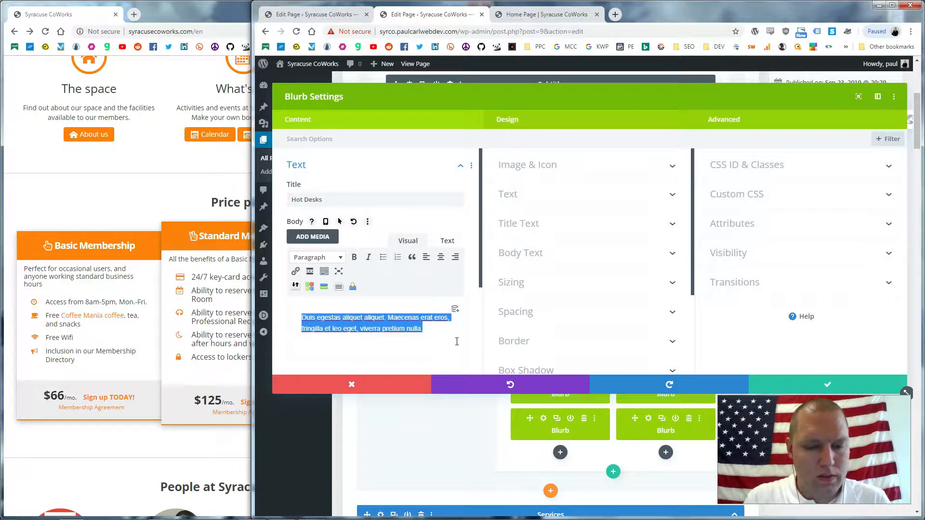
pyautogui.write('Find an available space an')
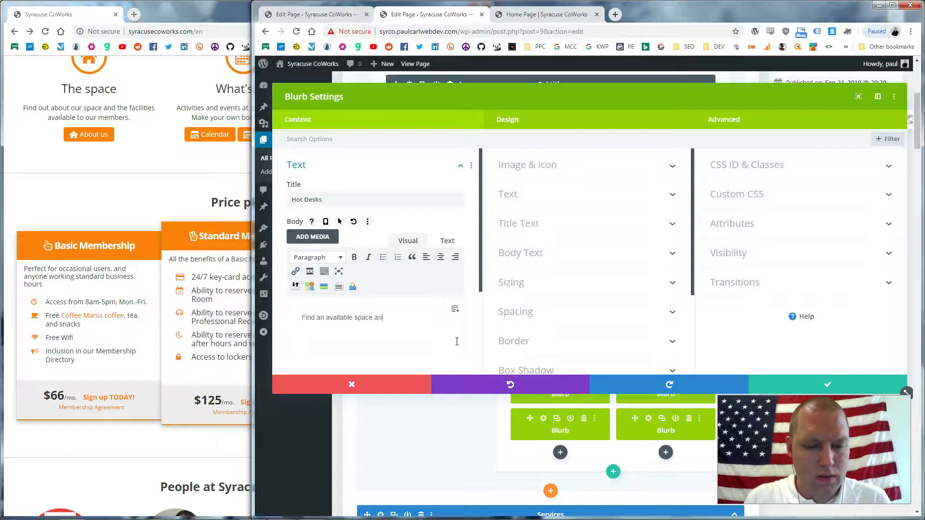
pyautogui.write('d get right towor')
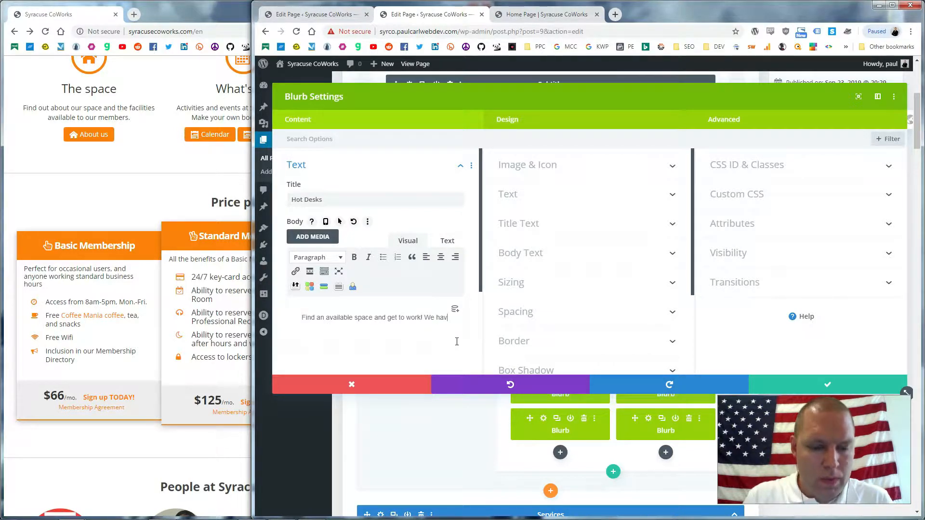
pyautogui.write('e handmade Desks')
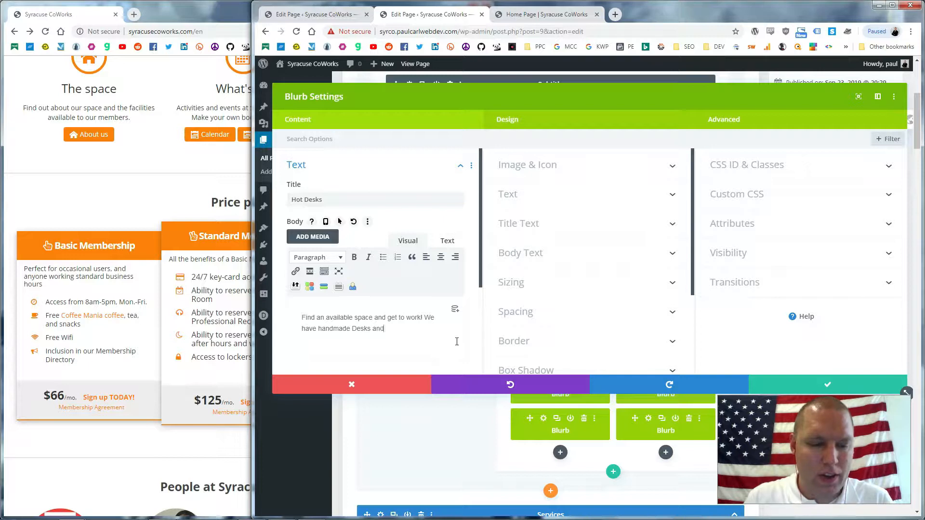
pyautogui.write(' and')
pyautogui.click(355, 329)
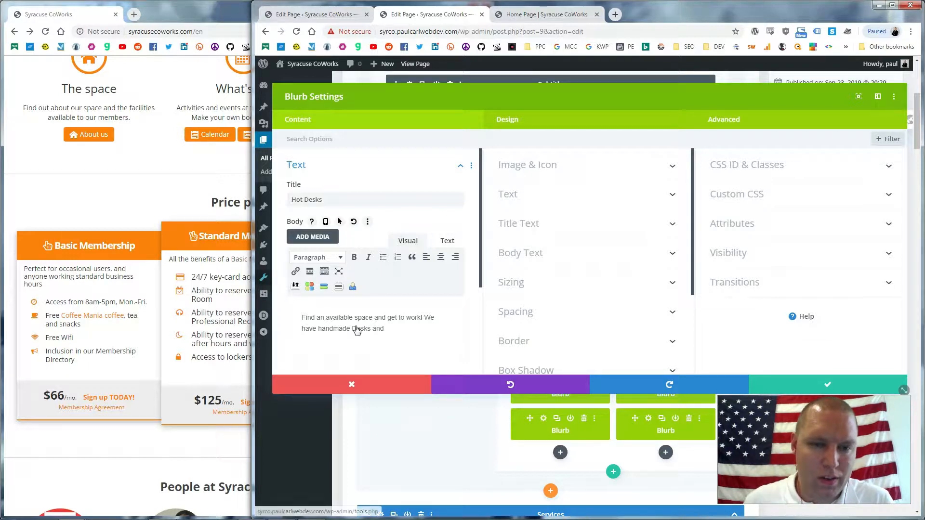
pyautogui.click(409, 333)
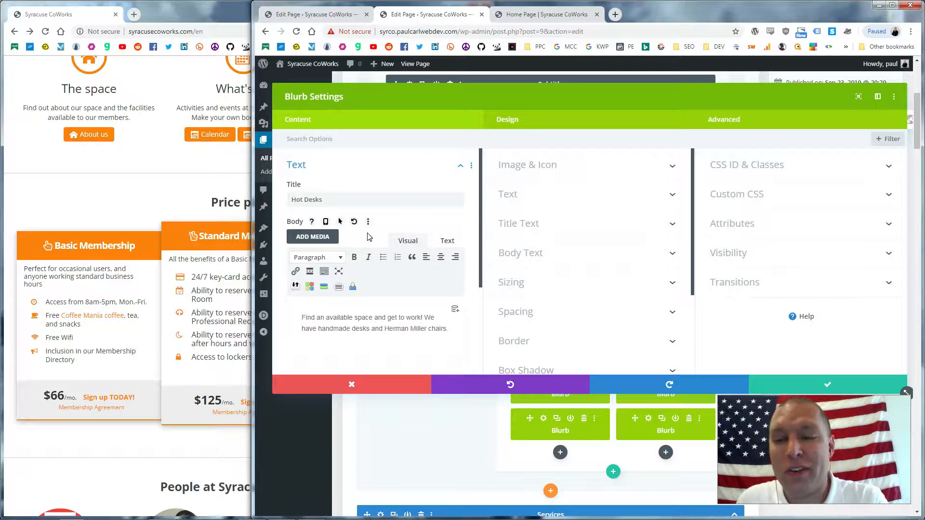
# Use a built-in icon for the Hot Desks blurb, choosing the outlined lifebuoy, and save the module.
pyautogui.scroll(-3, 400, 258)
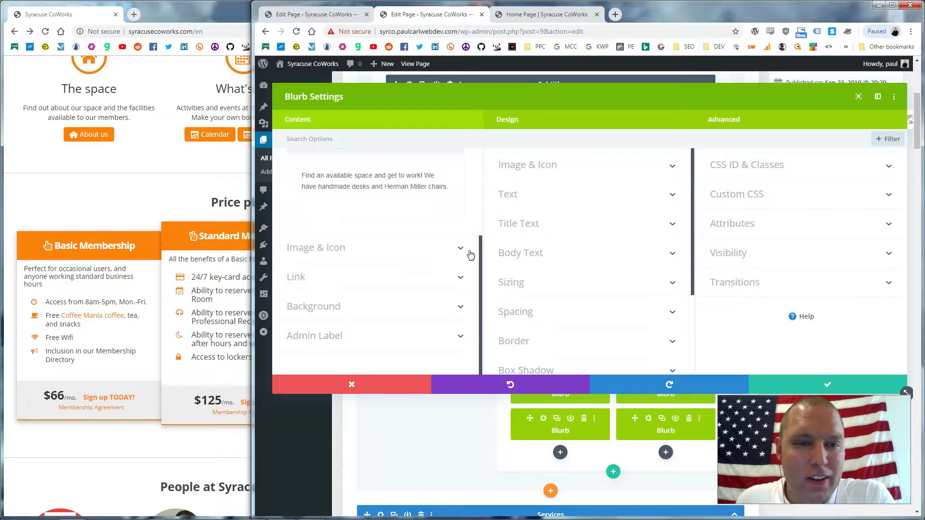
pyautogui.scroll(2, 588, 250)
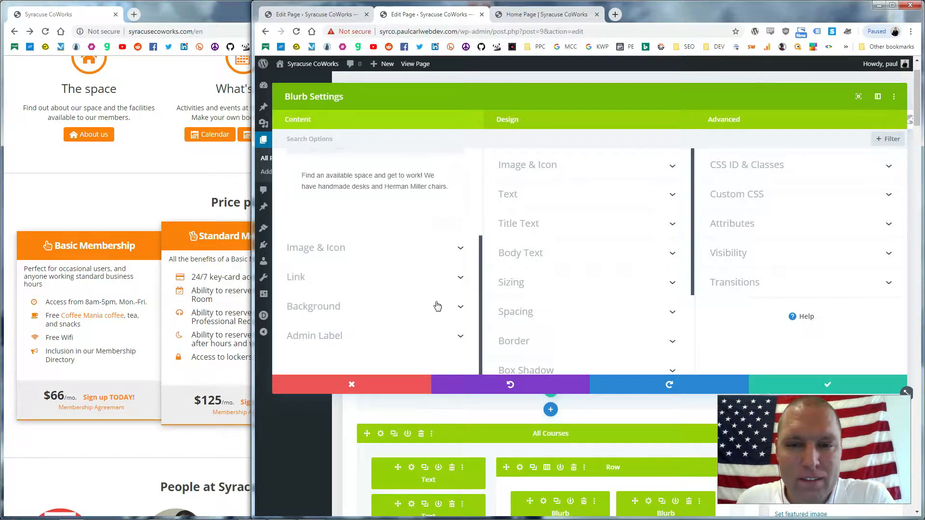
pyautogui.click(367, 248)
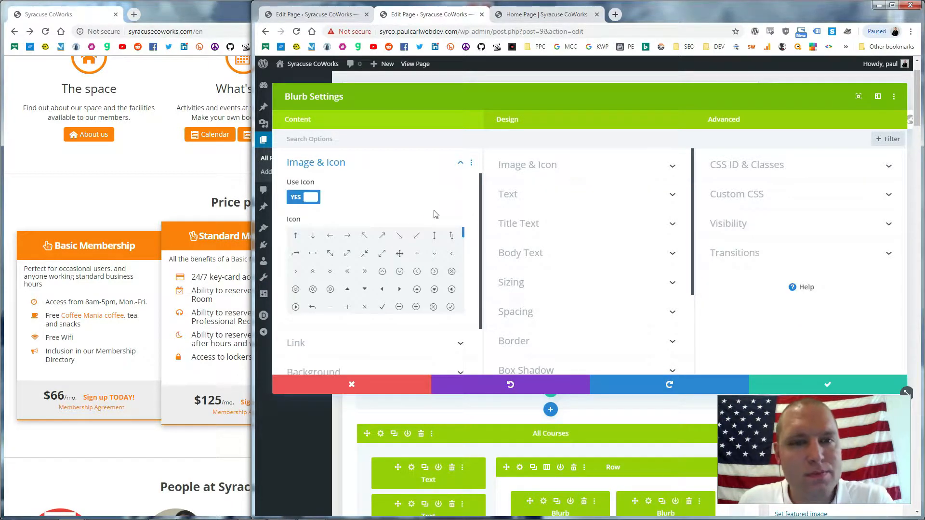
pyautogui.scroll(-10, 449, 241)
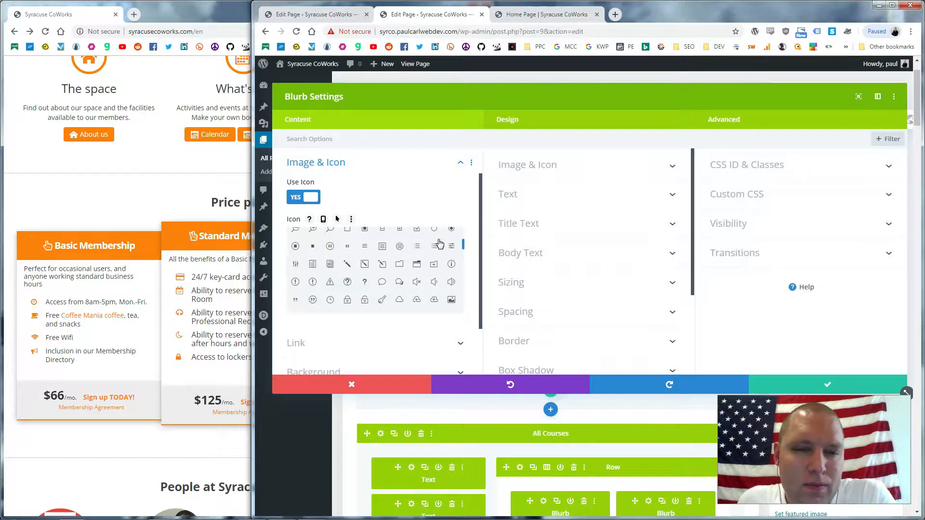
pyautogui.scroll(-5, 439, 243)
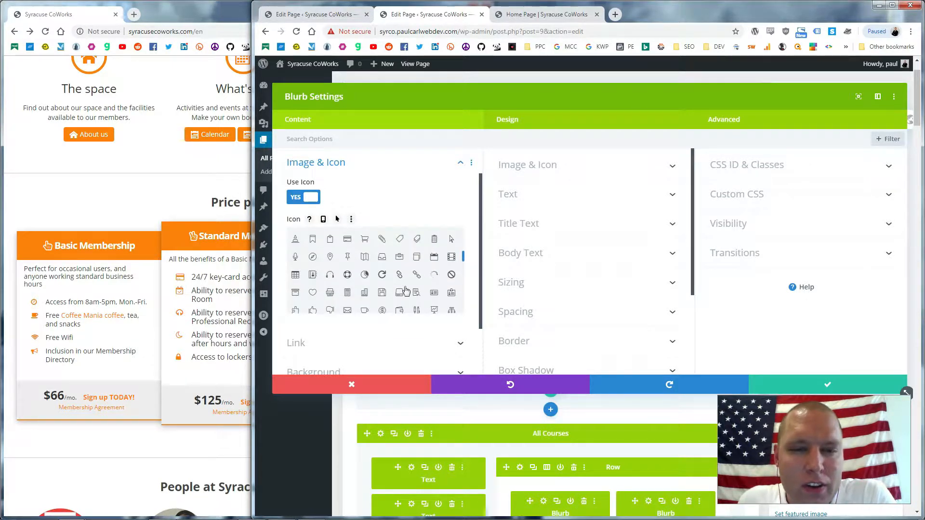
pyautogui.scroll(-2, 436, 268)
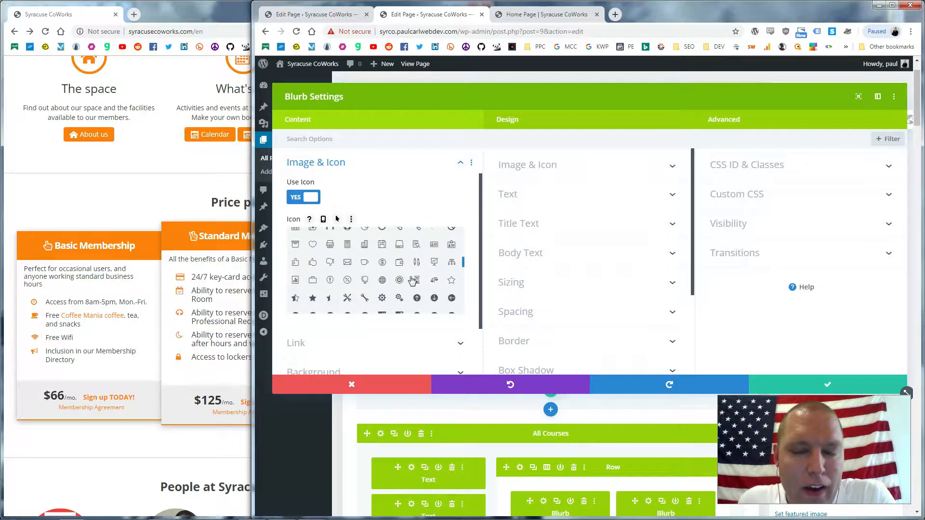
pyautogui.scroll(-2, 423, 274)
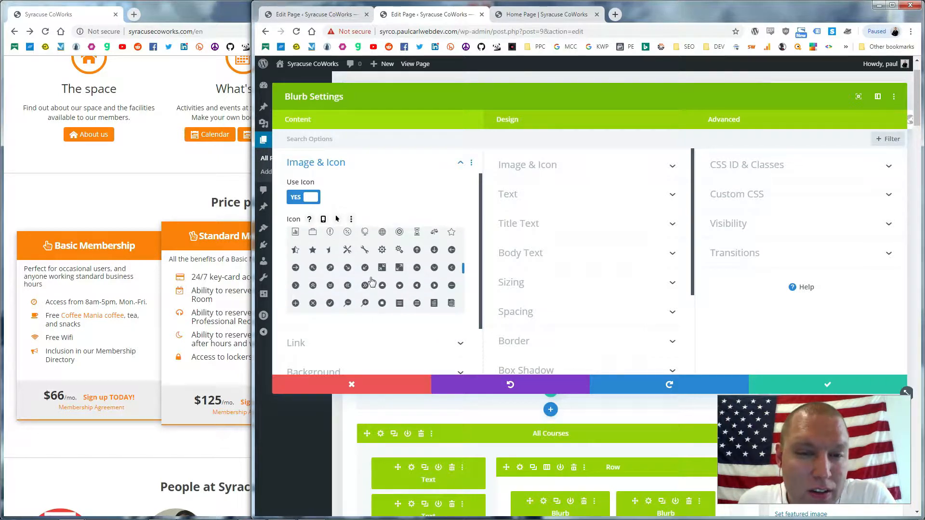
pyautogui.scroll(-2, 429, 258)
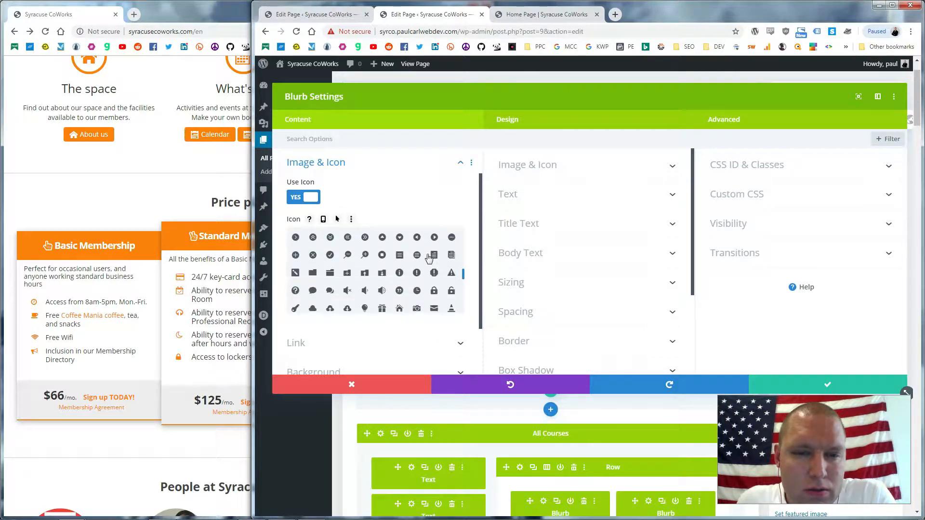
pyautogui.scroll(-2, 429, 259)
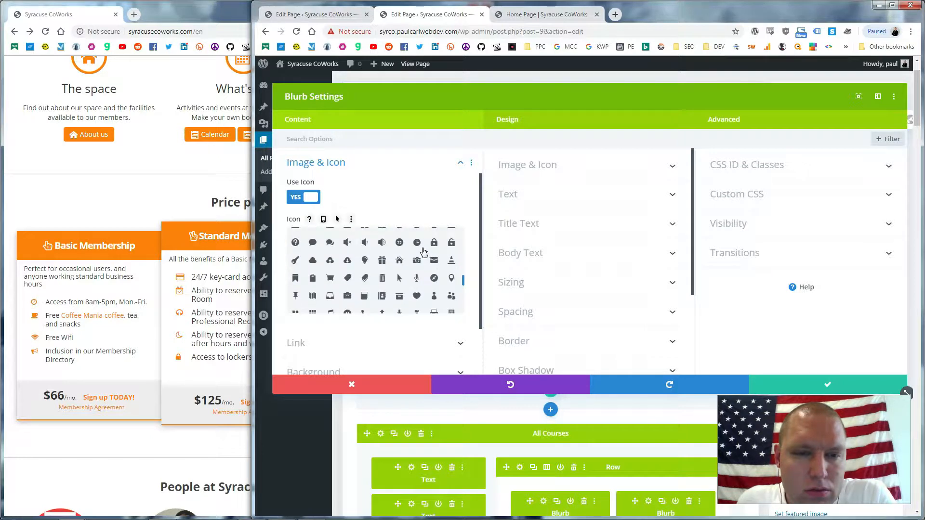
pyautogui.scroll(-2, 423, 253)
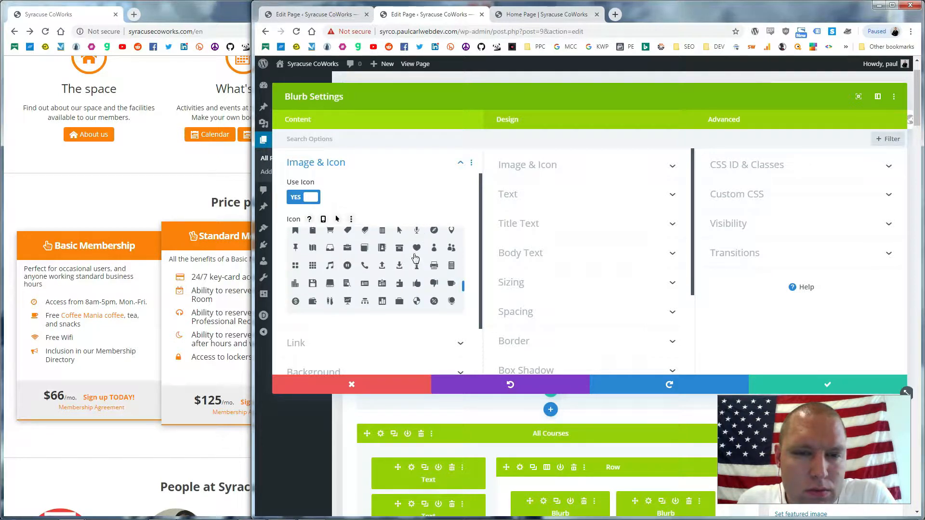
pyautogui.scroll(-6, 399, 259)
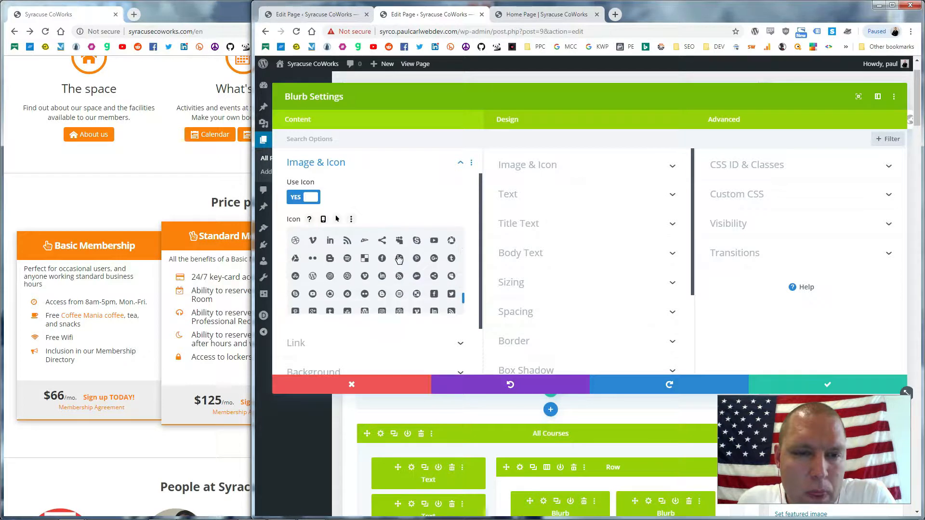
pyautogui.scroll(-1, 407, 303)
pyautogui.scroll(5, 397, 283)
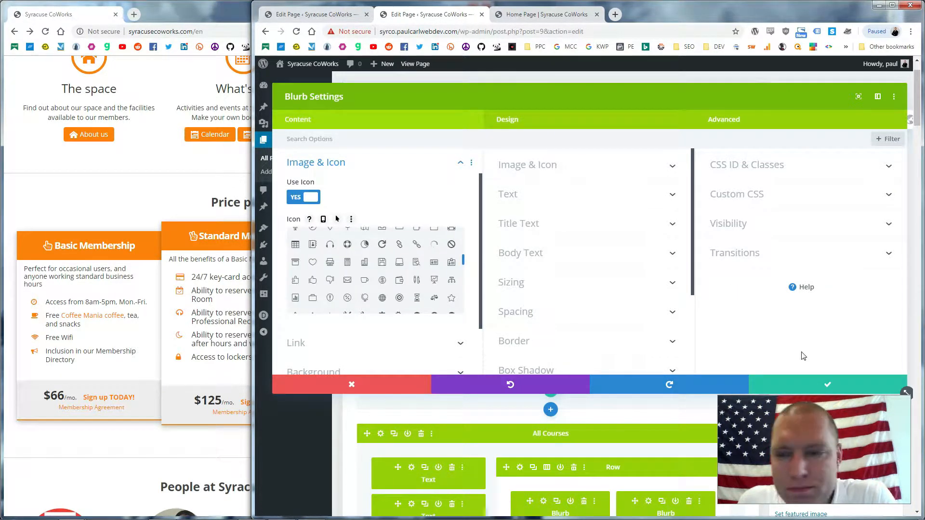
pyautogui.click(346, 244)
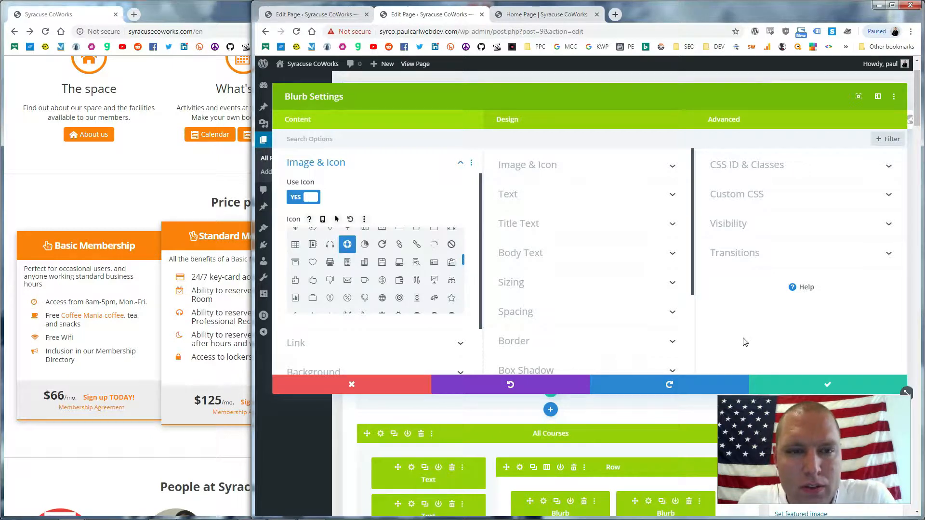
pyautogui.click(819, 381)
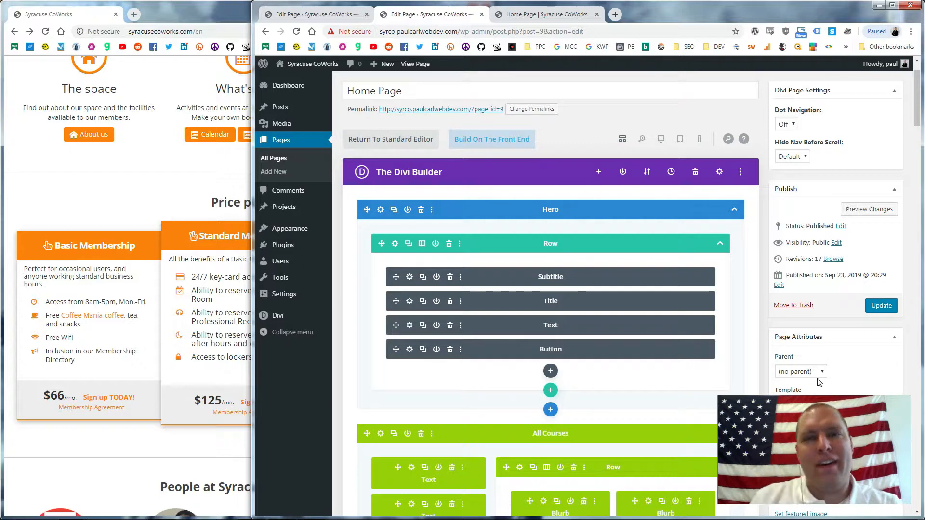
# Switch to FlatIcons, search the free icons for "desk", and open the Student Laptop icon for customizing.
pyautogui.middleClick(512, 47)
pyautogui.click(632, 14)
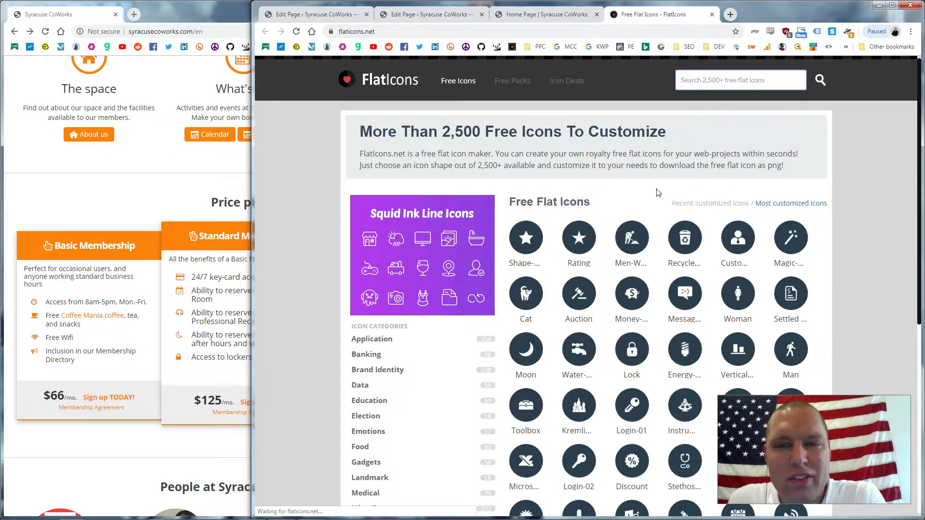
pyautogui.click(724, 78)
pyautogui.write('desk')
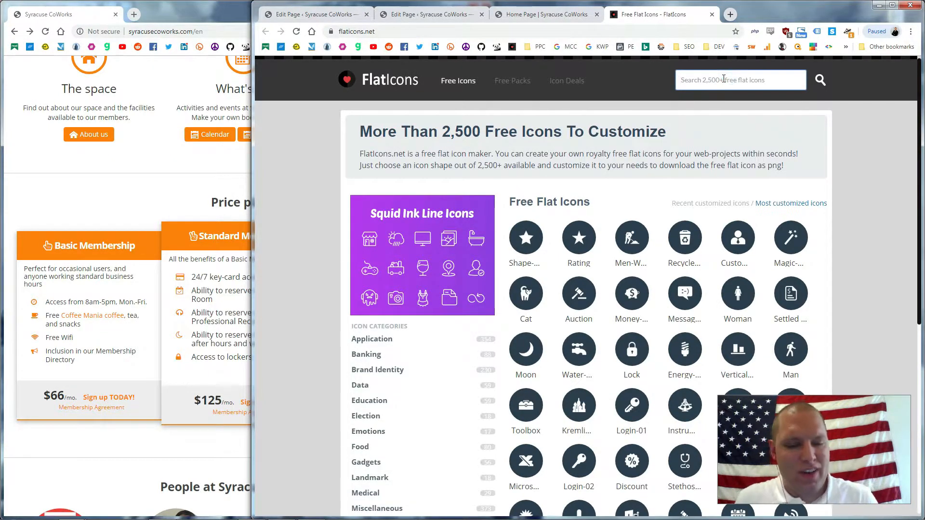
pyautogui.press('Return')
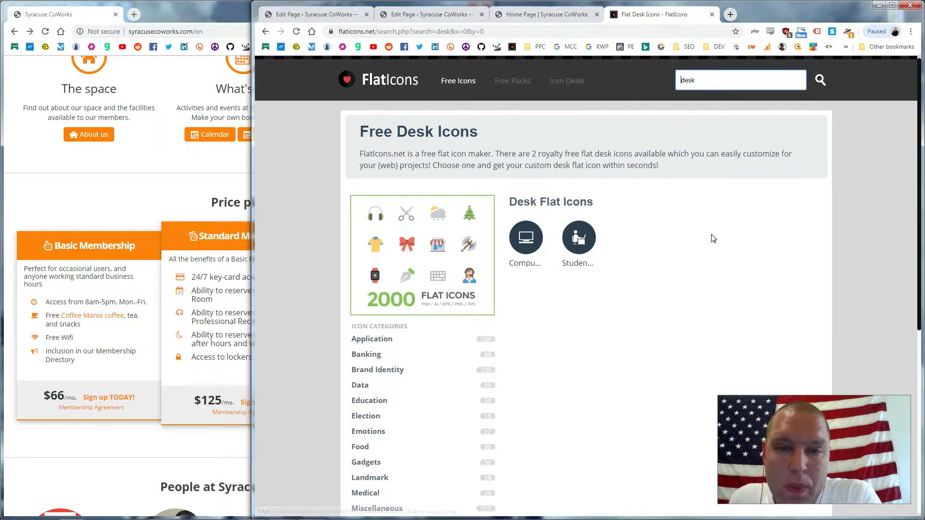
pyautogui.click(580, 236)
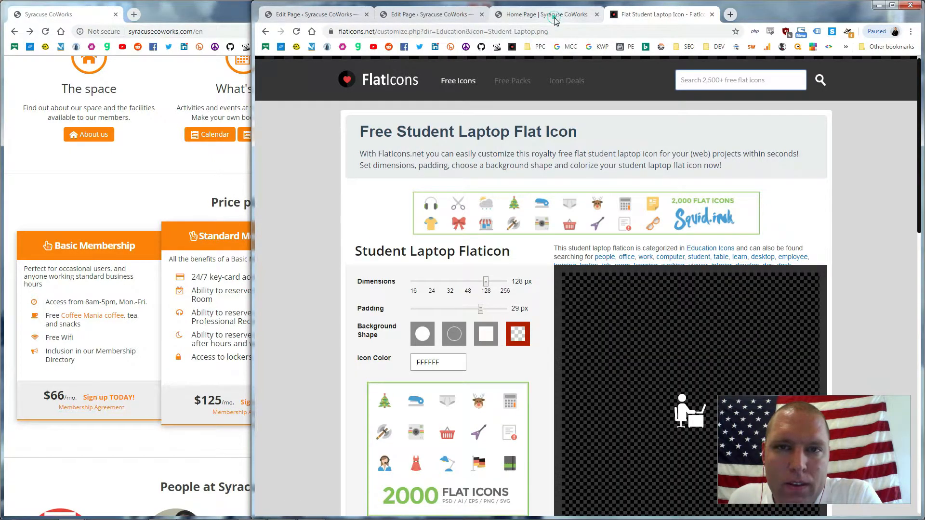
# Inspect the Web Development blurb's icon image on the live home page to check its pixel dimensions.
pyautogui.click(567, 21)
pyautogui.rightClick(538, 172)
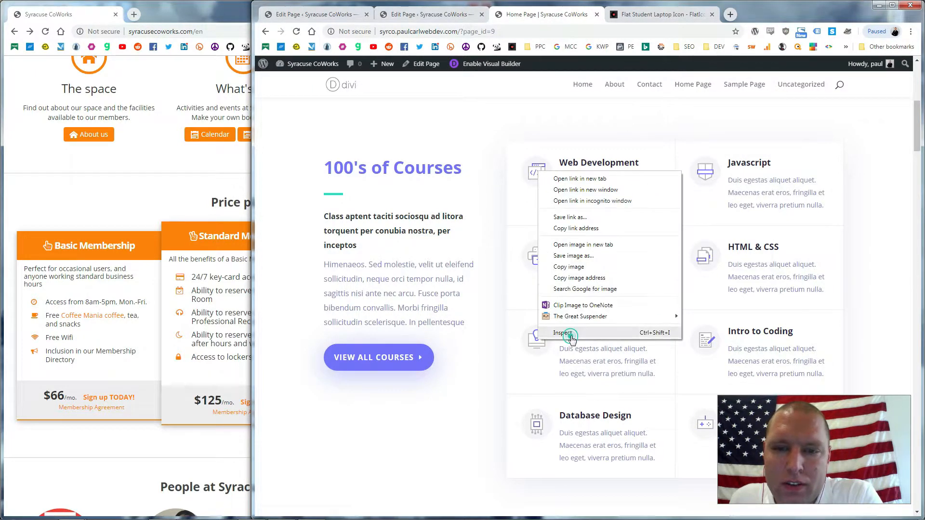
pyautogui.click(563, 333)
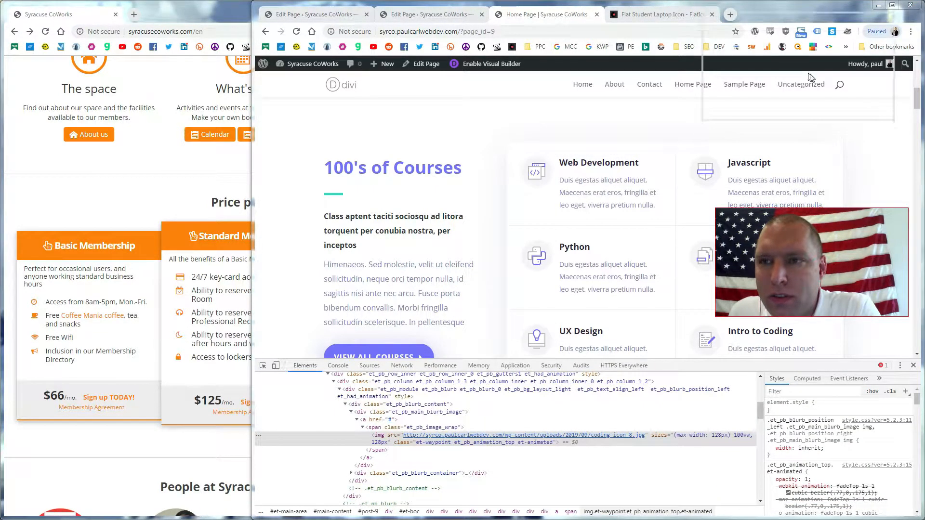
pyautogui.moveTo(459, 441)
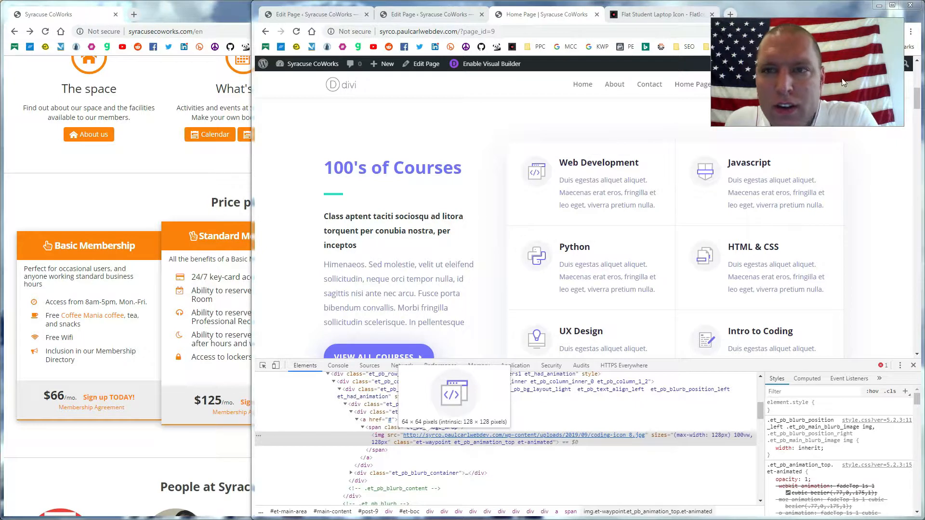
# Switch to FlatIcons and give the Student Laptop icon a white square background and the blue icon color 0800FF.
pyautogui.click(656, 20)
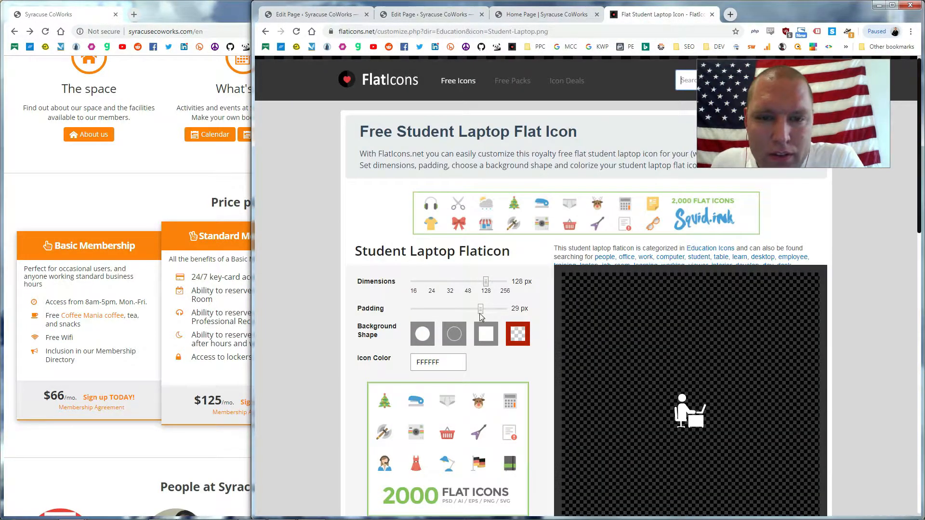
pyautogui.click(485, 334)
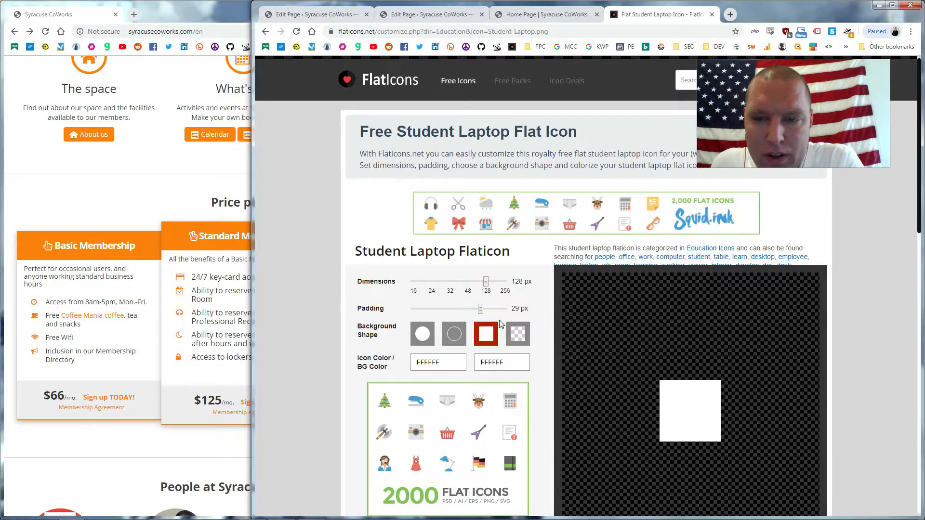
pyautogui.click(457, 369)
pyautogui.click(447, 387)
pyautogui.moveTo(480, 397); pyautogui.dragTo(475, 377)
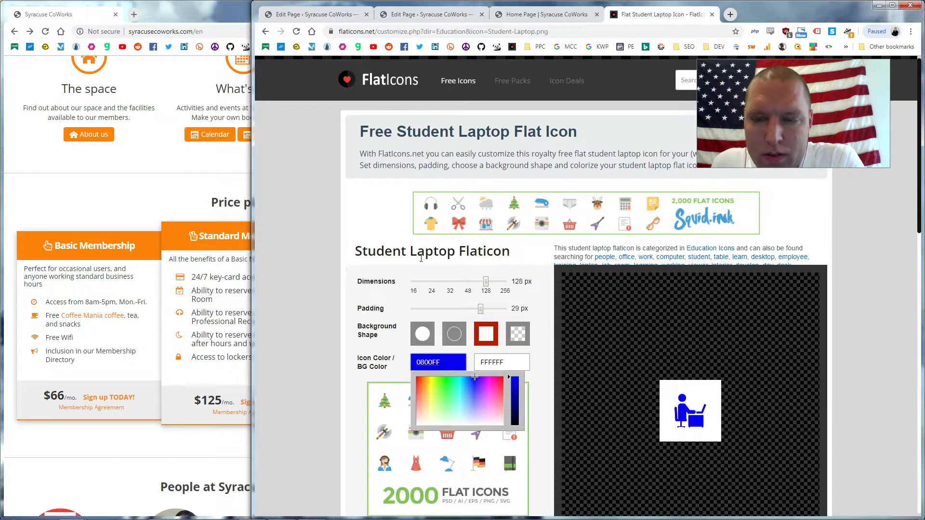
# Keep the Student Laptop icon's dimensions at 128 px and set its padding to 12 px.
pyautogui.moveTo(486, 281)
pyautogui.mouseDown()
pyautogui.moveTo(468, 287)
pyautogui.moveTo(487, 284)
pyautogui.mouseUp()
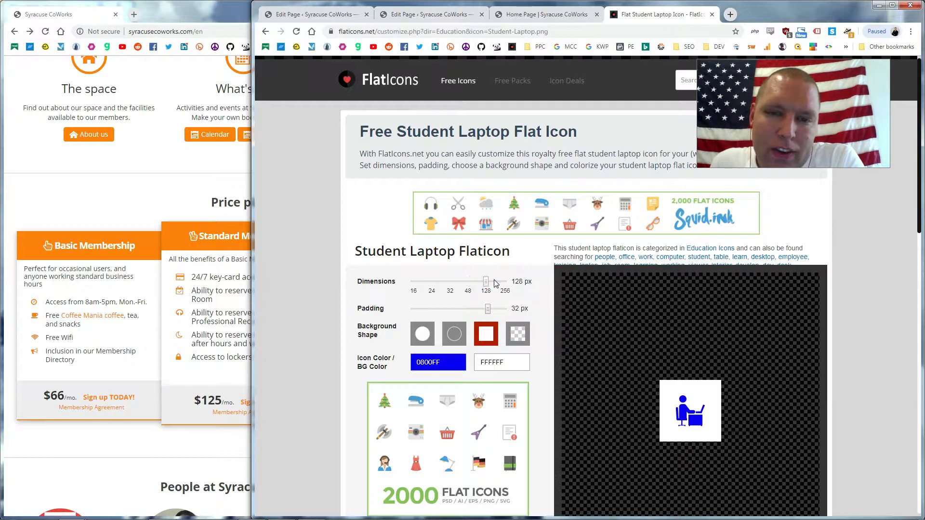
pyautogui.moveTo(488, 311); pyautogui.dragTo(438, 308)
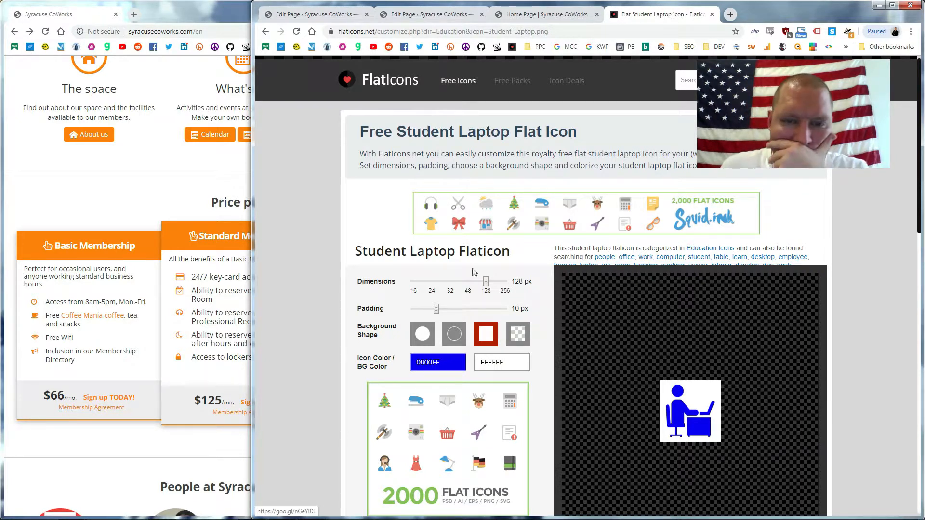
pyautogui.moveTo(436, 308); pyautogui.dragTo(442, 307)
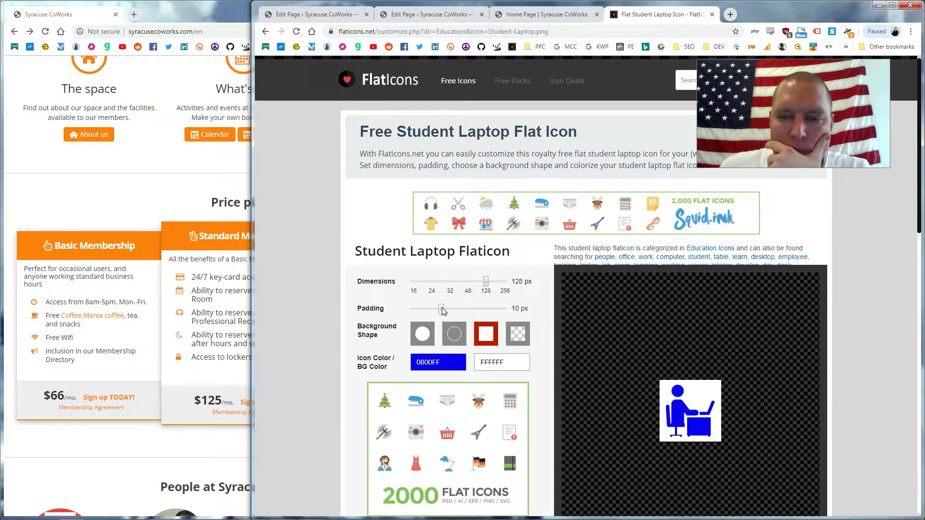
pyautogui.click(446, 311)
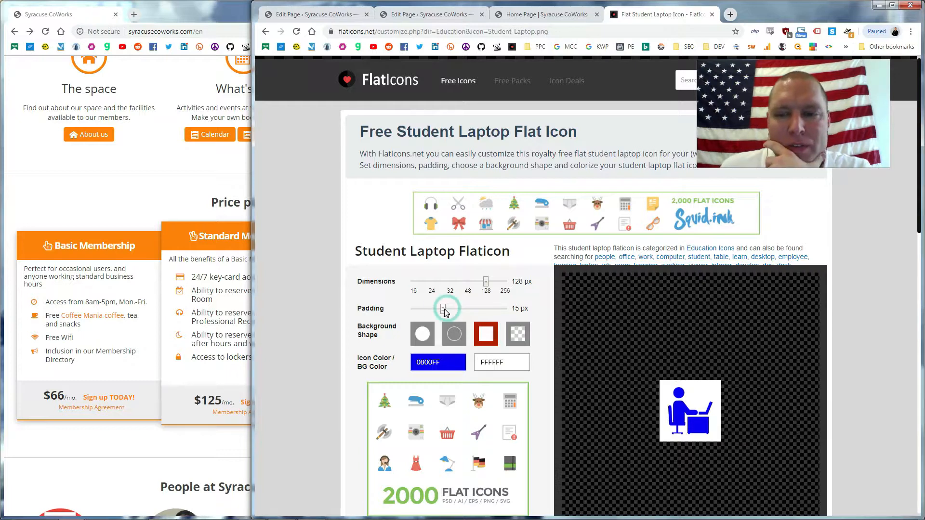
pyautogui.moveTo(443, 309); pyautogui.dragTo(441, 309)
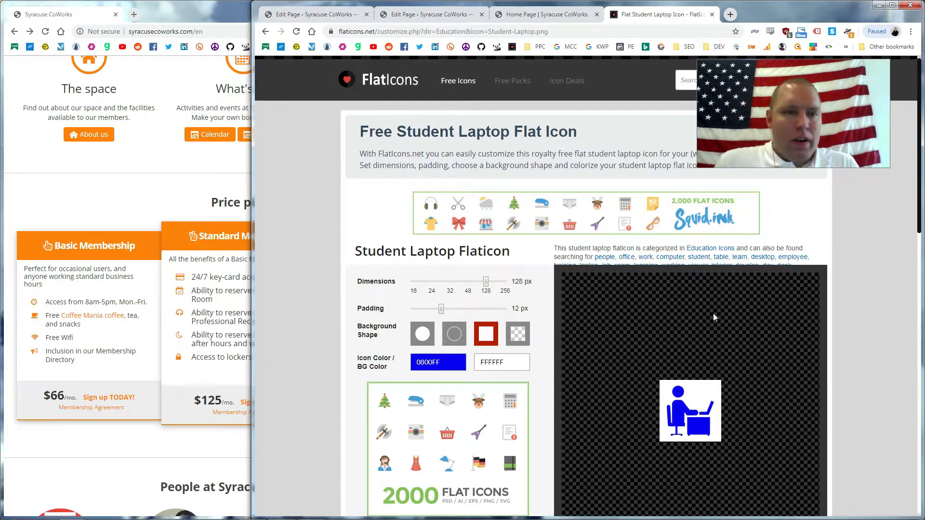
# Switch to the live home page, close its developer tools, and return to the hero section.
pyautogui.click(566, 15)
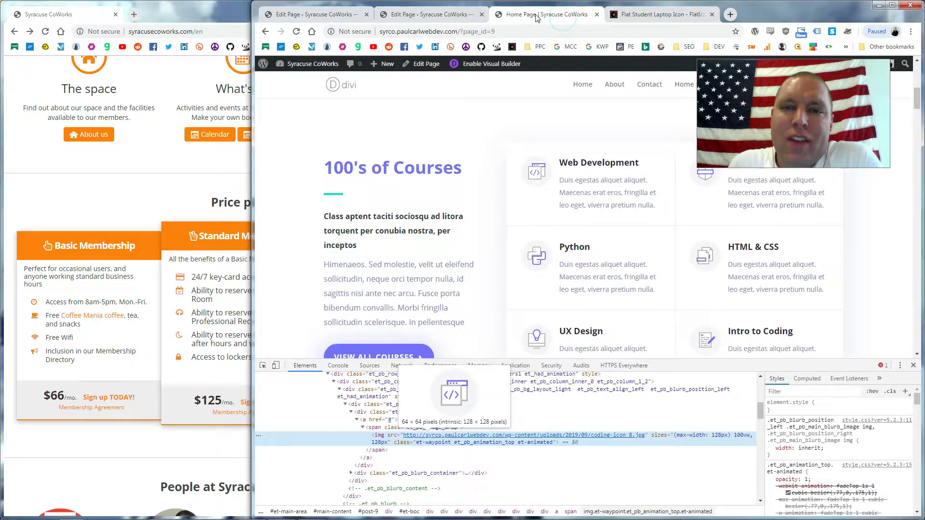
pyautogui.click(912, 366)
pyautogui.scroll(5, 575, 259)
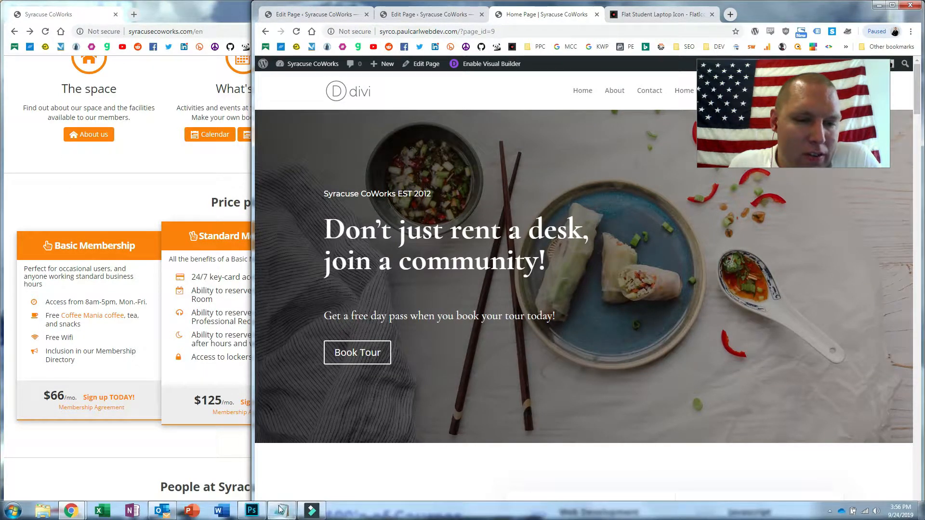
# Bring up the Notepad color notes and compare them with the existing Syracuse CoWorks site and the home page's courses section.
pyautogui.click(281, 513)
pyautogui.click(166, 164)
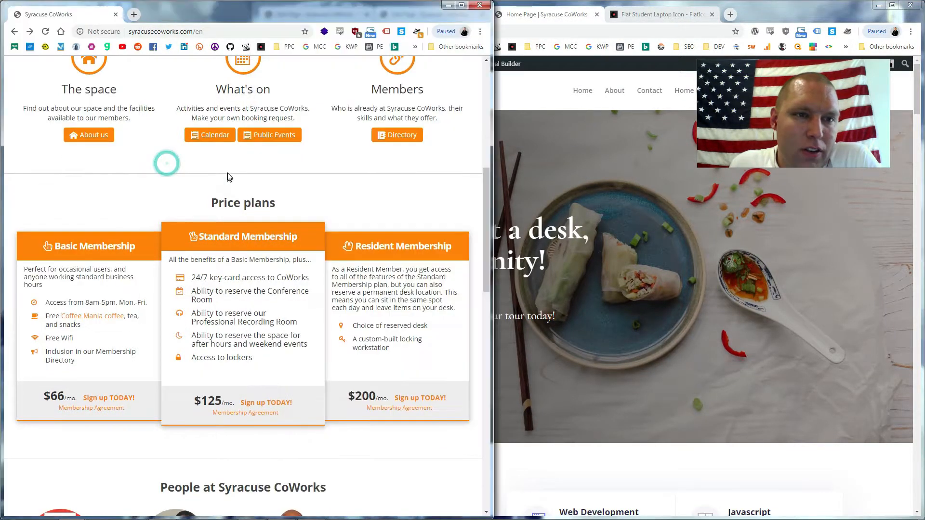
pyautogui.scroll(8, 226, 176)
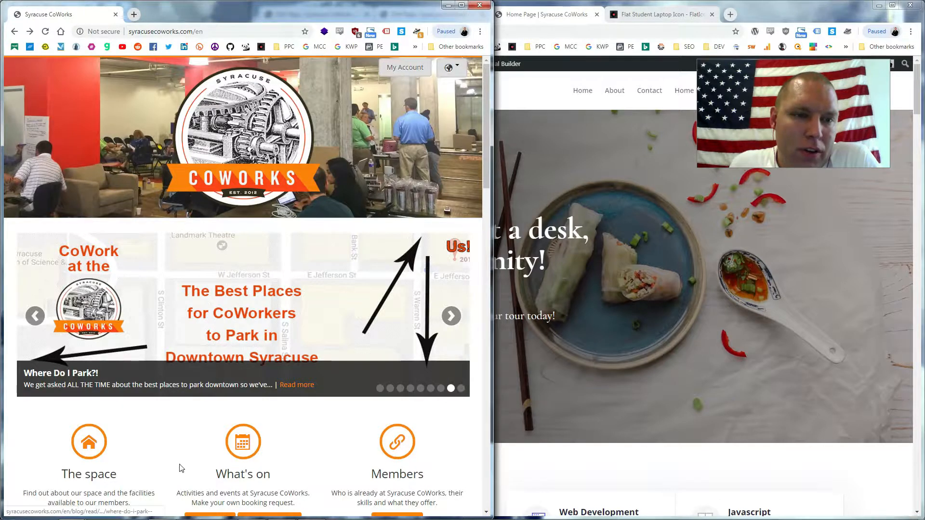
pyautogui.moveTo(227, 508)
pyautogui.click(281, 512)
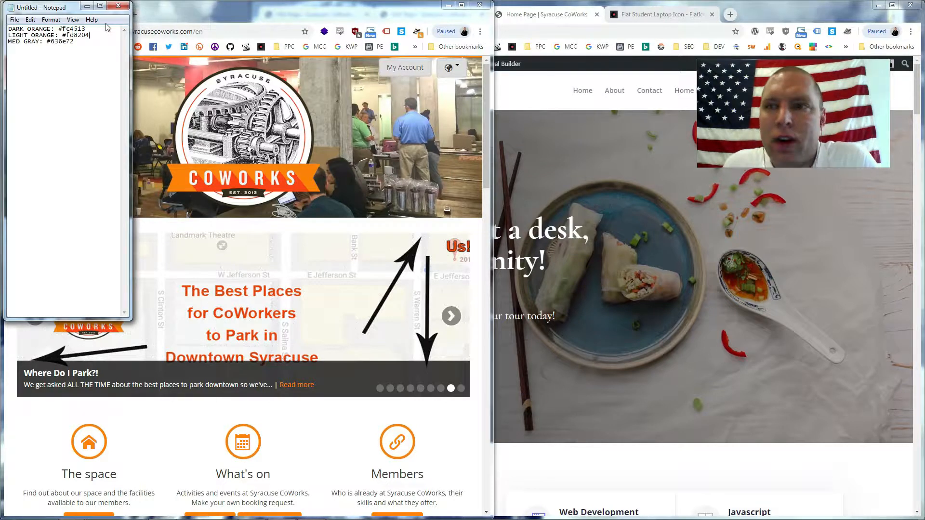
pyautogui.click(655, 270)
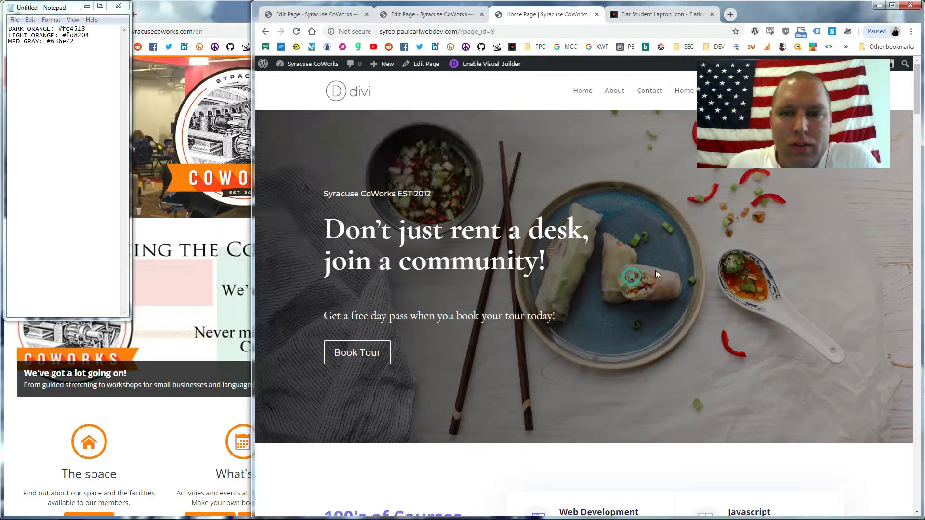
pyautogui.scroll(-6, 650, 263)
pyautogui.scroll(1, 648, 257)
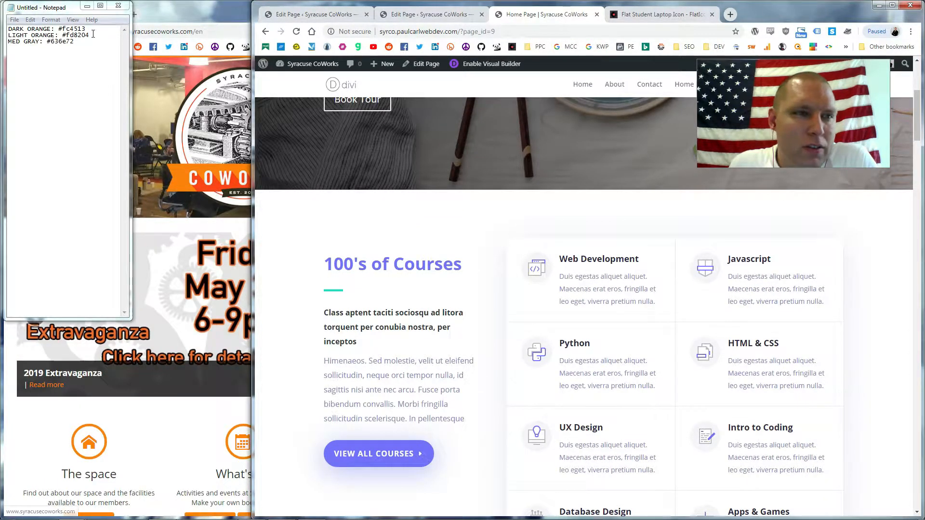
# Copy the light orange code from Notepad and set the Student Laptop icon's color on FlatIcons to FD8204.
pyautogui.moveTo(89, 35); pyautogui.dragTo(63, 35)
pyautogui.hotkey('ctrl', 'c')
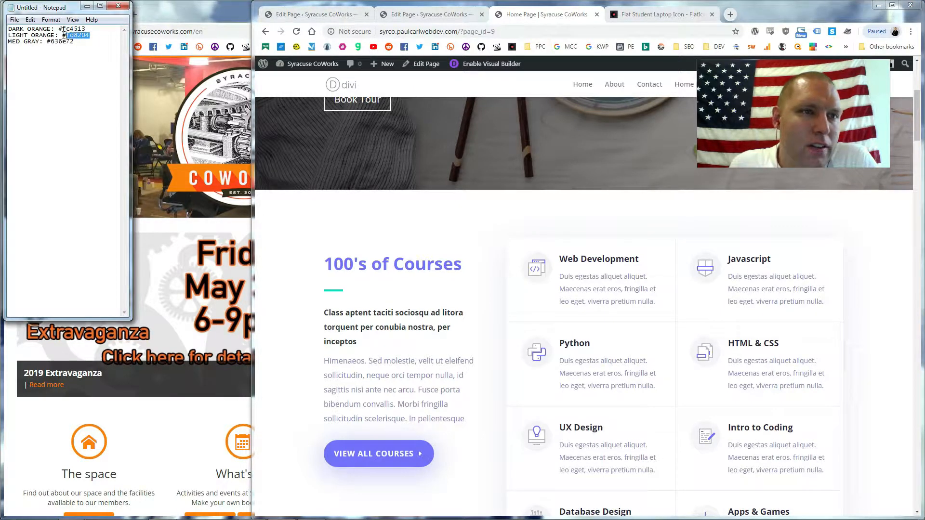
pyautogui.click(661, 14)
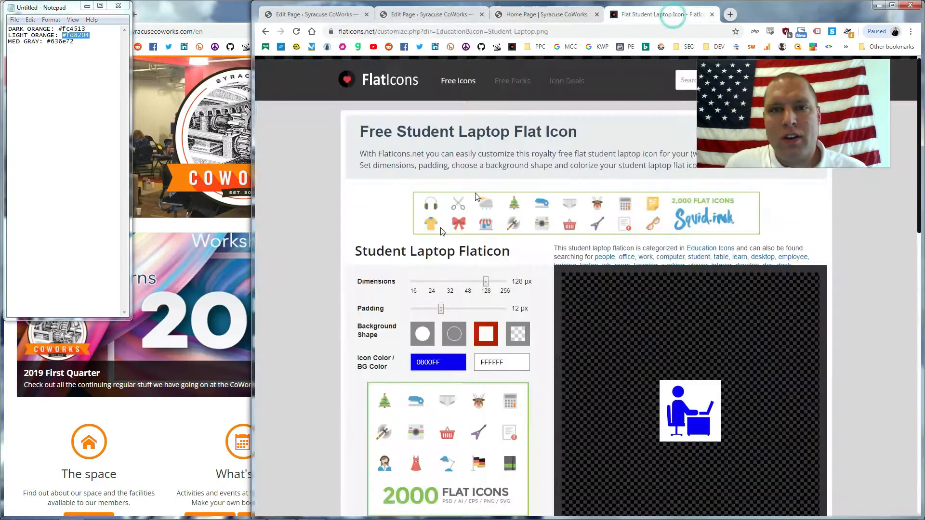
pyautogui.click(510, 362)
pyautogui.hotkey('ctrl', 'a')
pyautogui.hotkey('ctrl', 'v')
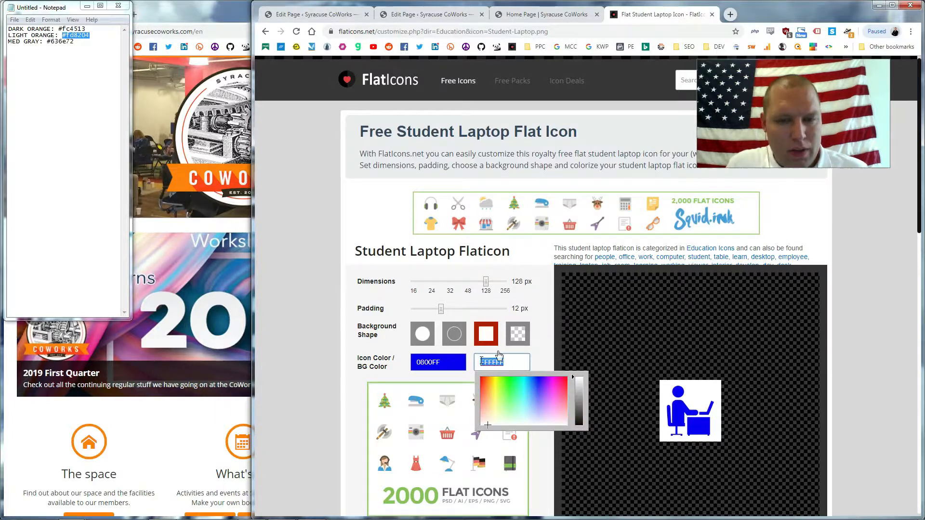
pyautogui.click(451, 364)
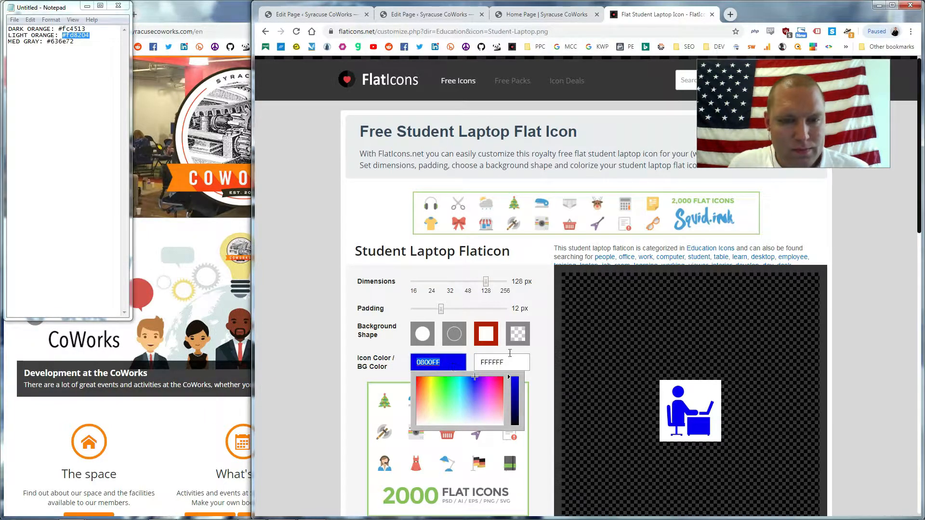
pyautogui.write('FD8204')
pyautogui.click(539, 360)
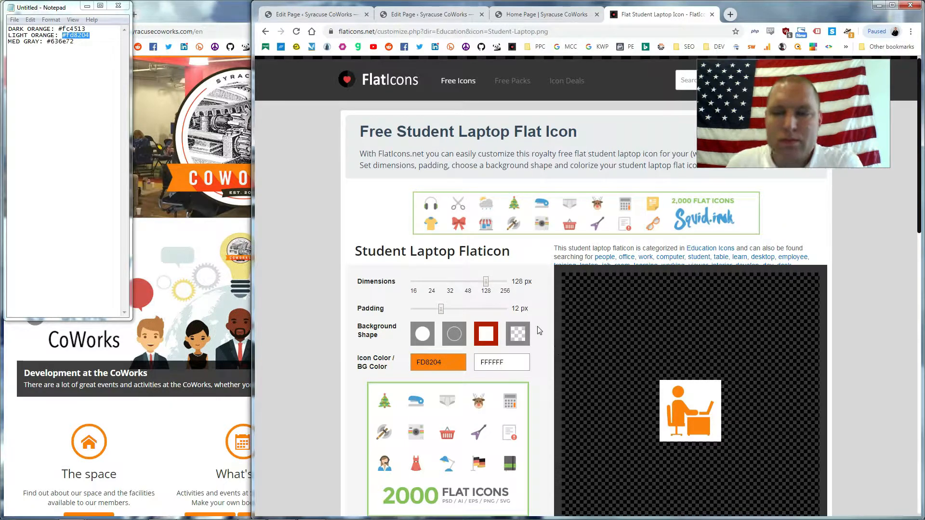
# Give the icon a transparent background and download it as a PNG named desk-icon to the Desktop.
pyautogui.click(508, 340)
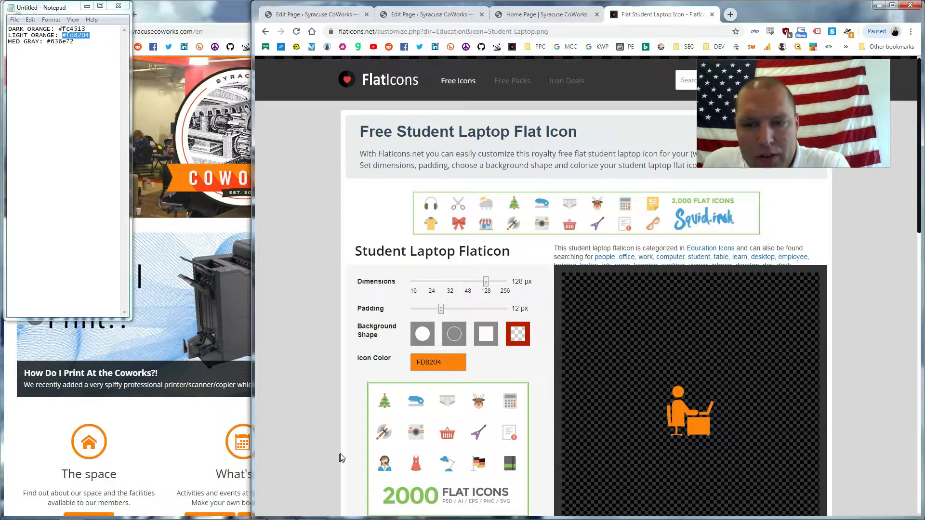
pyautogui.scroll(-3, 688, 336)
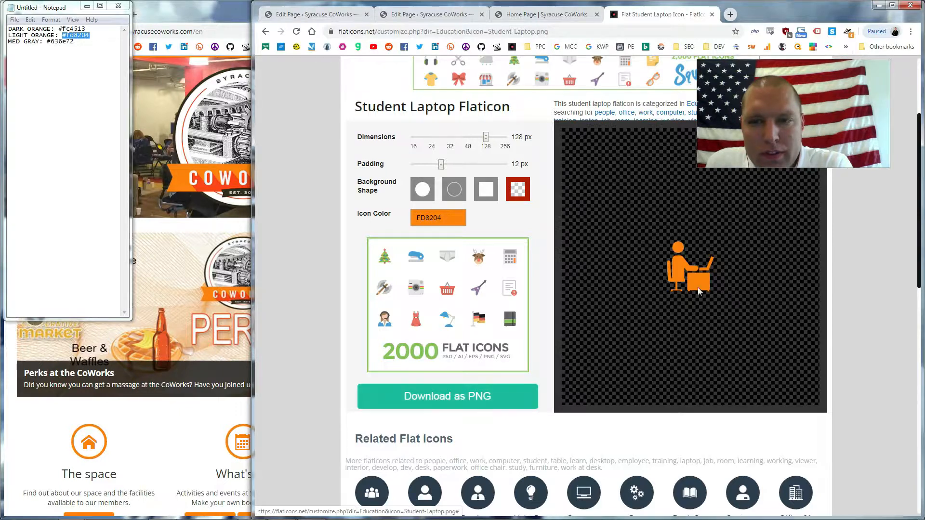
pyautogui.click(457, 395)
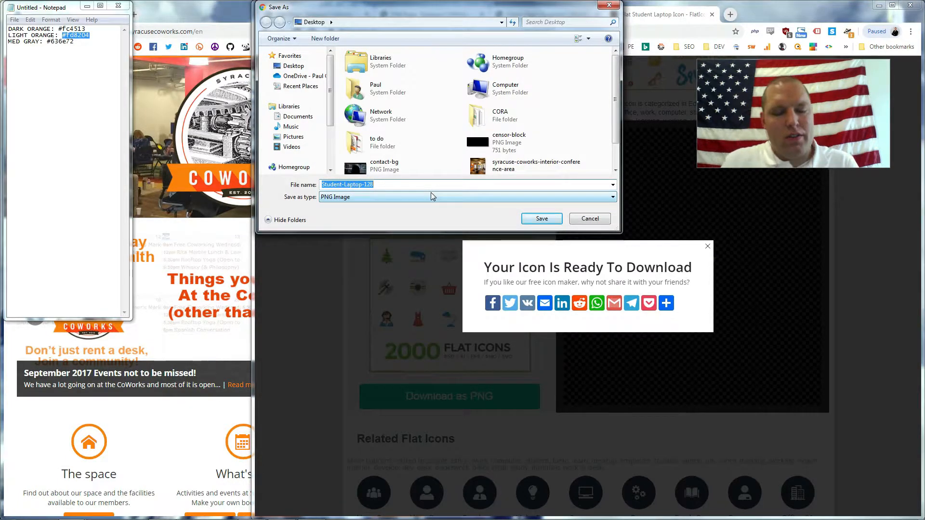
pyautogui.write('desk-icon')
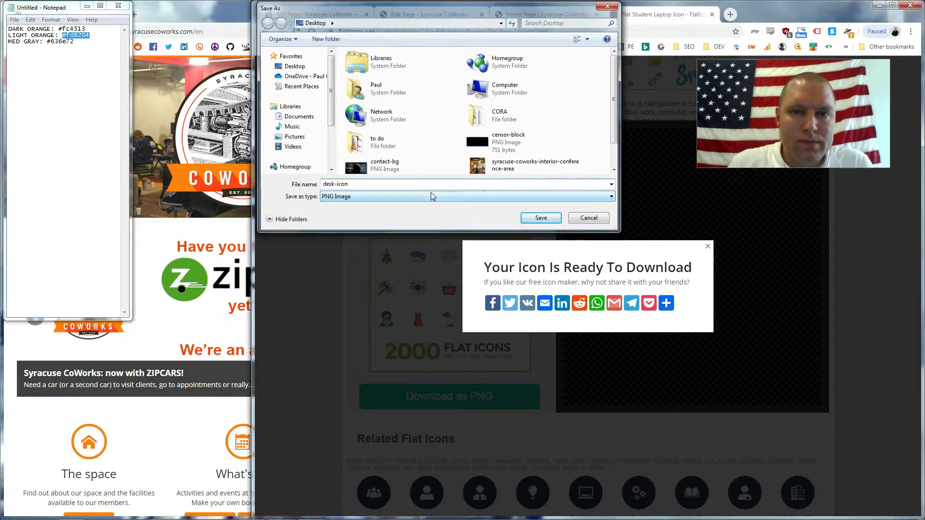
pyautogui.press('Return')
pyautogui.click(708, 234)
# Return to the home page's Divi editor and open the settings of the Hot Desks blurb in the All Courses section.
pyautogui.click(552, 17)
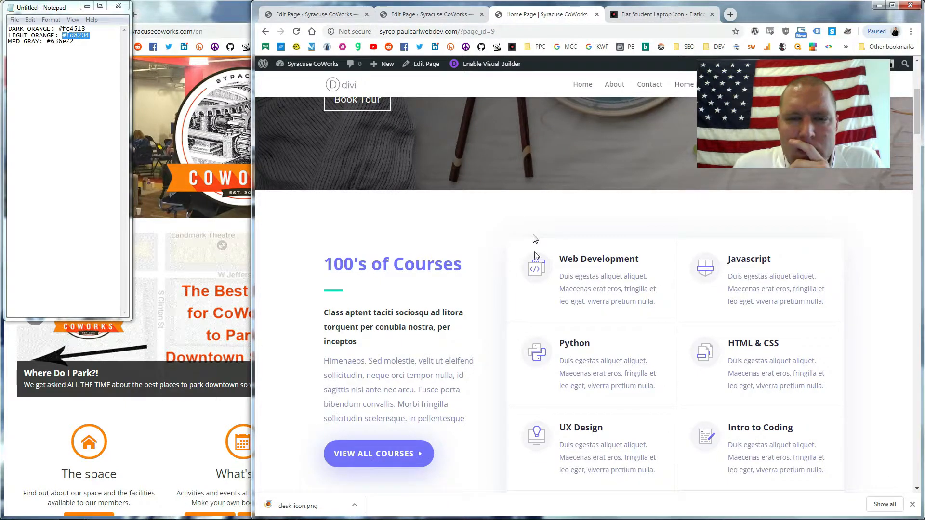
pyautogui.click(423, 15)
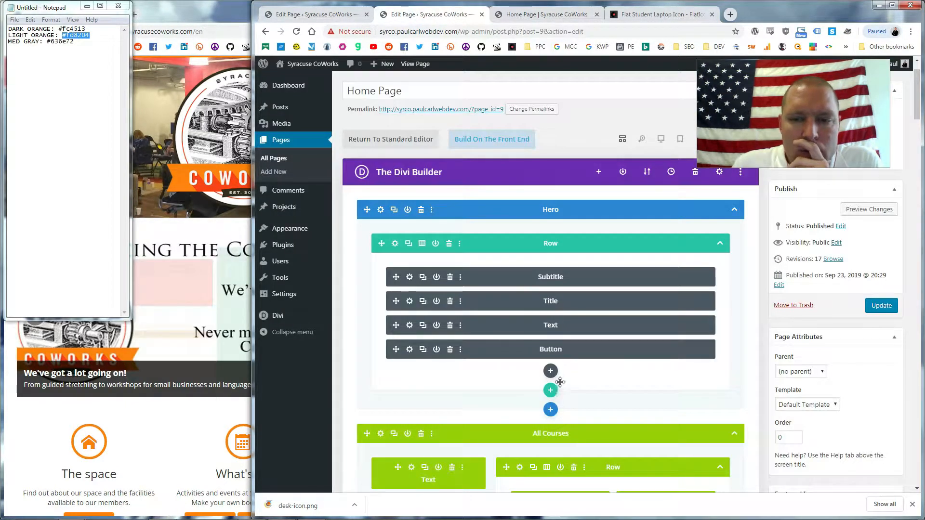
pyautogui.scroll(-4, 562, 370)
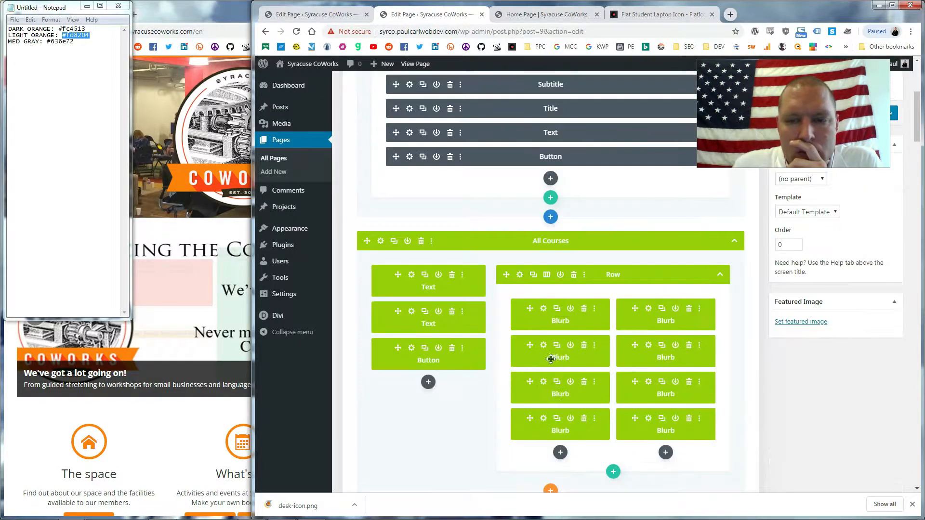
pyautogui.click(545, 311)
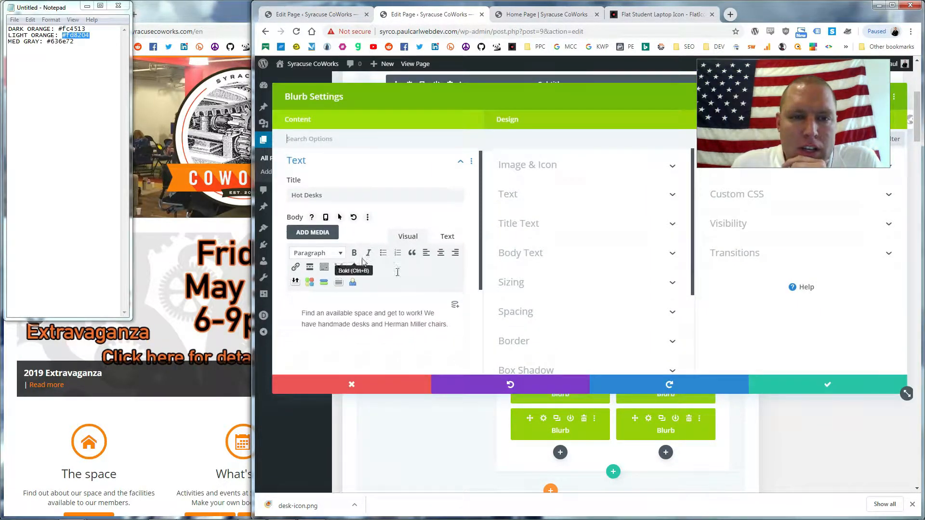
pyautogui.scroll(-1, 361, 260)
pyautogui.scroll(1, 422, 299)
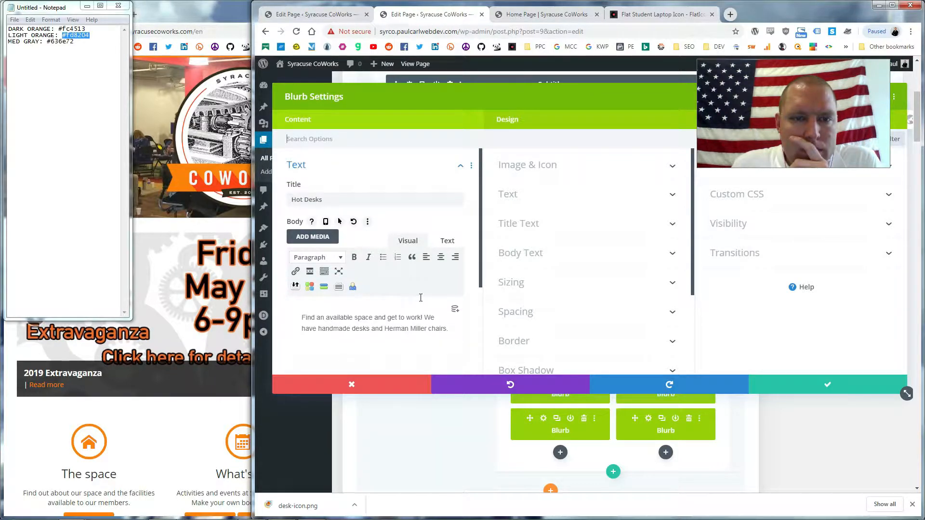
pyautogui.click(305, 199)
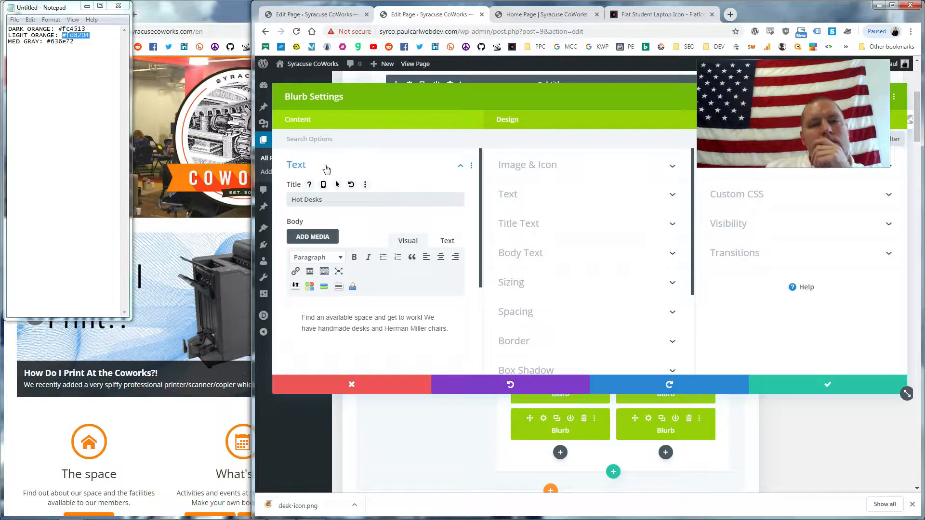
# Set the Hot Desks blurb's admin label to "Desks".
pyautogui.scroll(-3, 407, 271)
pyautogui.click(361, 332)
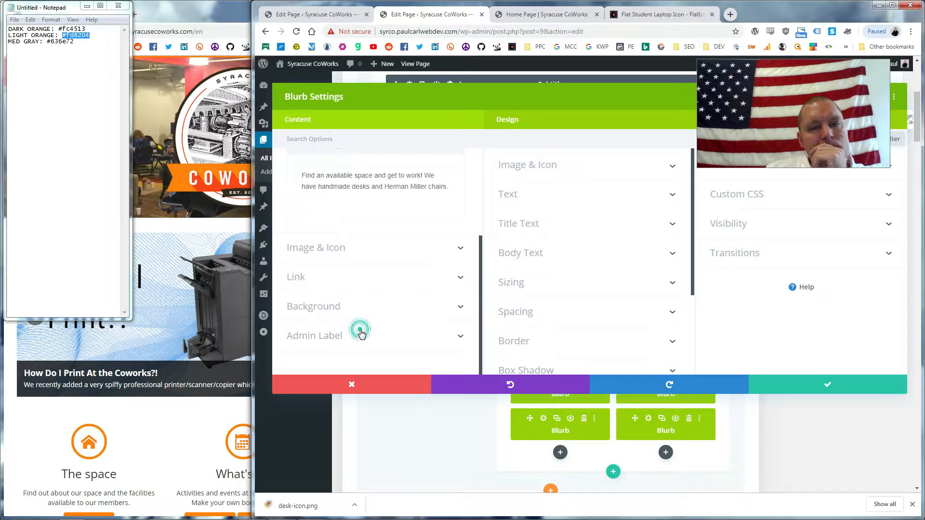
pyautogui.click(349, 322)
pyautogui.write('Desks')
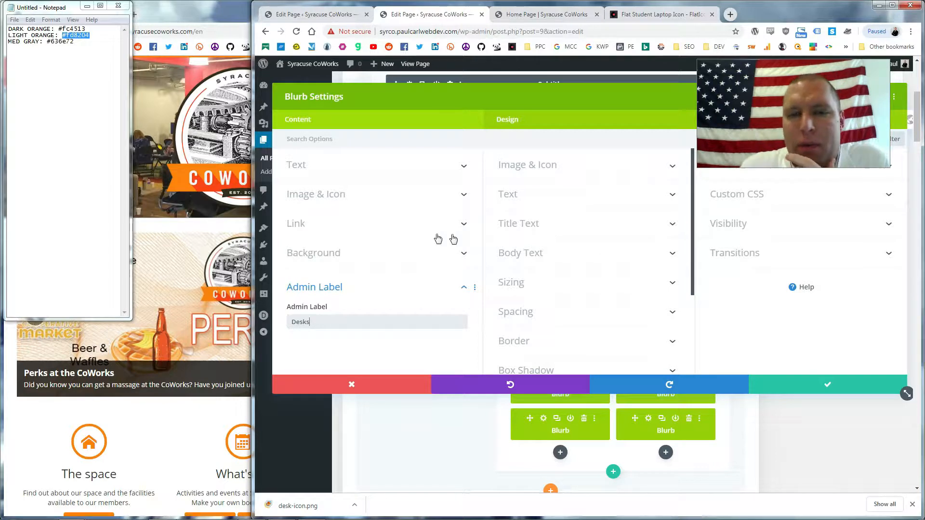
pyautogui.click(463, 288)
# Change the Desks blurb's title to "Flexible & Dedicated Workstations".
pyautogui.click(355, 192)
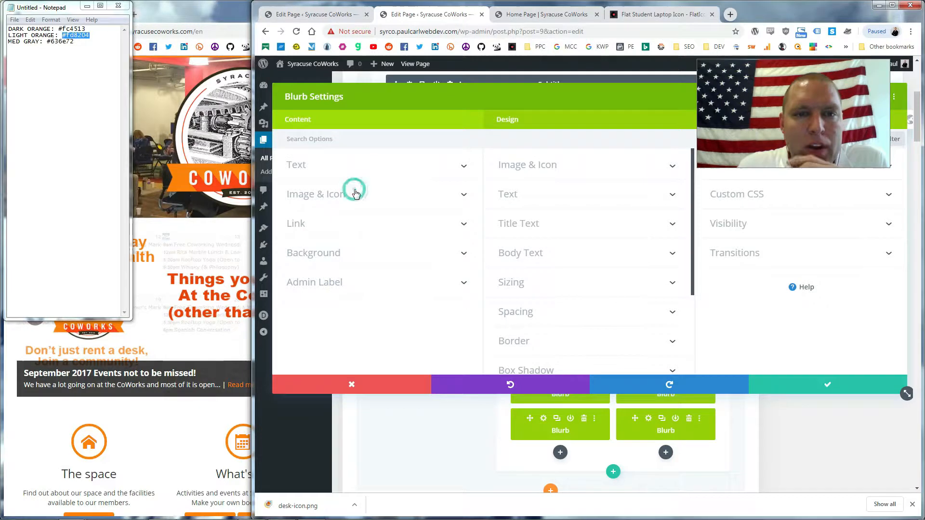
pyautogui.click(448, 163)
pyautogui.click(449, 166)
pyautogui.click(347, 200)
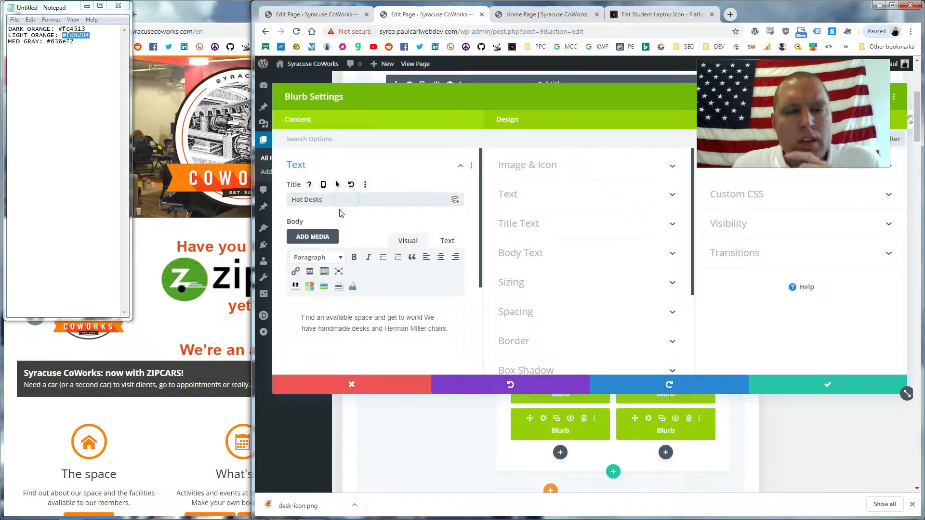
pyautogui.doubleClick(297, 200)
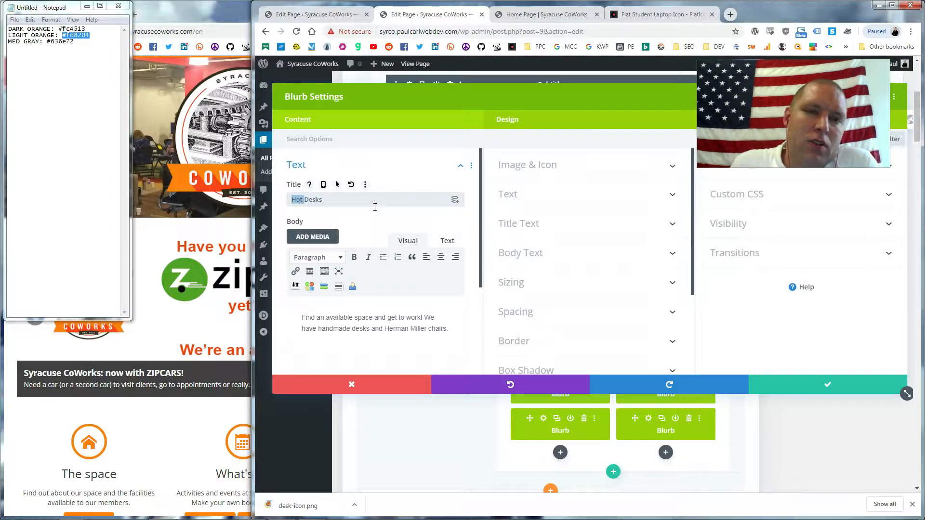
pyautogui.moveTo(345, 201); pyautogui.dragTo(264, 207)
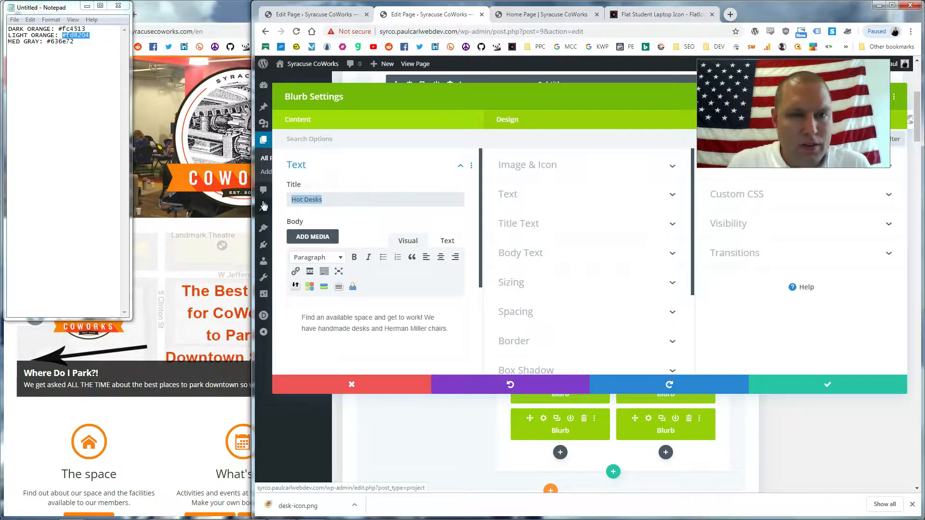
pyautogui.write('Fle')
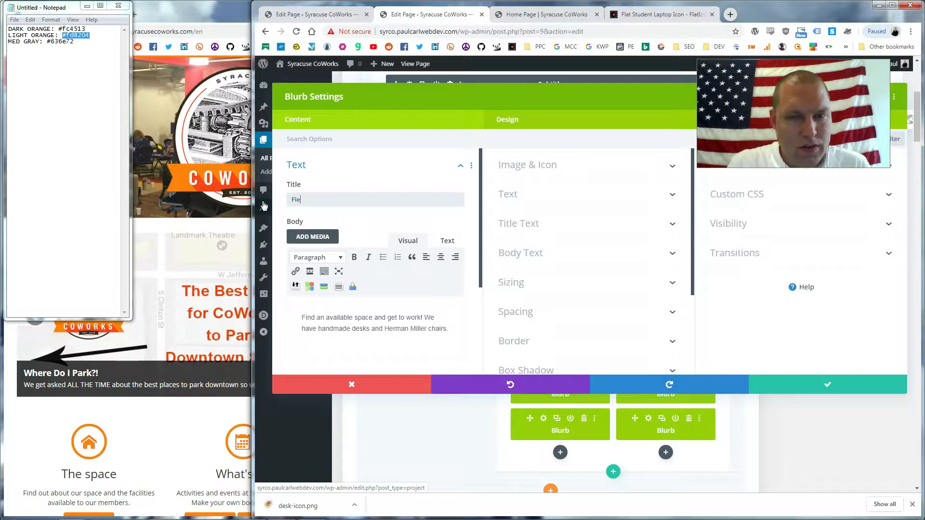
pyautogui.write('xible & Dedicated Workstatio')
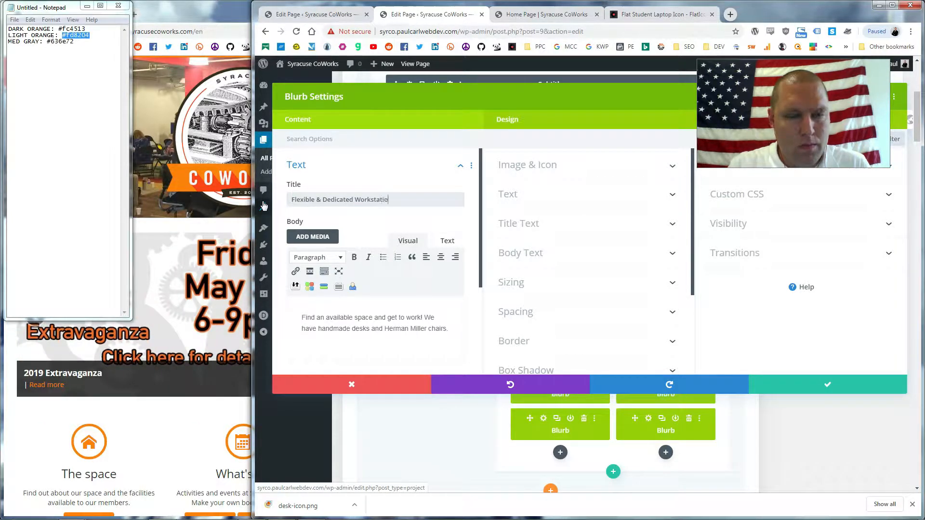
# Extend the first sentence of the Desks blurb's body with "or reserve your own dedicated desk." and save the blurb.
pyautogui.click(365, 318)
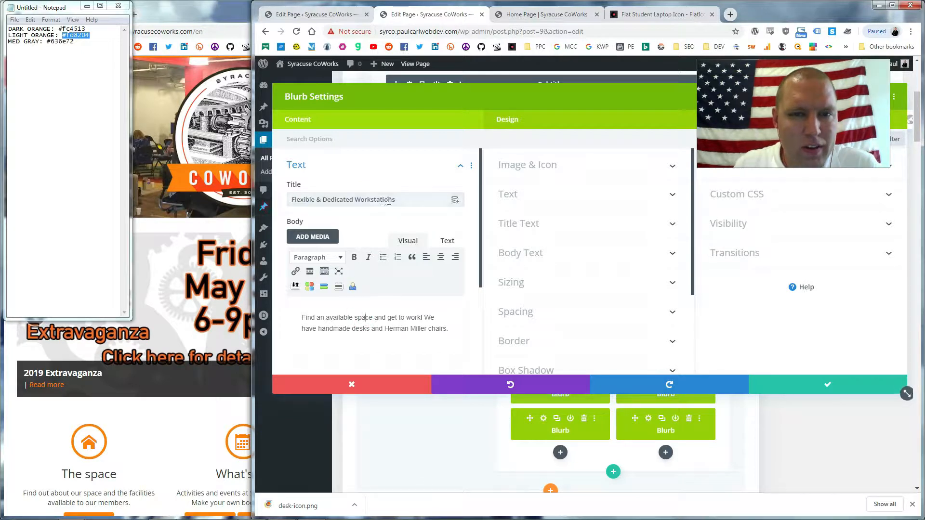
pyautogui.click(359, 329)
pyautogui.click(421, 319)
pyautogui.press('Delete')
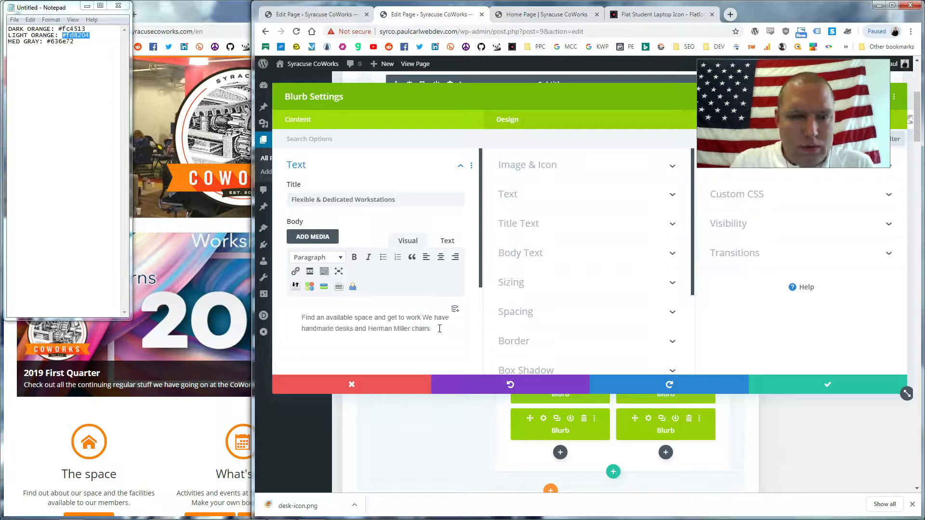
pyautogui.write('or reserve your own dedicated des')
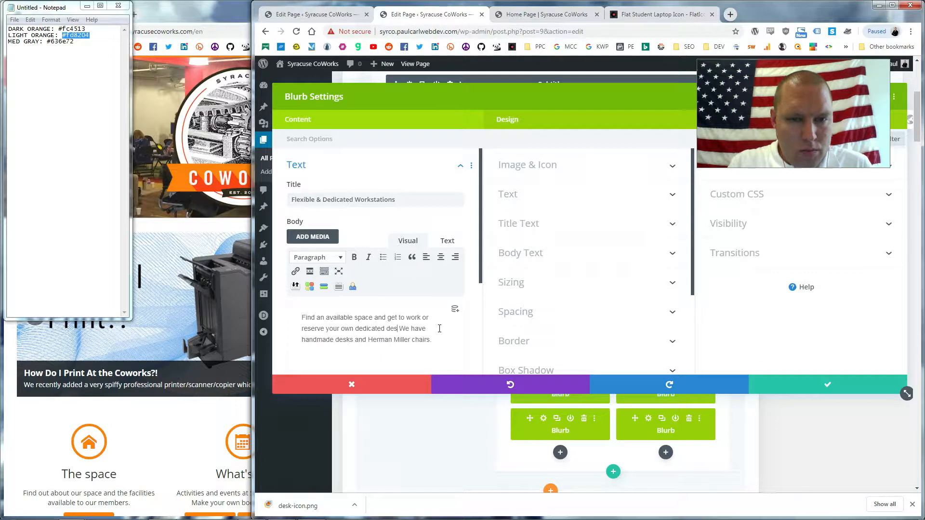
pyautogui.write('k.')
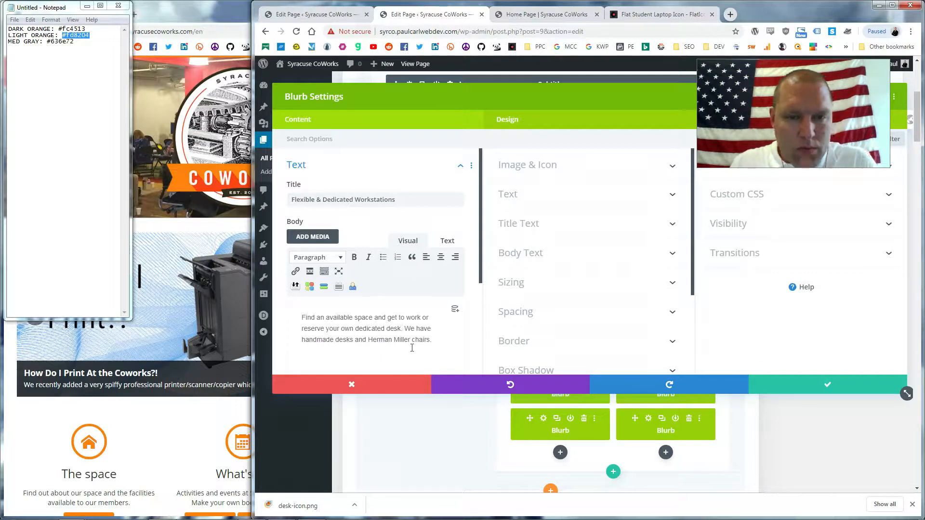
pyautogui.click(818, 392)
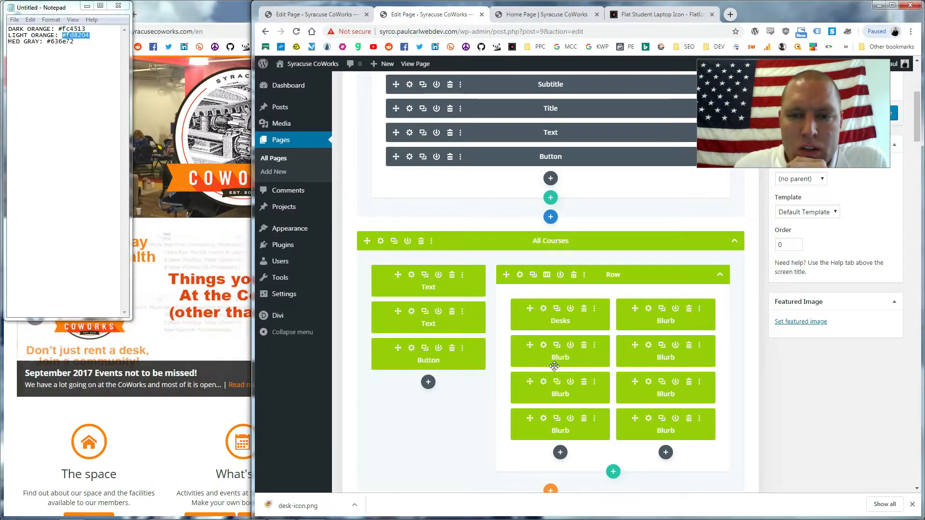
# Examine the course blurbs on the new home page and the membership price plans on the existing Syracuse CoWorks site.
pyautogui.click(542, 14)
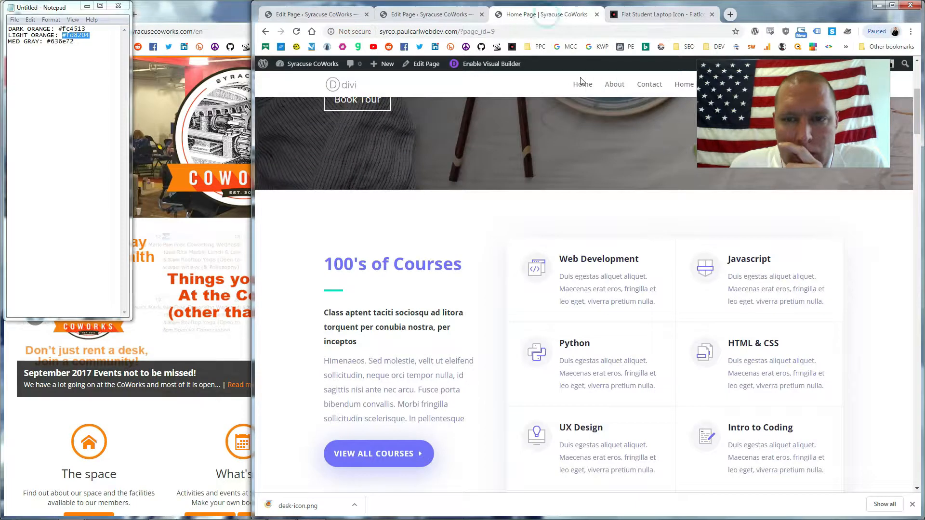
pyautogui.moveTo(660, 303); pyautogui.dragTo(563, 273)
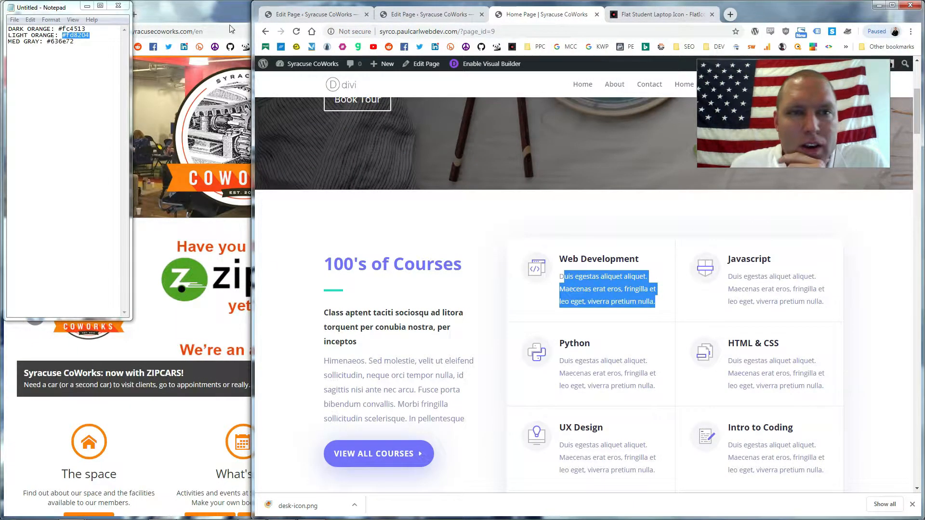
pyautogui.scroll(-4, 757, 368)
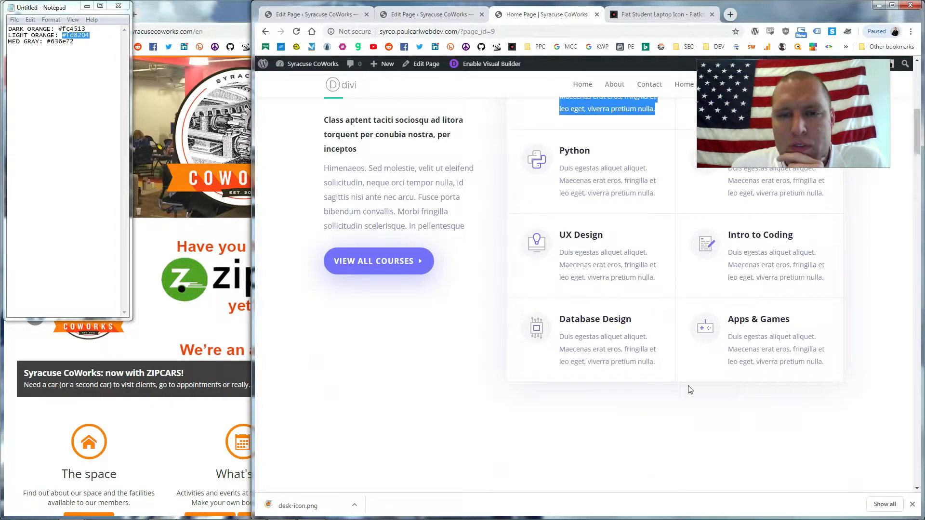
pyautogui.click(172, 5)
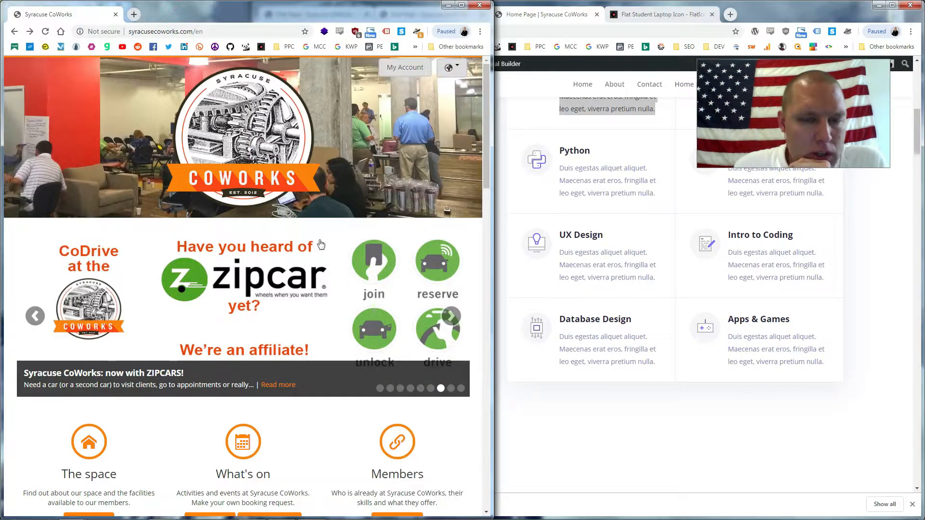
pyautogui.scroll(-2, 320, 243)
pyautogui.scroll(-1, 676, 394)
pyautogui.scroll(-7, 281, 335)
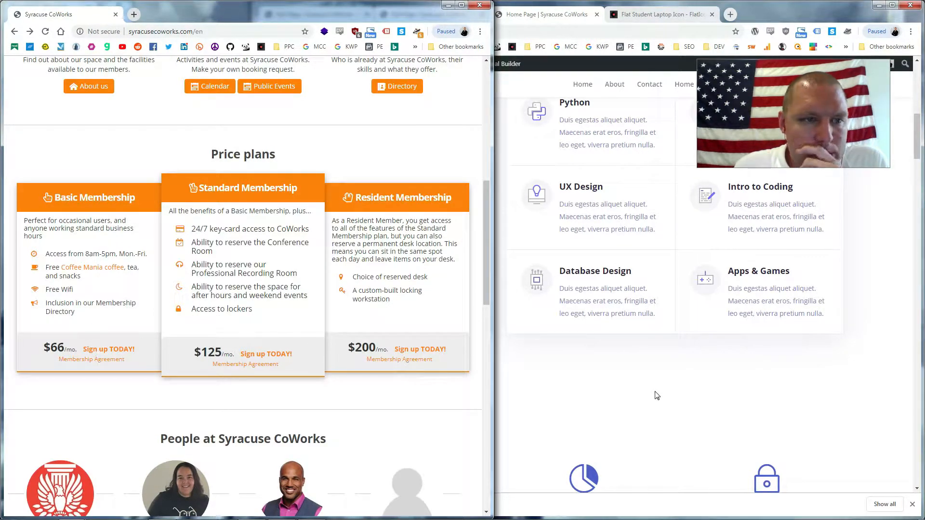
# Back in the home page's Divi editor, change the Javascript blurb's title to "Flexible Hours".
pyautogui.click(657, 395)
pyautogui.click(426, 14)
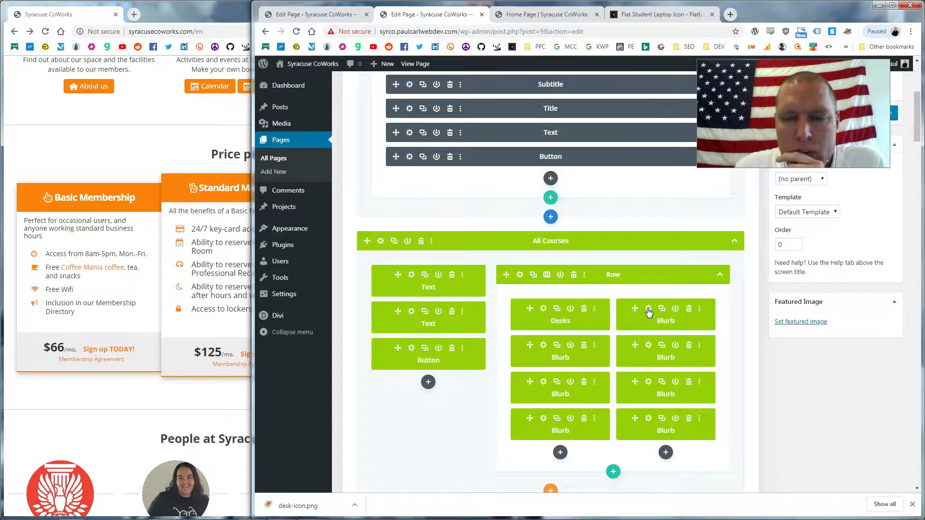
pyautogui.click(648, 309)
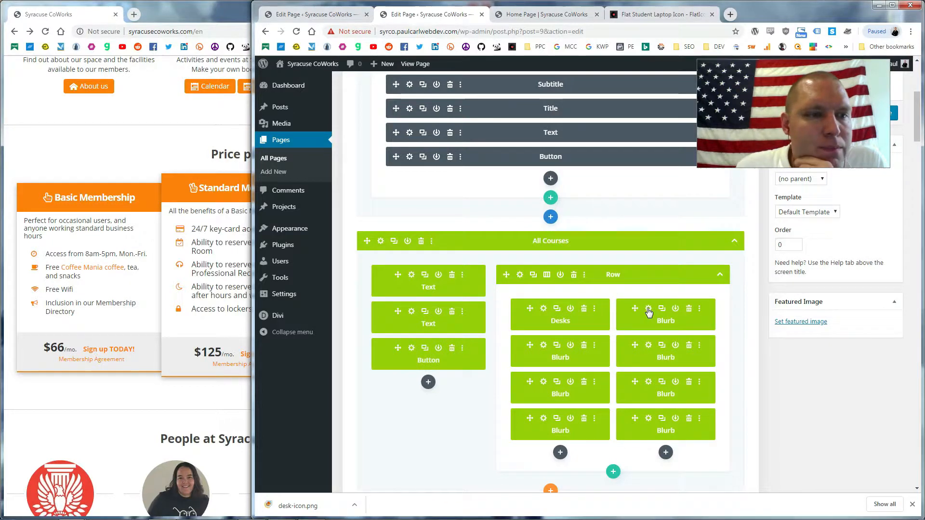
pyautogui.moveTo(337, 199); pyautogui.dragTo(270, 193)
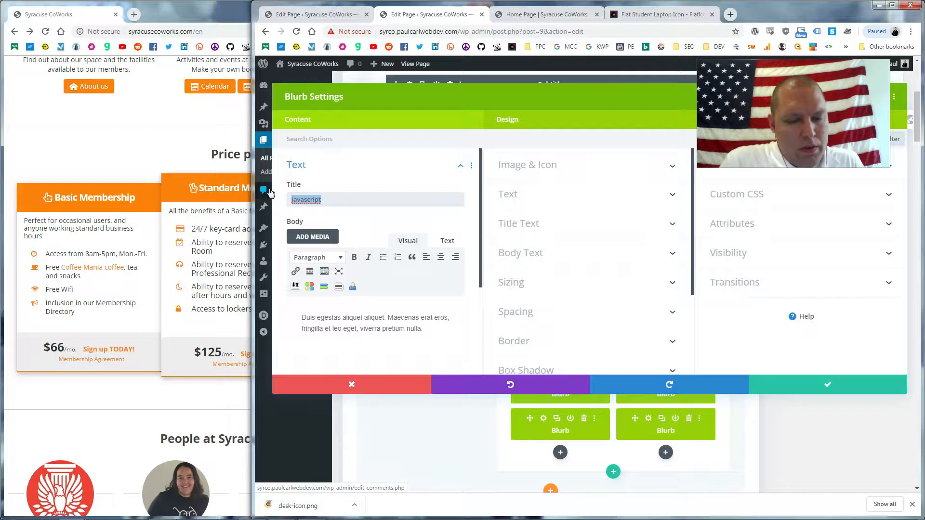
pyautogui.write('Flexible Hours')
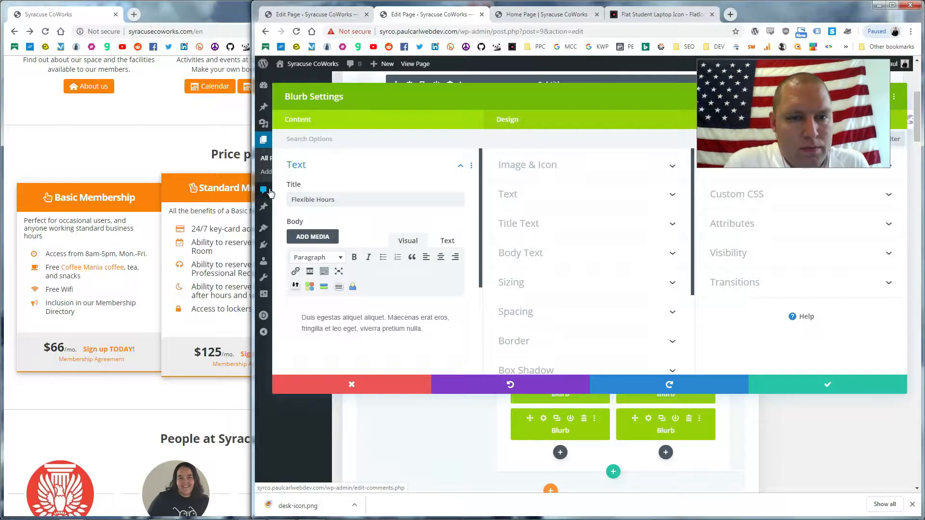
# Replace the Flexible Hours blurb's body with "Our plans offer access from 8am to 5pm Monday through Friday or 24/7 access." and save it.
pyautogui.click(410, 326)
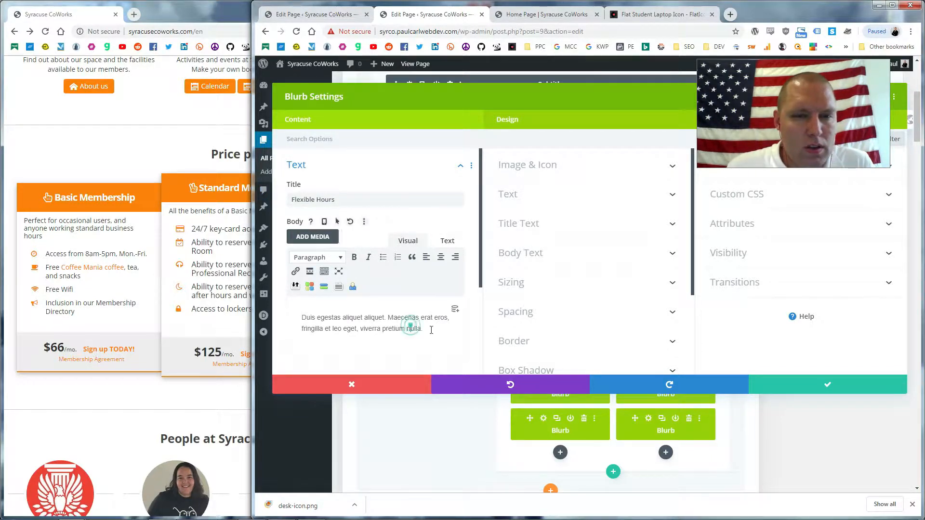
pyautogui.hotkey('ctrl', 'a')
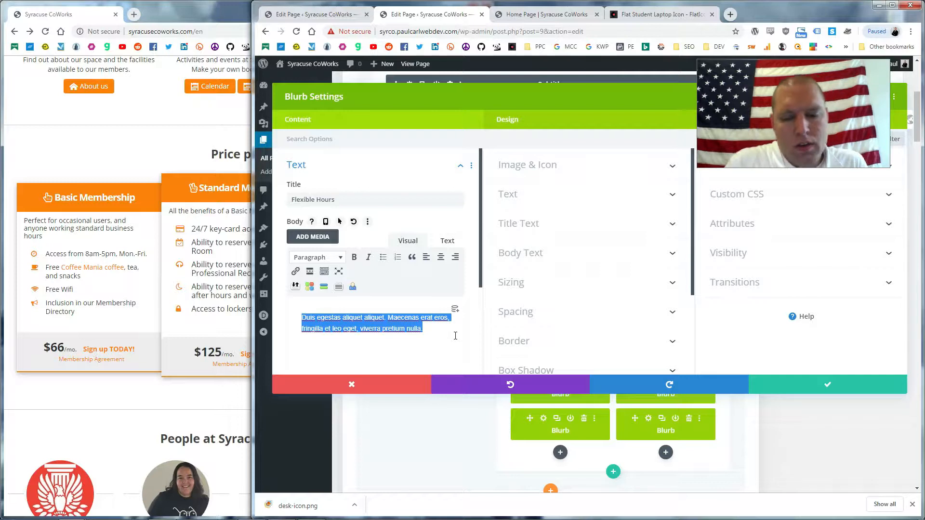
pyautogui.write('P')
pyautogui.write('Our')
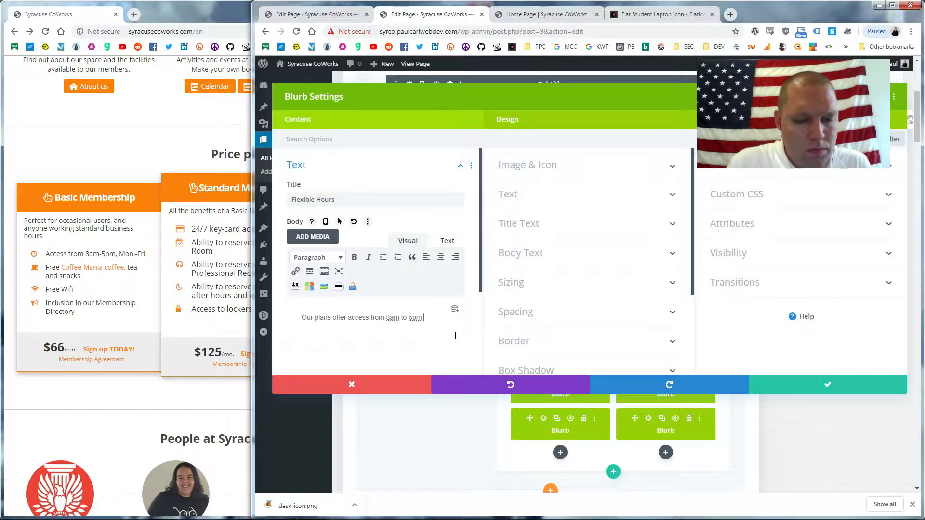
pyautogui.write('thi')
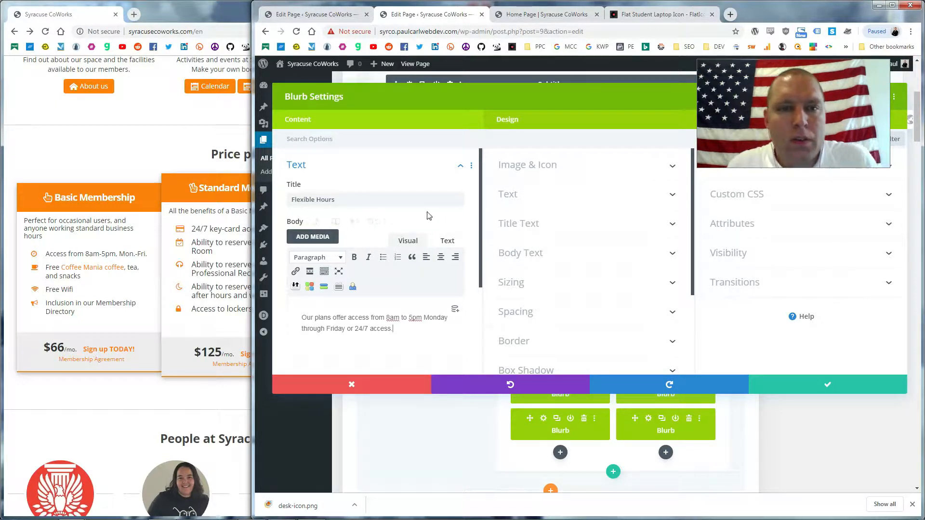
pyautogui.click(819, 390)
# Examine the course blurb text on the home page and review the text design options of the Desks blurb.
pyautogui.click(527, 15)
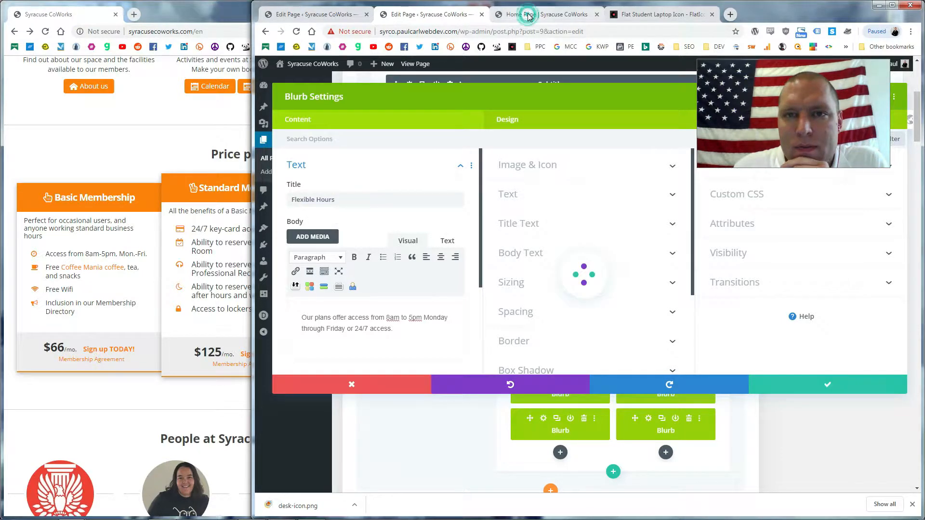
pyautogui.scroll(2, 630, 161)
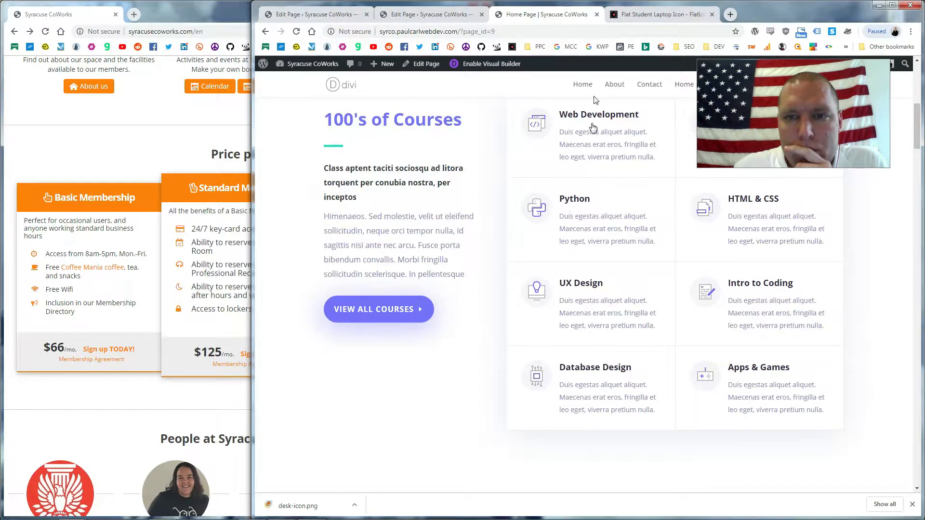
pyautogui.moveTo(592, 134); pyautogui.dragTo(636, 166)
pyautogui.click(636, 165)
pyautogui.click(424, 15)
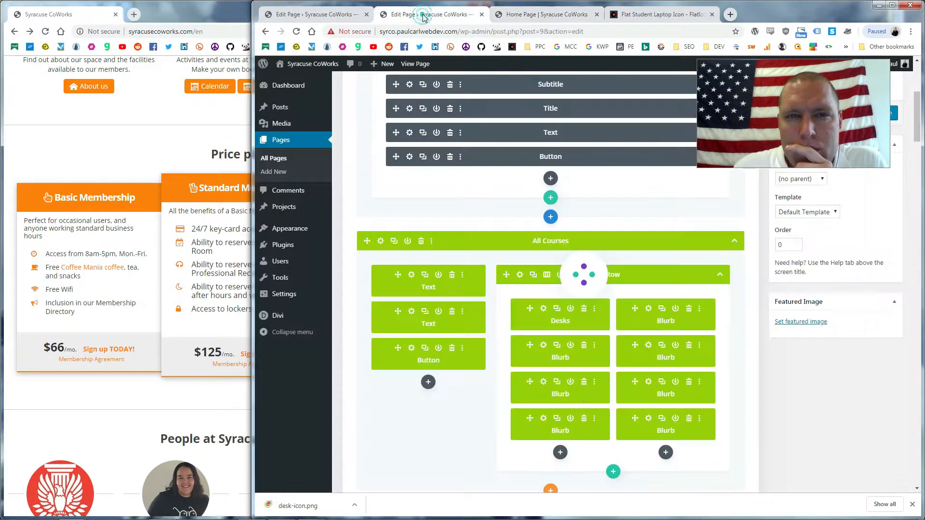
pyautogui.click(544, 312)
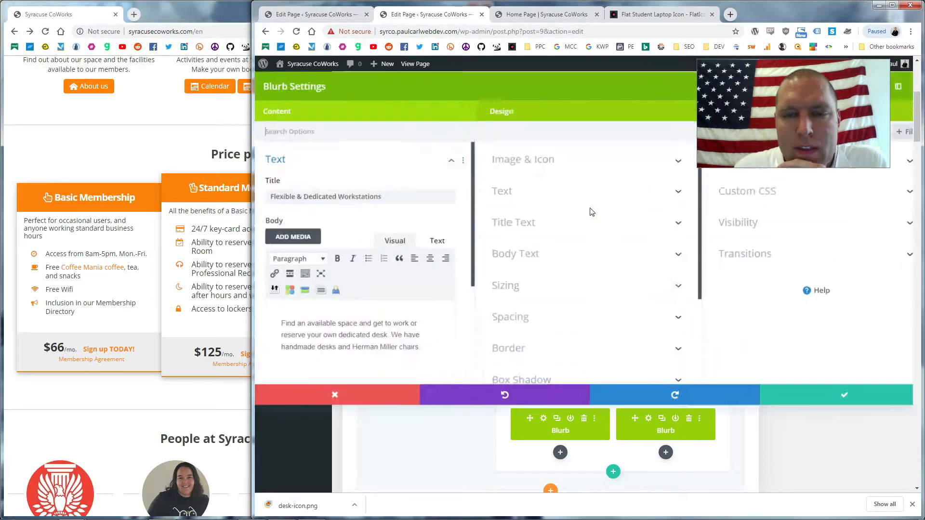
pyautogui.click(545, 199)
pyautogui.scroll(-3, 573, 270)
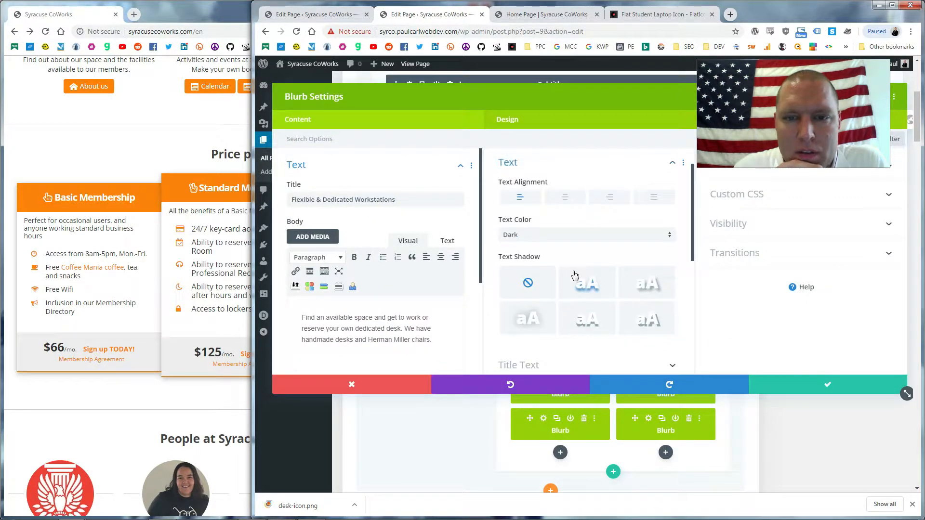
pyautogui.scroll(-4, 576, 275)
pyautogui.scroll(6, 578, 276)
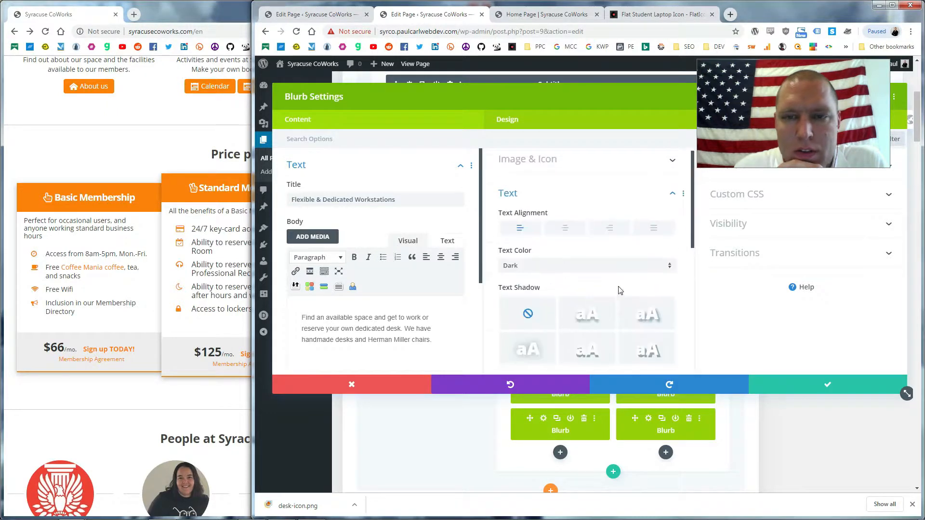
pyautogui.click(823, 385)
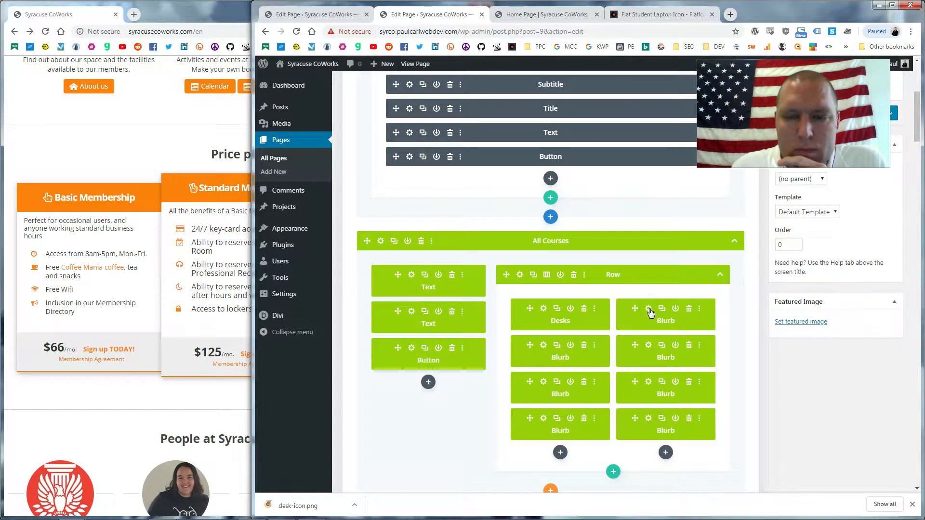
# Set the Flexible Hours blurb's admin label to "Access" and save the blurb.
pyautogui.click(648, 309)
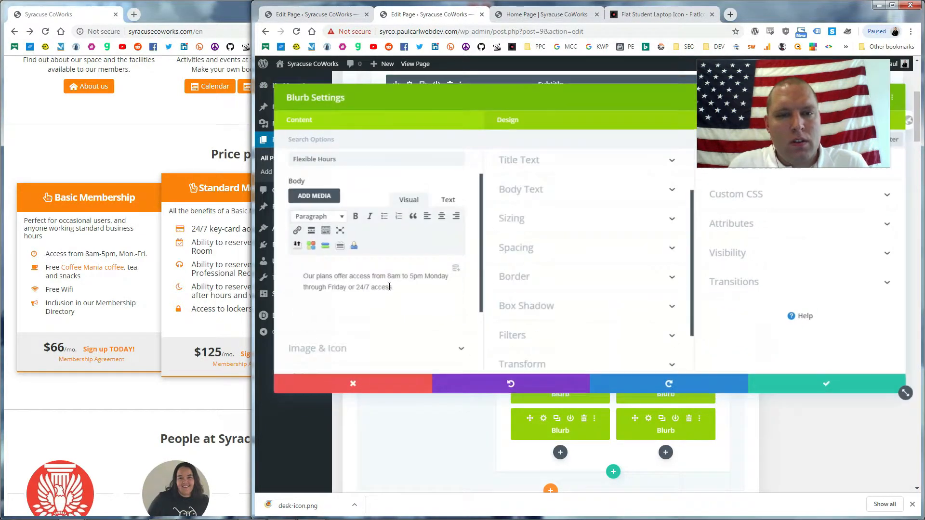
pyautogui.scroll(-5, 399, 291)
pyautogui.click(376, 335)
pyautogui.click(341, 322)
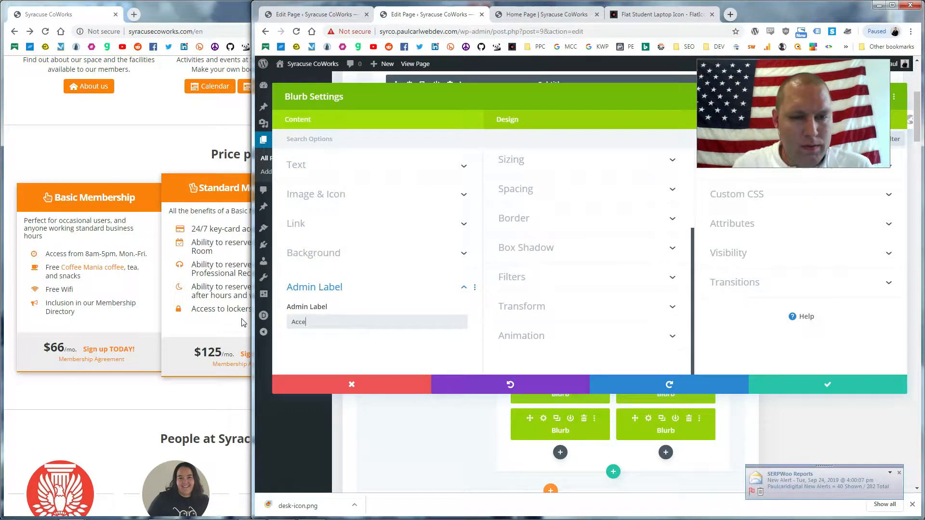
pyautogui.write('Access')
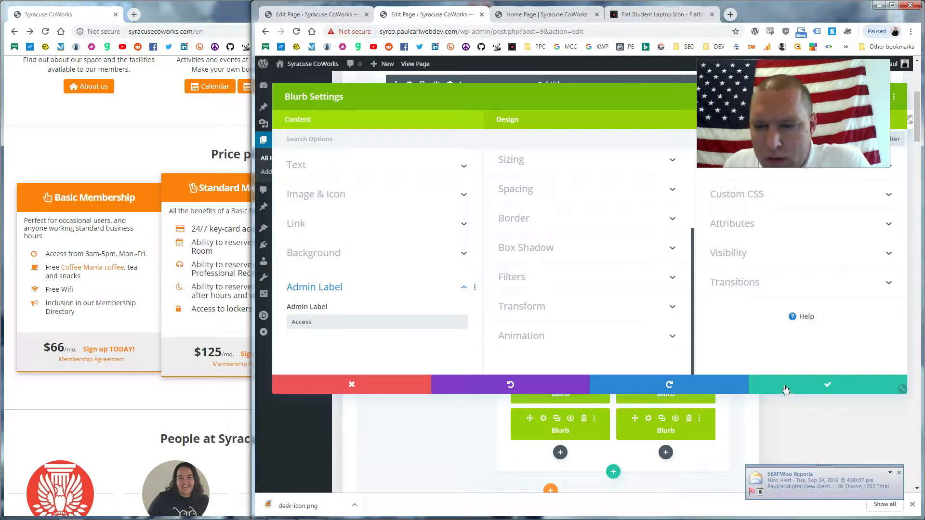
pyautogui.click(778, 387)
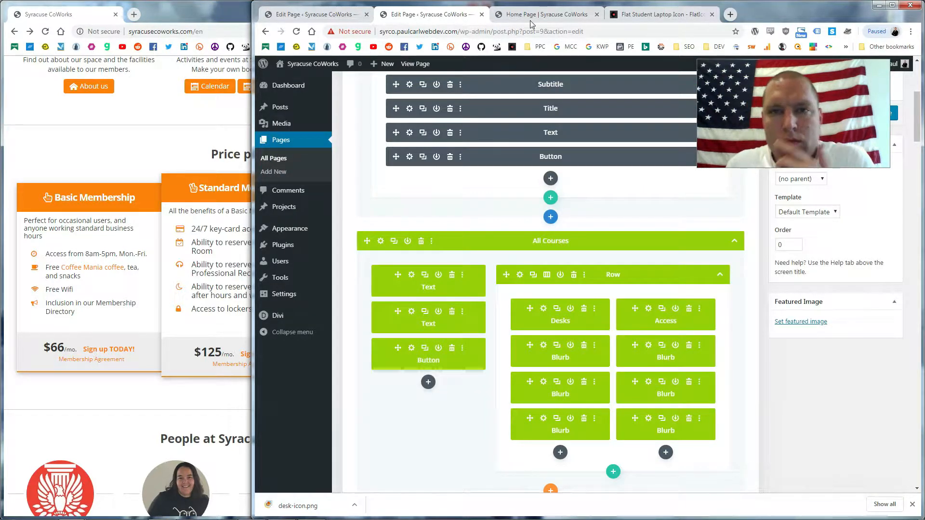
# Switch to the FlatIcons site, search for "clock" and open the icon named "Clock" for customizing.
pyautogui.click(640, 15)
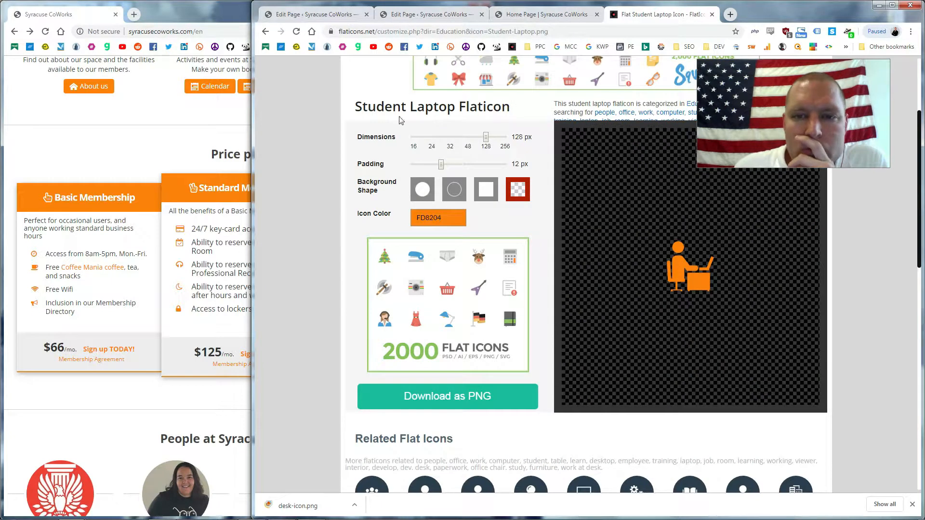
pyautogui.scroll(3, 614, 211)
pyautogui.click(435, 364)
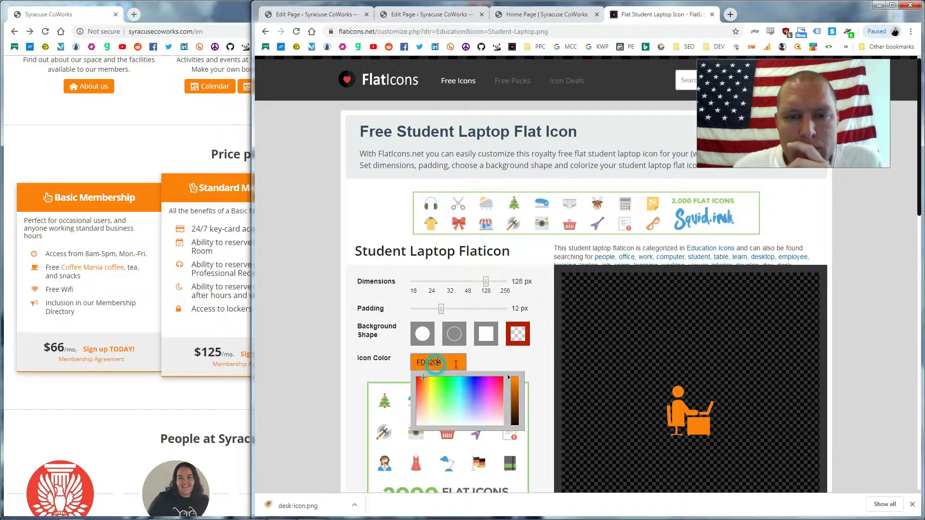
pyautogui.click(689, 78)
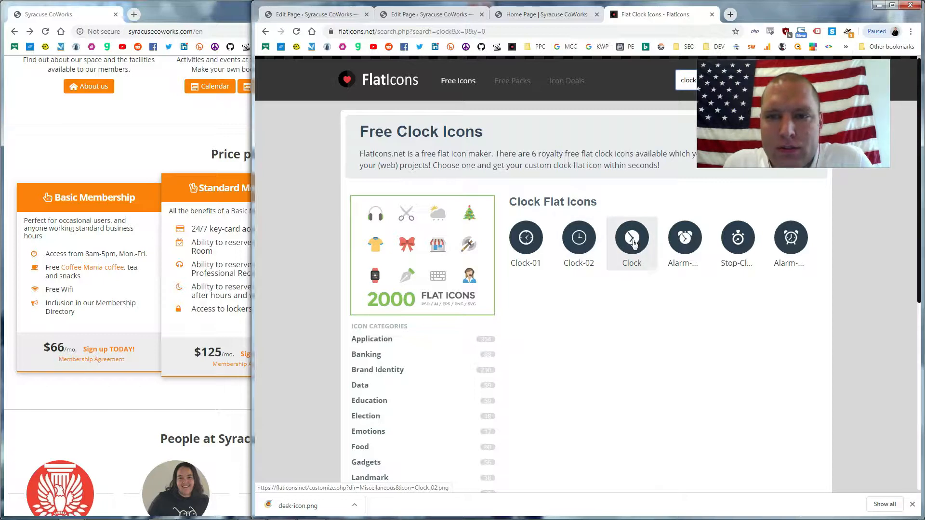
pyautogui.click(631, 240)
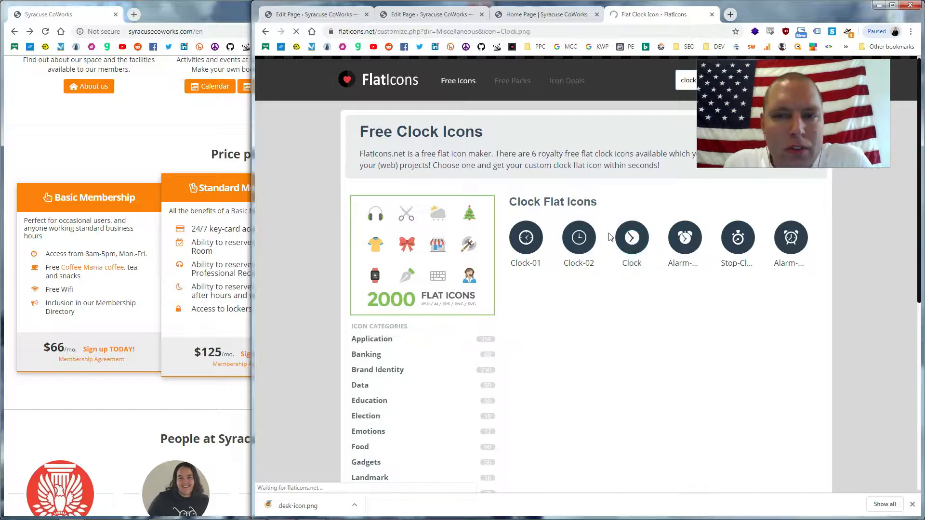
# Set the clock icon's padding to 12 px and its icon color to FD8204.
pyautogui.moveTo(480, 309); pyautogui.dragTo(441, 310)
pyautogui.click(445, 362)
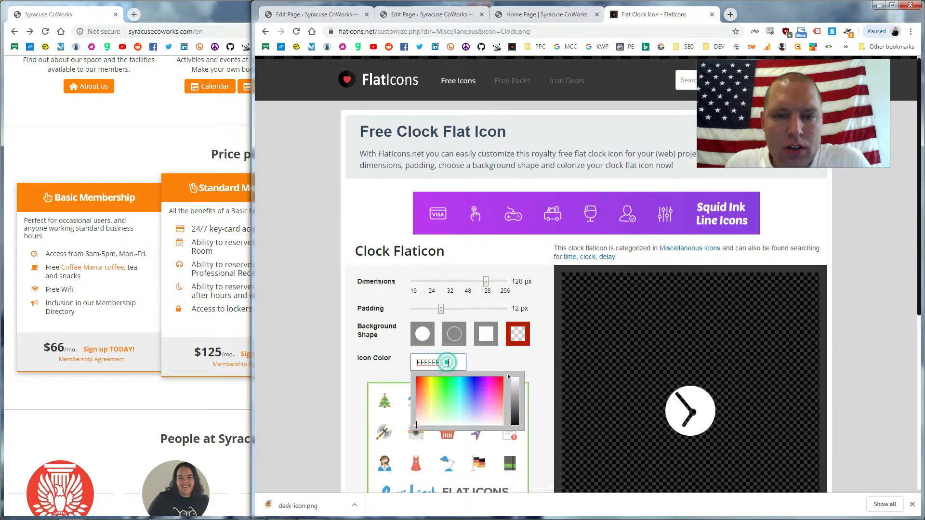
pyautogui.doubleClick(457, 362)
pyautogui.write('FD8204')
pyautogui.click(514, 361)
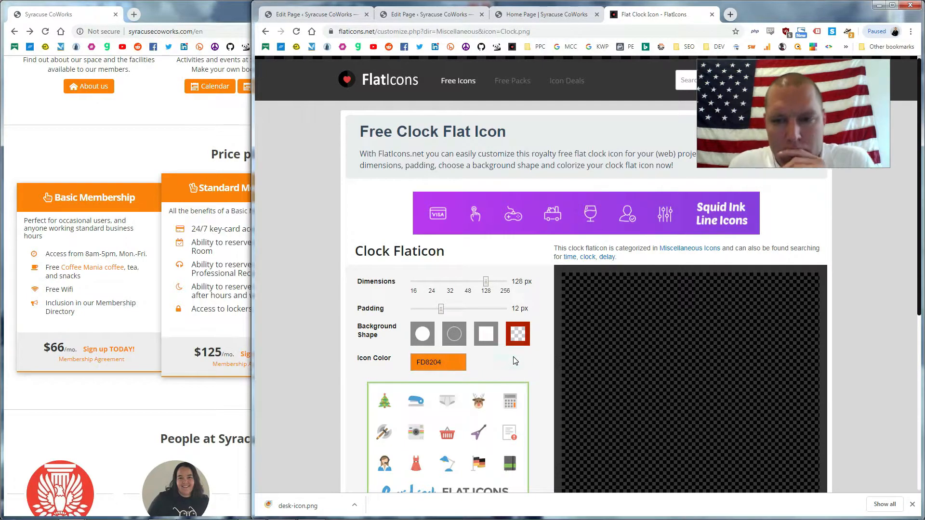
# Download the orange clock icon as a PNG to the Desktop under the name "access-icon".
pyautogui.scroll(-2, 453, 474)
pyautogui.click(399, 442)
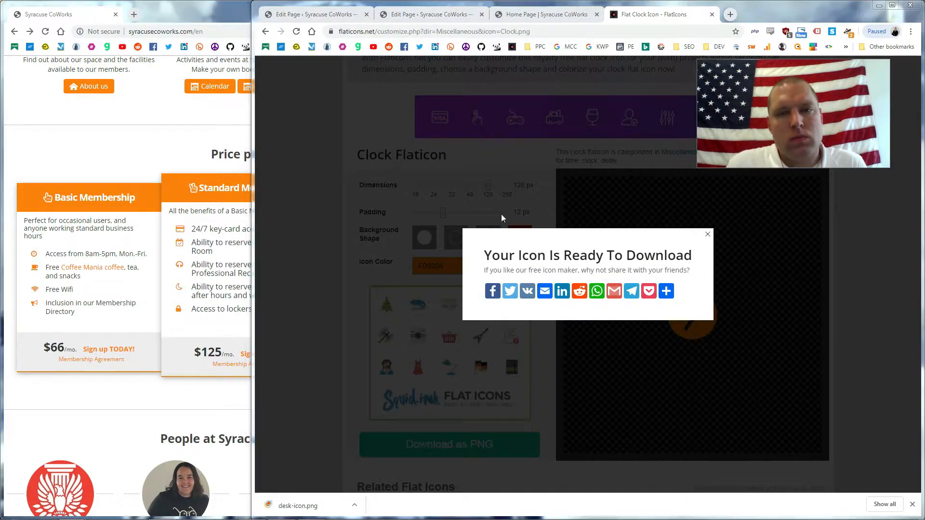
pyautogui.write('access-icon')
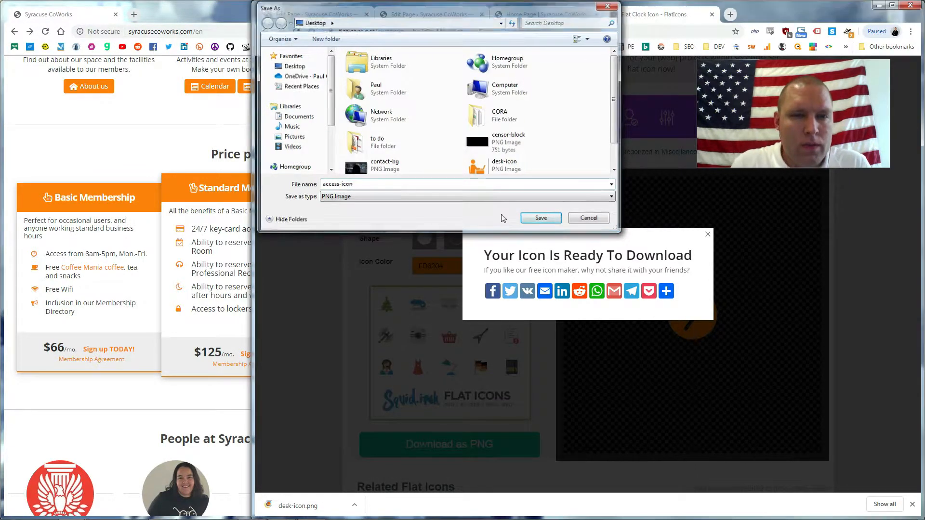
pyautogui.press('Return')
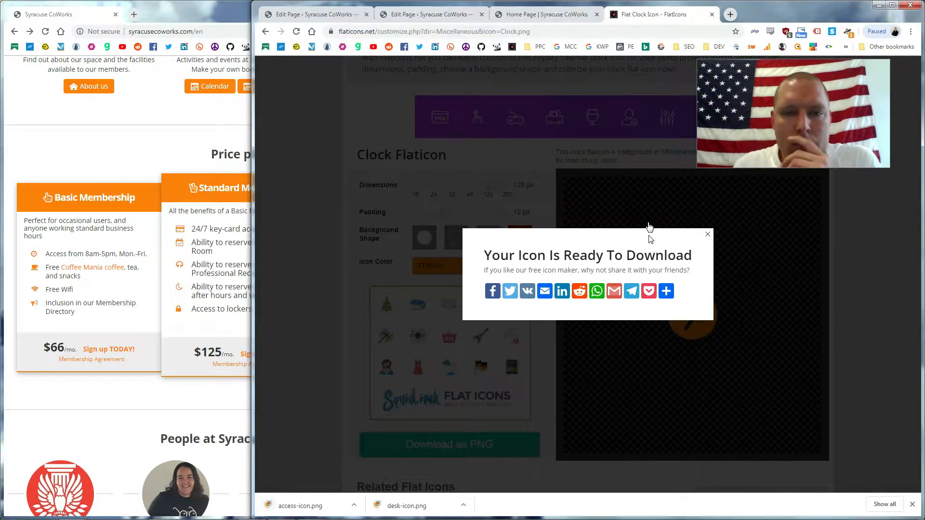
pyautogui.click(707, 234)
# Back in the home page's Divi editor, change the Python blurb's title to "Free Coffee & Snacks".
pyautogui.click(529, 9)
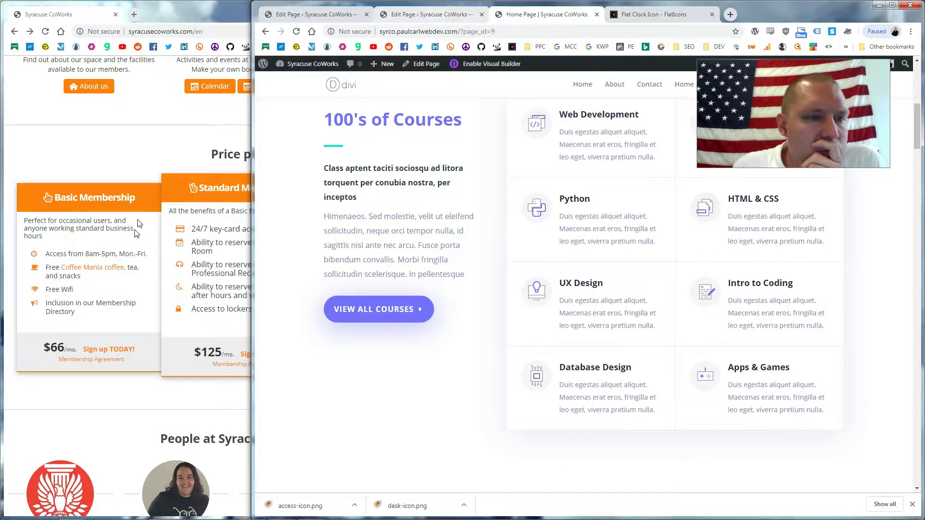
pyautogui.click(431, 15)
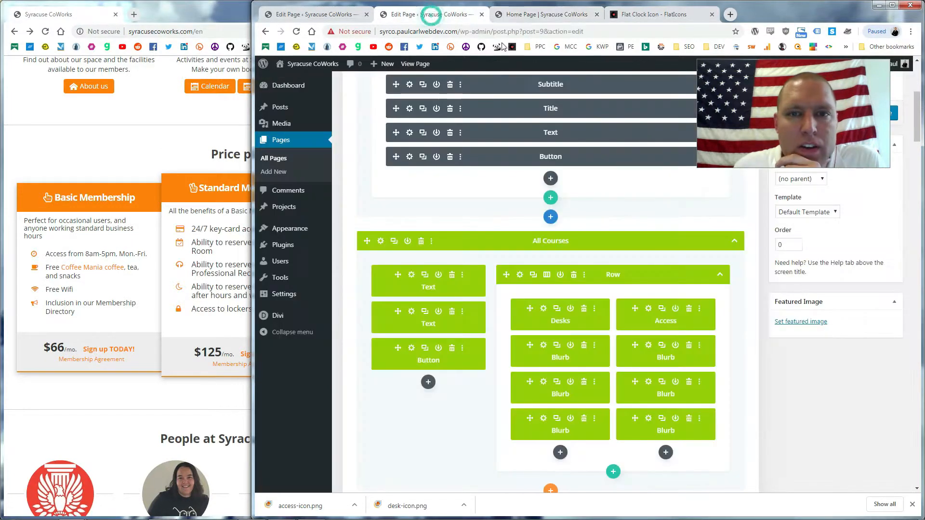
pyautogui.click(543, 351)
pyautogui.click(340, 200)
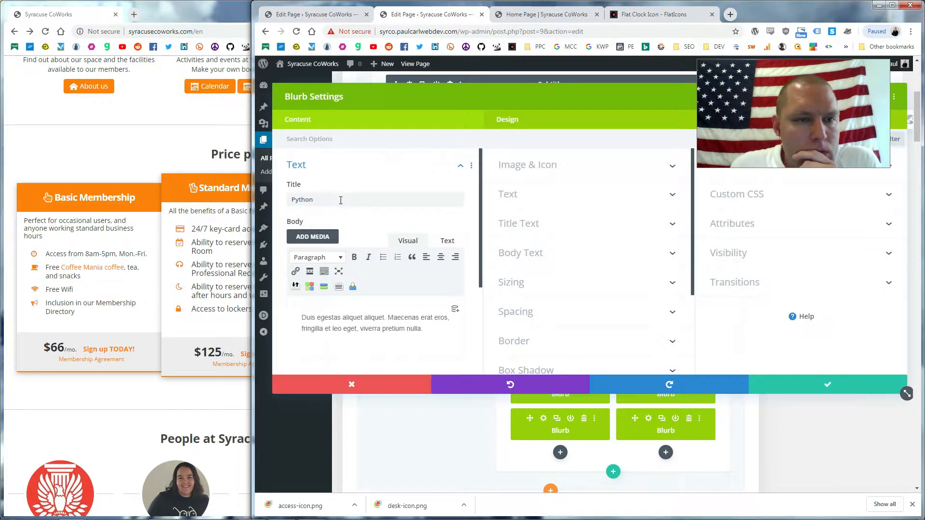
pyautogui.moveTo(340, 200); pyautogui.dragTo(280, 200)
pyautogui.write('Free Coffee')
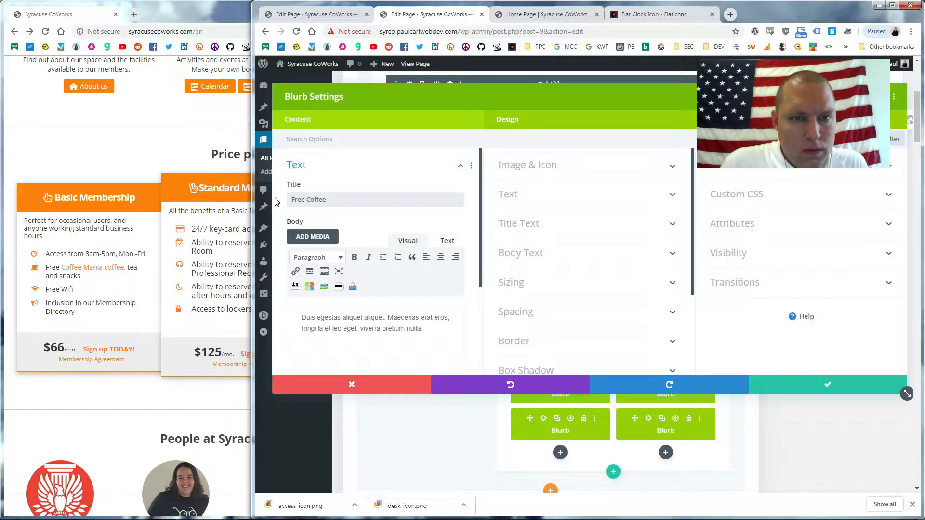
pyautogui.write('& Snacks')
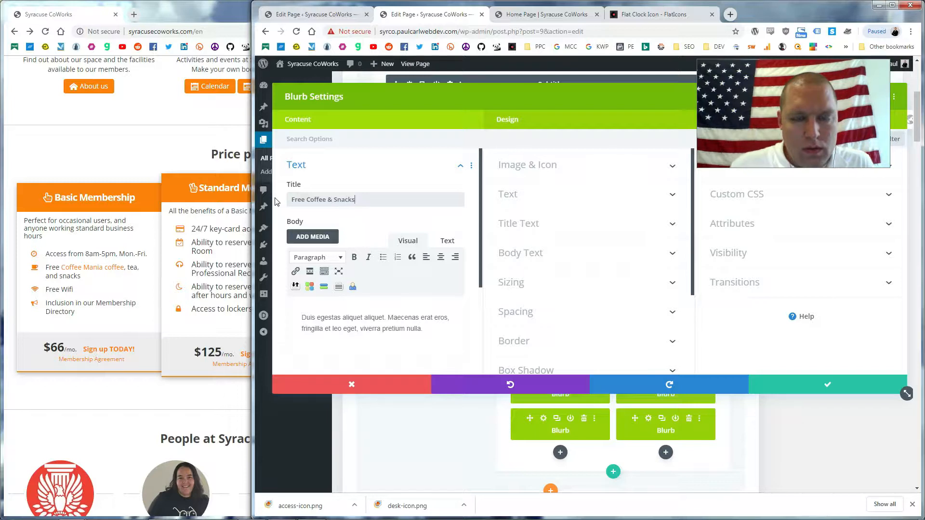
# Replace the Free Coffee & Snacks blurb's placeholder body with "Our members enjoy free Coffee Mania coffee".
pyautogui.tripleClick(435, 325)
pyautogui.write('O')
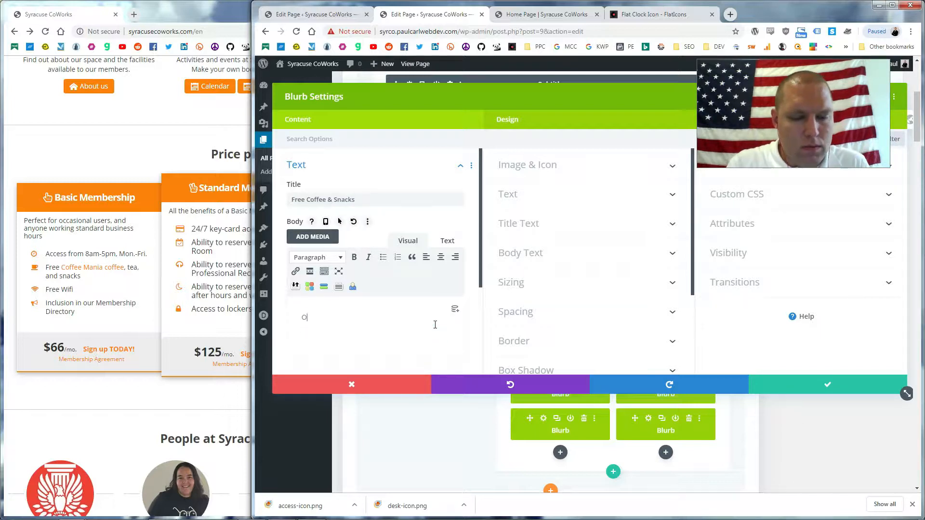
pyautogui.write('ur members enjoy free coffee')
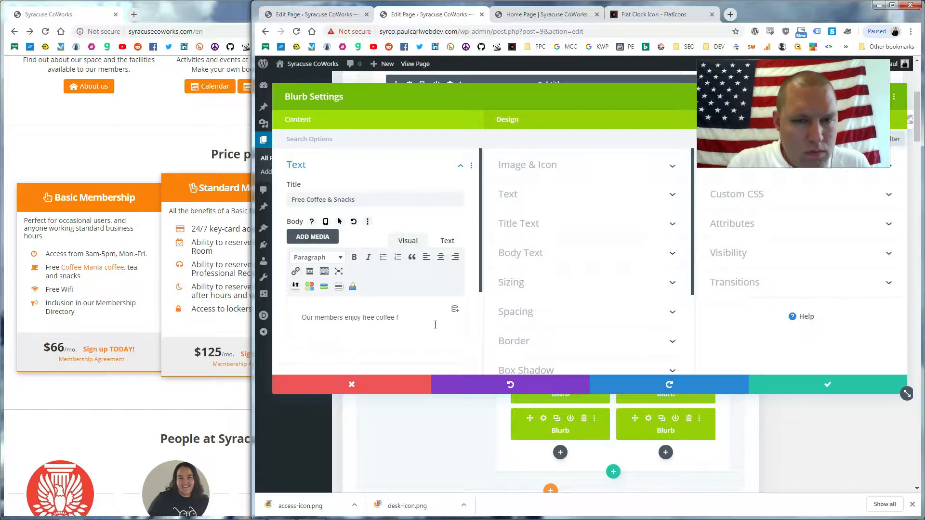
pyautogui.click(377, 317)
pyautogui.write('Coffee')
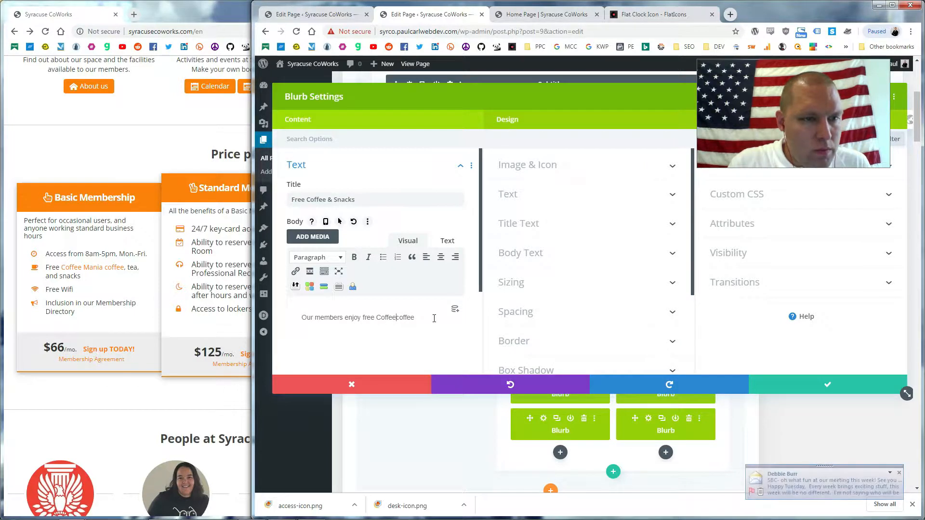
pyautogui.write(' Mania coffee')
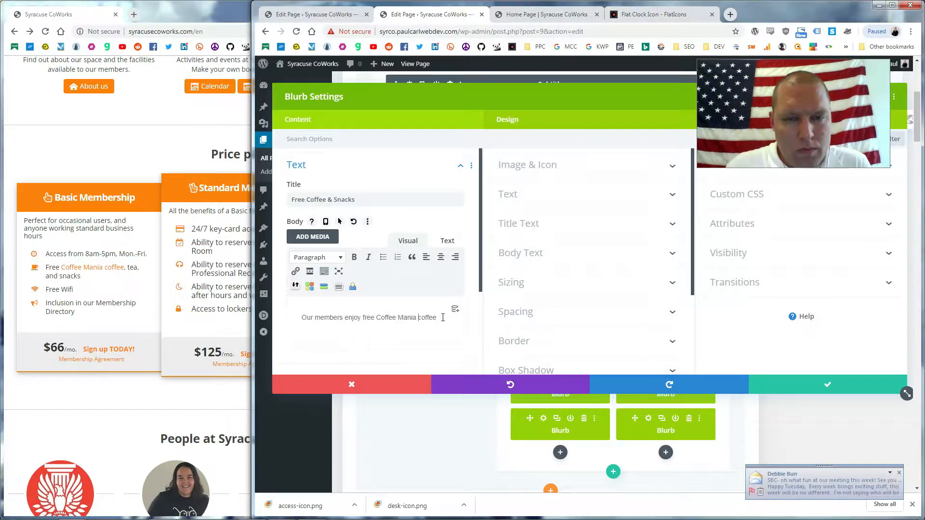
pyautogui.write(',')
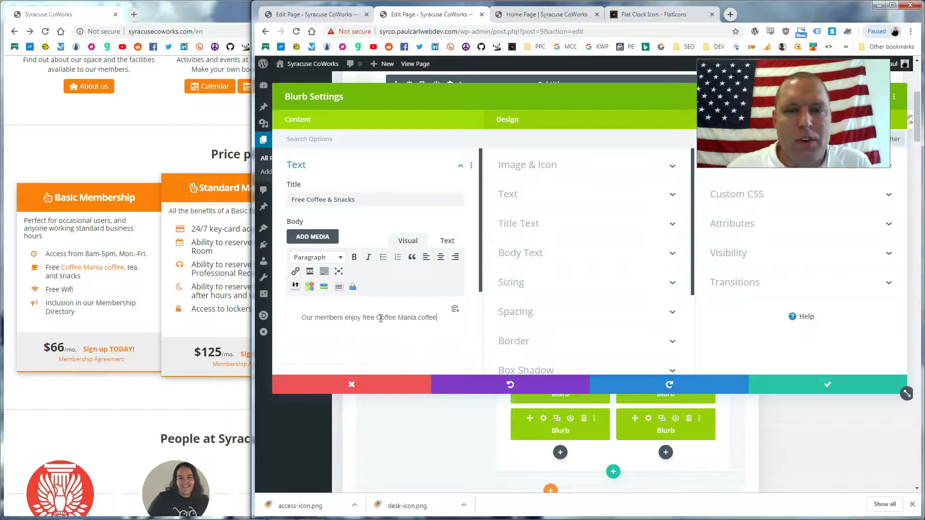
# Extend the blurb's body to read "Our members enjoy free snacks, tea, and Coffee Mania coffee.".
pyautogui.moveTo(379, 317); pyautogui.dragTo(408, 321)
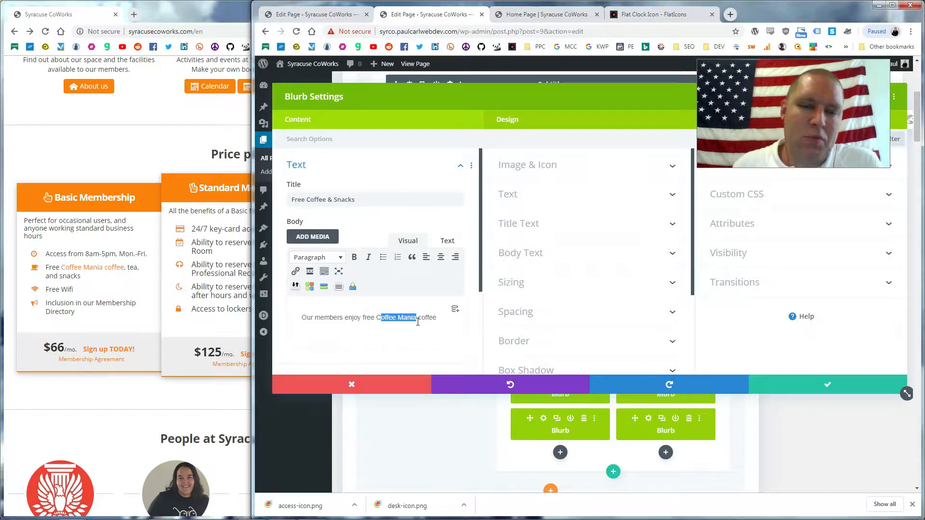
pyautogui.click(379, 317)
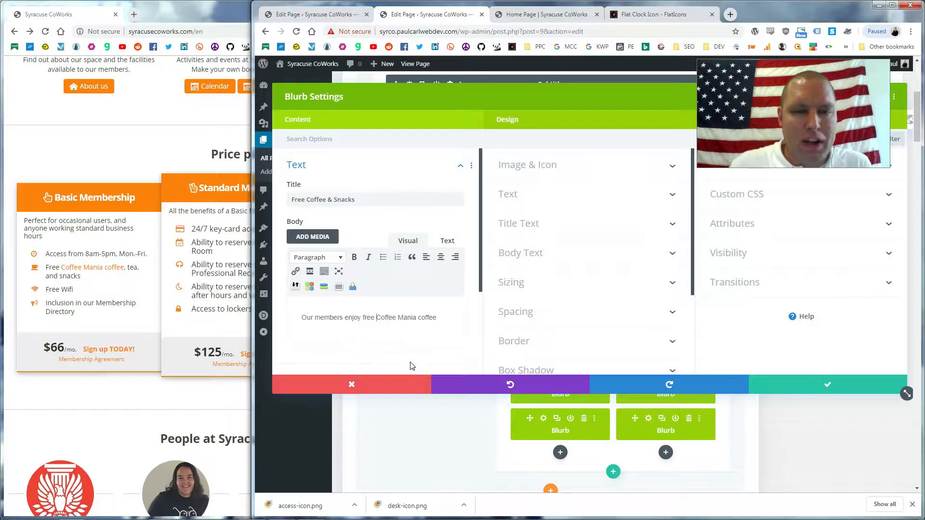
pyautogui.write('snacks, tea')
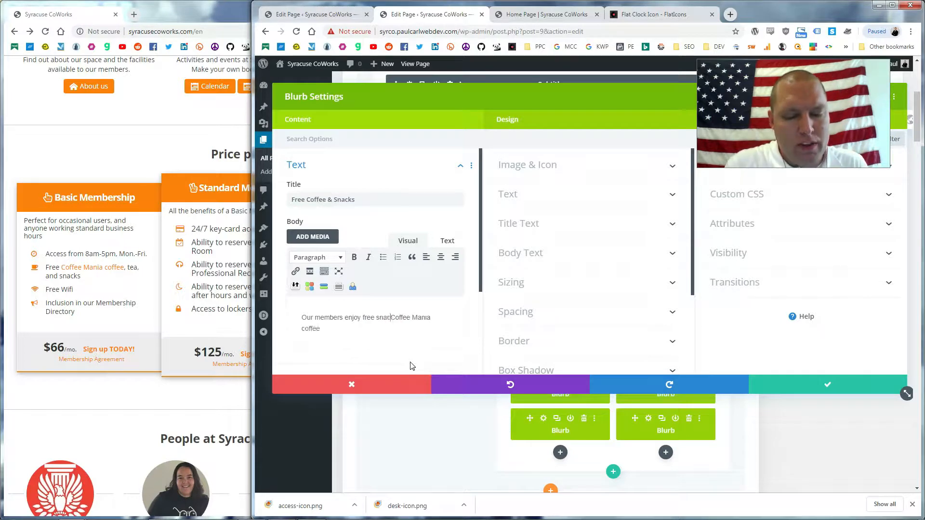
pyautogui.press('BackSpace')
pyautogui.write(', and')
pyautogui.click(365, 334)
pyautogui.click(346, 330)
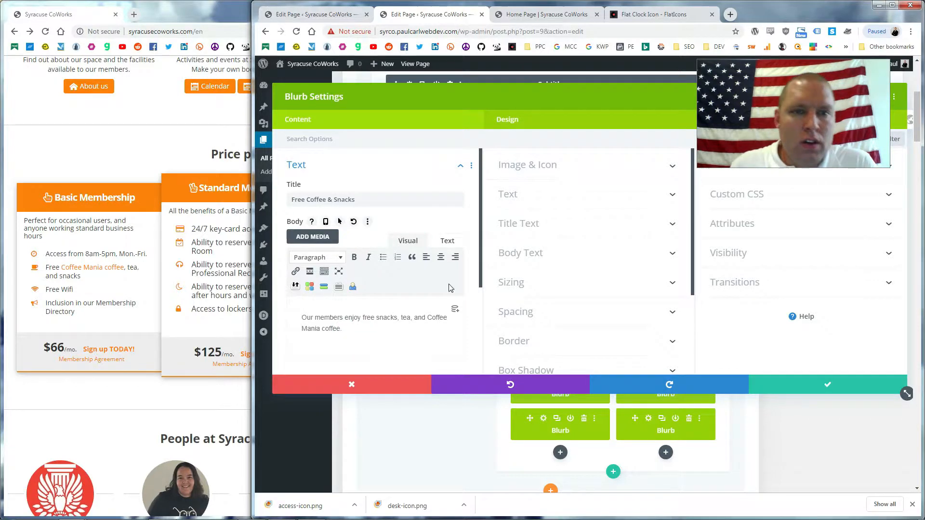
# Set the Free Coffee & Snacks blurb's admin label to "free food".
pyautogui.scroll(-3, 433, 291)
pyautogui.click(346, 336)
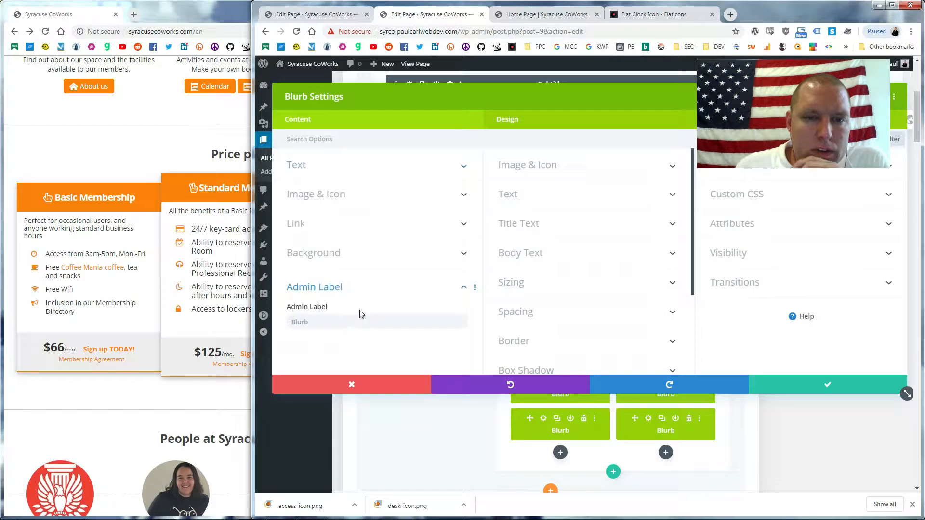
pyautogui.click(352, 322)
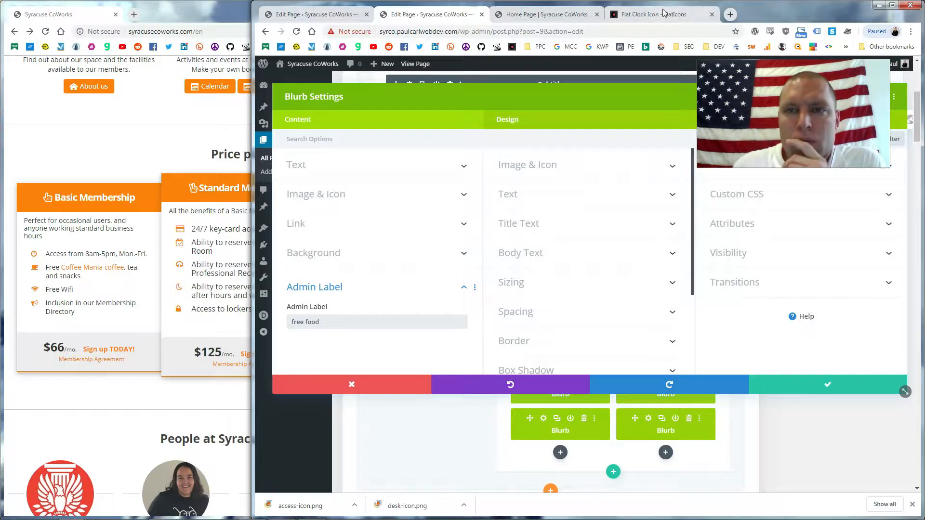
# Return to the FlatIcons site, search for "coffee" and open the steaming coffee cup icon for customizing.
pyautogui.click(661, 15)
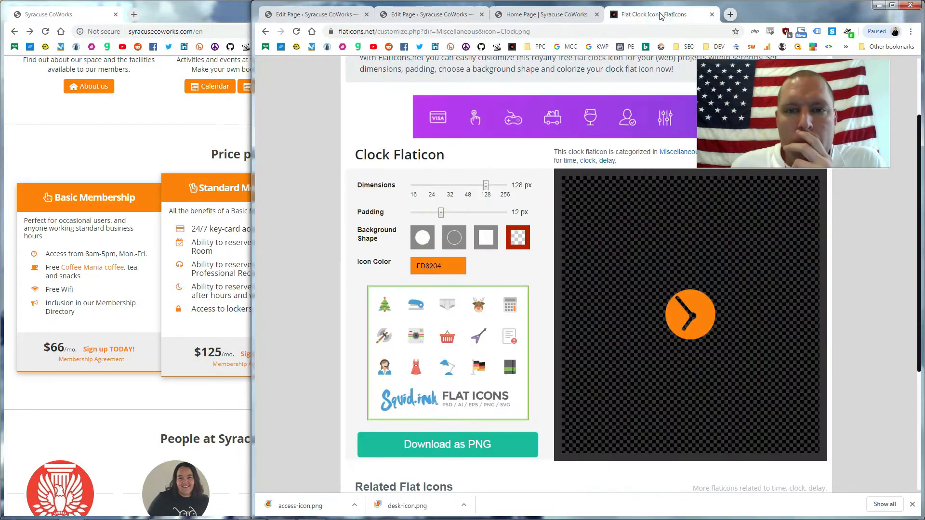
pyautogui.scroll(2, 688, 145)
pyautogui.click(687, 80)
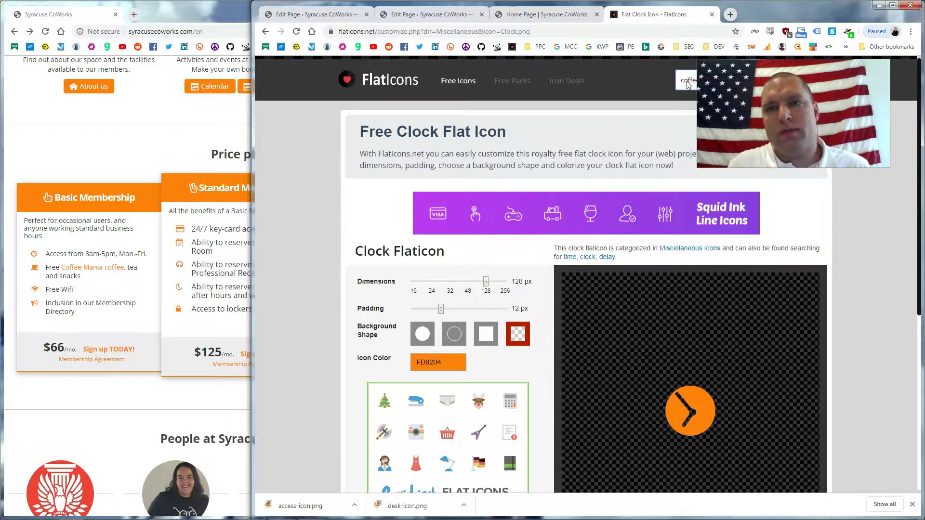
pyautogui.write('coffee')
pyautogui.press('Return')
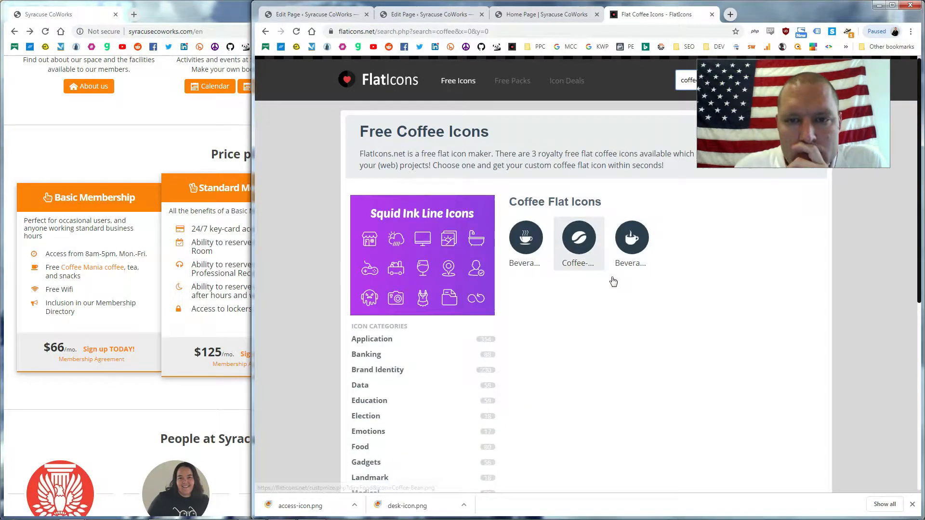
pyautogui.click(523, 244)
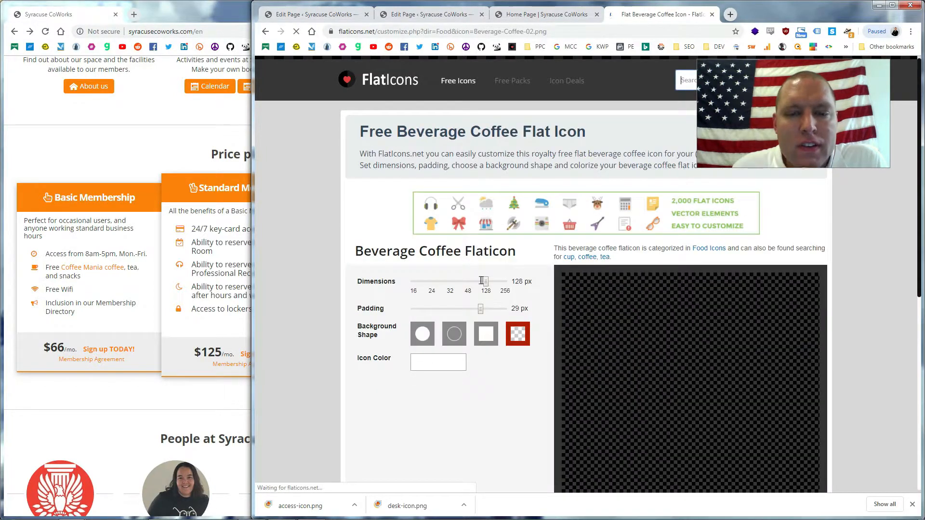
# Set the coffee cup icon's padding to 12 px and its icon color to FD8204.
pyautogui.moveTo(480, 309); pyautogui.dragTo(441, 310)
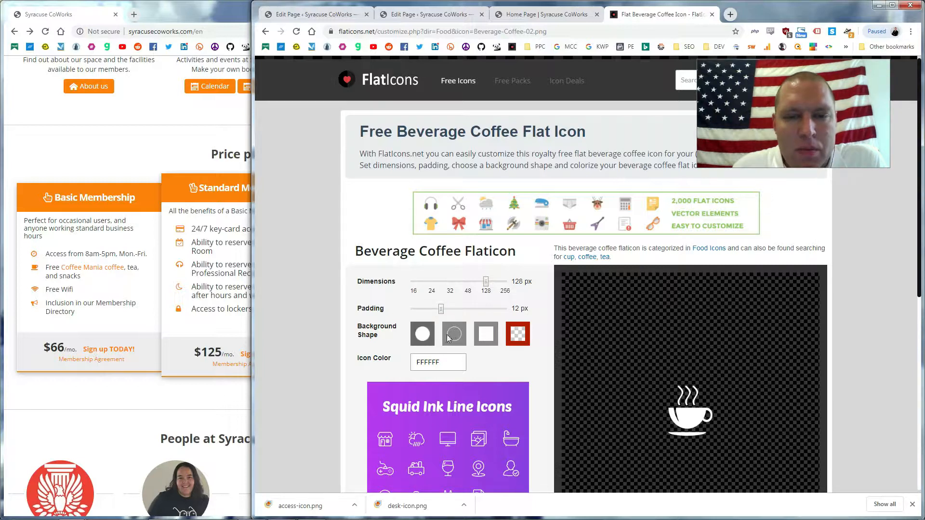
pyautogui.doubleClick(443, 367)
pyautogui.write('FD8204')
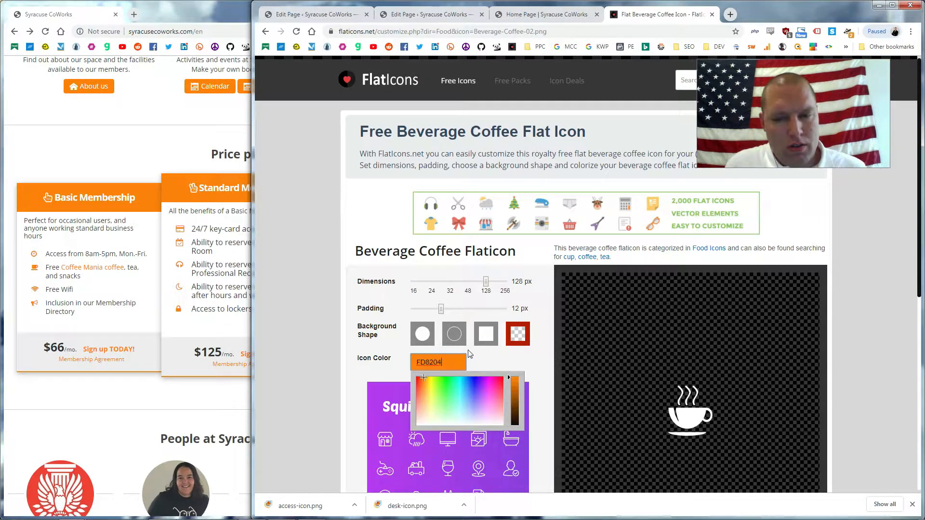
pyautogui.click(509, 364)
# Download the orange coffee cup icon as a PNG to the Desktop under the name "coffee-icon".
pyautogui.scroll(-4, 510, 366)
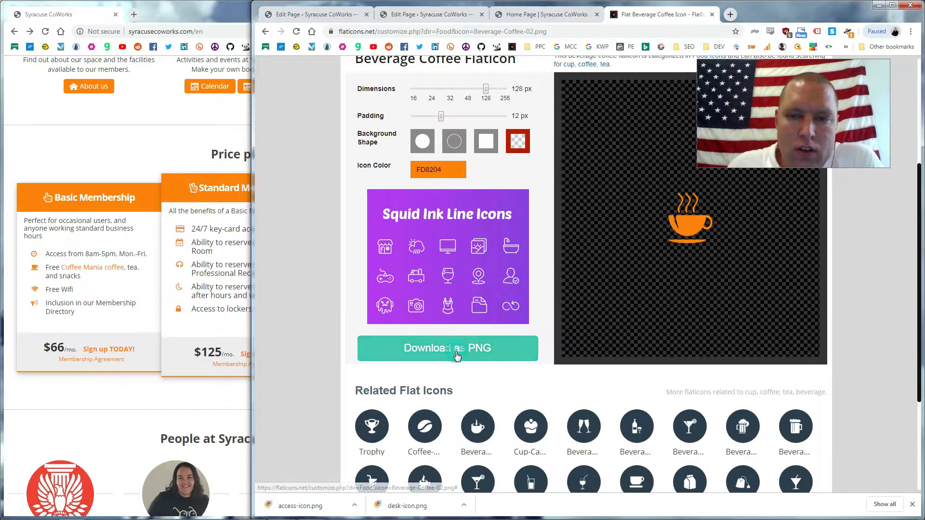
pyautogui.click(456, 355)
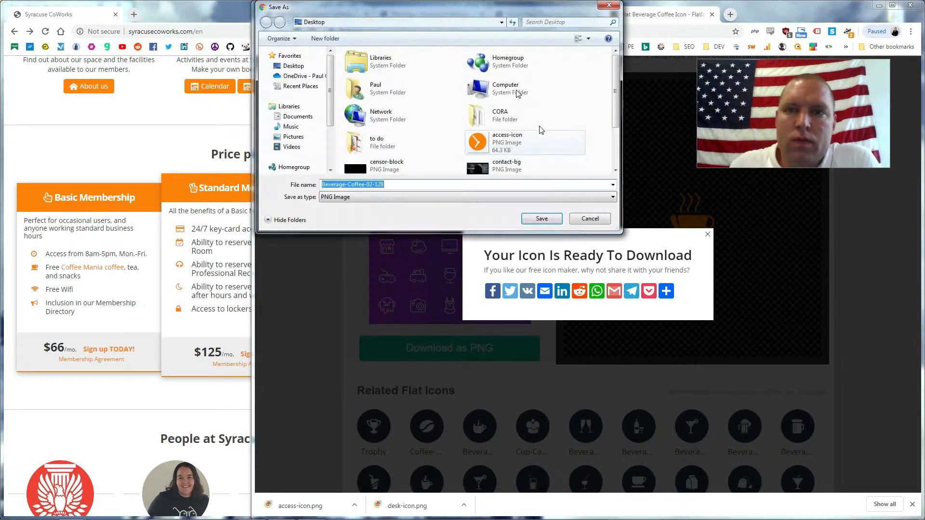
pyautogui.write('coffee')
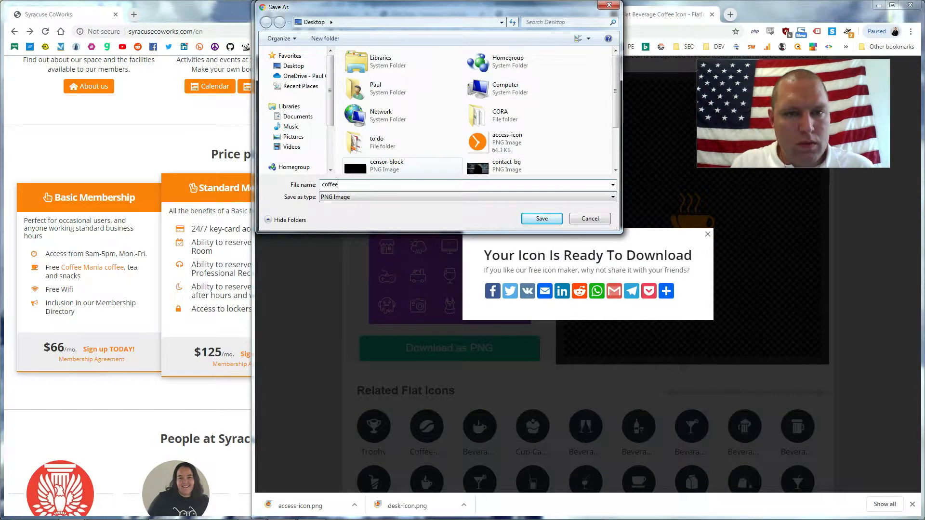
pyautogui.write('-icon')
pyautogui.press('Return')
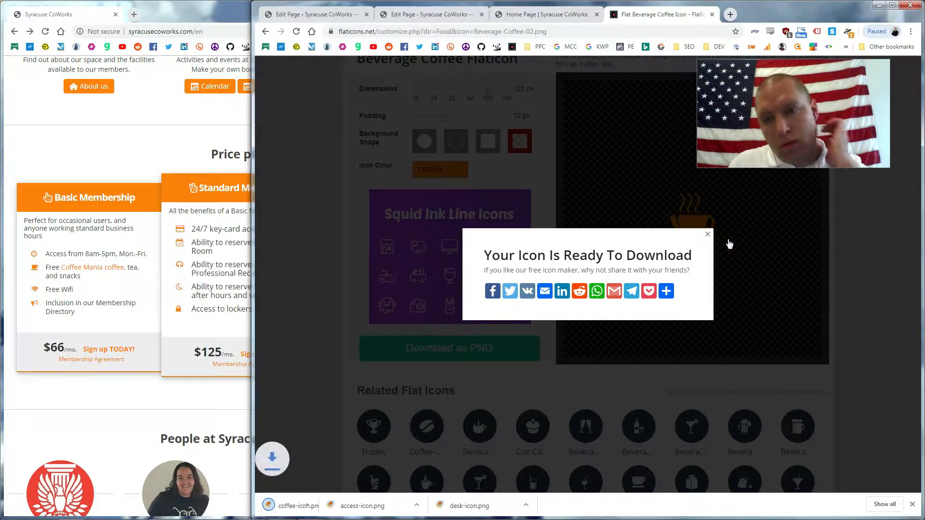
# Search FlatIcons for "wifi" and open the icon named Wifi for customizing.
pyautogui.click(707, 234)
pyautogui.scroll(2, 744, 230)
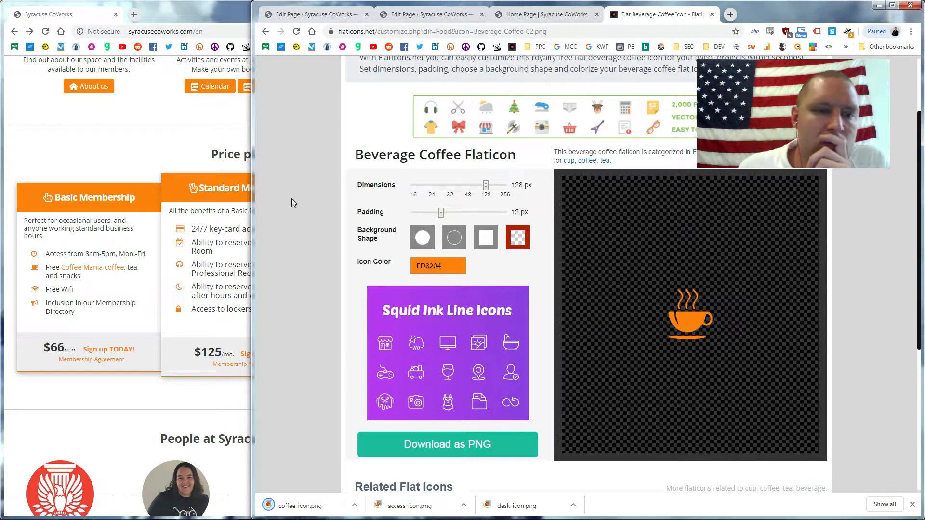
pyautogui.click(210, 287)
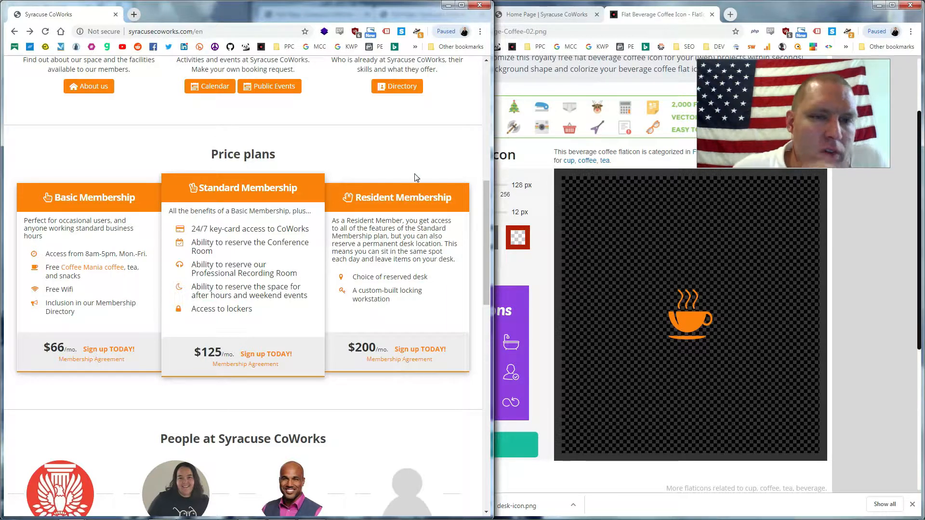
pyautogui.click(545, 168)
pyautogui.scroll(2, 557, 154)
pyautogui.click(687, 77)
pyautogui.write('wifi')
pyautogui.press('Return')
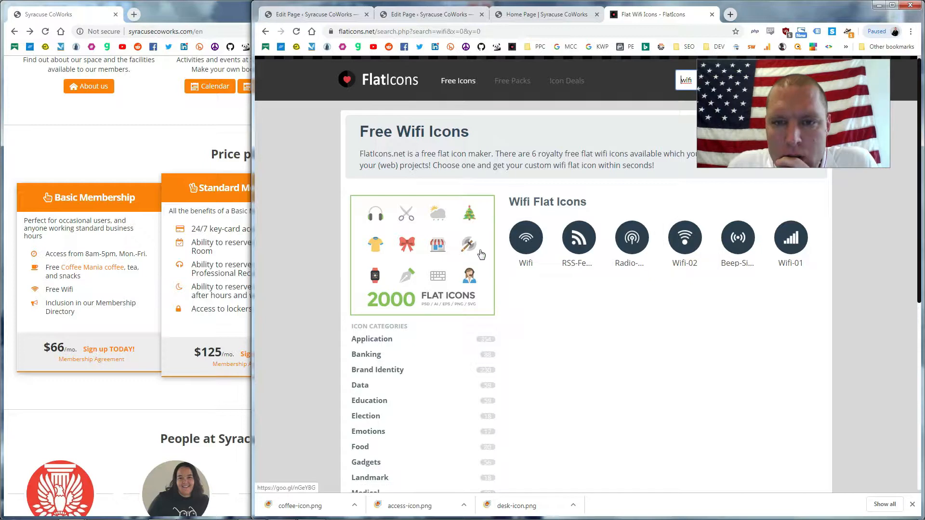
pyautogui.click(518, 249)
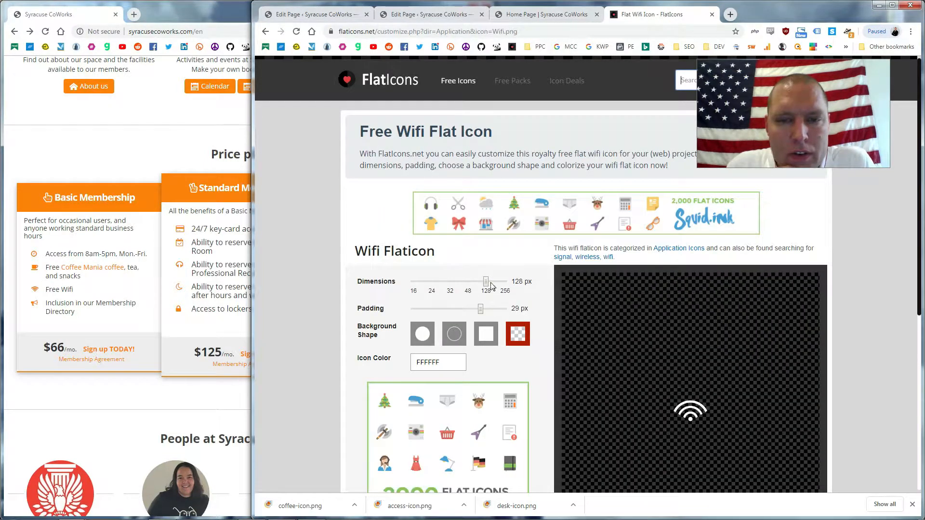
# Set the wifi icon's padding to 12 px and its icon color to FD8204.
pyautogui.moveTo(480, 307); pyautogui.dragTo(441, 311)
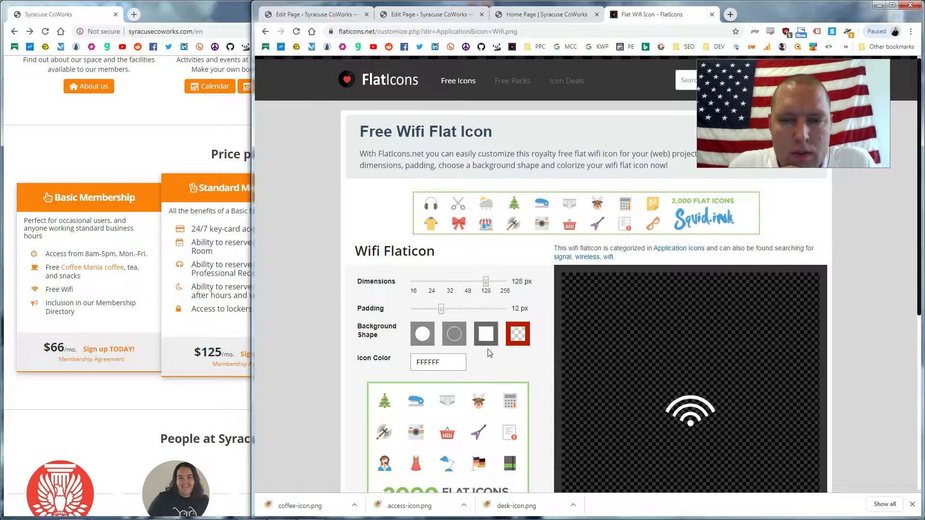
pyautogui.doubleClick(463, 362)
pyautogui.write('FD8204')
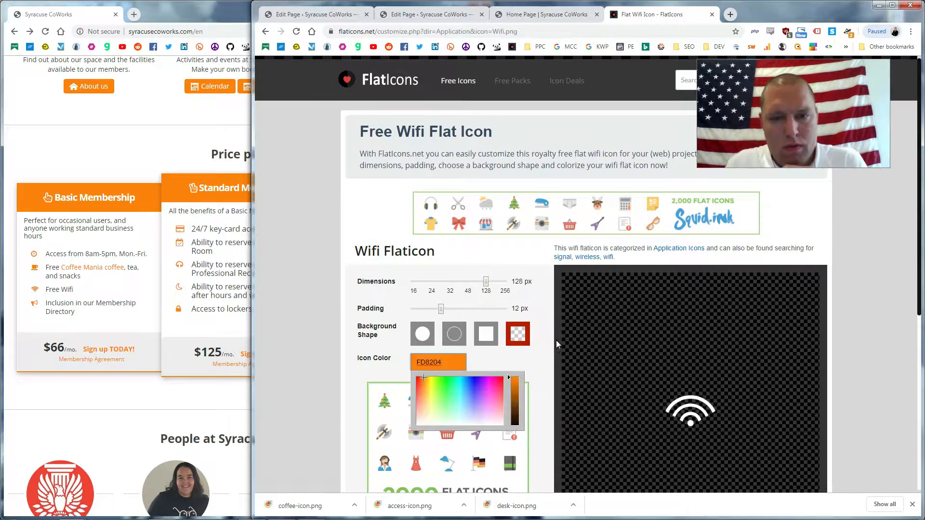
pyautogui.click(535, 348)
# Download the orange wifi icon as a PNG to the Desktop under the name "wifi-icon".
pyautogui.scroll(-5, 489, 351)
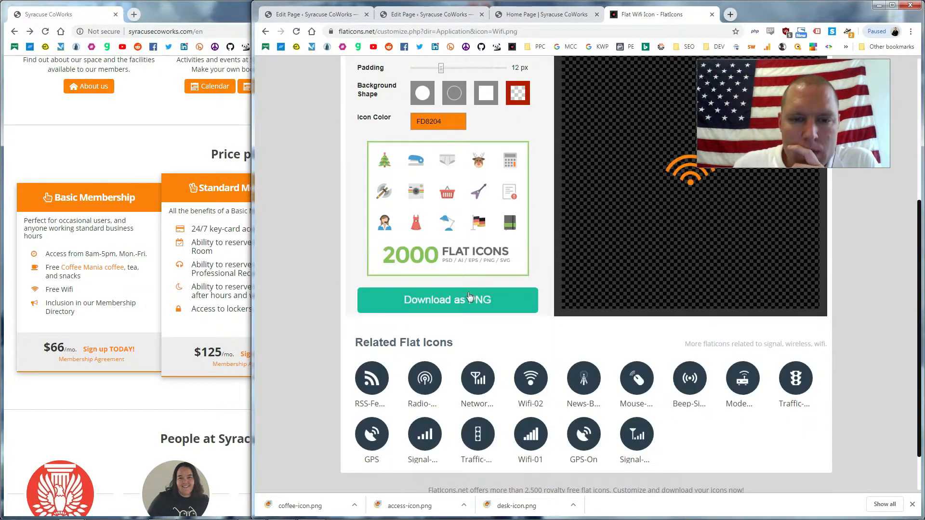
pyautogui.click(465, 292)
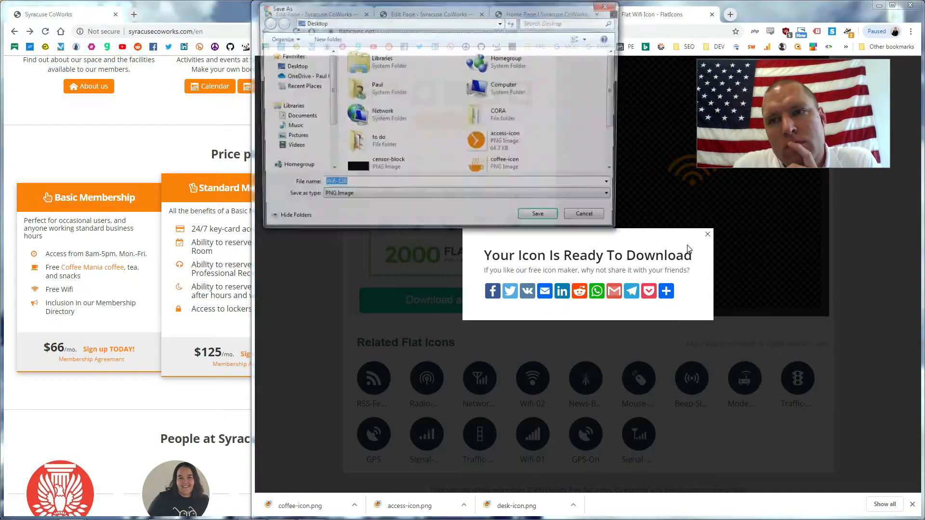
pyautogui.write('wifi')
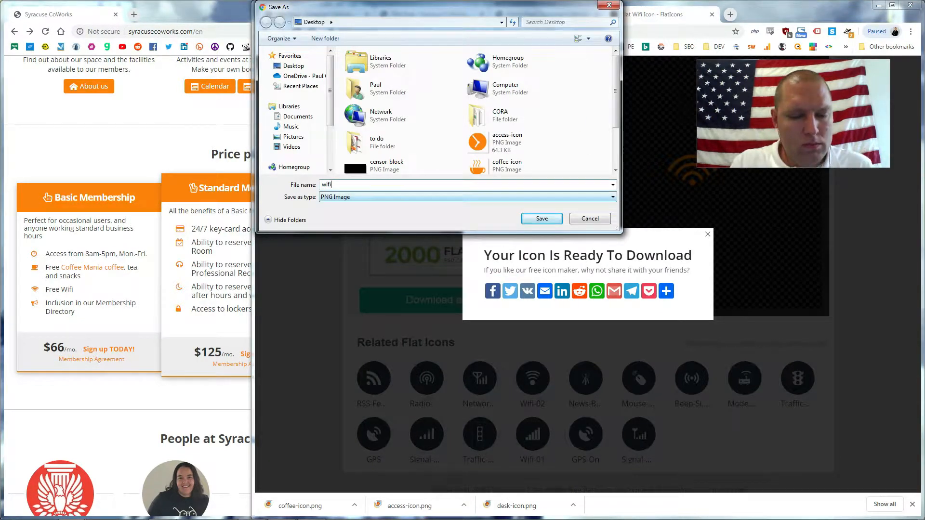
pyautogui.press('Return')
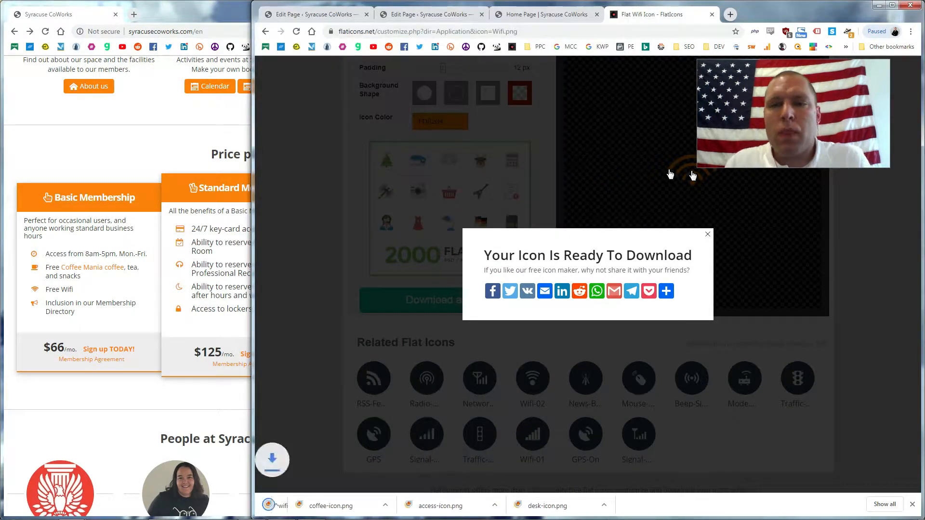
pyautogui.click(708, 234)
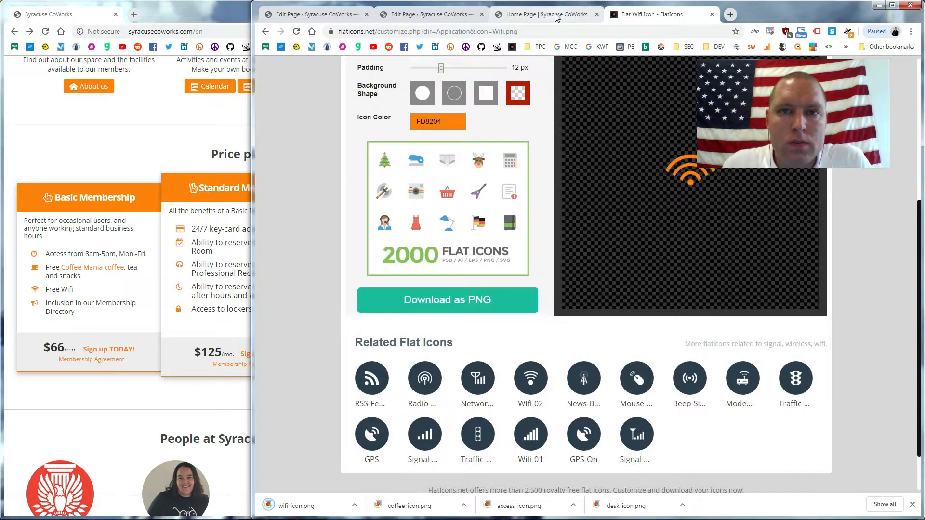
# Return to the WordPress page editor and retitle the HTML & CSS blurb below the Access blurb as "Free WiFi".
pyautogui.click(557, 17)
pyautogui.click(431, 15)
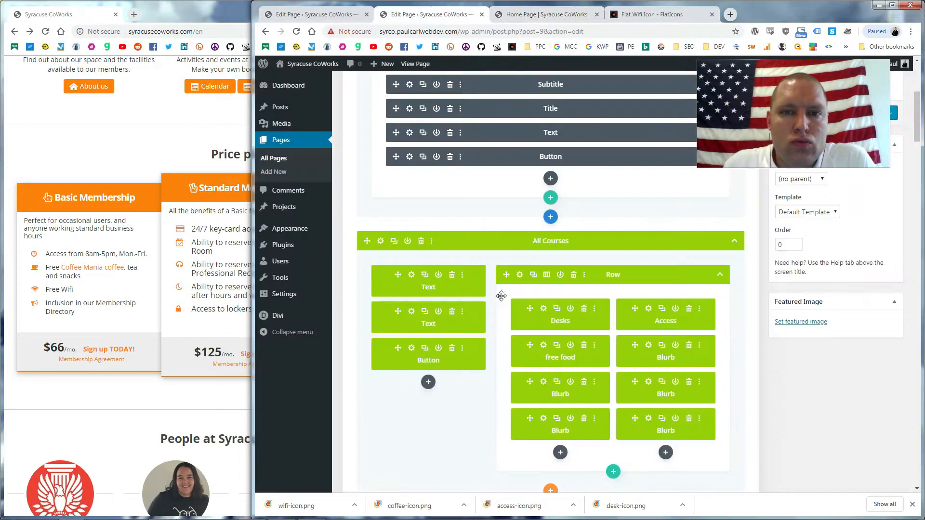
pyautogui.click(649, 345)
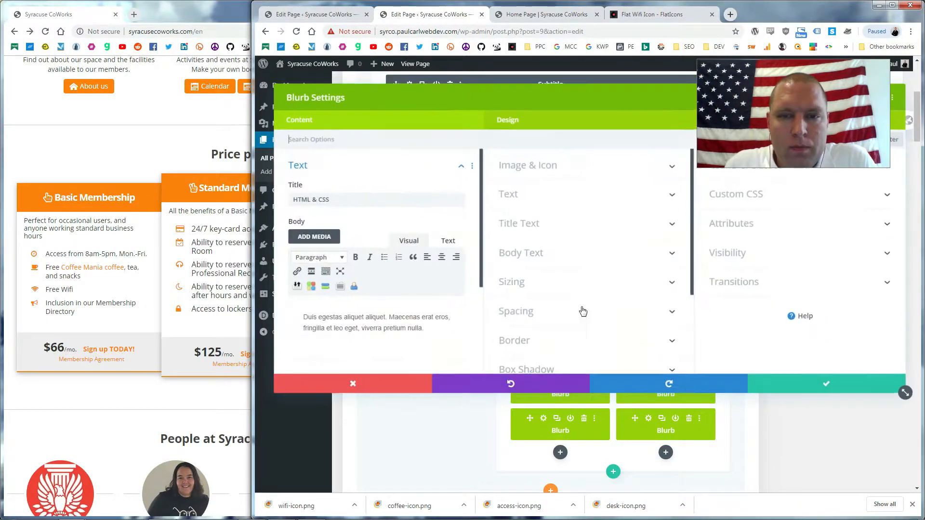
pyautogui.click(364, 200)
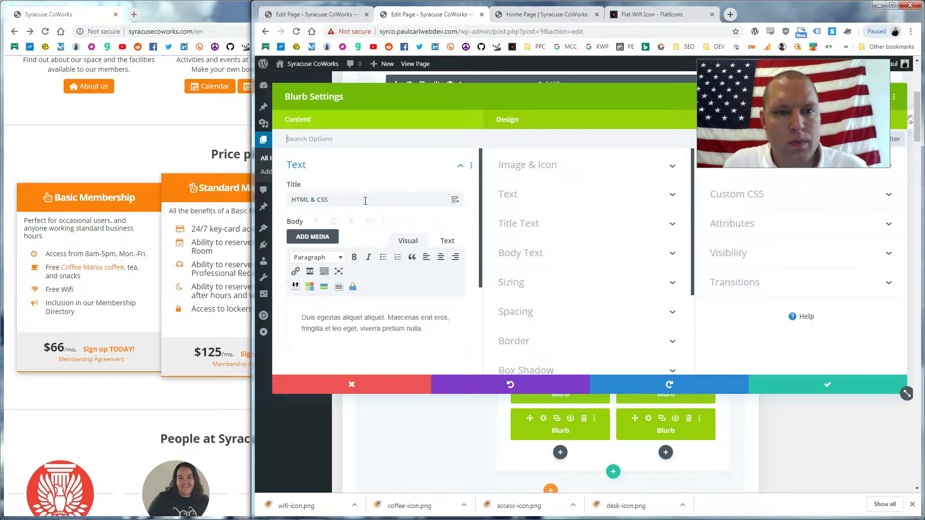
pyautogui.hotkey('ctrl', 'a')
pyautogui.write('Fre')
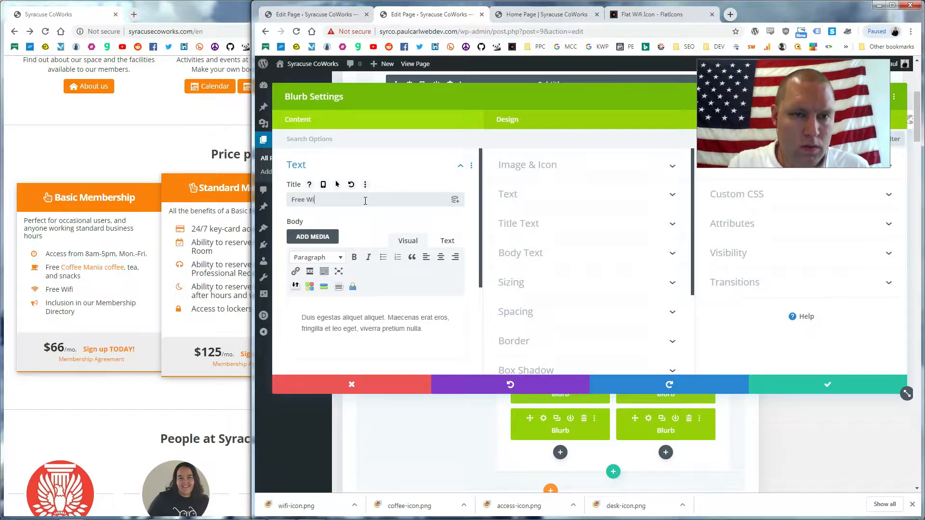
pyautogui.write('e WiFi')
# Replace the Free WiFi blurb's body text with "Free high-speed WiFi is available throughout our space.".
pyautogui.click(392, 336)
pyautogui.click(423, 327)
pyautogui.hotkey('ctrl', 'a')
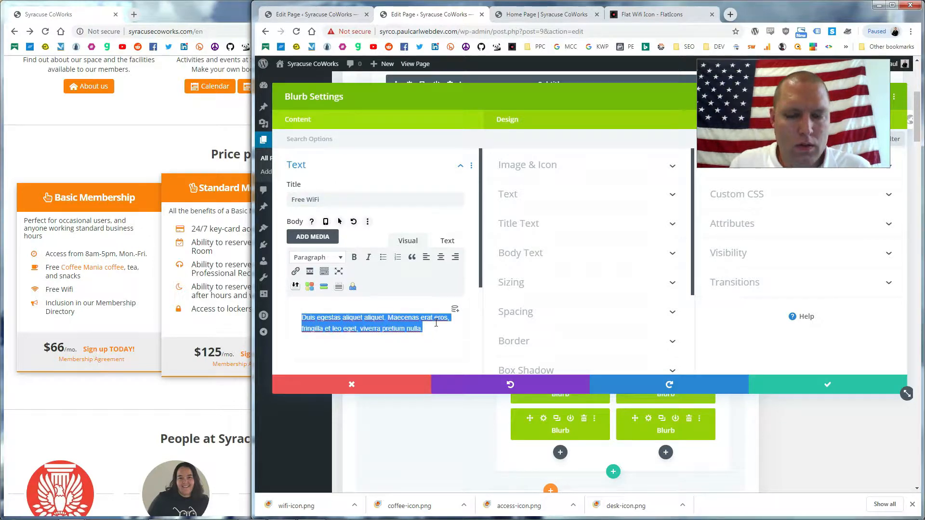
pyautogui.write('W')
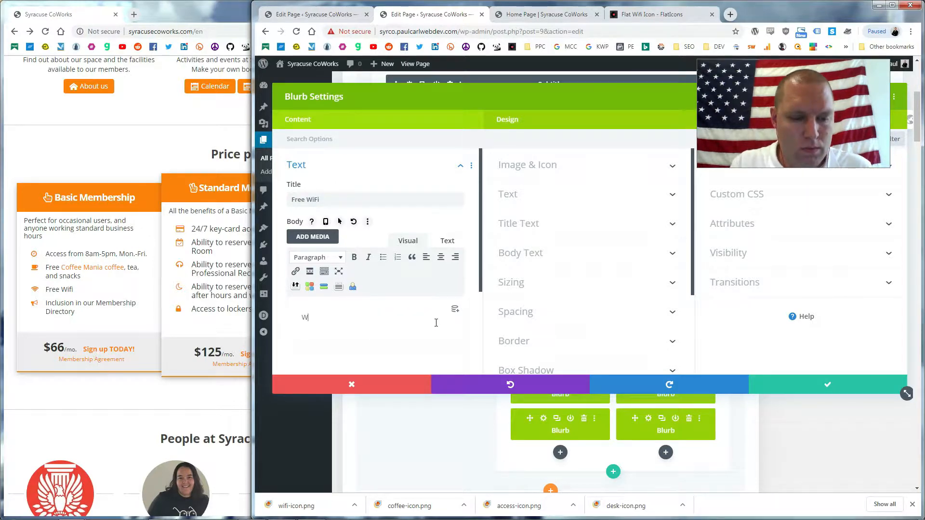
pyautogui.write('ree WiFi is avail')
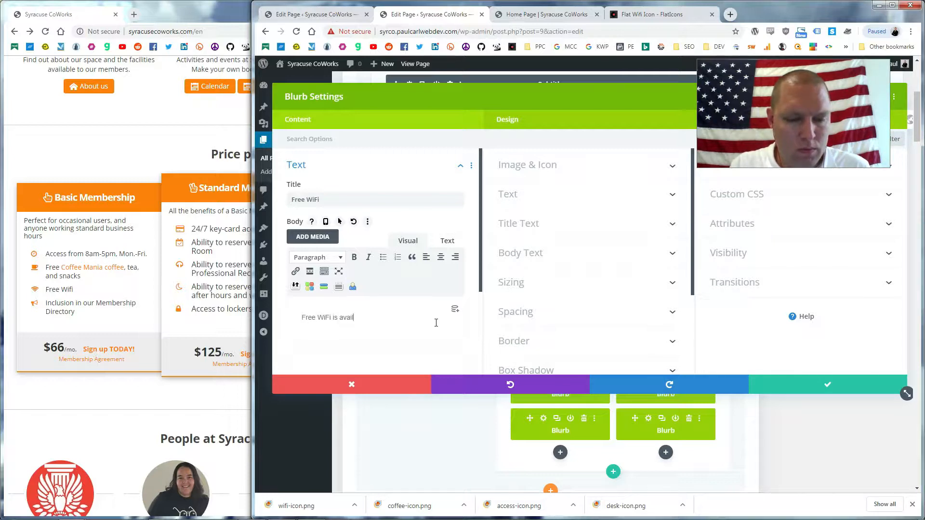
pyautogui.write('able throughout our space.')
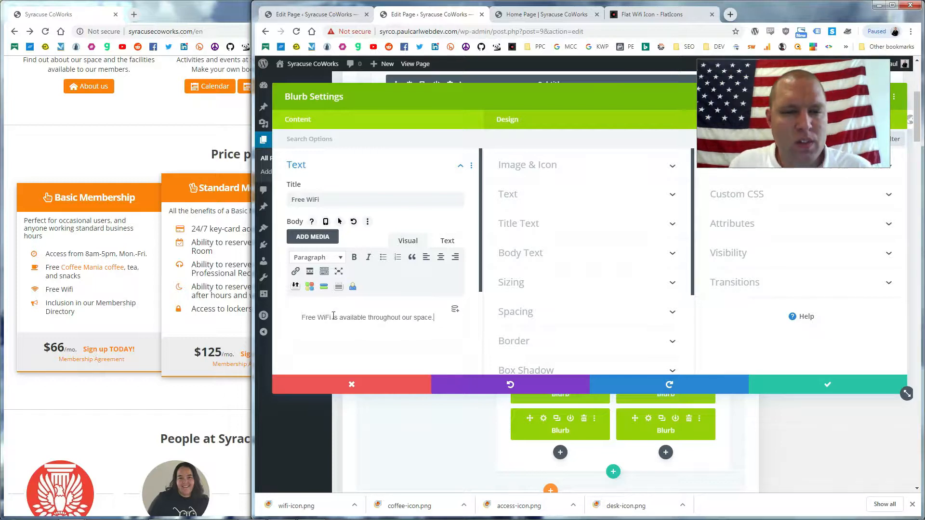
pyautogui.click(317, 313)
pyautogui.write('high-spee')
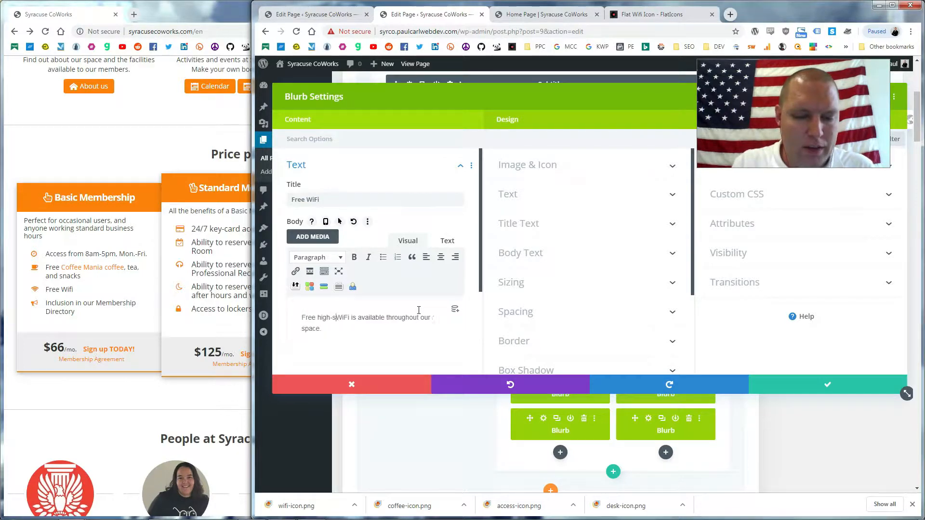
pyautogui.write('d')
pyautogui.click(386, 330)
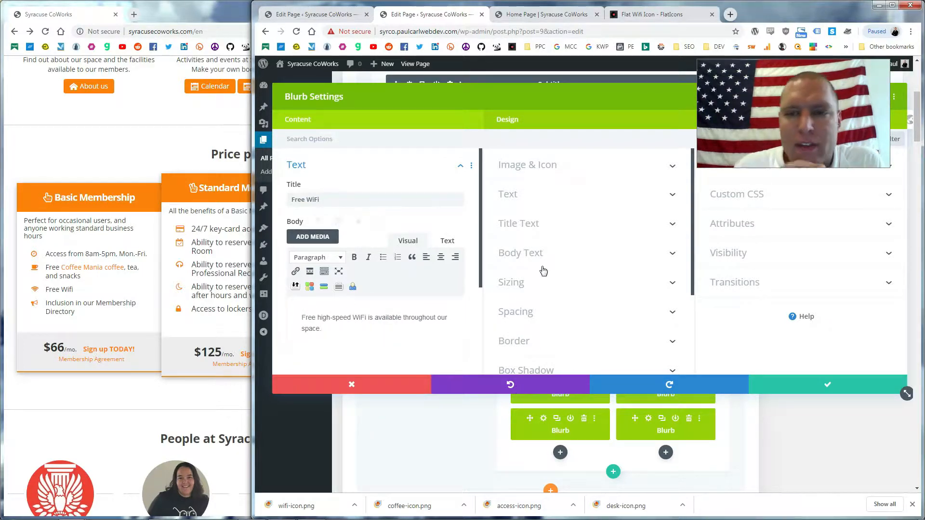
# Set the Free WiFi blurb's admin label to "wifi" and save the blurb settings.
pyautogui.scroll(-2, 562, 270)
pyautogui.scroll(5, 566, 284)
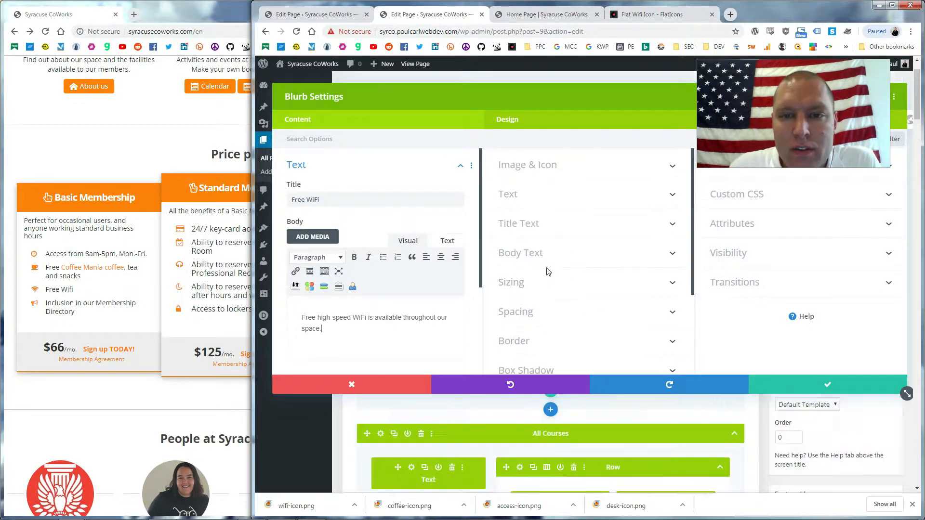
pyautogui.scroll(-3, 424, 300)
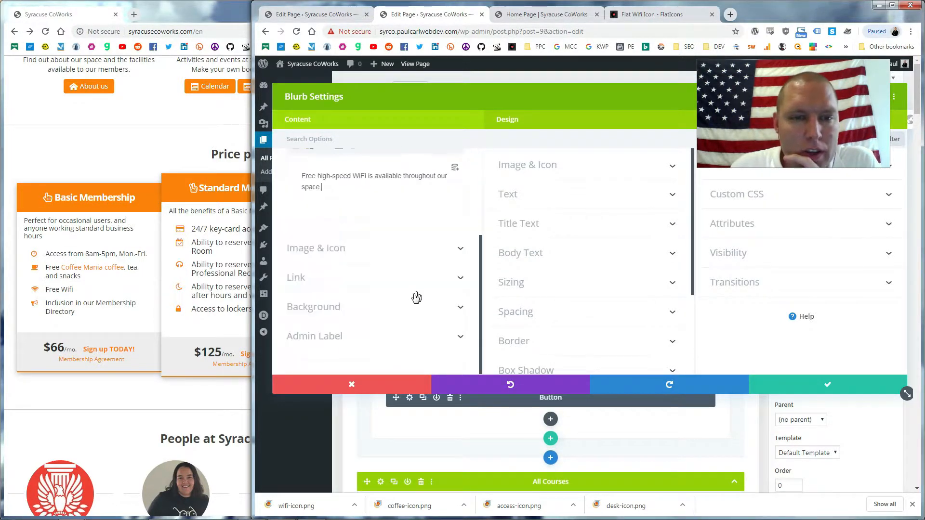
pyautogui.click(350, 335)
pyautogui.click(328, 331)
pyautogui.click(331, 324)
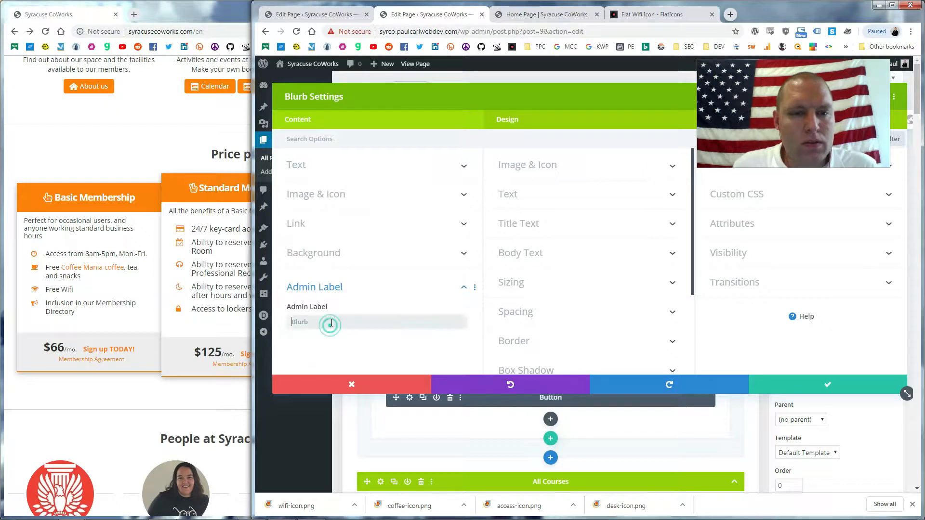
pyautogui.write('wifi')
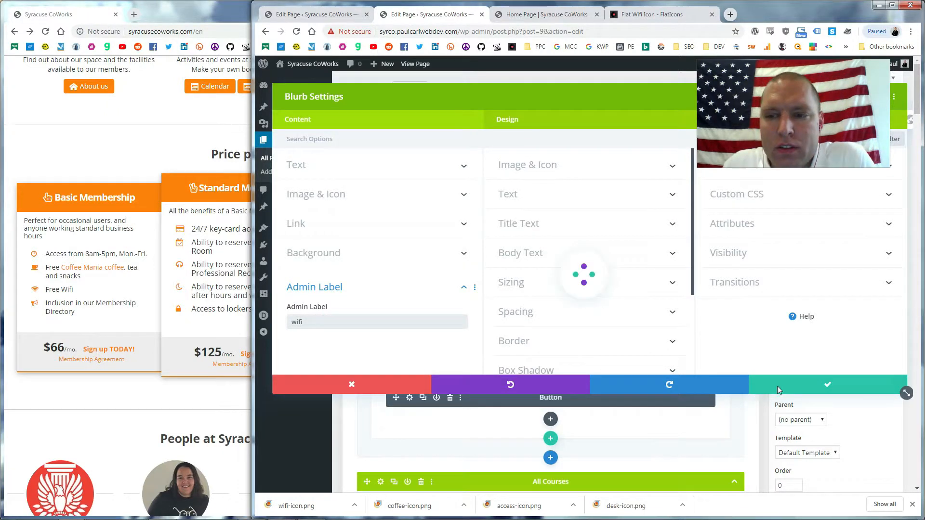
pyautogui.scroll(-6, 684, 316)
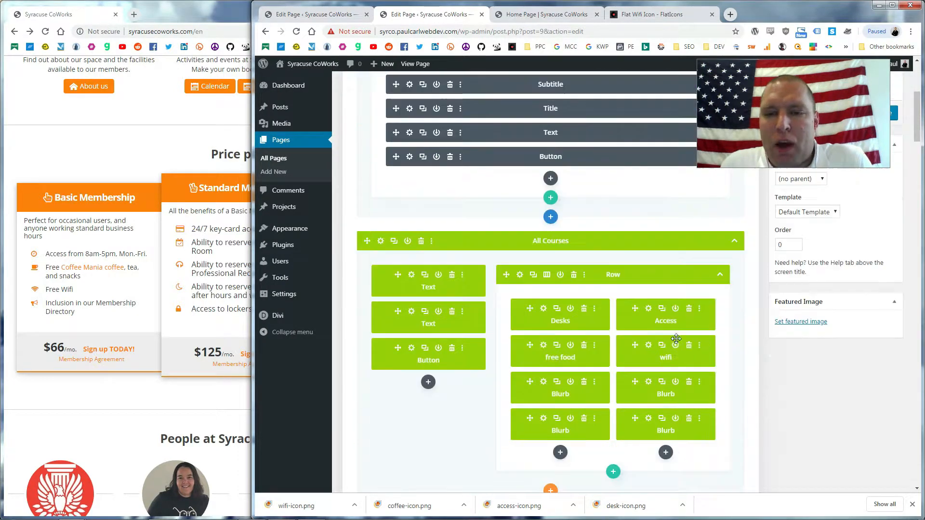
# Check the existing Syracuse CoWorks price plans for the membership directory benefit and search FlatIcons for "directory".
pyautogui.scroll(-4, 607, 260)
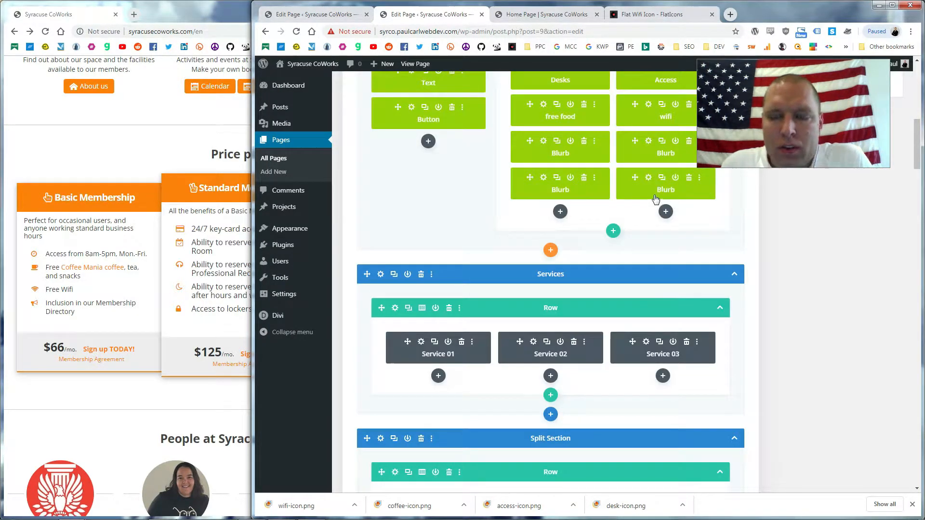
pyautogui.scroll(4, 662, 215)
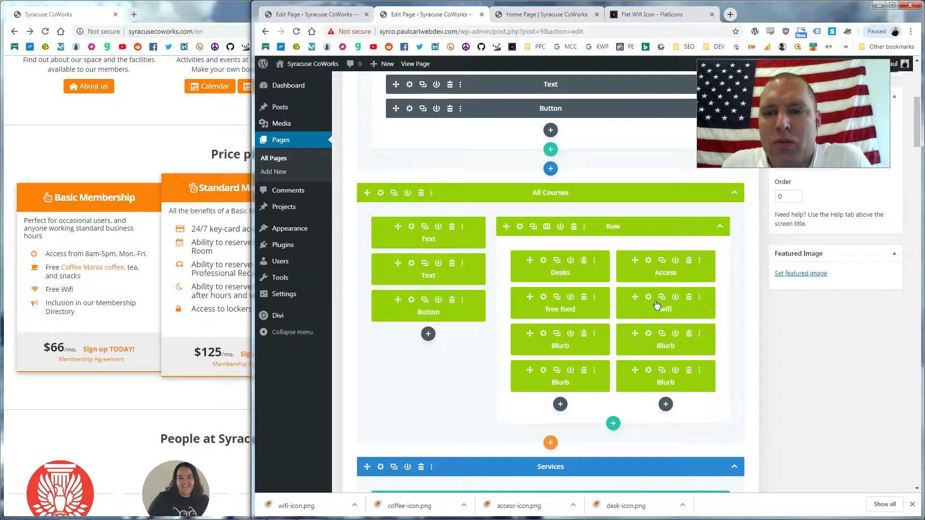
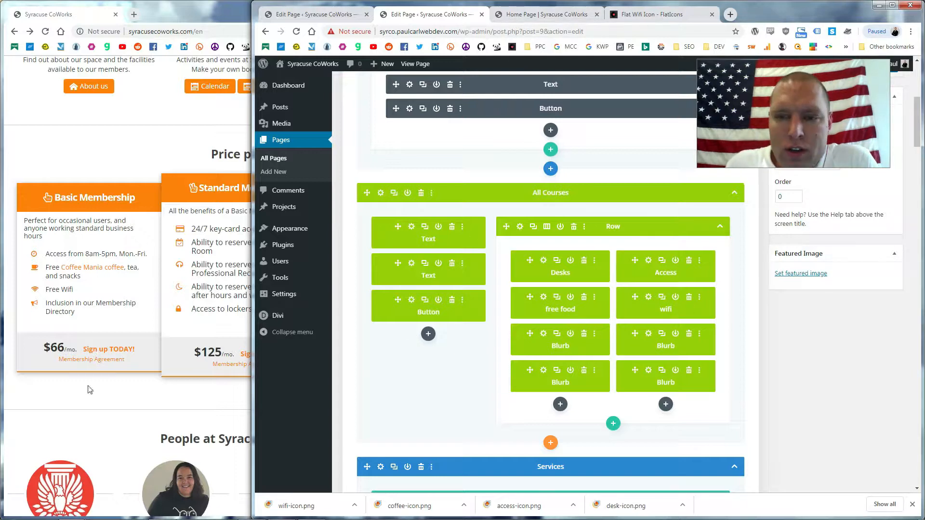
pyautogui.click(200, 291)
pyautogui.moveTo(193, 284); pyautogui.dragTo(253, 313)
pyautogui.click(282, 316)
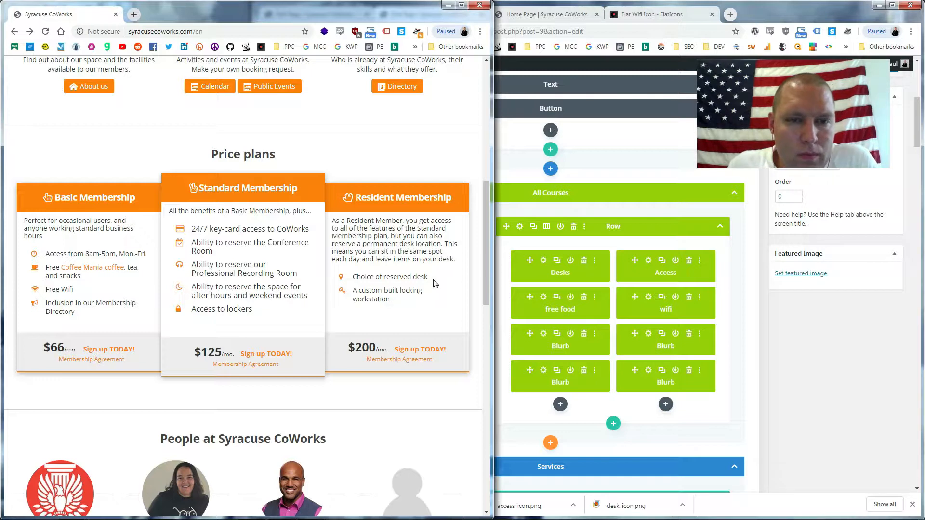
pyautogui.moveTo(103, 311); pyautogui.dragTo(46, 303)
pyautogui.click(686, 177)
pyautogui.click(634, 18)
pyautogui.scroll(5, 670, 174)
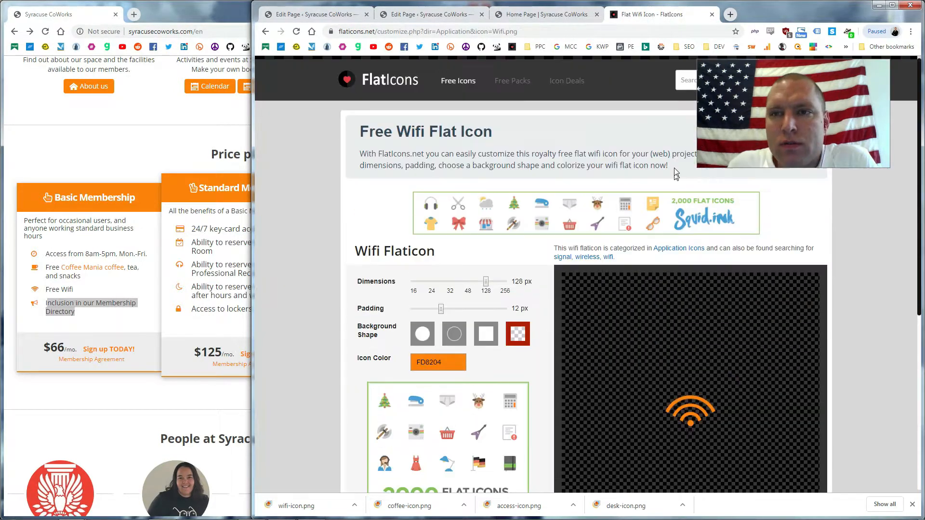
pyautogui.click(680, 81)
pyautogui.write('direc')
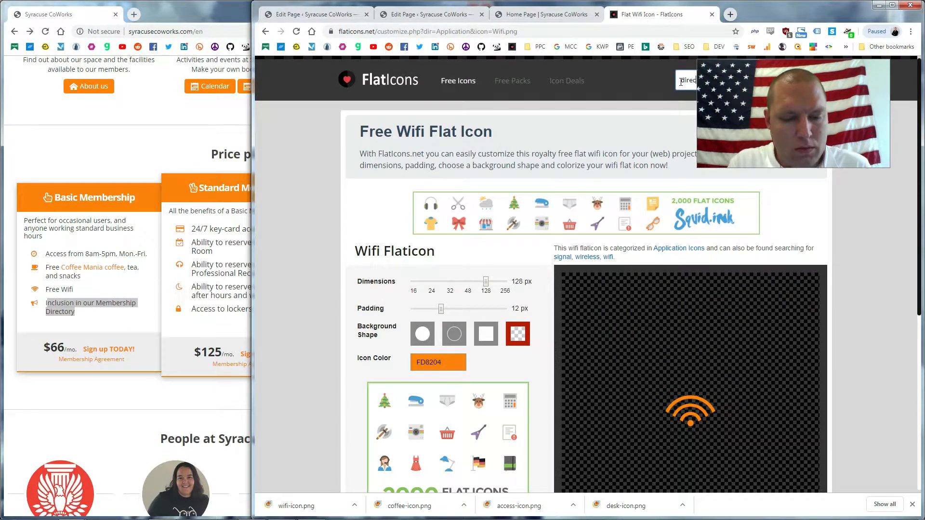
pyautogui.press('Return')
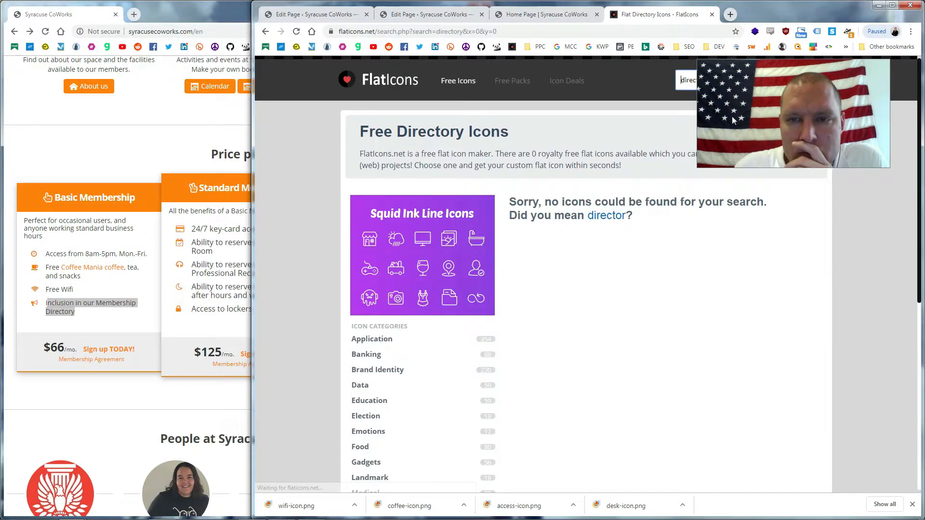
# Search FlatIcons for "users" instead.
pyautogui.click(718, 81)
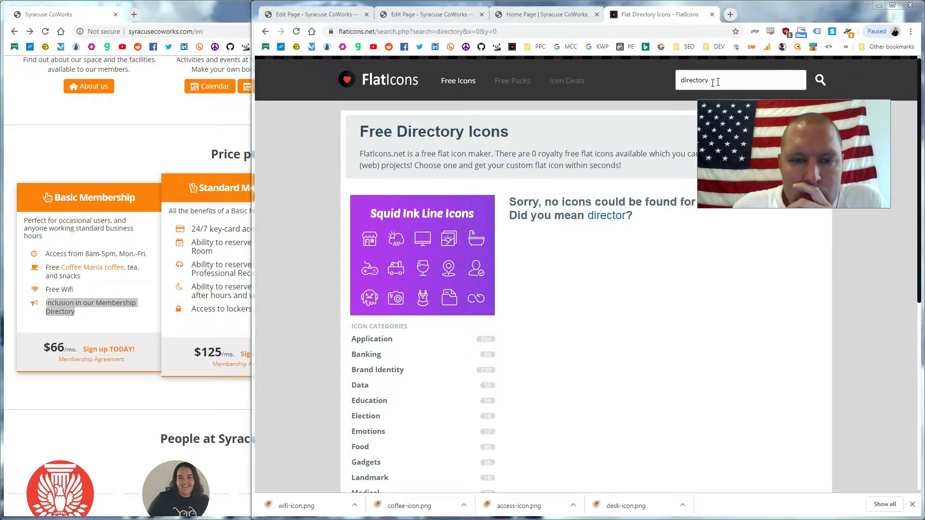
pyautogui.hotkey('ctrl', 'a')
pyautogui.write('users')
pyautogui.press('Return')
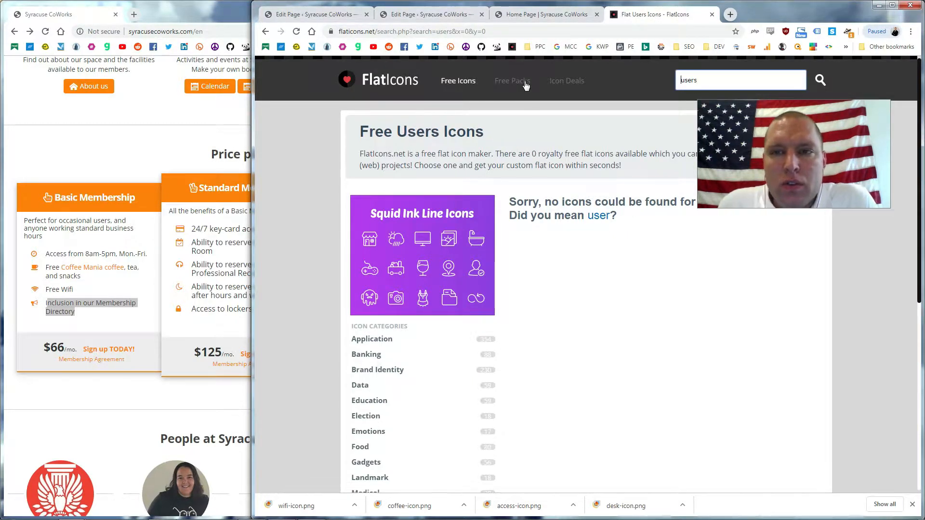
# Switch the FlatIcons search to "user" and open the User-Group icon for customizing.
pyautogui.click(595, 215)
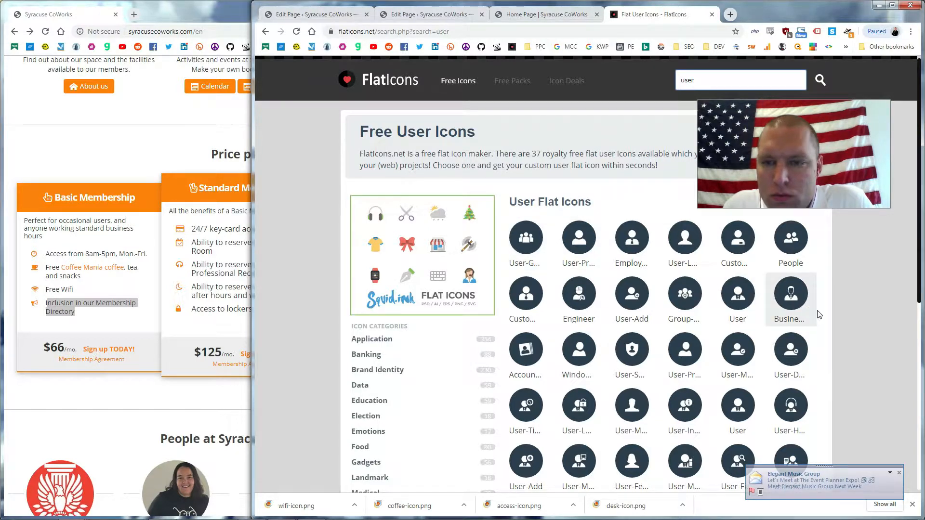
pyautogui.scroll(-4, 836, 268)
pyautogui.scroll(4, 834, 271)
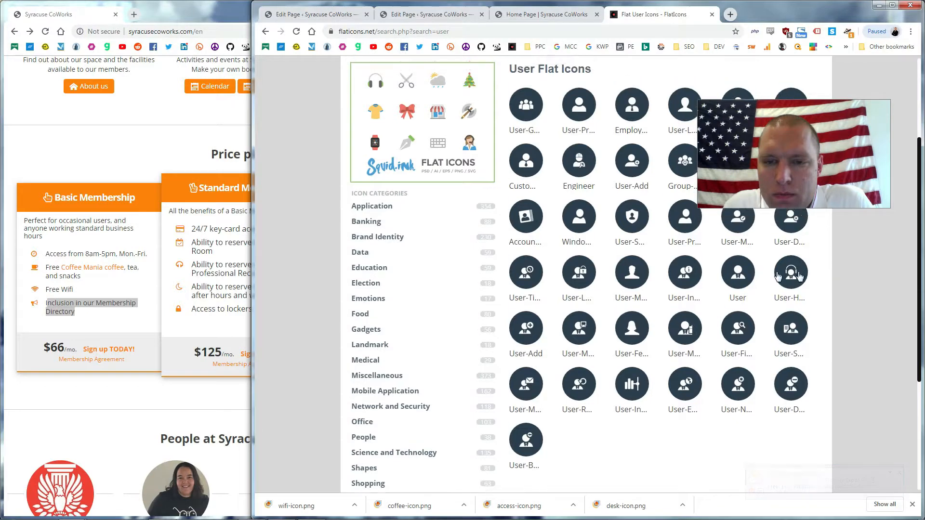
pyautogui.click(520, 236)
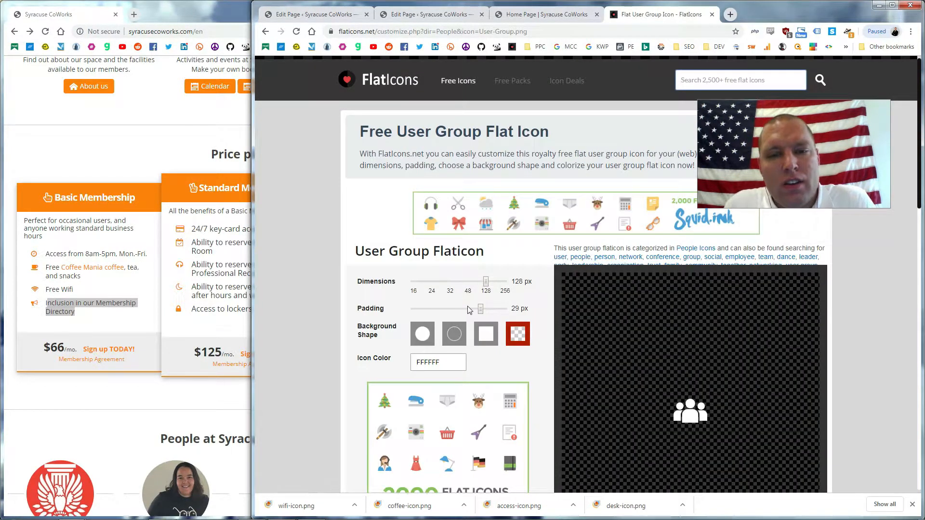
# Set the user group icon's padding to 12 px and its color to FD8204.
pyautogui.moveTo(480, 309); pyautogui.dragTo(442, 312)
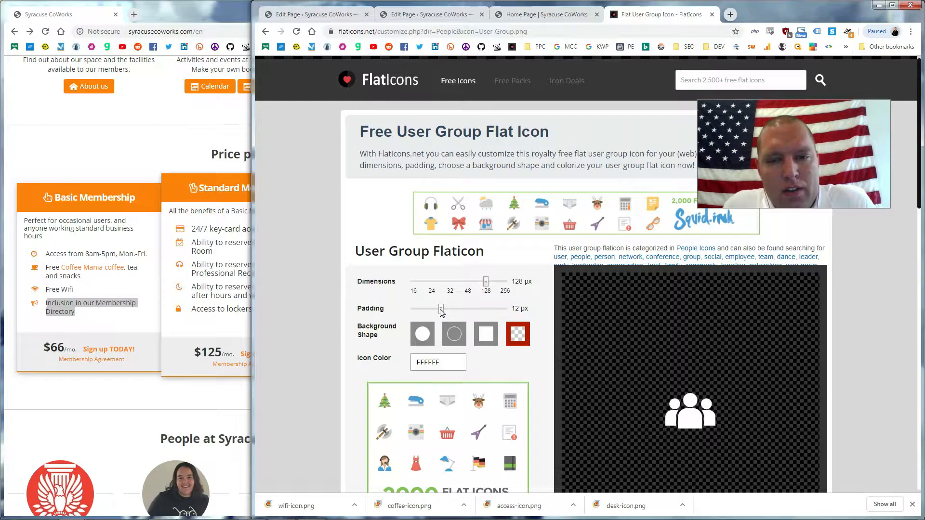
pyautogui.click(446, 363)
pyautogui.hotkey('ctrl', 'a')
pyautogui.write('FD8204')
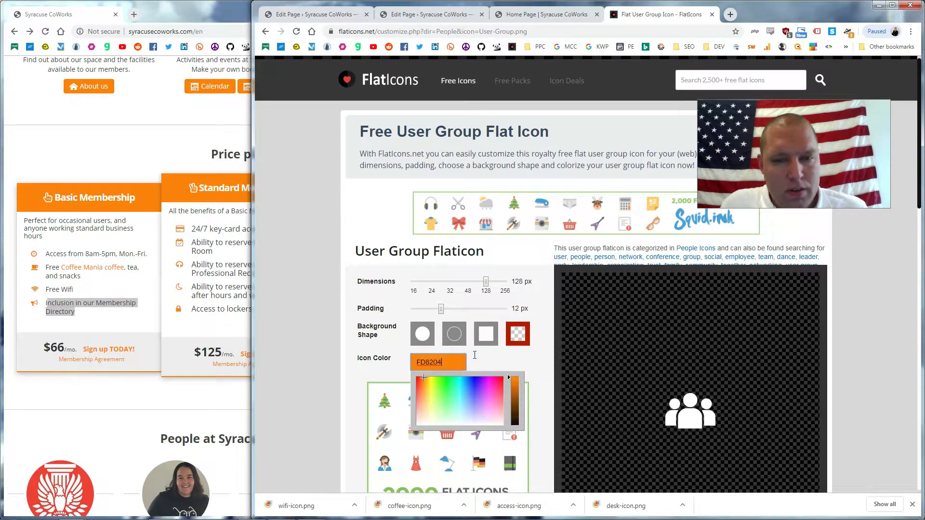
pyautogui.click(493, 355)
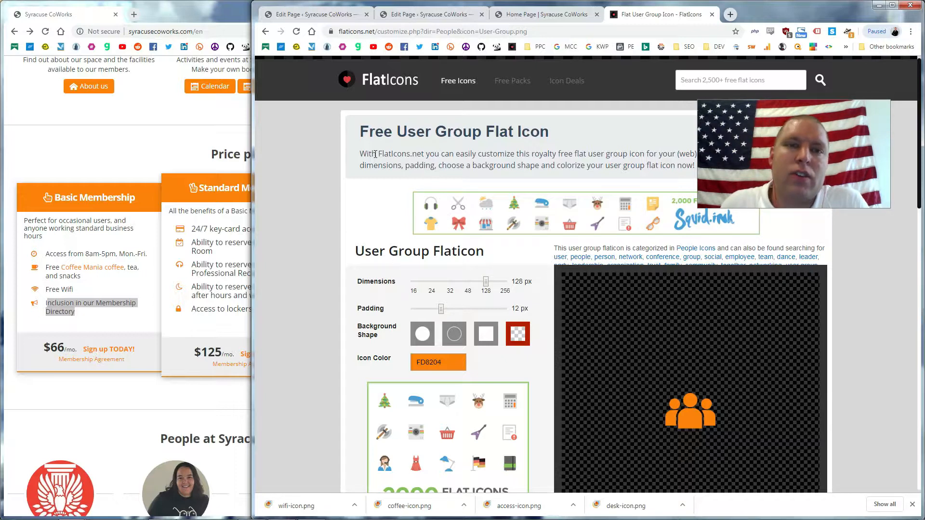
# Download the user group icon as a PNG and save it to the Desktop as "directory-icon".
pyautogui.scroll(-4, 482, 289)
pyautogui.click(491, 350)
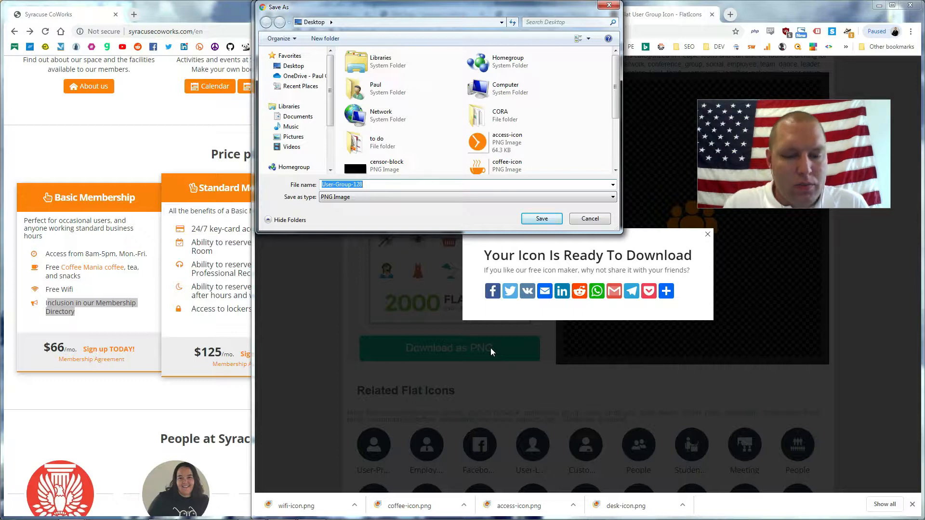
pyautogui.write('directory-icon')
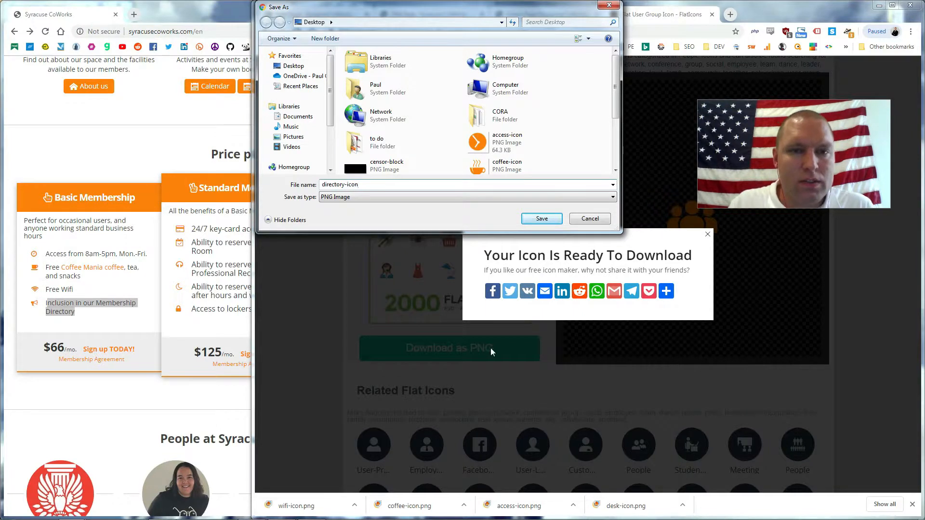
pyautogui.press('Return')
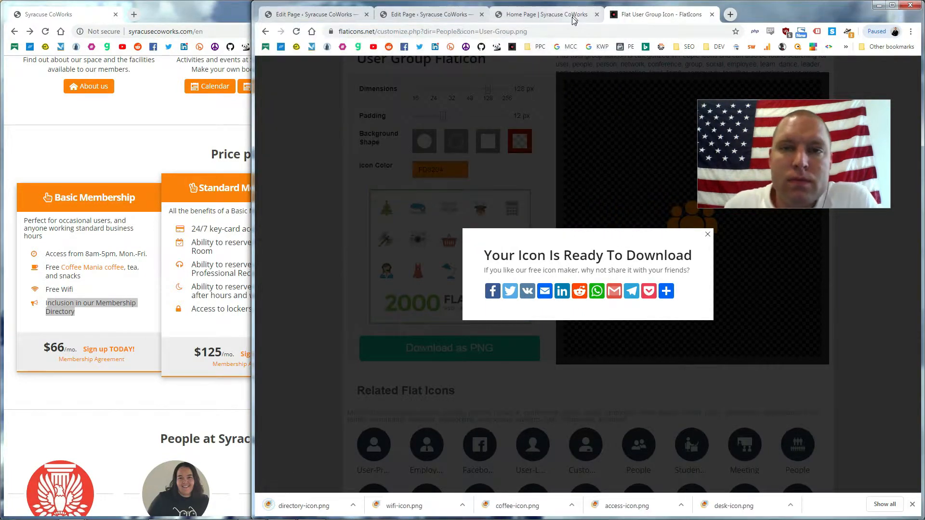
# Open the UX Design blurb's settings in the Divi page editor and change its title to "Membership Directory".
pyautogui.click(573, 17)
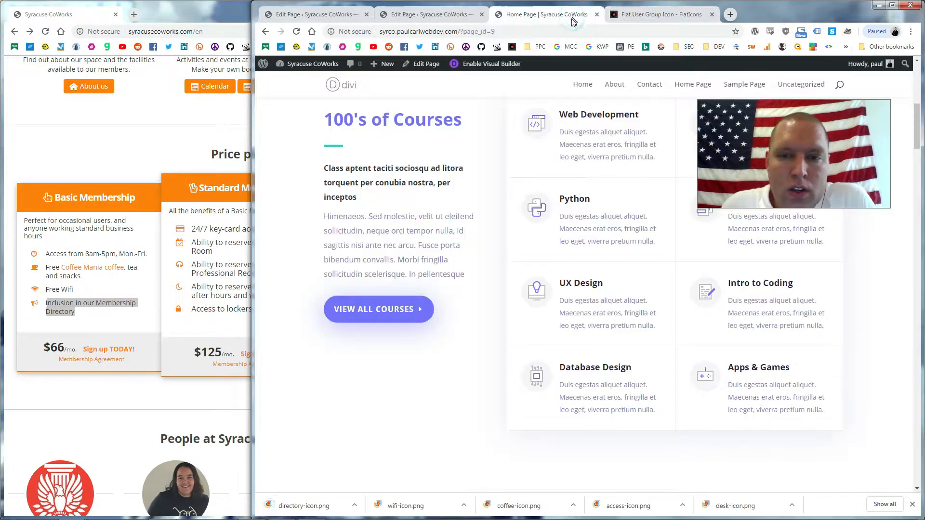
pyautogui.click(450, 15)
pyautogui.click(544, 335)
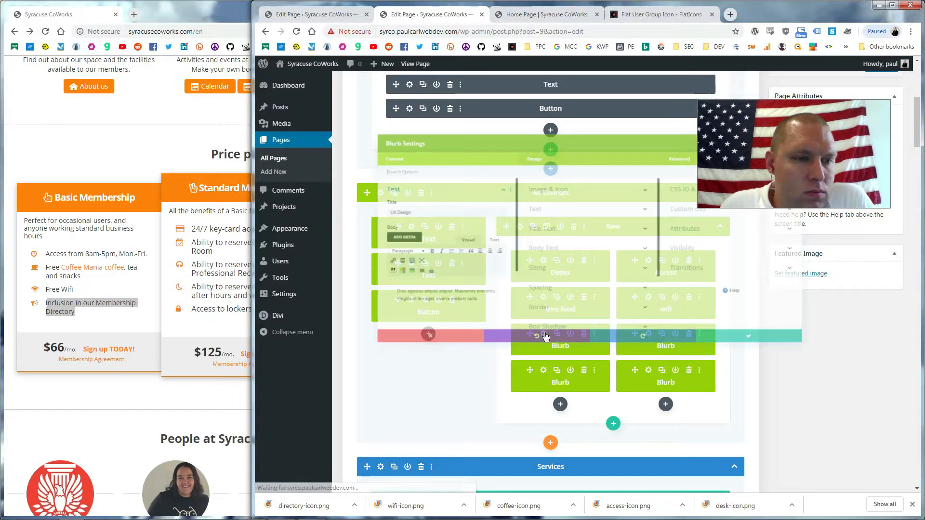
pyautogui.click(289, 199)
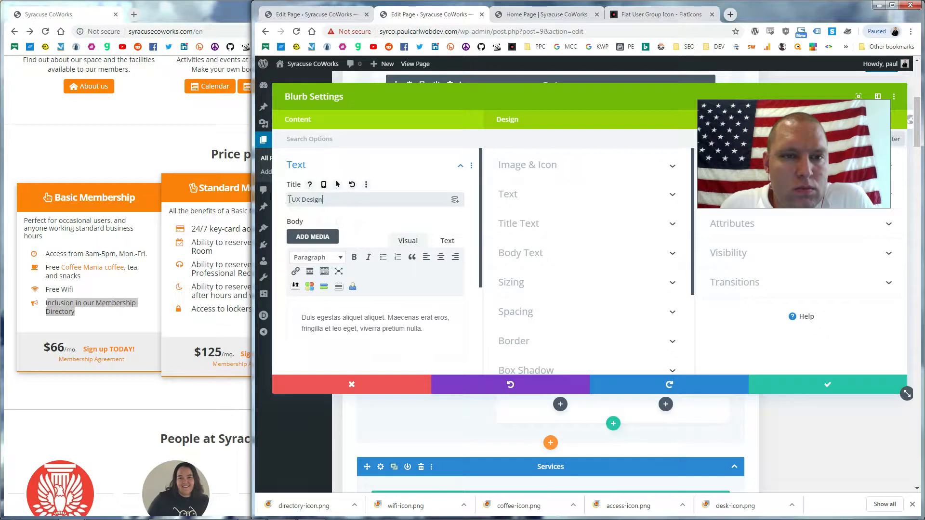
pyautogui.hotkey('ctrl', 'a')
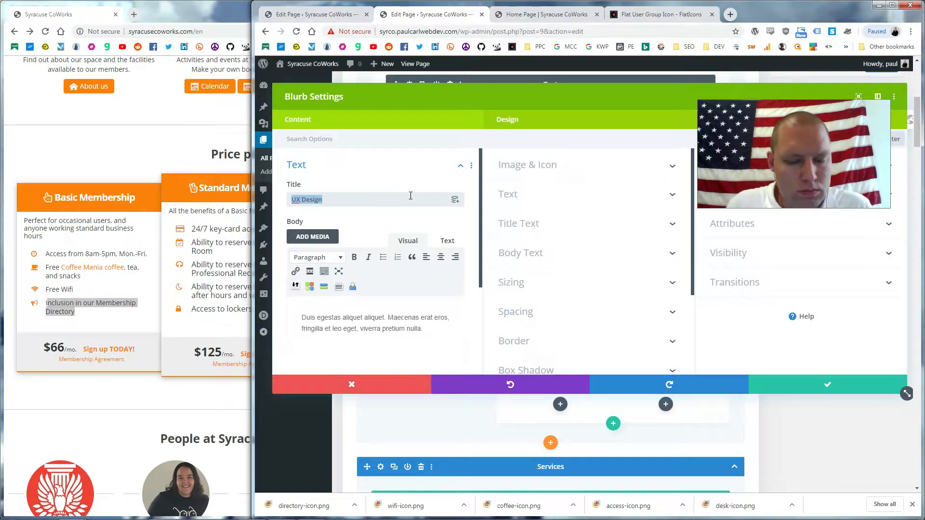
pyautogui.write('Membership')
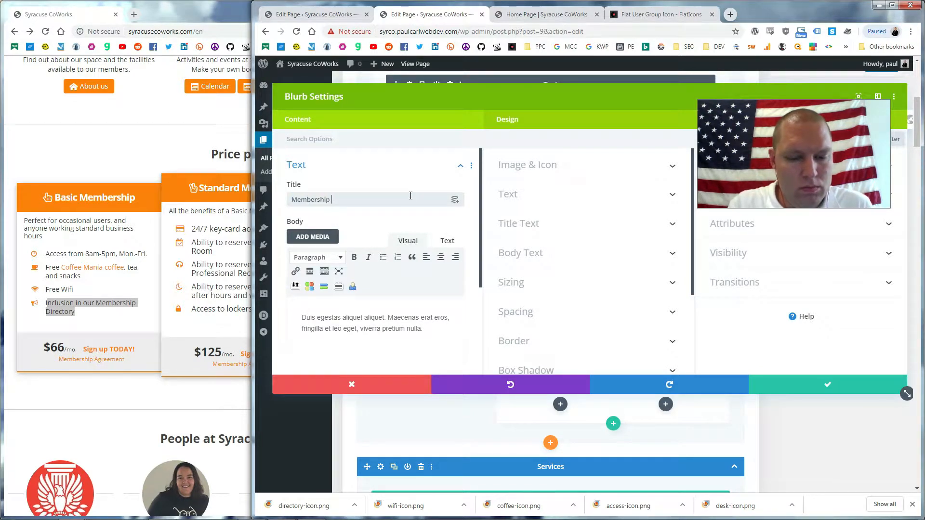
# Replace the blurb's body text with "Members are showcased in our membership directory where they can promote their companies.".
pyautogui.click(427, 336)
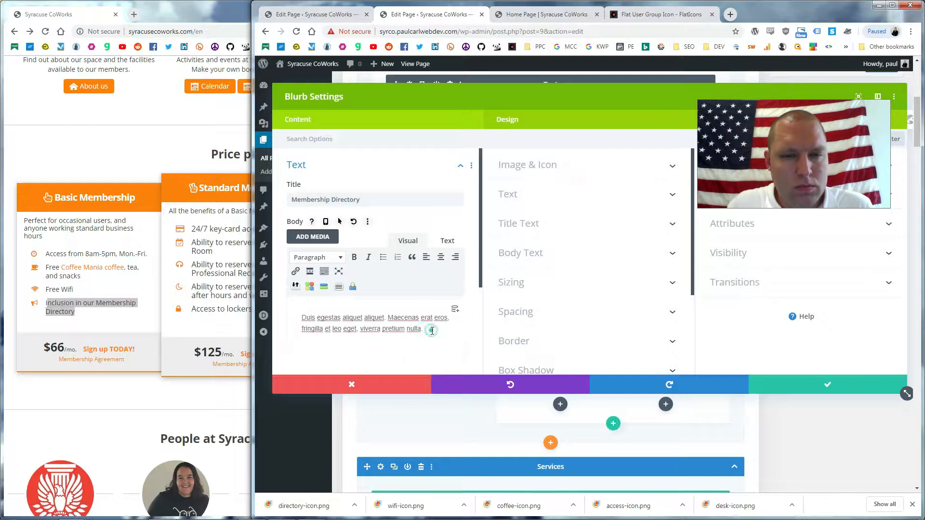
pyautogui.hotkey('ctrl', 'a')
pyautogui.write('Members')
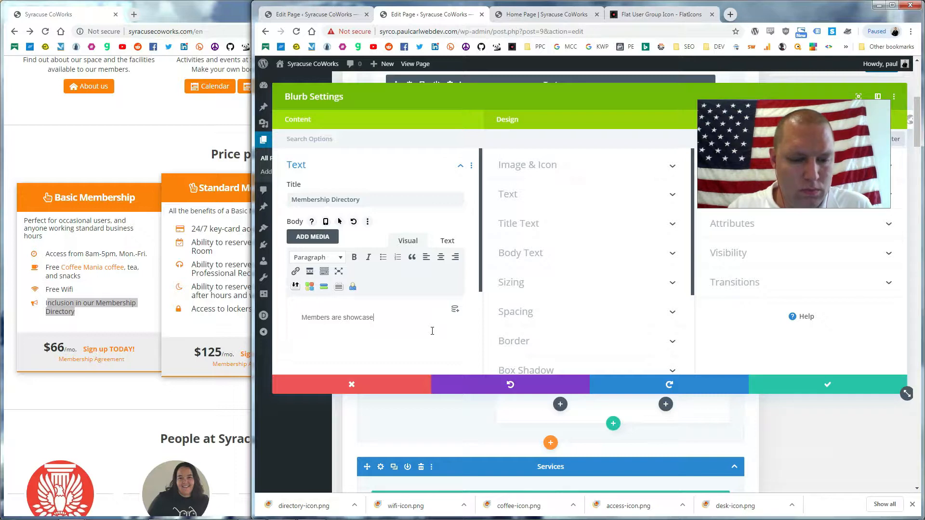
pyautogui.write('are showcased in our membership directory where they can promote the')
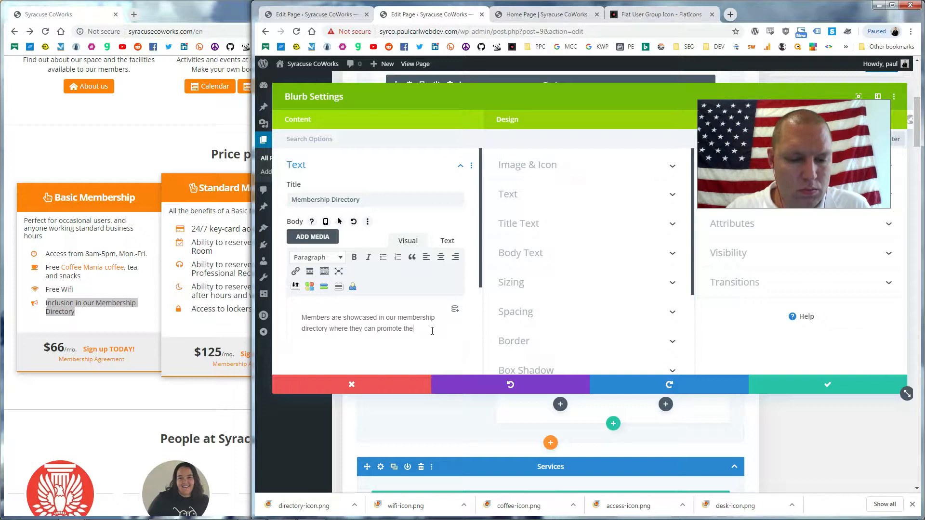
pyautogui.write("'s")
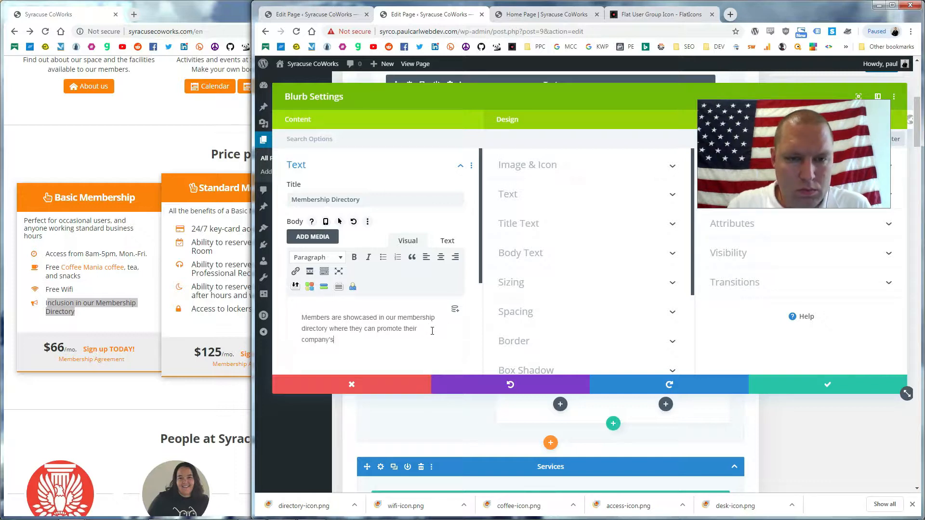
pyautogui.press('BackSpace')
pyautogui.press('BackSpace')
pyautogui.press('BackSpace')
pyautogui.write('ies.')
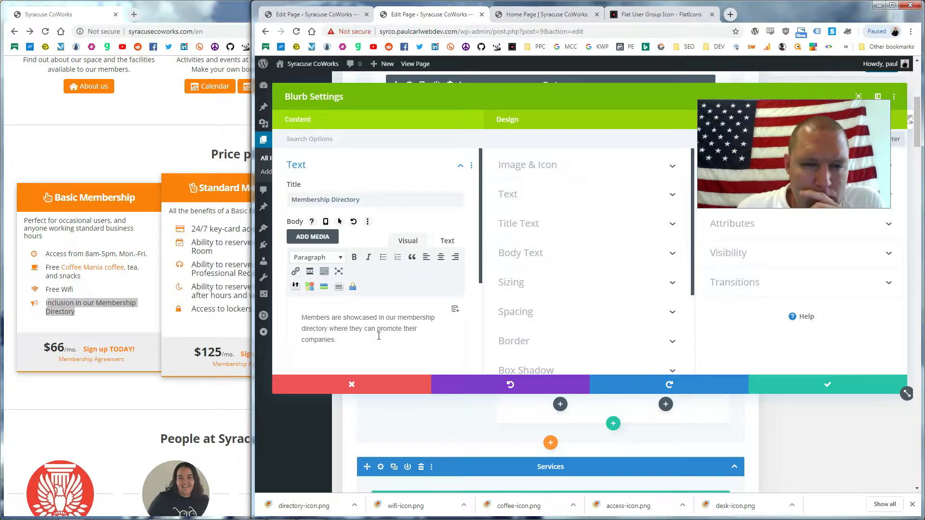
# Reword the end of the Membership Directory body text to "where you can promote you company.".
pyautogui.moveTo(352, 330); pyautogui.dragTo(362, 331)
pyautogui.write('you')
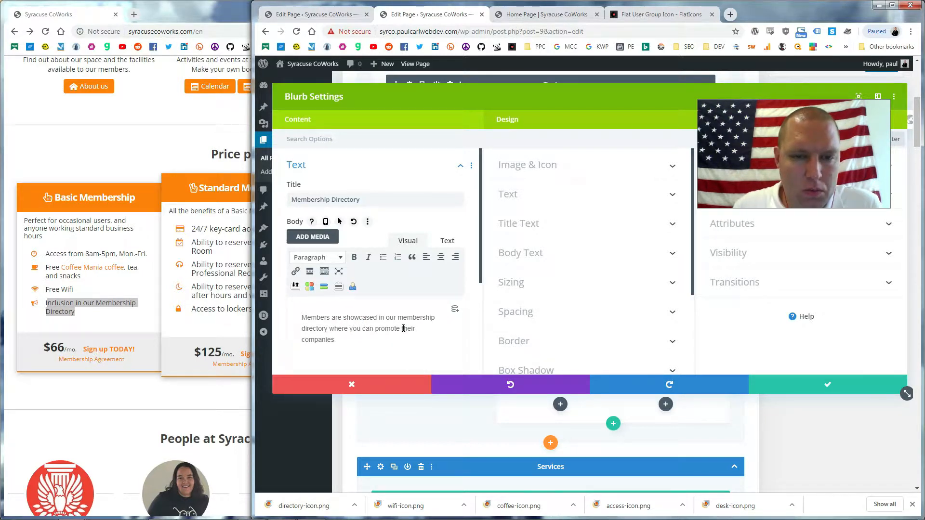
pyautogui.moveTo(402, 329); pyautogui.dragTo(421, 344)
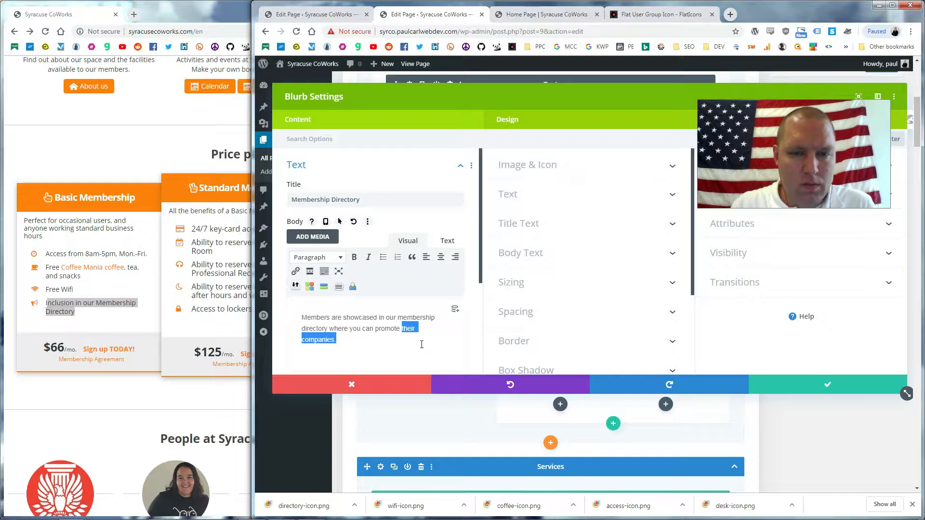
pyautogui.write('yo')
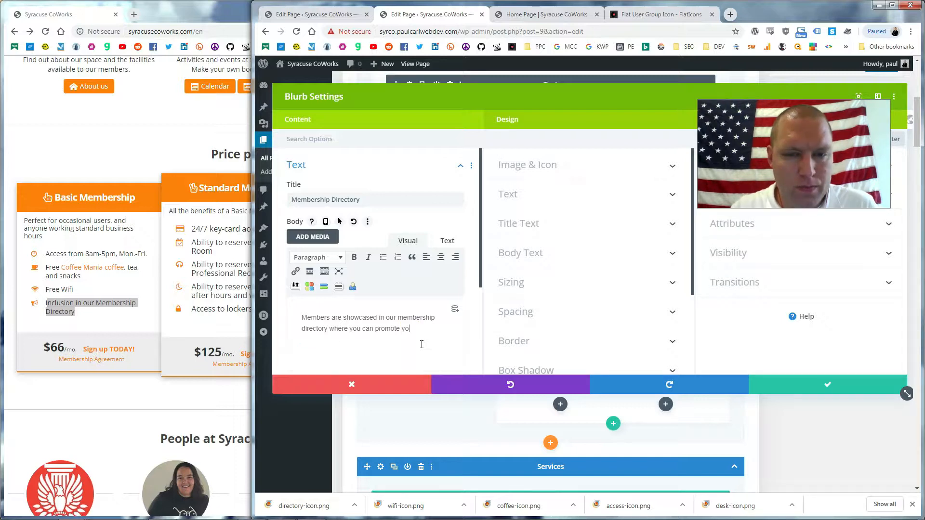
pyautogui.write('urcompany.')
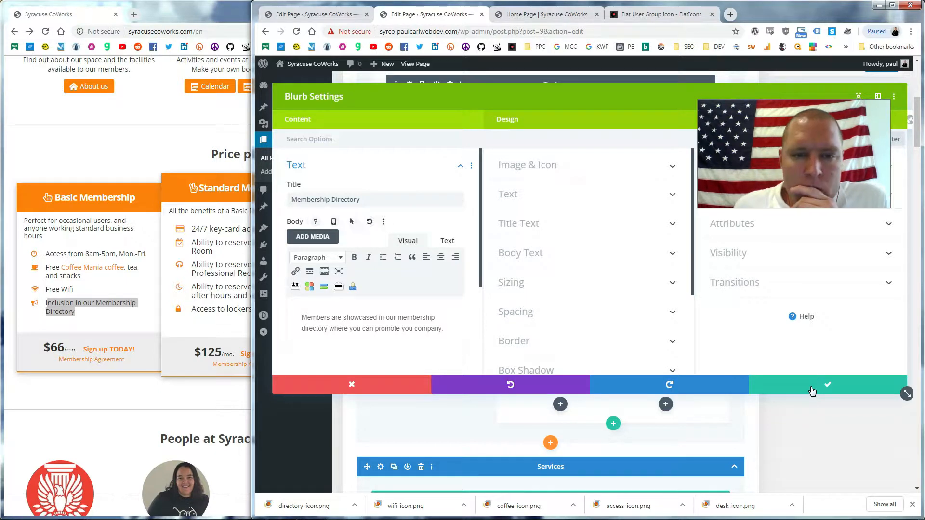
# Correct "you company" to "your company" in the Membership Directory blurb's body text and save the blurb.
pyautogui.click(413, 329)
pyautogui.write('r')
pyautogui.click(817, 382)
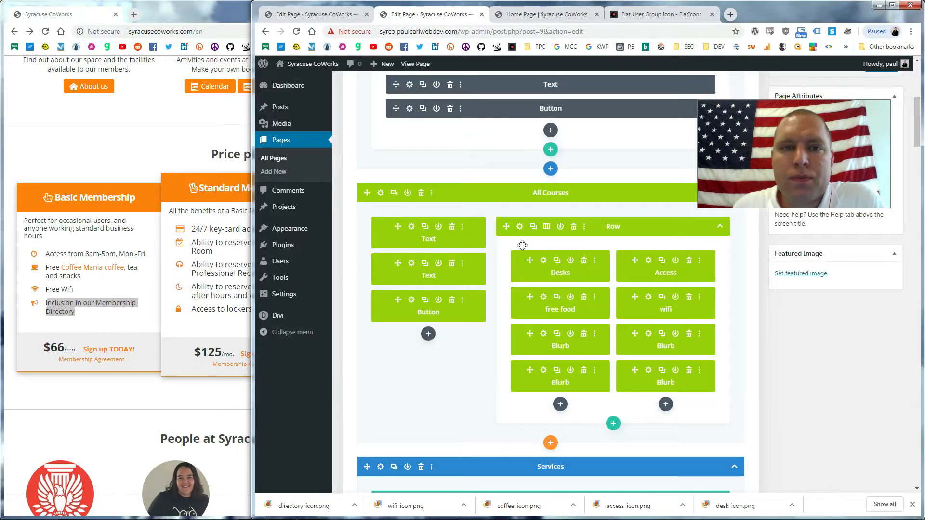
# Set the Membership Directory blurb's admin label to "directory" and save the blurb.
pyautogui.click(544, 334)
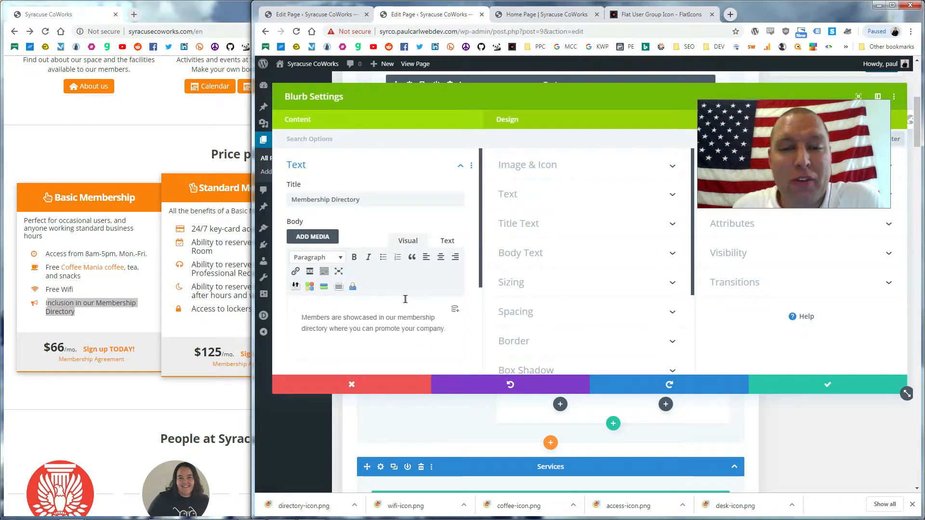
pyautogui.scroll(-3, 417, 306)
pyautogui.click(355, 347)
pyautogui.click(314, 324)
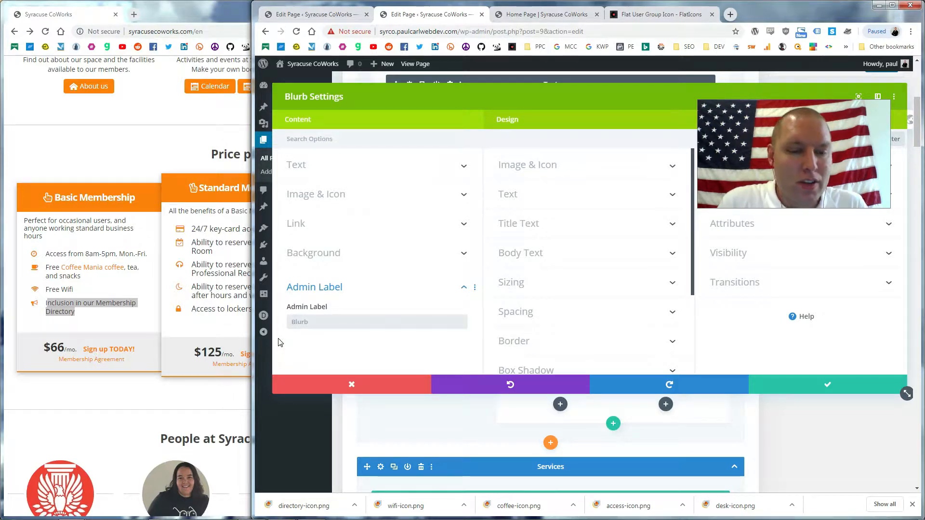
pyautogui.write('directo')
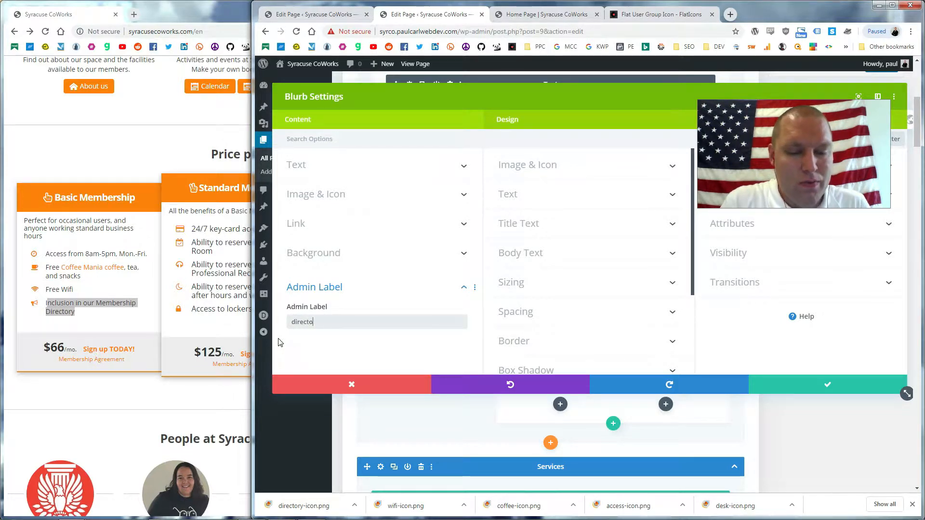
pyautogui.click(825, 384)
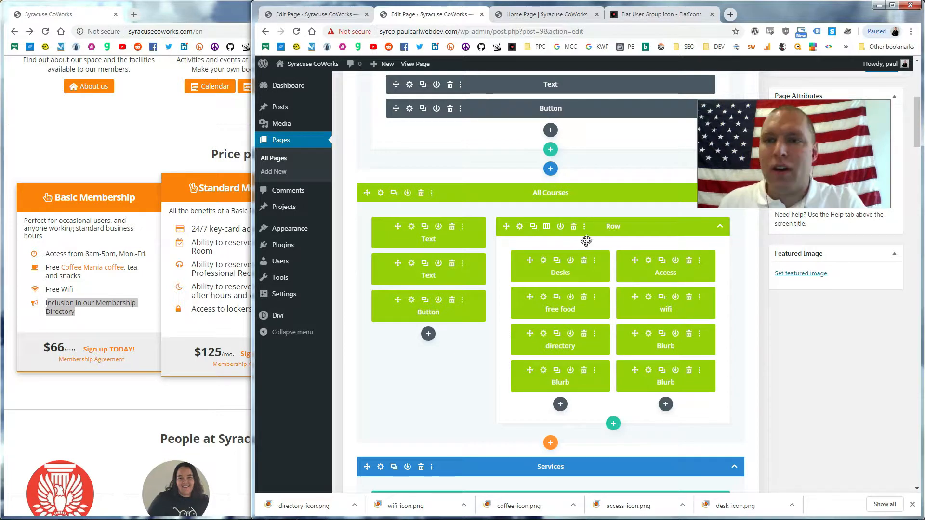
# Review the UX Design and Intro to Coding blurb text on the live home page and return to the page editor.
pyautogui.click(551, 19)
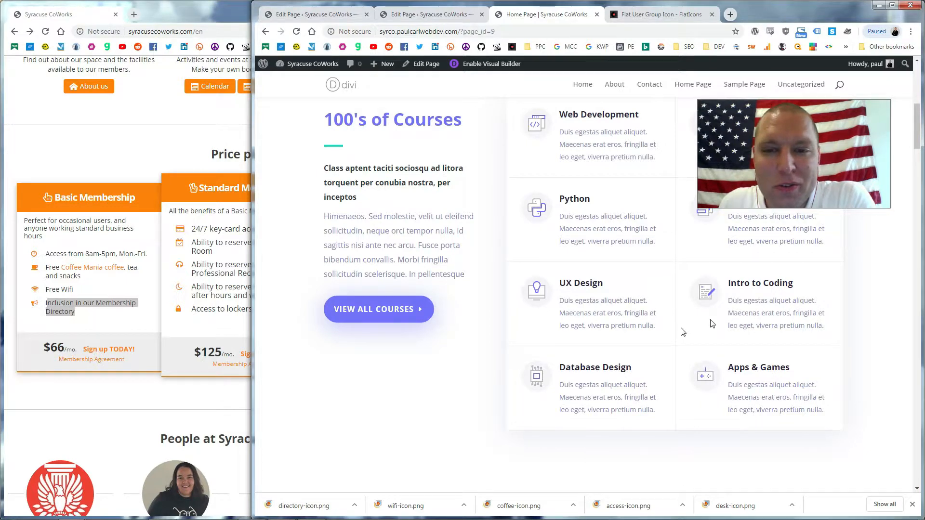
pyautogui.moveTo(785, 313); pyautogui.dragTo(735, 301)
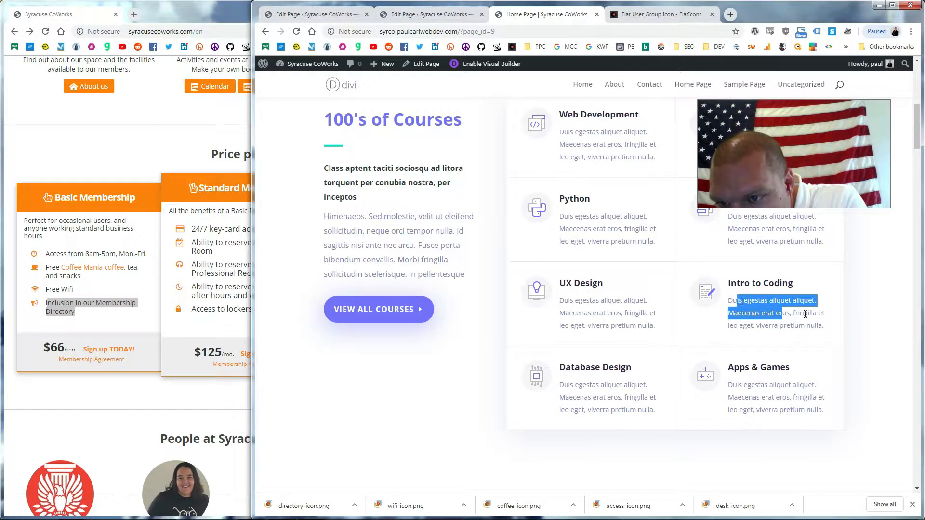
pyautogui.click(810, 313)
pyautogui.moveTo(579, 301); pyautogui.dragTo(642, 321)
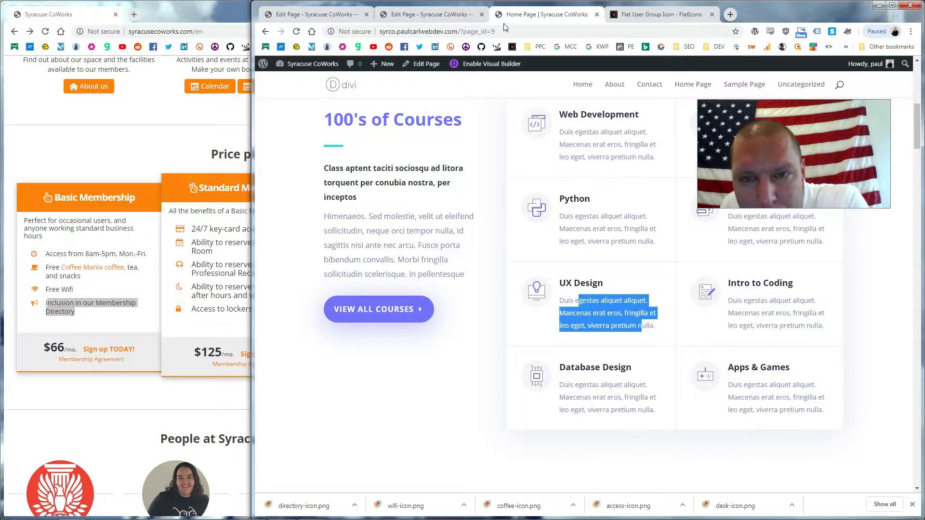
pyautogui.click(438, 16)
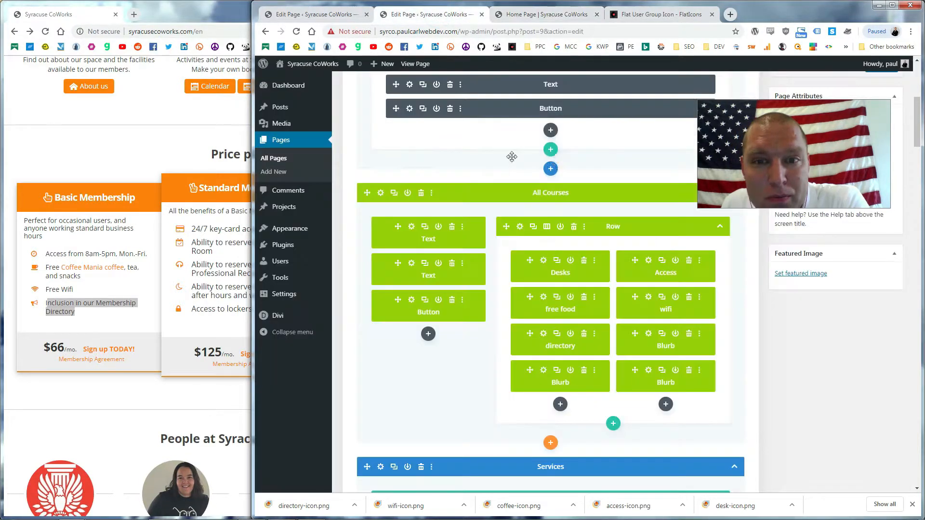
# Examine the title text styling and color in the Desks blurb's design settings.
pyautogui.click(543, 260)
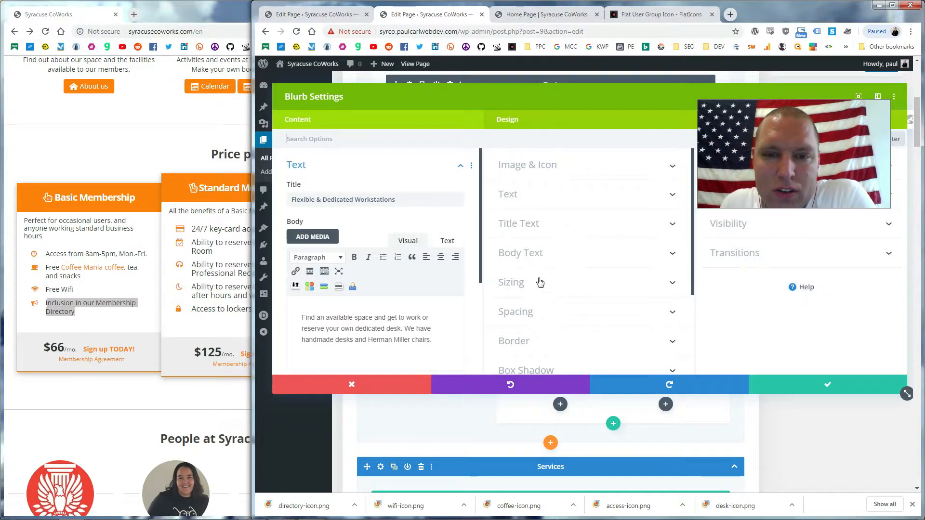
pyautogui.click(536, 192)
pyautogui.scroll(-1, 601, 248)
pyautogui.scroll(-3, 601, 247)
pyautogui.click(553, 180)
pyautogui.scroll(5, 555, 230)
pyautogui.scroll(-3, 557, 230)
pyautogui.scroll(-3, 555, 237)
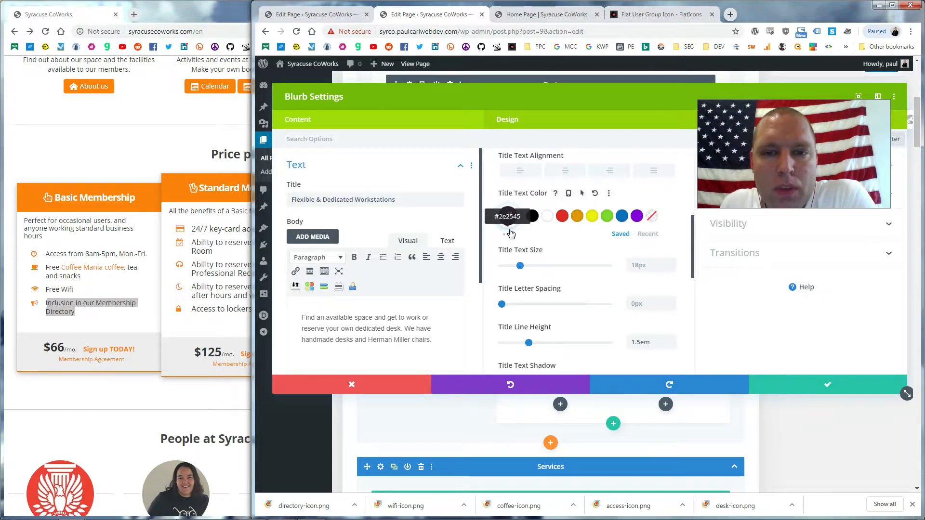
pyautogui.click(507, 216)
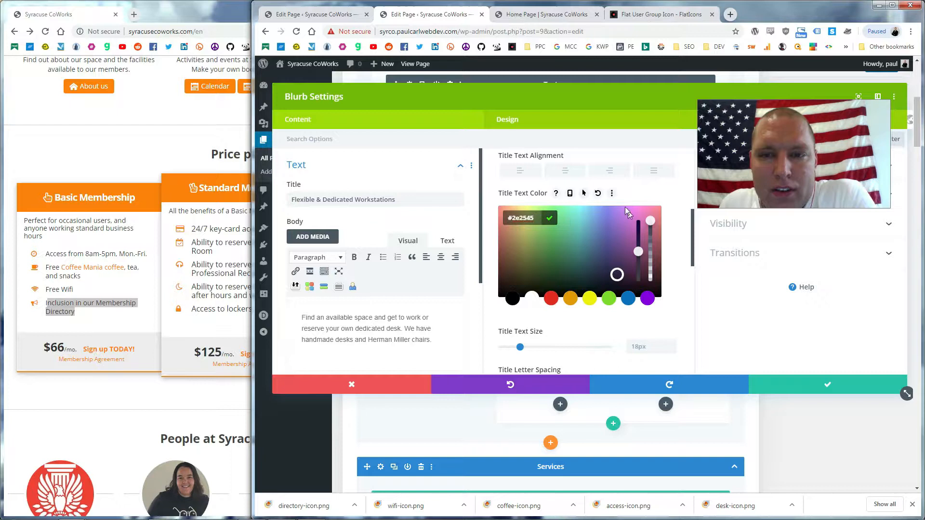
pyautogui.click(640, 185)
pyautogui.click(504, 217)
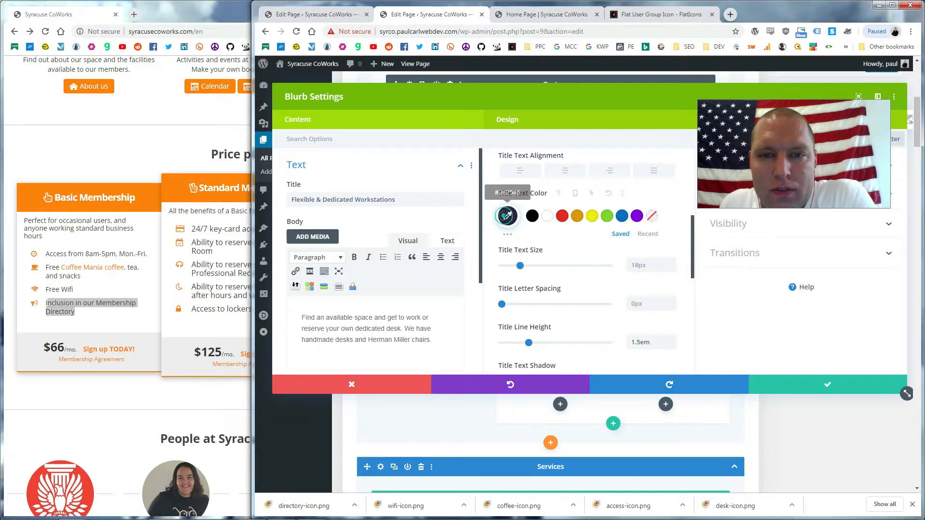
# Try resetting the Desks blurb's title text color, and leave the blurb's settings without saving.
pyautogui.click(598, 193)
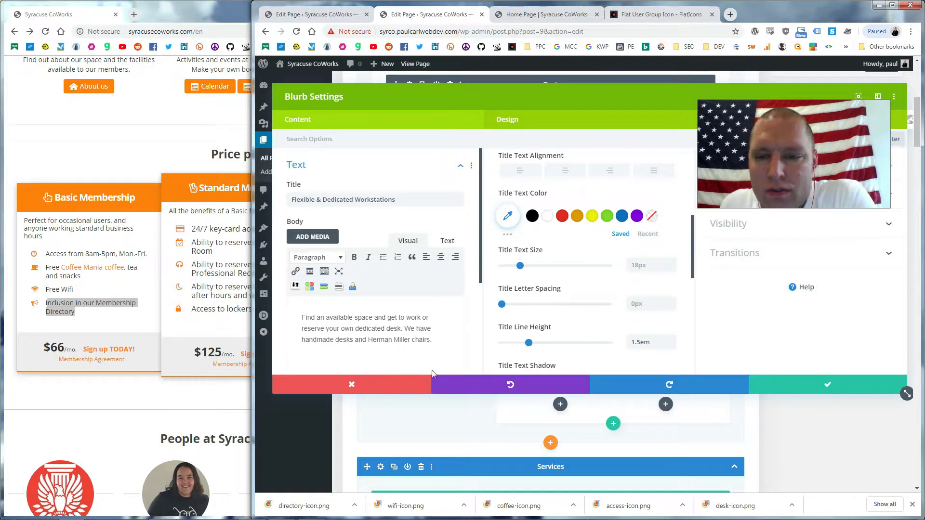
pyautogui.click(348, 387)
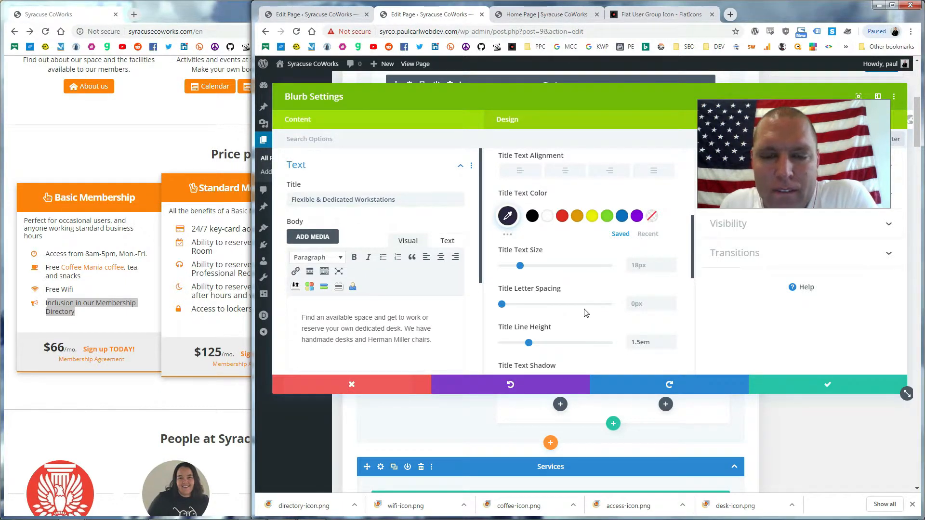
pyautogui.click(595, 260)
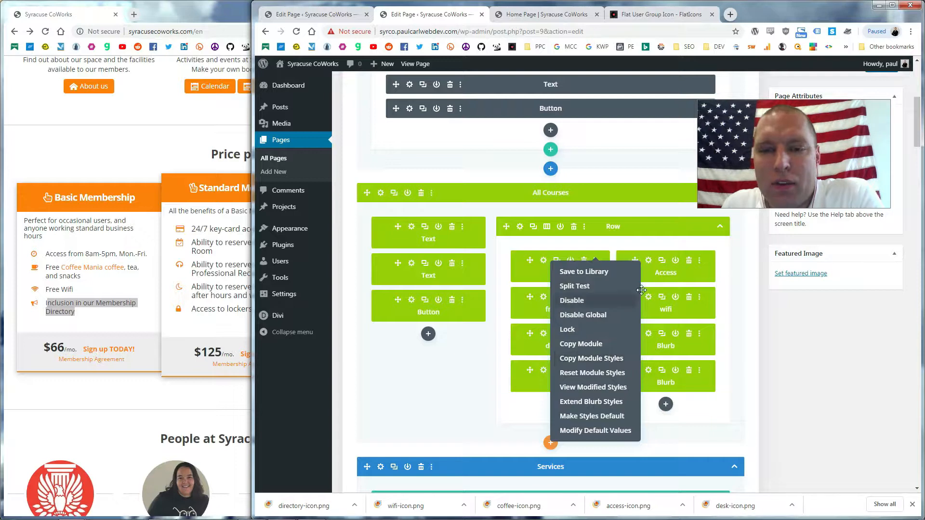
pyautogui.click(443, 383)
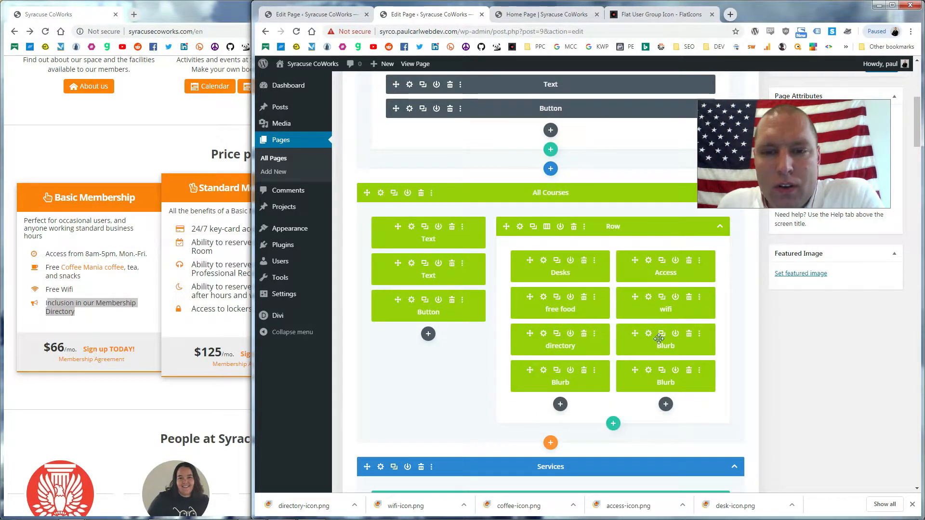
# Check the Standard Membership benefits on the Syracuse CoWorks site and retitle the Intro to Coding blurb "Conference Room".
pyautogui.click(215, 295)
pyautogui.moveTo(306, 296); pyautogui.dragTo(196, 273)
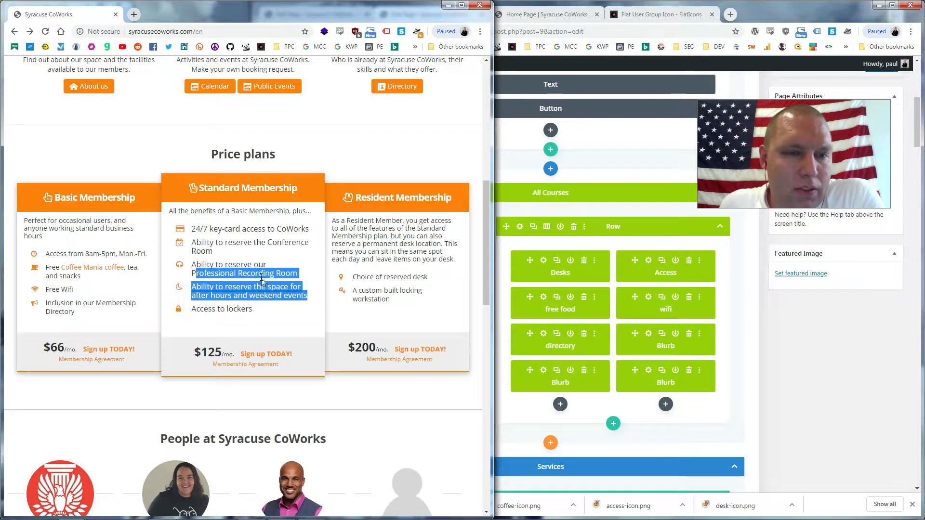
pyautogui.click(648, 336)
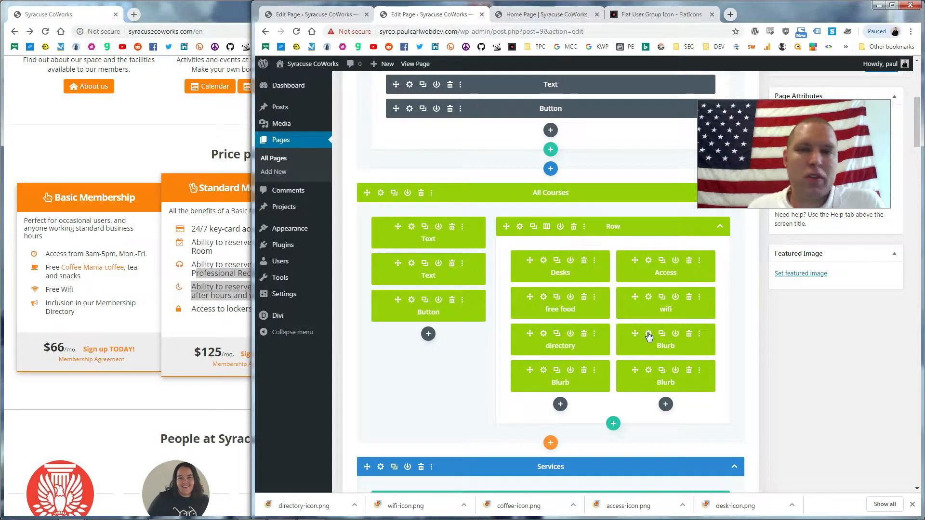
pyautogui.click(648, 335)
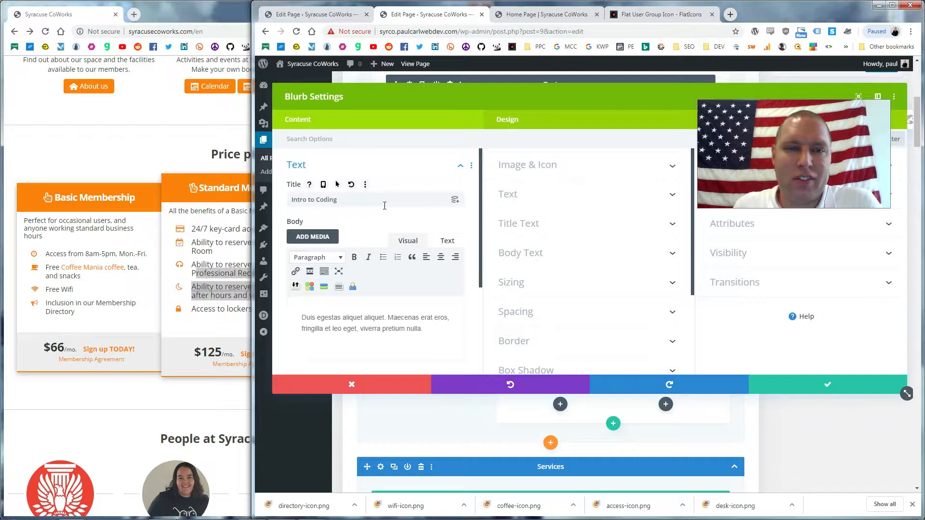
pyautogui.moveTo(365, 200); pyautogui.dragTo(177, 208)
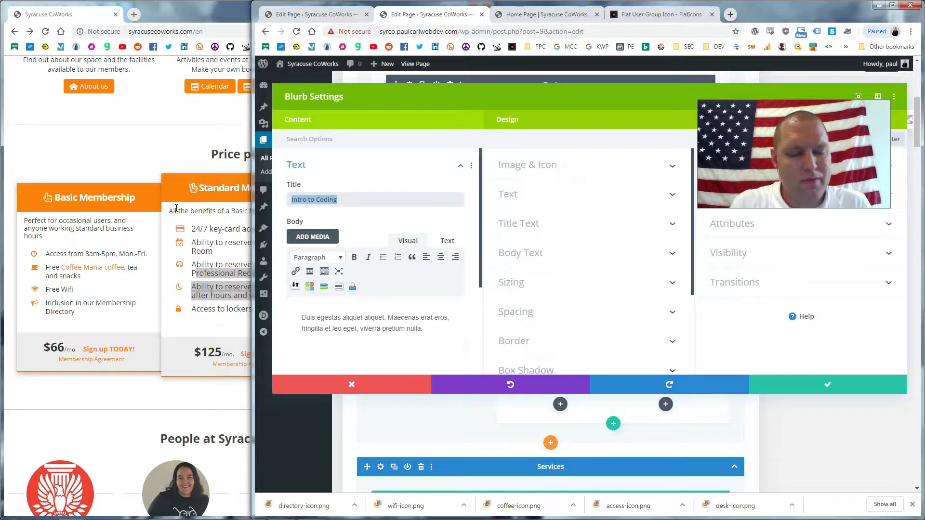
pyautogui.write('Re')
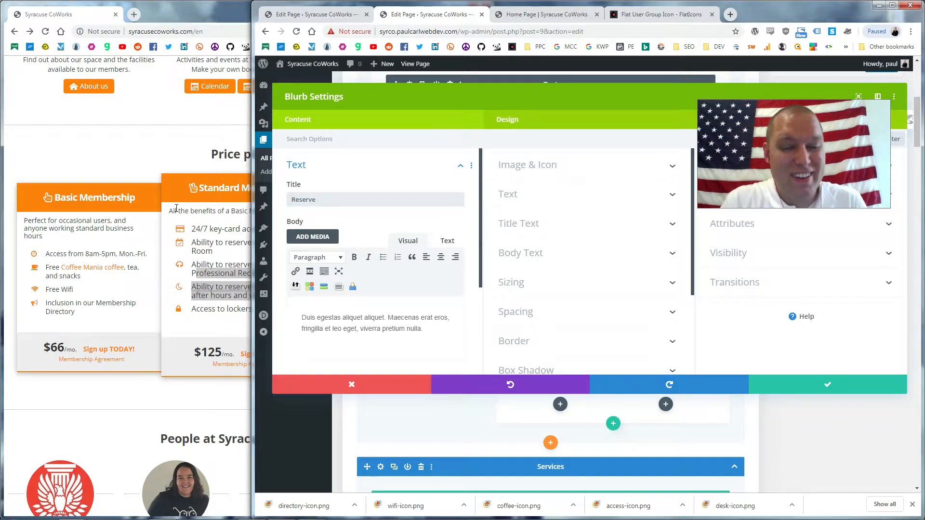
pyautogui.write('serve')
pyautogui.hotkey('ctrl', 'a')
pyautogui.write('Confefe')
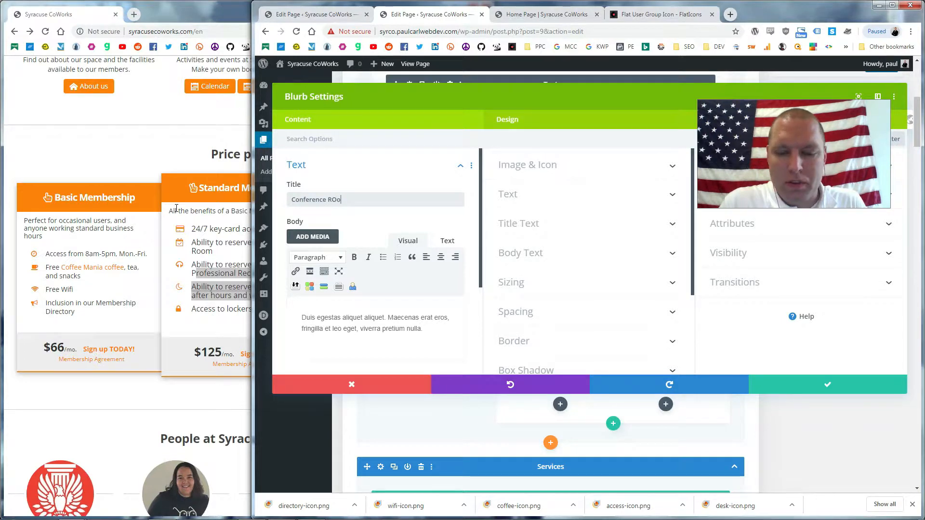
pyautogui.write('oom')
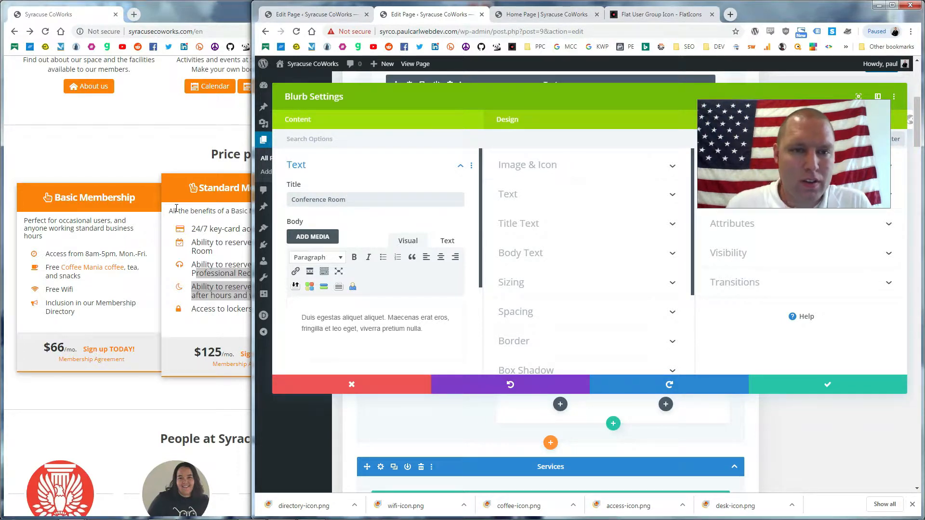
# Replace the Conference Room blurb's placeholder body with "Members have access to our conference room." and start the next sentence.
pyautogui.click(435, 334)
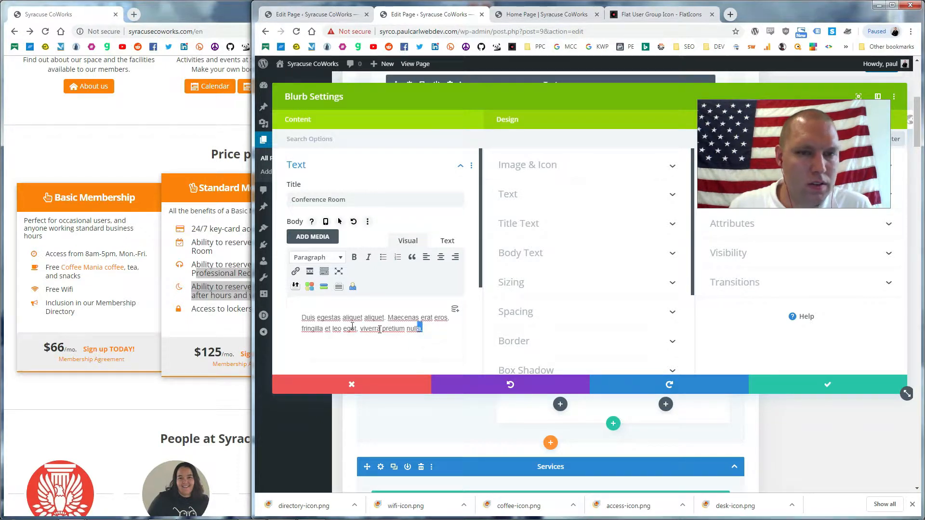
pyautogui.moveTo(423, 329); pyautogui.dragTo(301, 312)
pyautogui.press('BackSpace')
pyautogui.write('Some me')
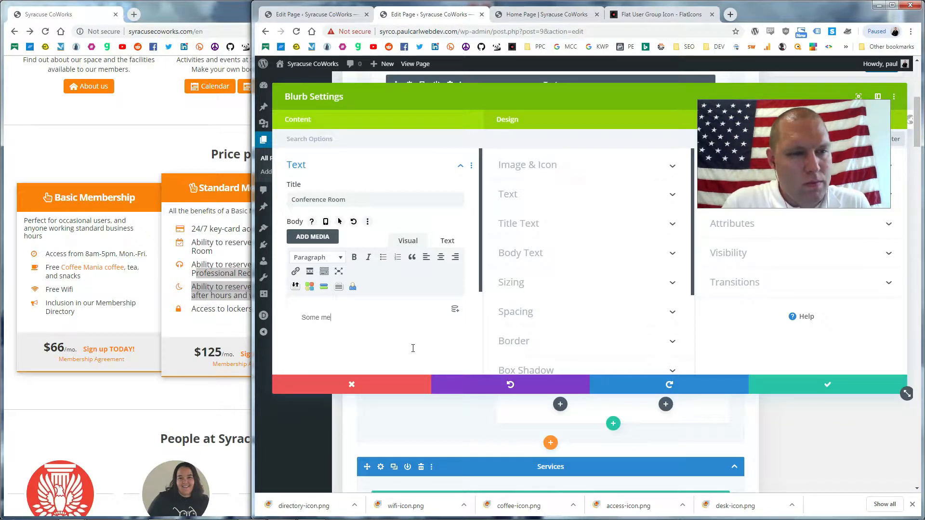
pyautogui.hotkey('ctrl', 'a')
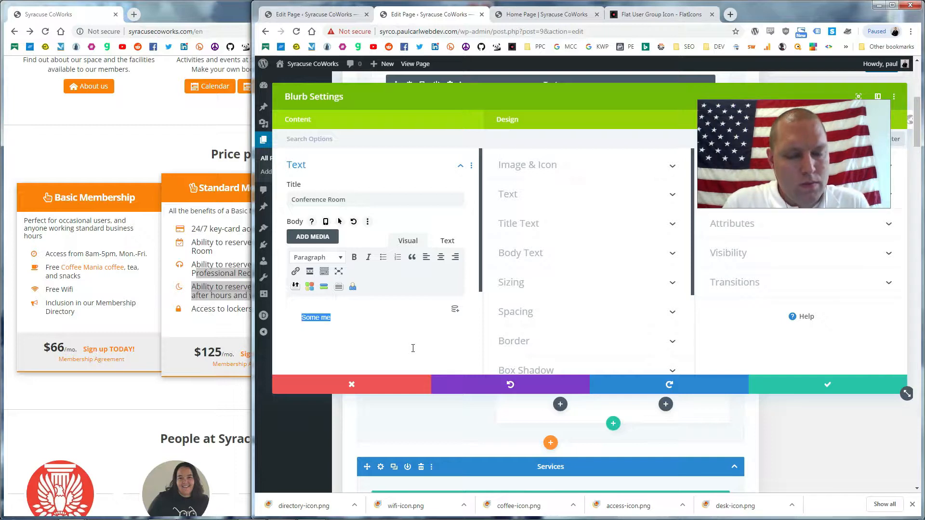
pyautogui.write('Members have ac')
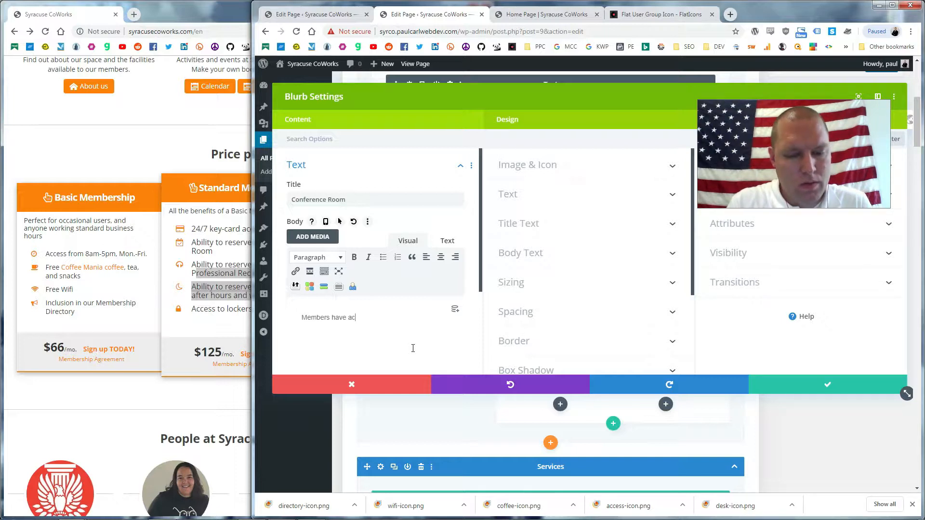
pyautogui.write('cess to our conference room. Standa')
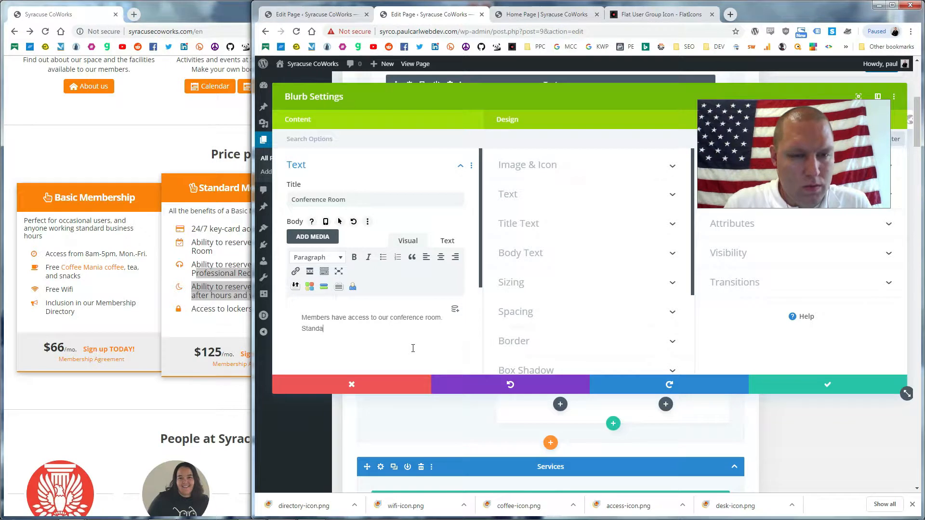
# Complete the body's second sentence as "Standard members (and above) can reserve them for specific dates and times." and save the blurb.
pyautogui.write('rd ')
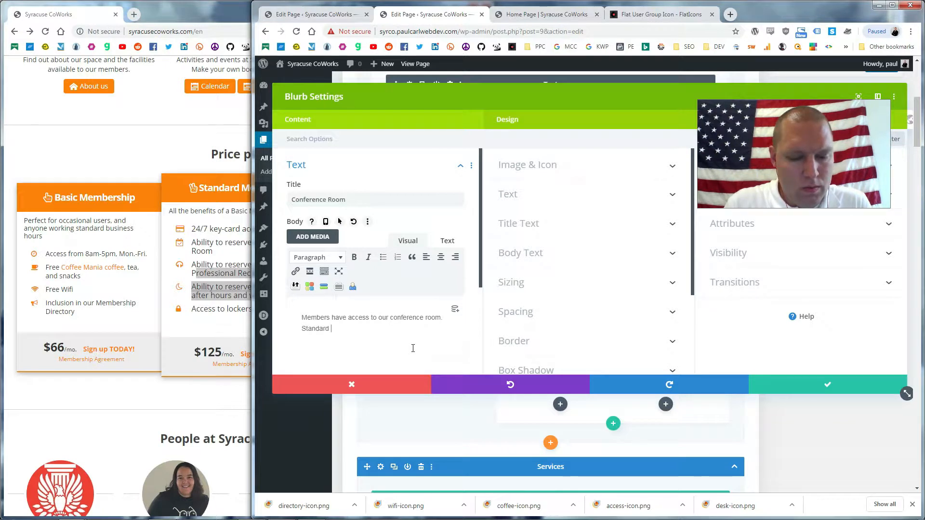
pyautogui.write('members and ')
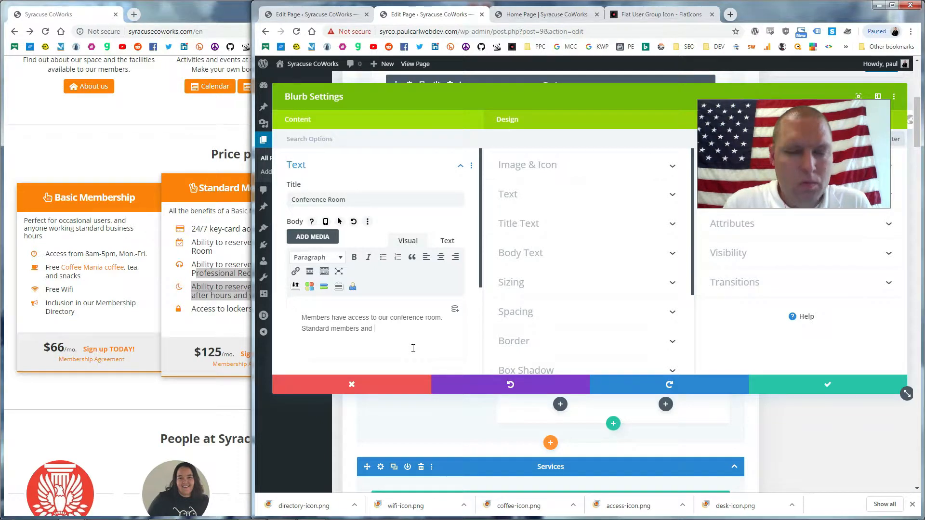
pyautogui.press('BackSpace')
pyautogui.press('BackSpace')
pyautogui.press('BackSpace')
pyautogui.press('BackSpace')
pyautogui.write('(and above) c')
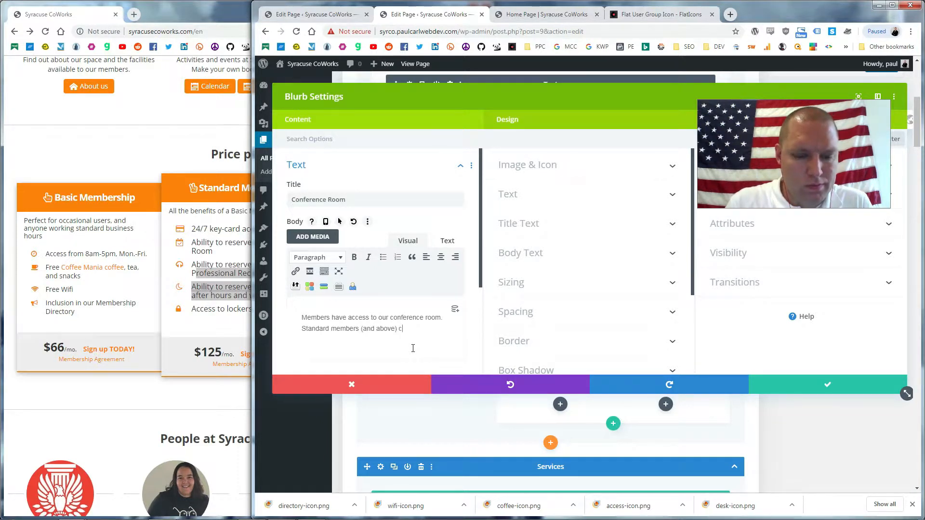
pyautogui.write('an reserve')
pyautogui.write(' them for eve')
pyautogui.write('nts')
pyautogui.press('BackSpace')
pyautogui.press('BackSpace')
pyautogui.press('BackSpace')
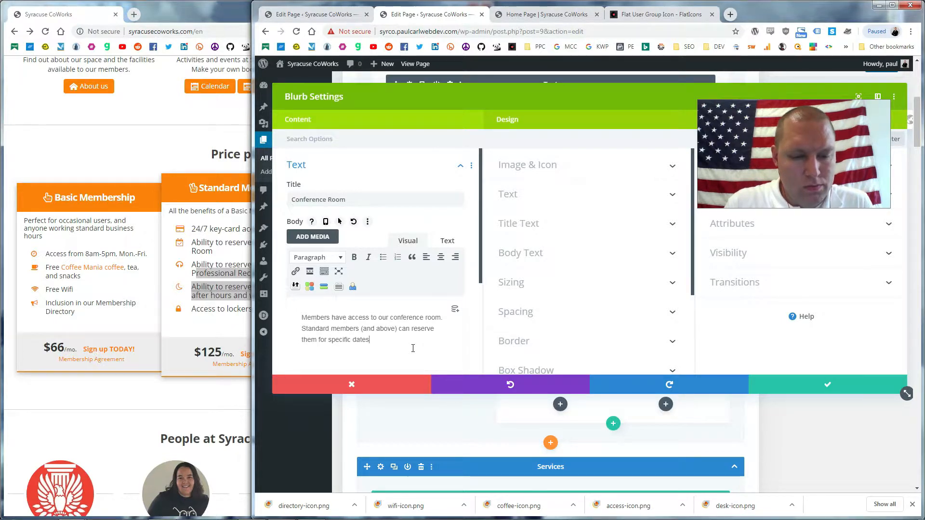
pyautogui.write('es.')
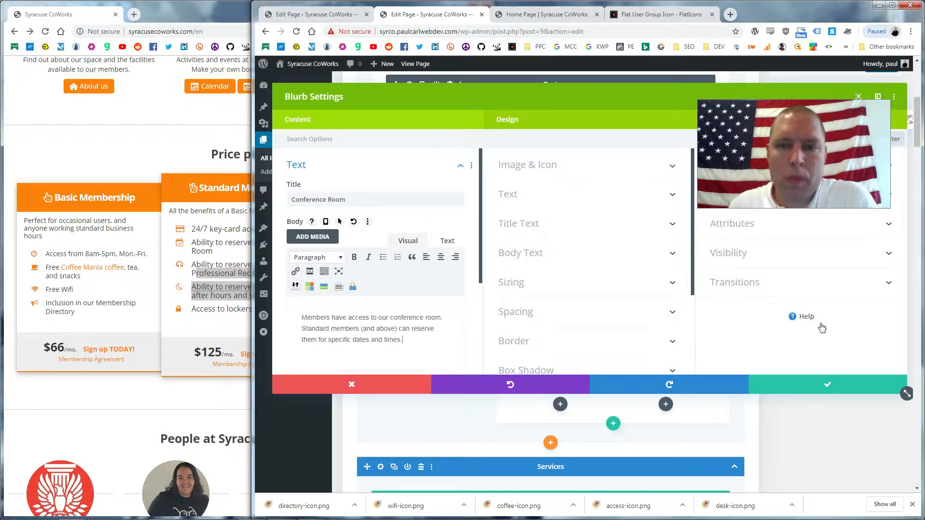
pyautogui.click(815, 389)
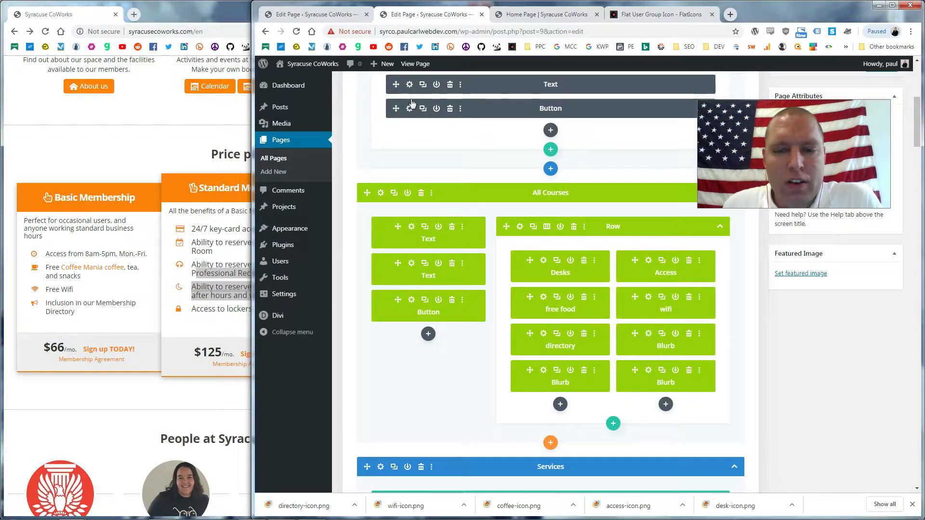
# Set the Conference Room blurb's admin label to "conference room" and save the blurb.
pyautogui.click(447, 232)
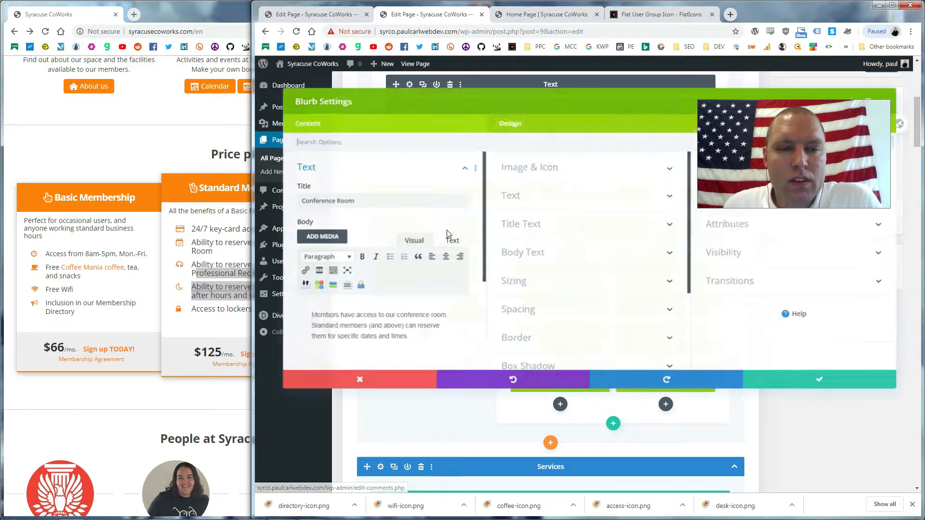
pyautogui.scroll(-3, 397, 279)
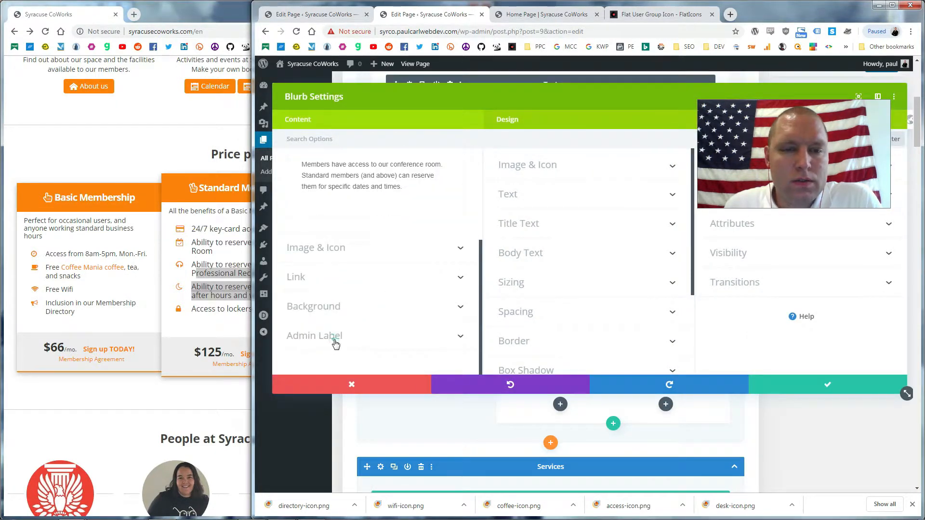
pyautogui.click(333, 334)
pyautogui.click(336, 317)
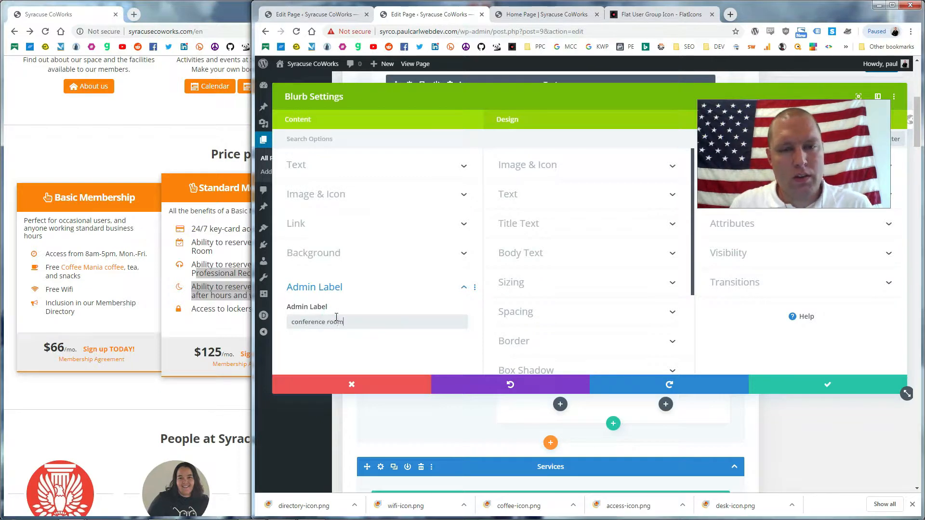
pyautogui.click(805, 384)
# Switch to the FlatIcons site, dismiss the finished download notice and search for "conference room" icons.
pyautogui.click(673, 18)
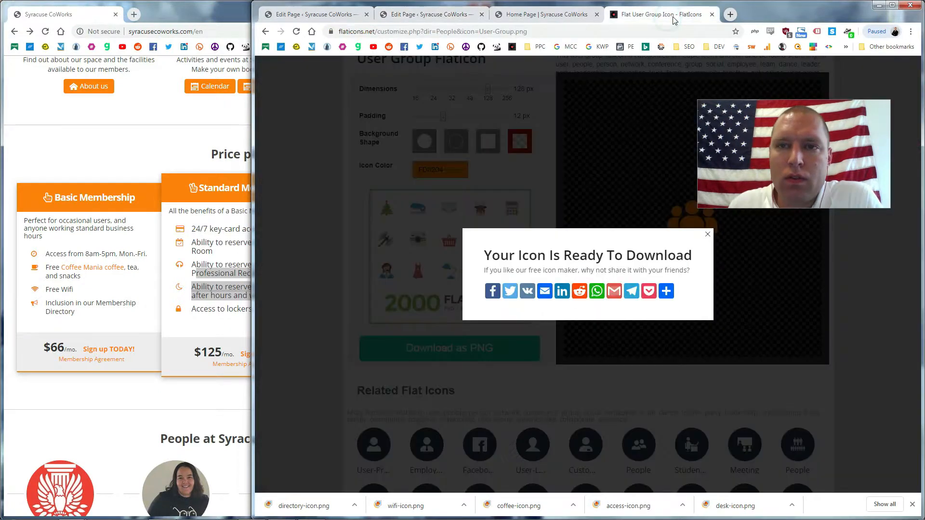
pyautogui.click(569, 134)
pyautogui.scroll(4, 682, 91)
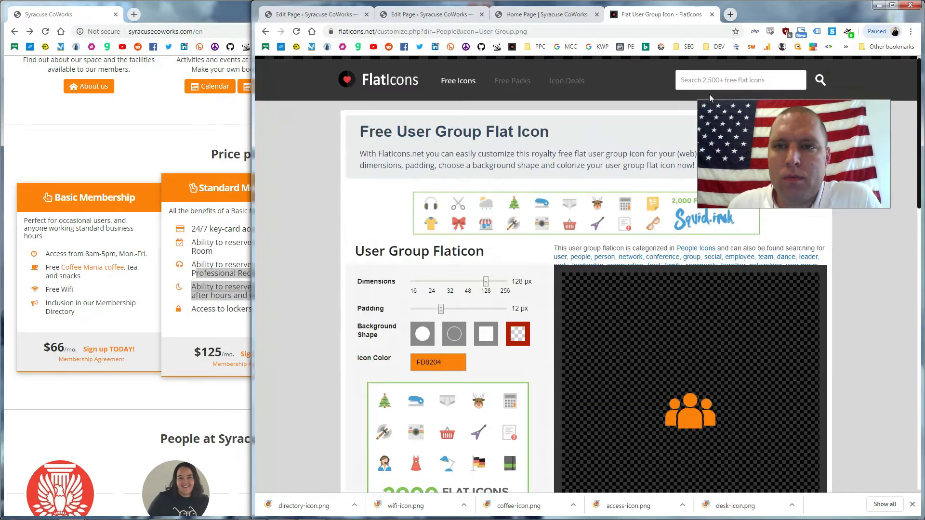
pyautogui.click(711, 83)
pyautogui.write('conference room')
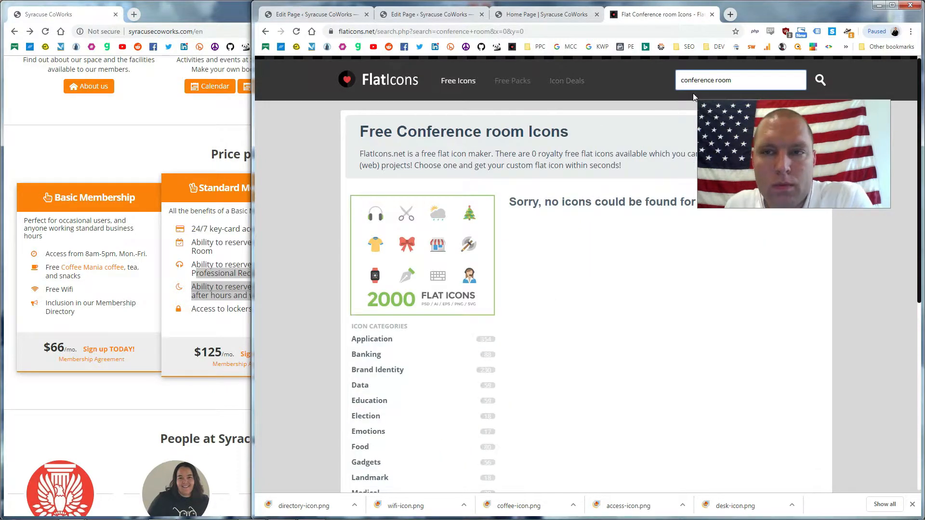
# Browse the Office icon category on FlatIcons and open the Date calendar icon for customization.
pyautogui.scroll(-3, 413, 313)
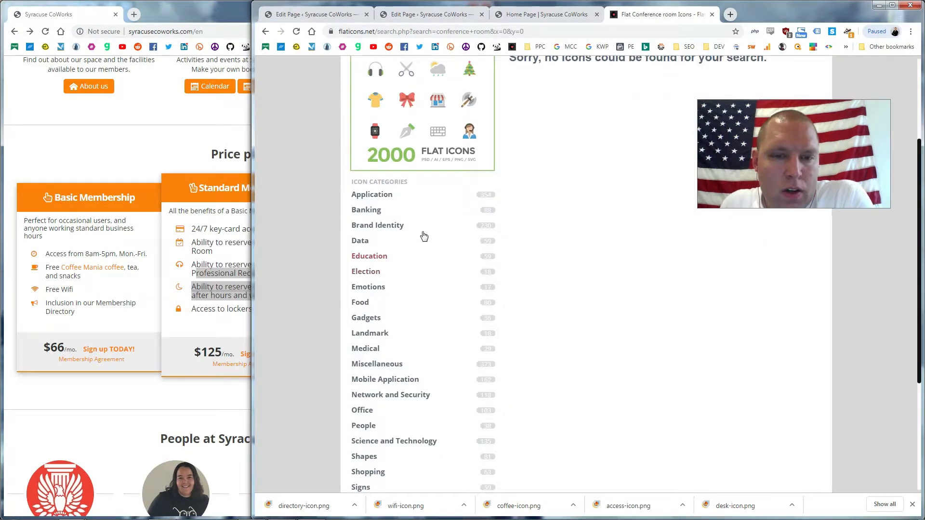
pyautogui.click(364, 410)
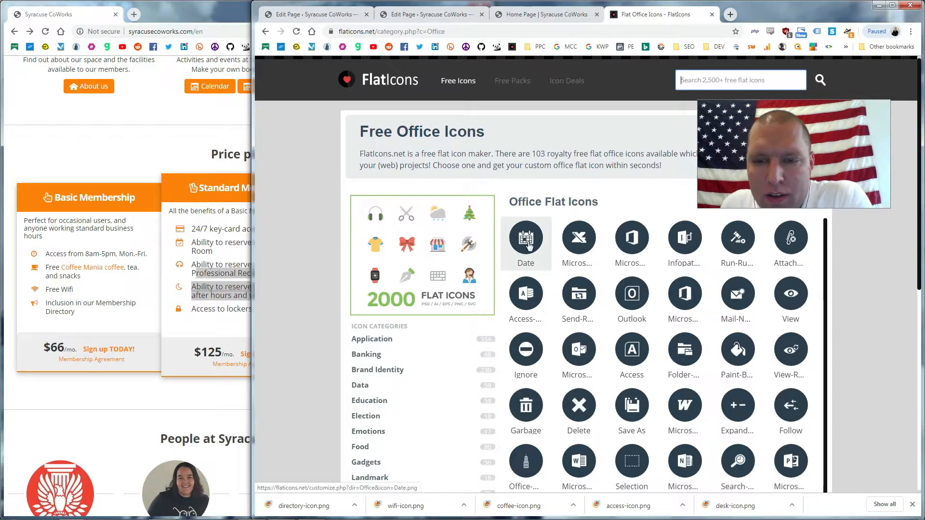
pyautogui.scroll(-4, 562, 192)
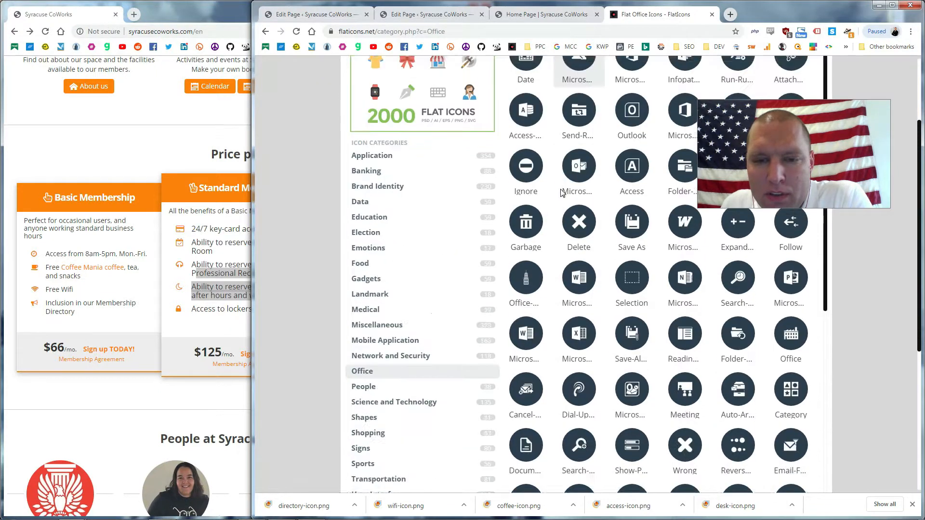
pyautogui.scroll(-8, 562, 193)
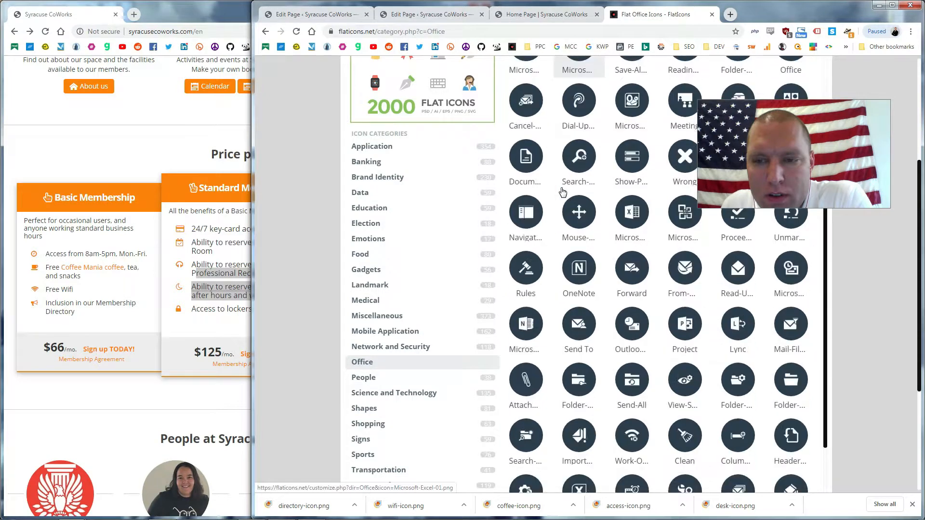
pyautogui.scroll(-2, 562, 193)
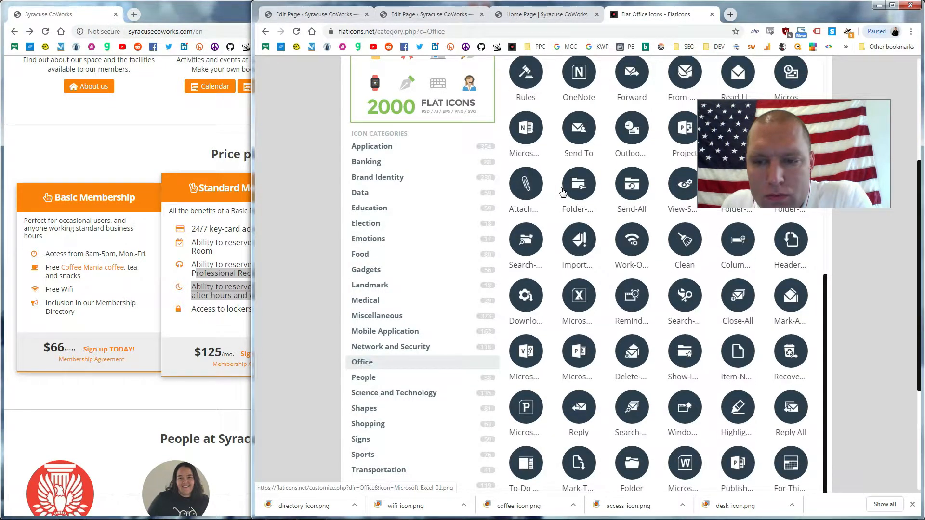
pyautogui.scroll(6, 562, 192)
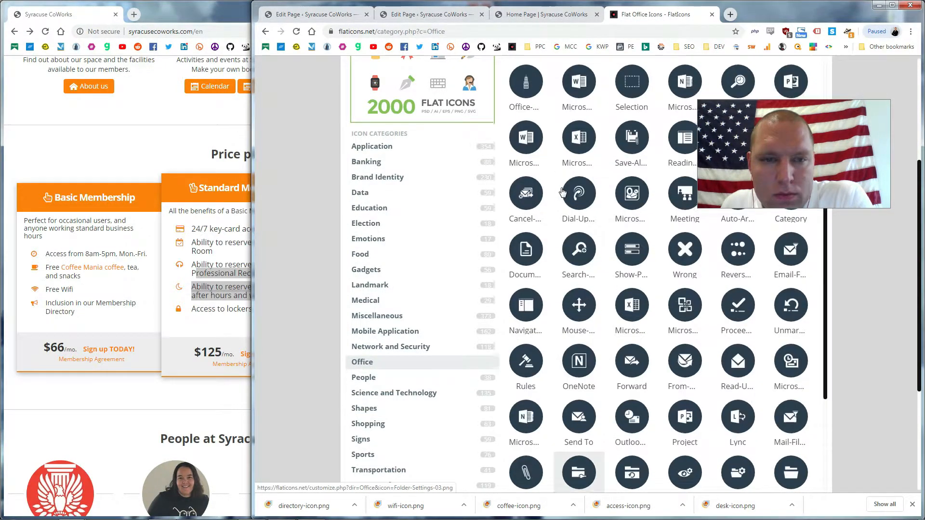
pyautogui.scroll(8, 562, 193)
pyautogui.click(541, 233)
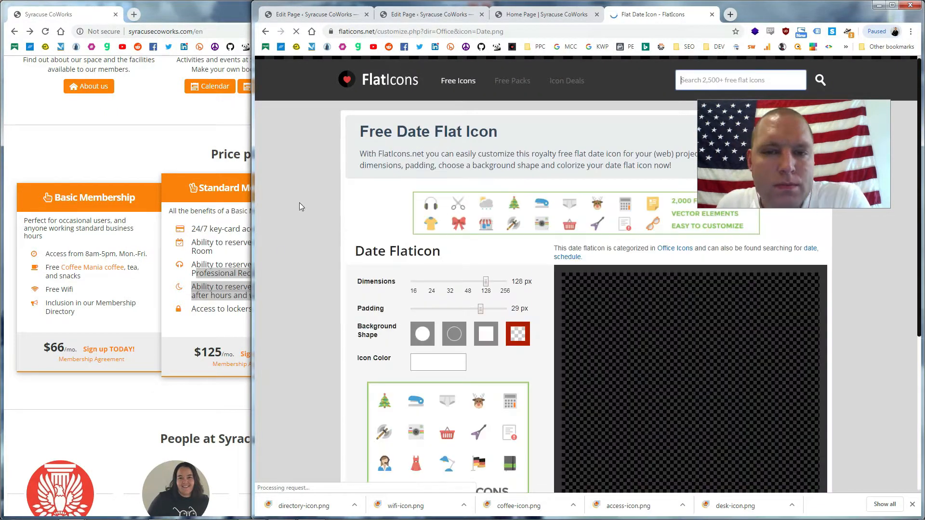
# Set the Date icon's padding to 12 px and its icon color to FD8204.
pyautogui.moveTo(481, 309); pyautogui.dragTo(441, 312)
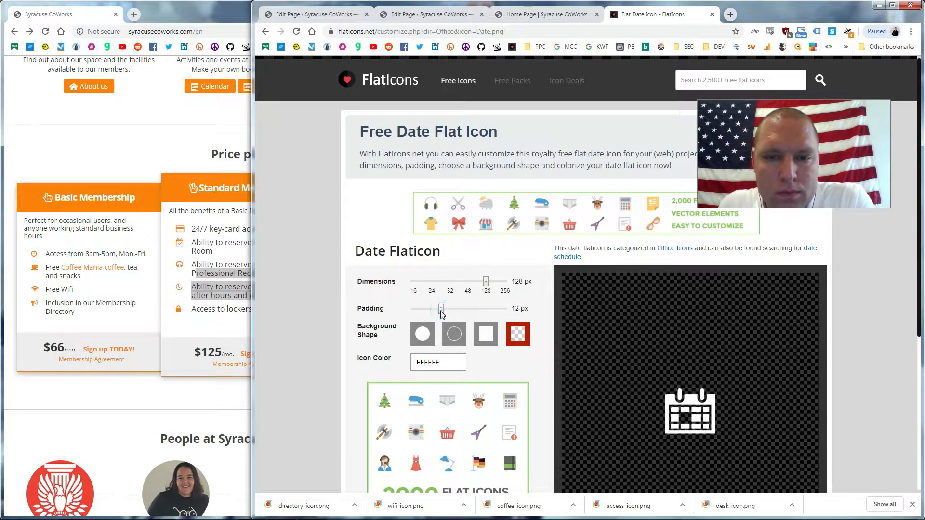
pyautogui.click(442, 367)
pyautogui.hotkey('ctrl', 'a')
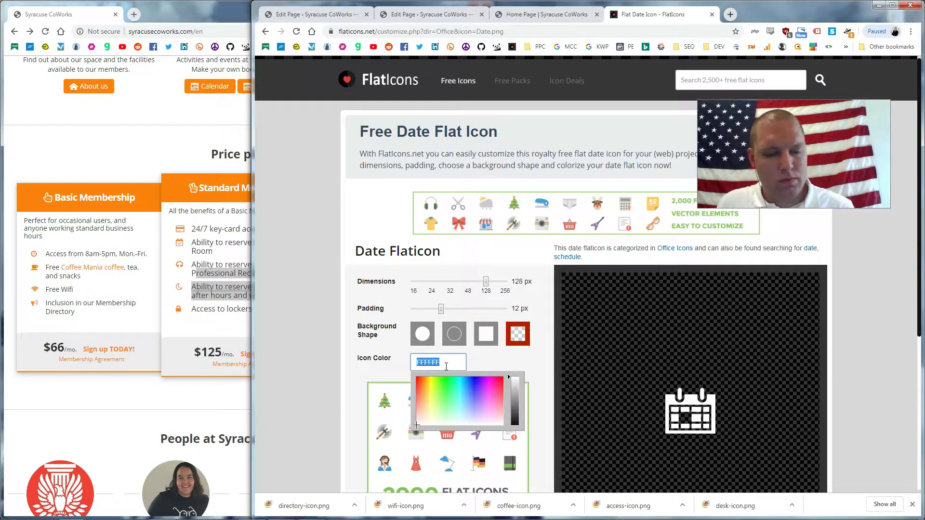
pyautogui.write('FD8204')
pyautogui.click(481, 360)
pyautogui.scroll(-4, 576, 358)
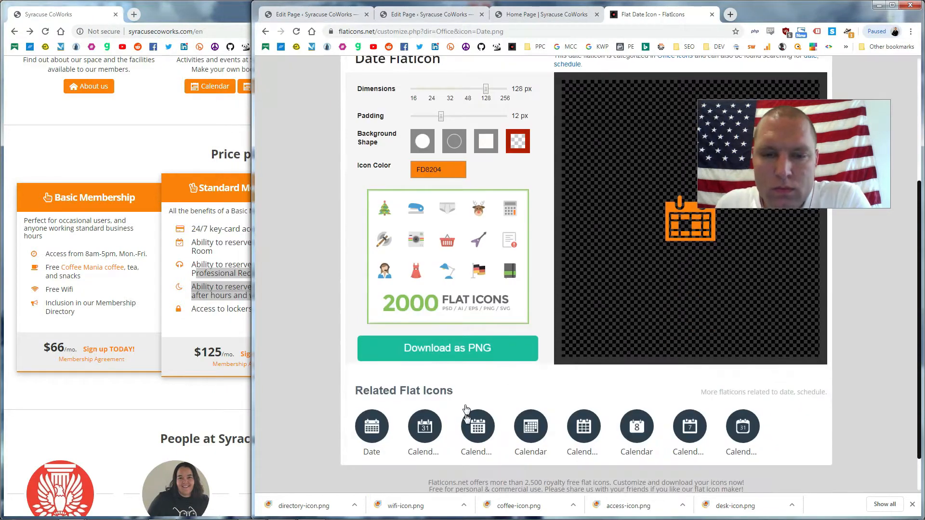
# Download the calendar icon as a PNG named conference-room-icon to the Desktop and dismiss the download notice.
pyautogui.click(462, 347)
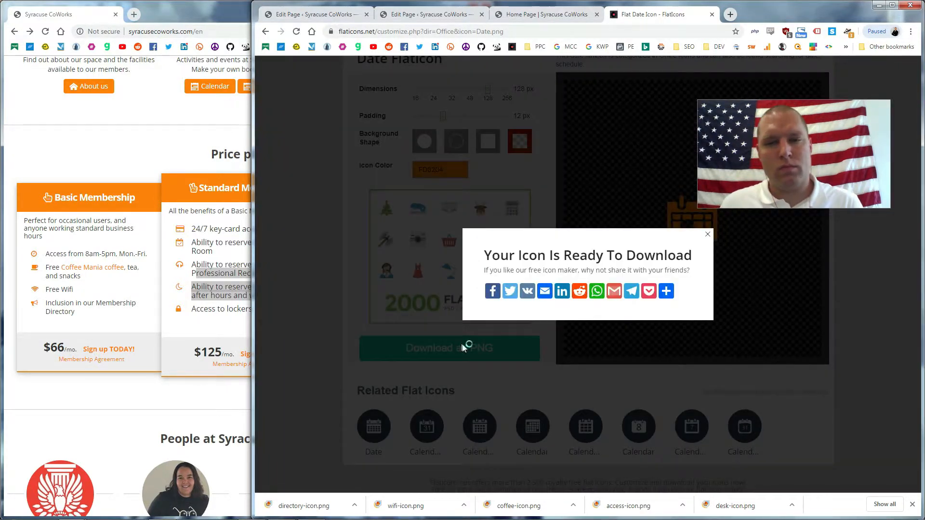
pyautogui.write('conf')
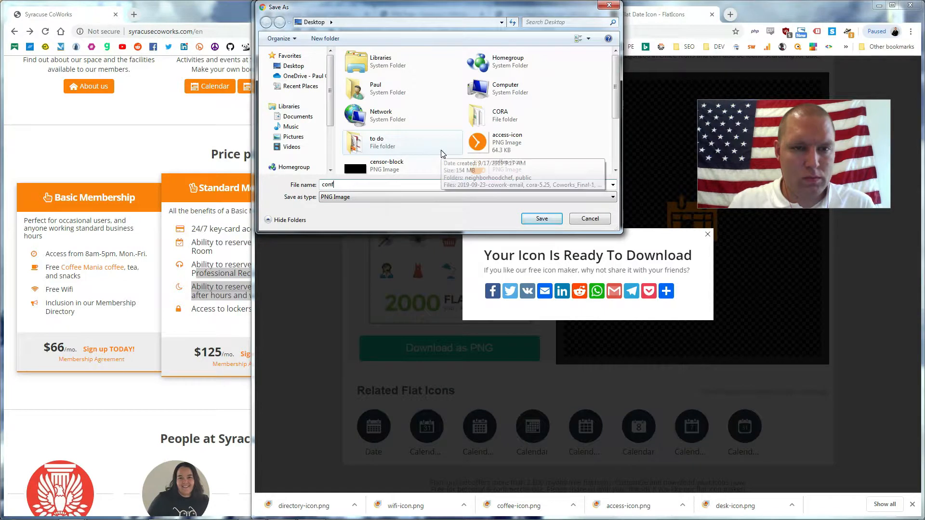
pyautogui.write('erence')
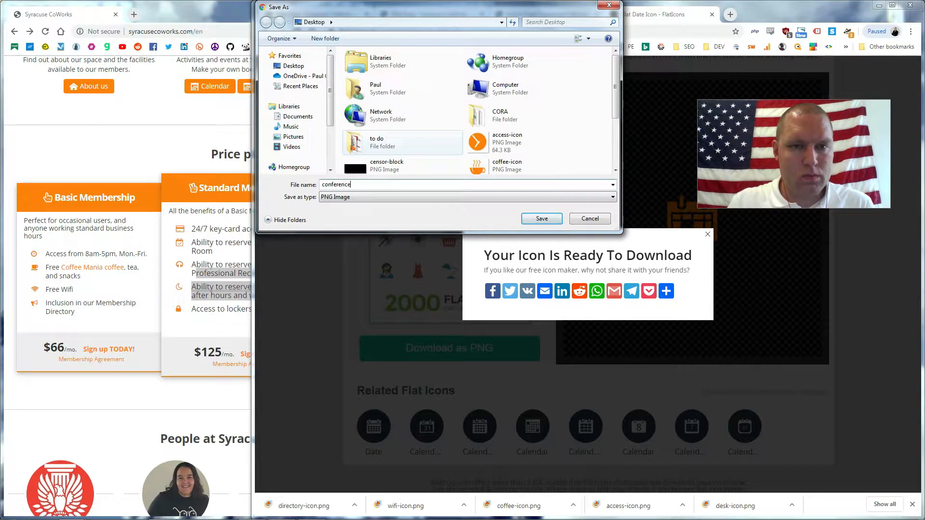
pyautogui.write('-room-icon')
pyautogui.press('Return')
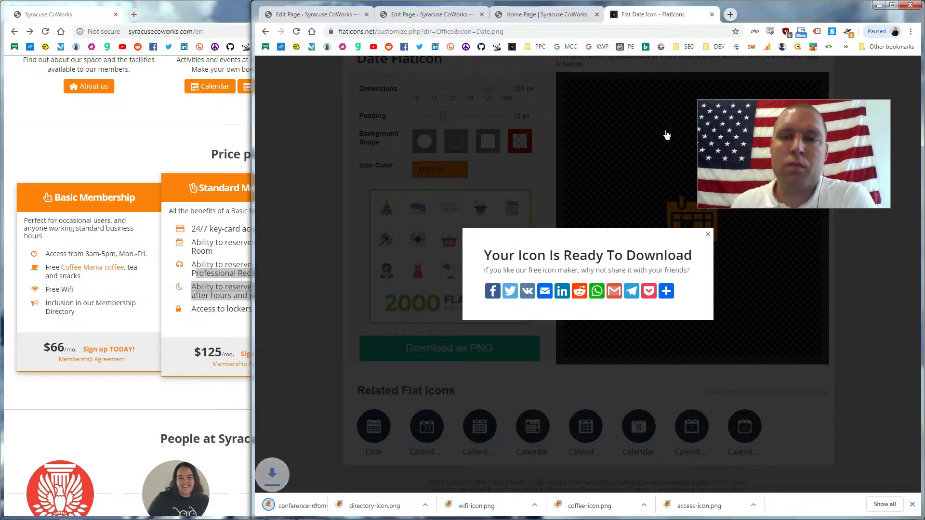
pyautogui.click(570, 91)
# Search FlatIcons for "mic" and open the Device Microphone icon for customization.
pyautogui.scroll(4, 621, 128)
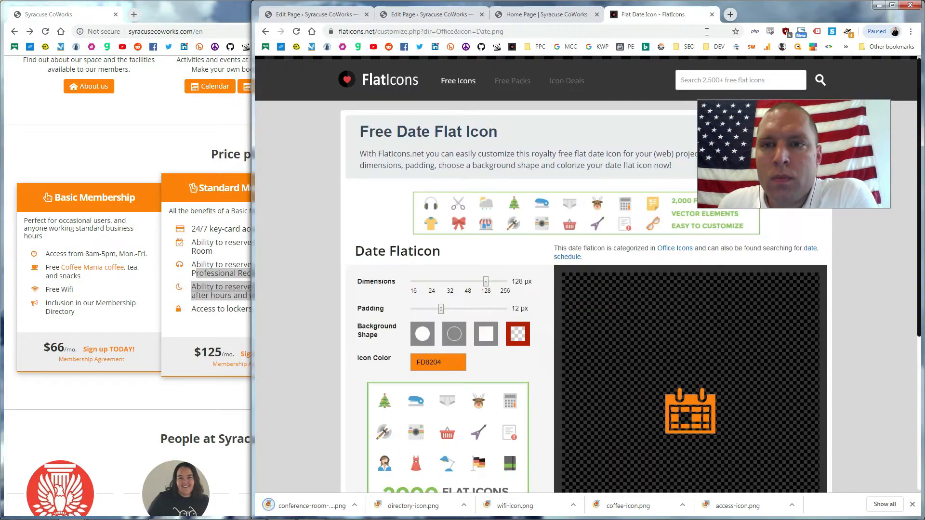
pyautogui.click(701, 77)
pyautogui.write('mic')
pyautogui.press('Return')
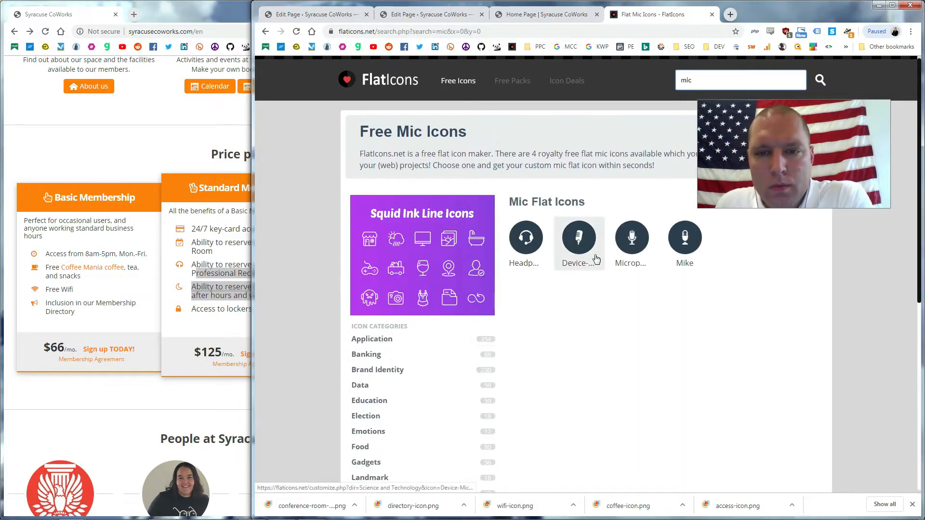
pyautogui.click(587, 237)
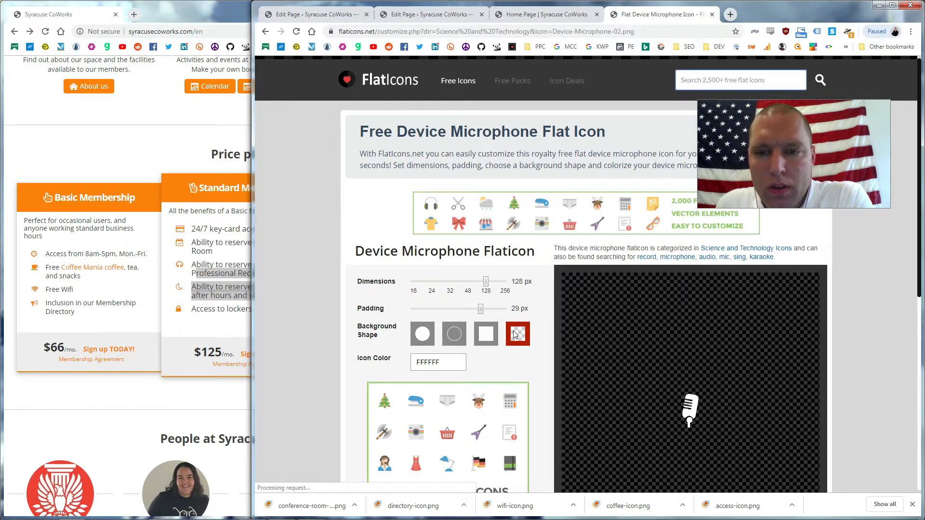
# Set the Device Microphone icon's padding to 12 px and its icon color to FD8204.
pyautogui.moveTo(481, 308); pyautogui.dragTo(441, 314)
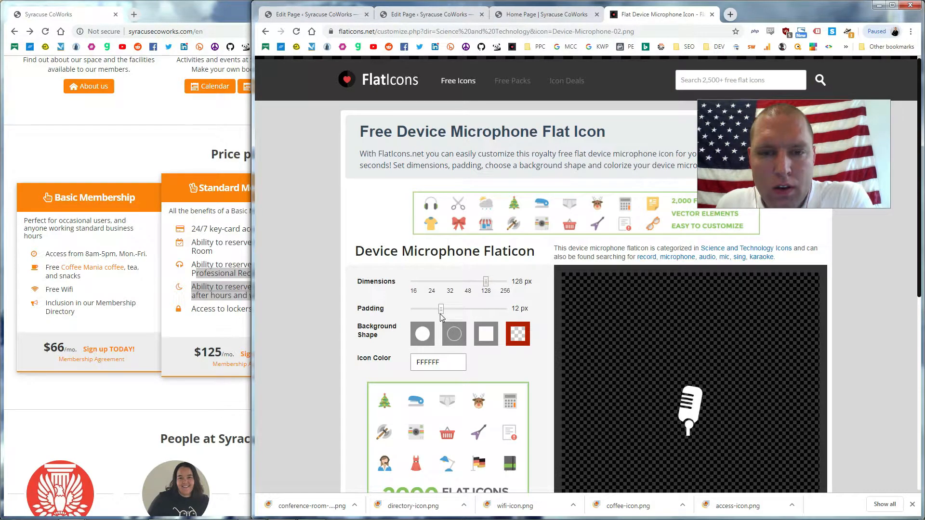
pyautogui.click(453, 365)
pyautogui.hotkey('ctrl', 'a')
pyautogui.write('FD8204')
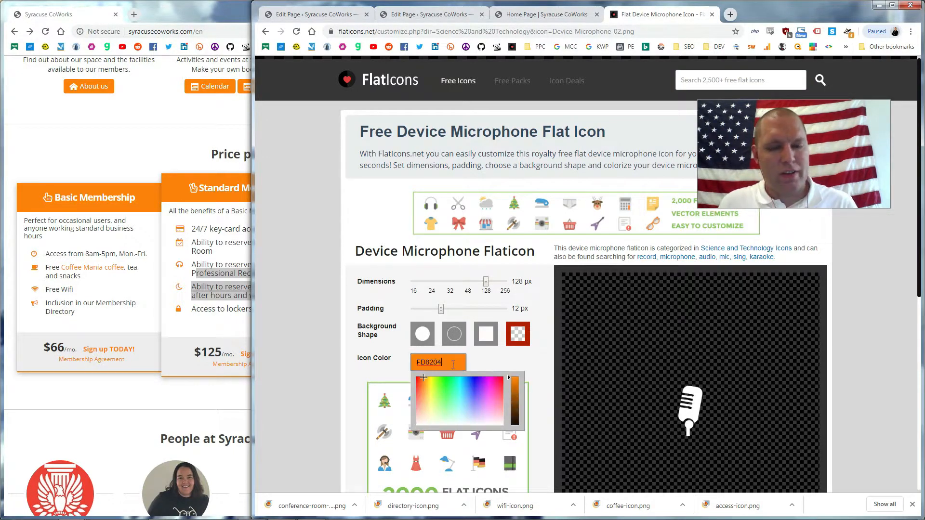
pyautogui.click(516, 369)
pyautogui.scroll(-4, 537, 388)
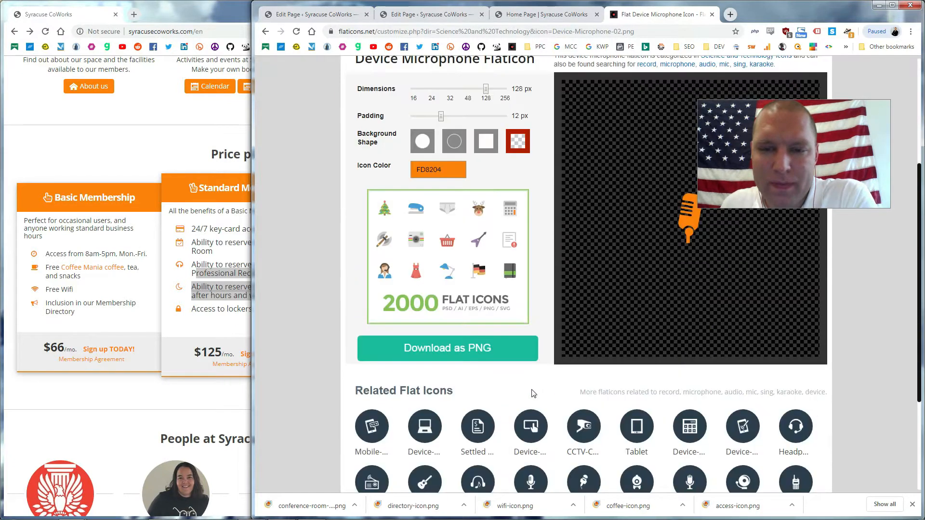
# Download the microphone icon as a PNG named recording-booth-icon to the Desktop.
pyautogui.click(447, 348)
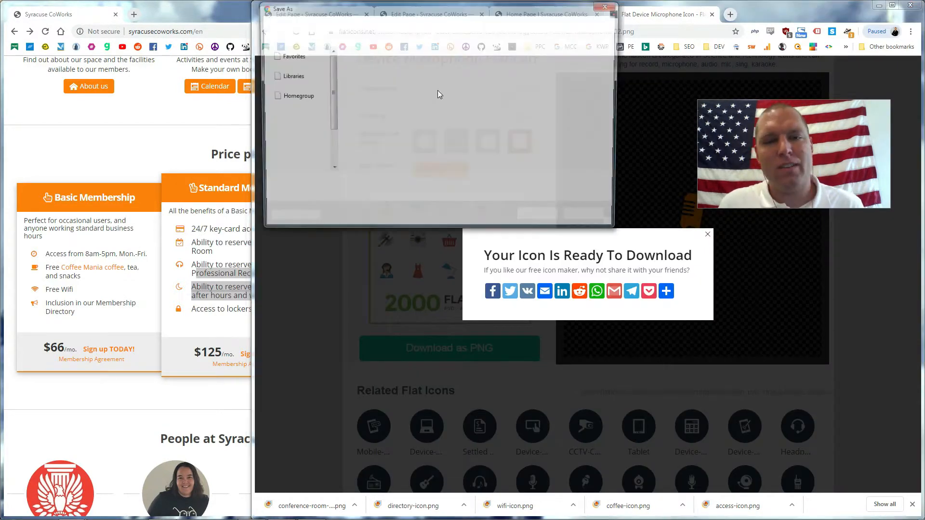
pyautogui.write('recording-booth-icon')
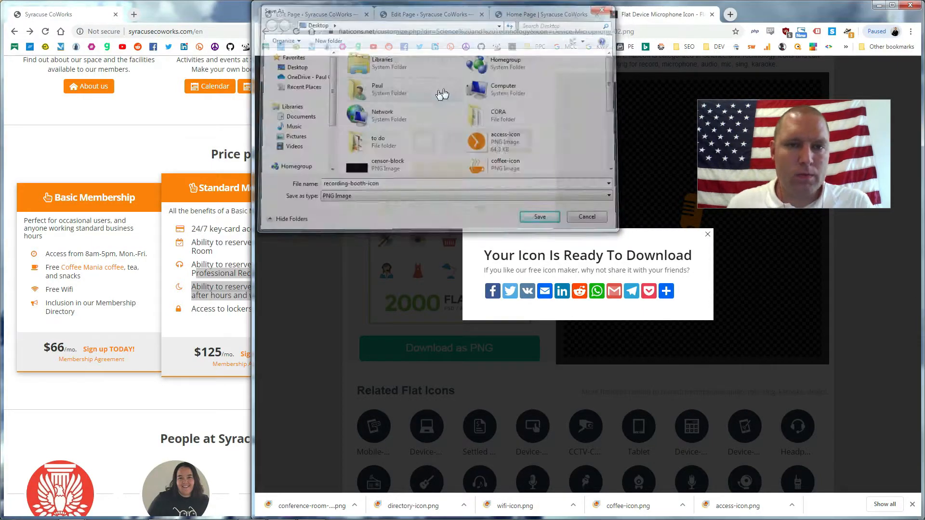
pyautogui.press('Return')
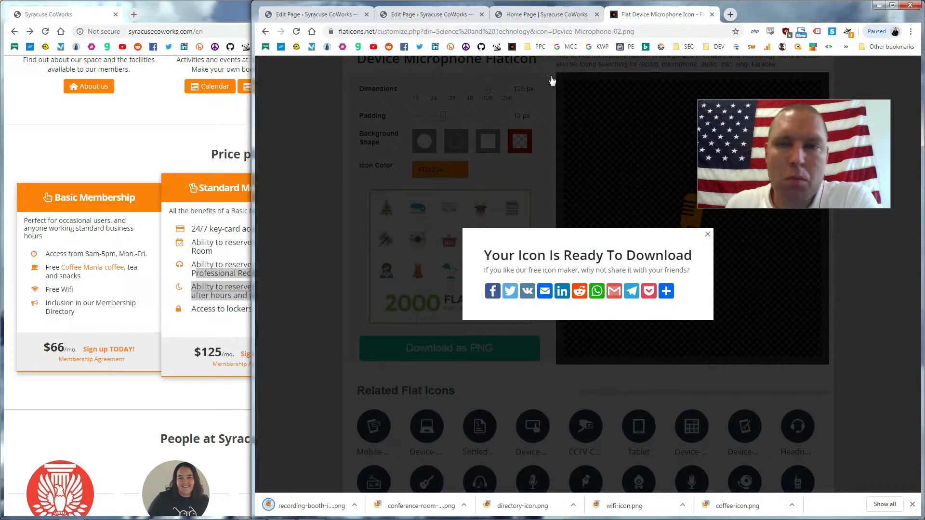
# Check the home page preview, return to the Divi page editor and retitle the Database Design blurb "Recording Booths".
pyautogui.click(545, 20)
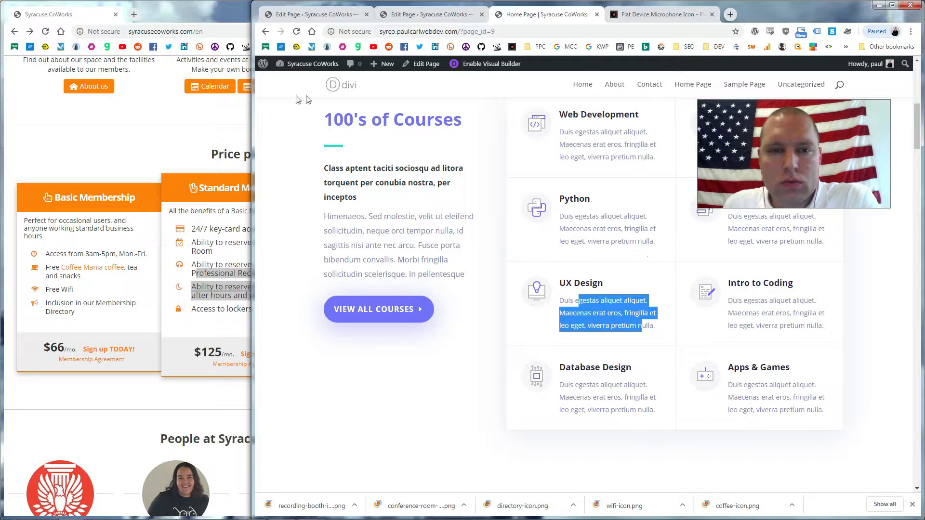
pyautogui.click(217, 286)
pyautogui.click(535, 12)
pyautogui.click(426, 14)
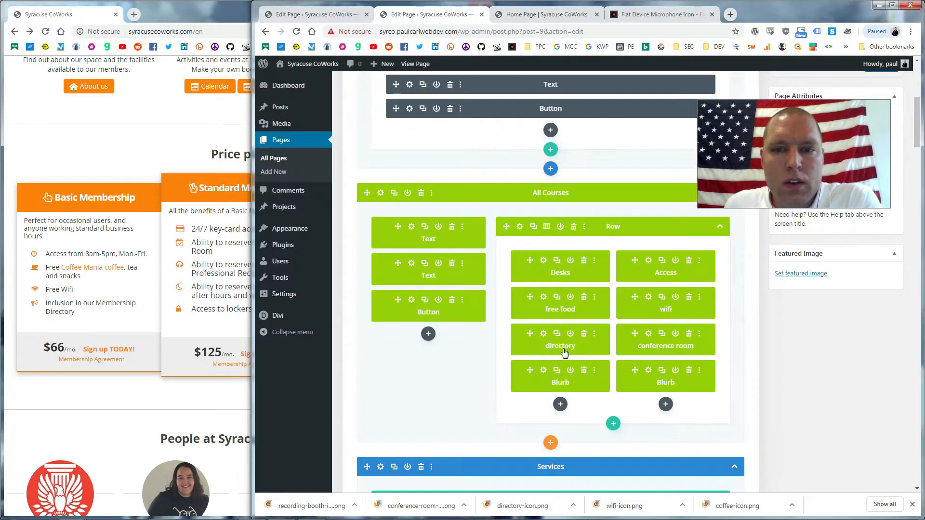
pyautogui.click(544, 370)
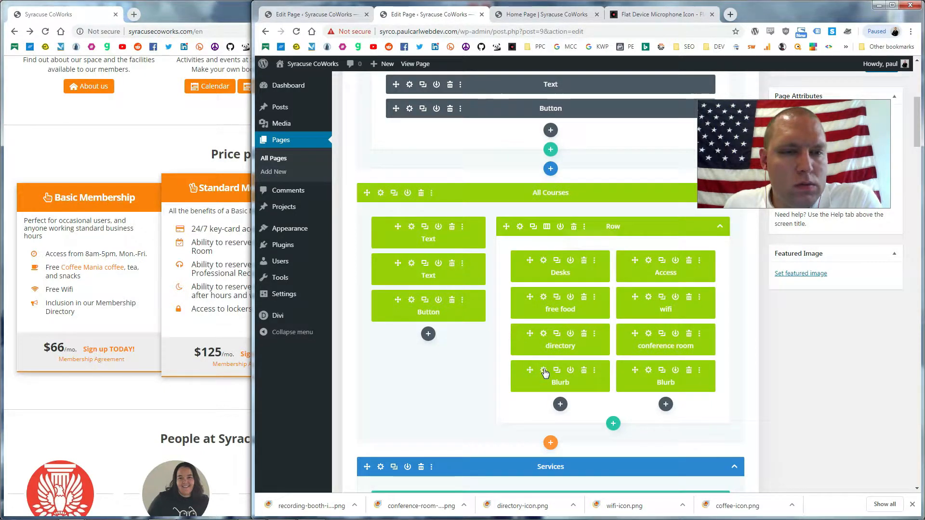
pyautogui.click(371, 197)
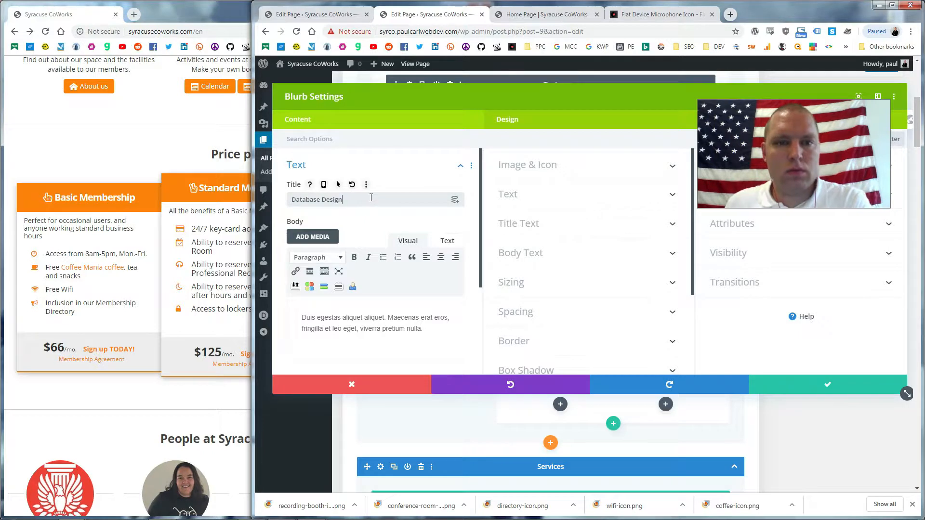
pyautogui.hotkey('ctrl', 'a')
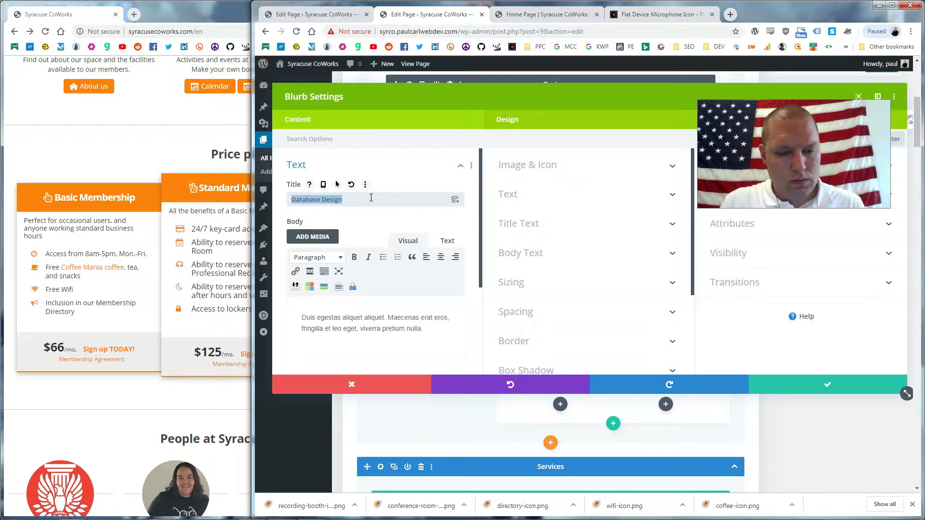
pyautogui.write('Recording Booth')
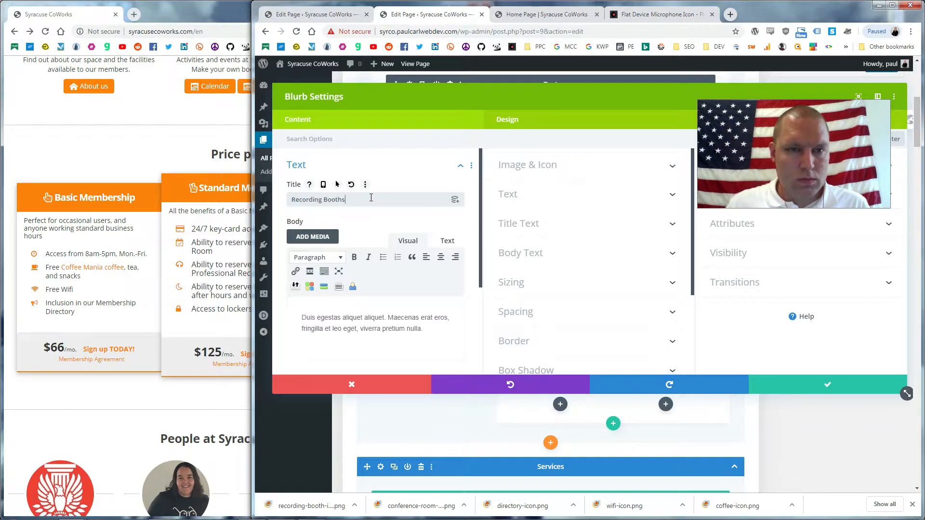
# Shorten the title to "Recording Booth" and replace the body text with "Members have access to our professional, sound-proof recording booth.".
pyautogui.tripleClick(374, 322)
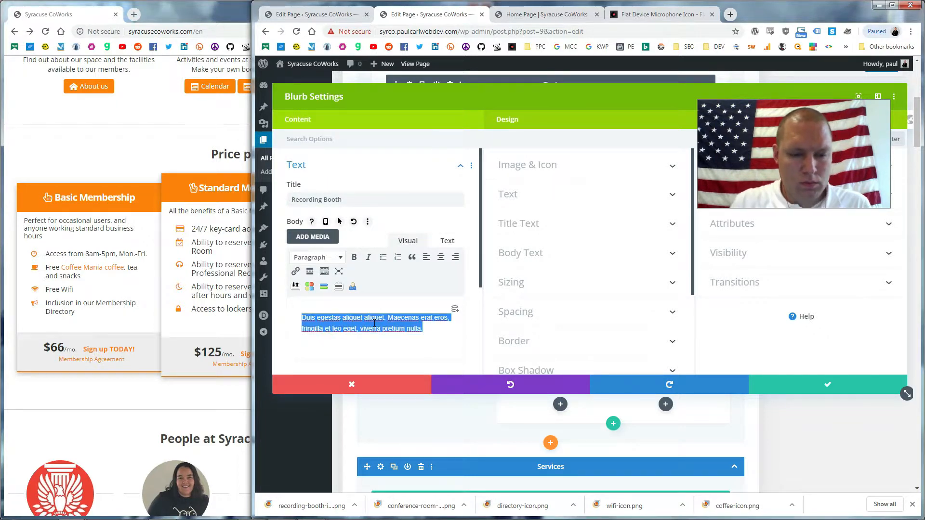
pyautogui.write('Members have access to our')
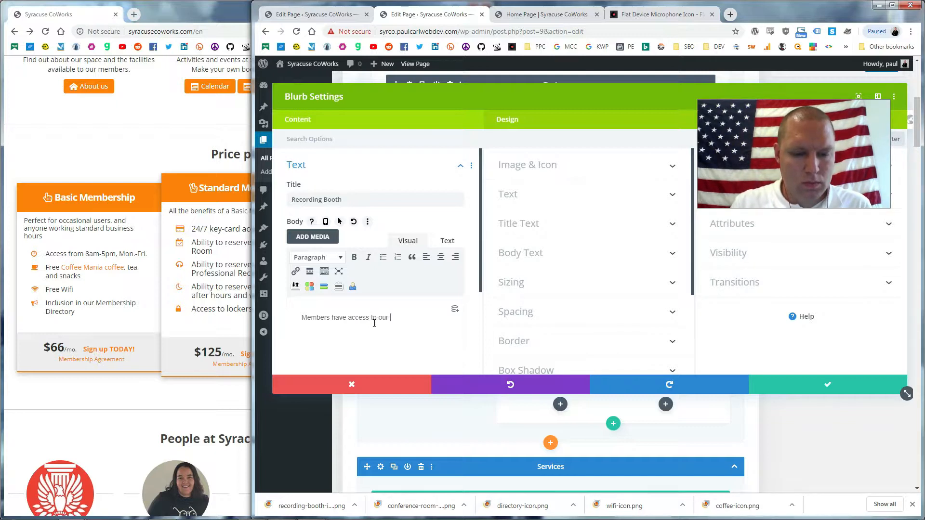
pyautogui.write(' professional recording booth.')
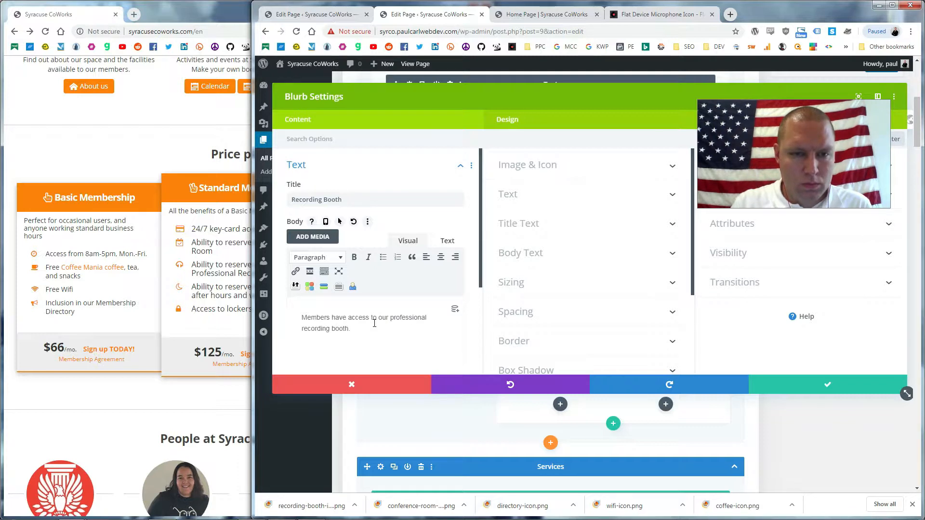
pyautogui.click(432, 317)
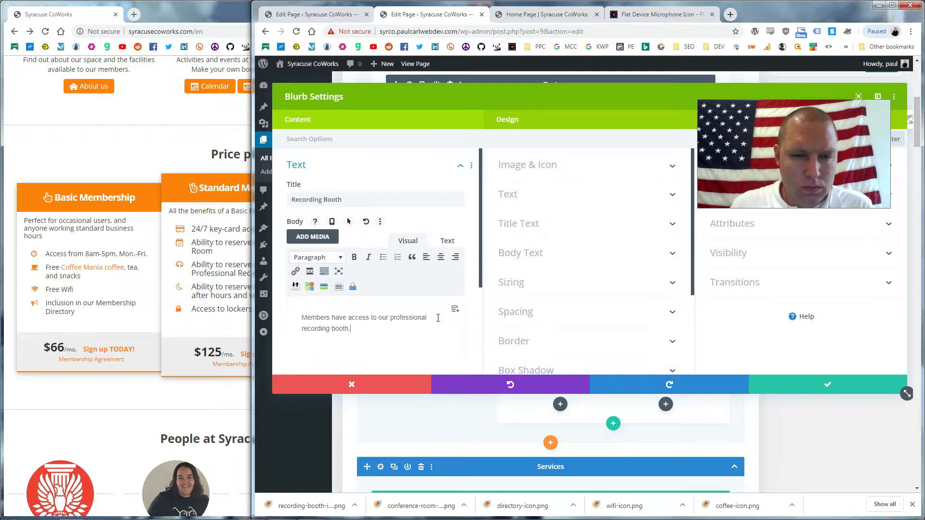
pyautogui.press('Delete')
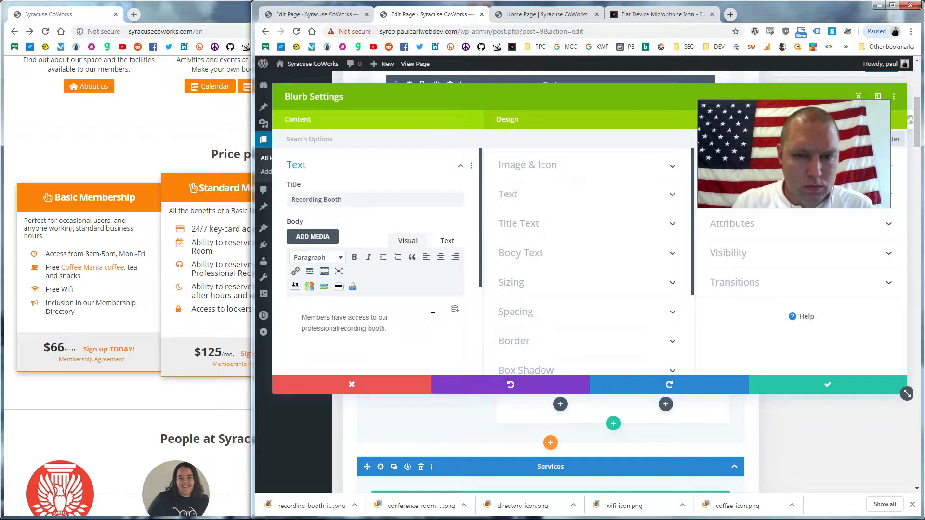
pyautogui.write(', soun')
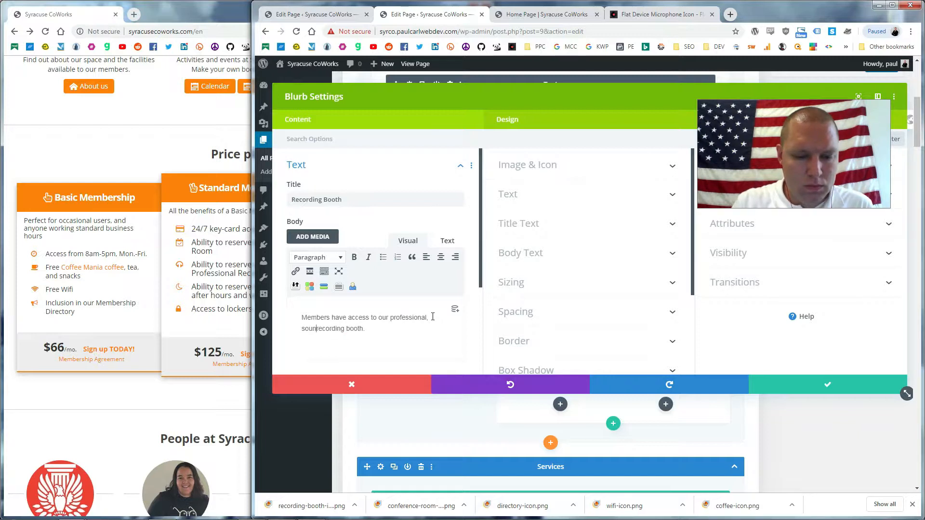
pyautogui.write('d-proof')
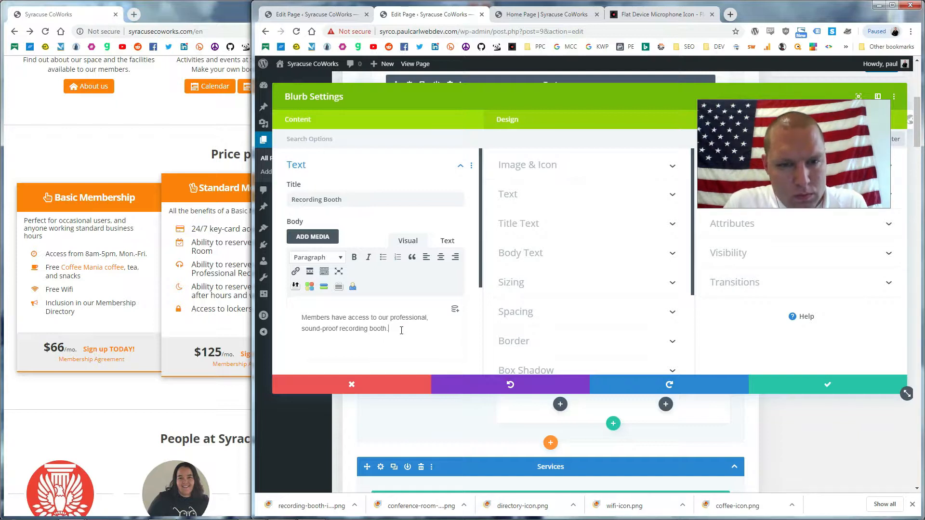
# Append "Standard members (and above) can reserve it." to the Recording Booth body text and save the blurb.
pyautogui.click(401, 331)
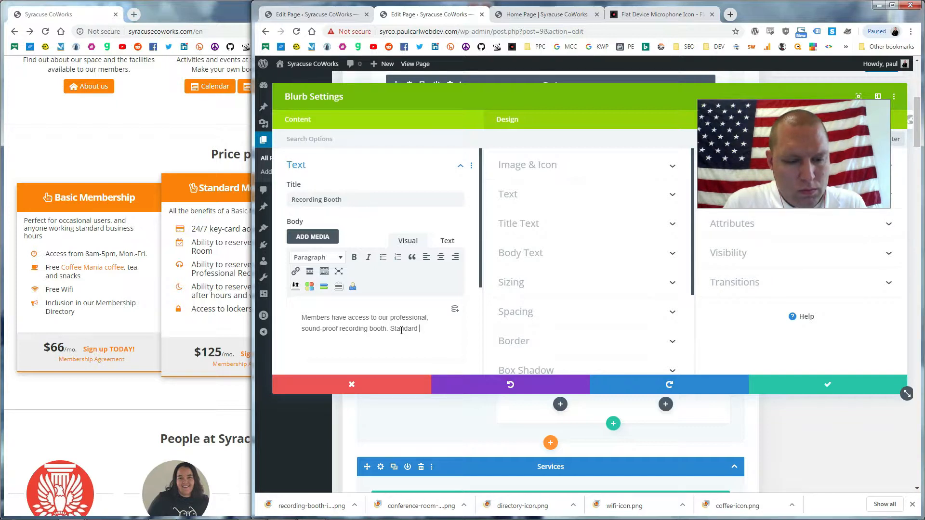
pyautogui.write('Standard ')
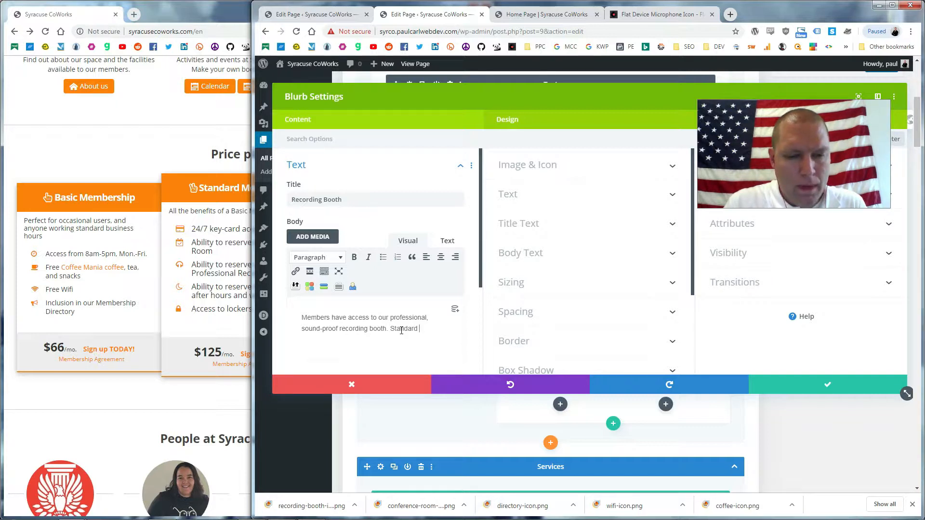
pyautogui.write('members (and above) can reserve it.')
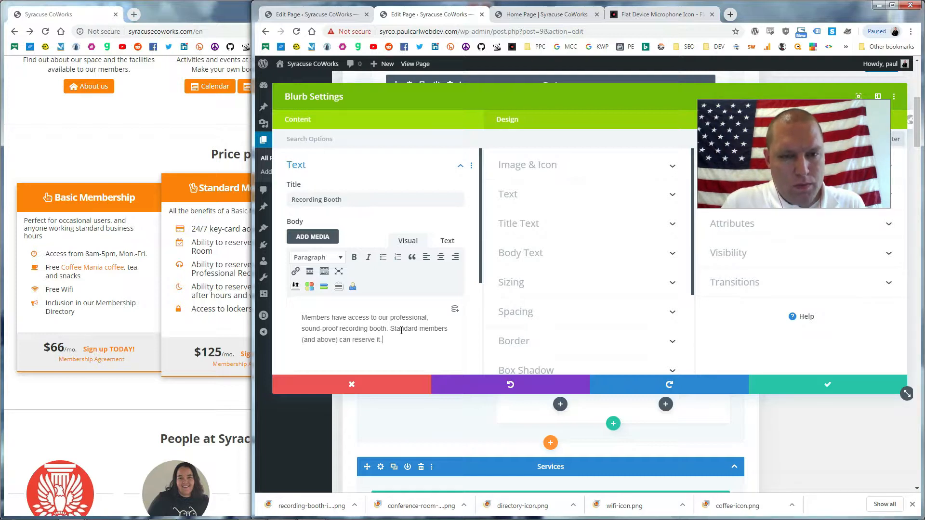
pyautogui.click(819, 385)
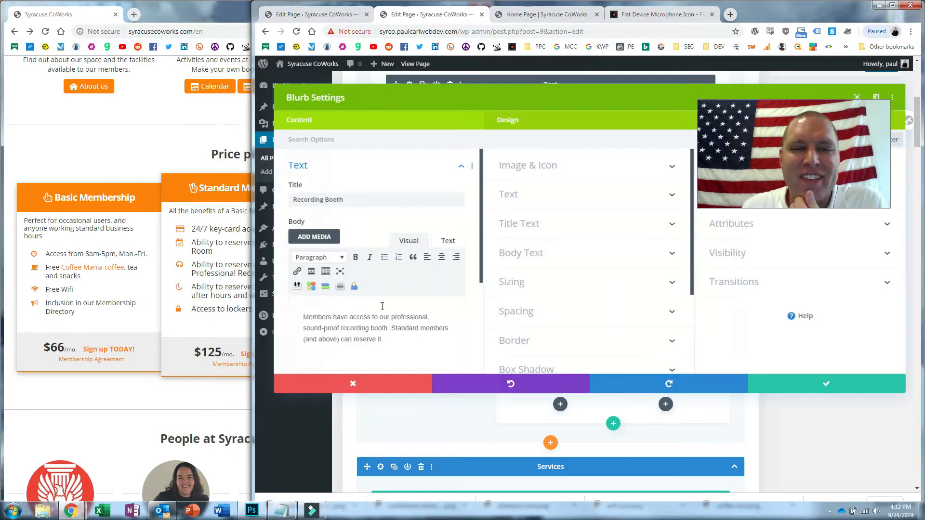
# Set the Recording Booth blurb's admin label to "recording" and save the blurb.
pyautogui.scroll(-3, 397, 305)
pyautogui.click(314, 336)
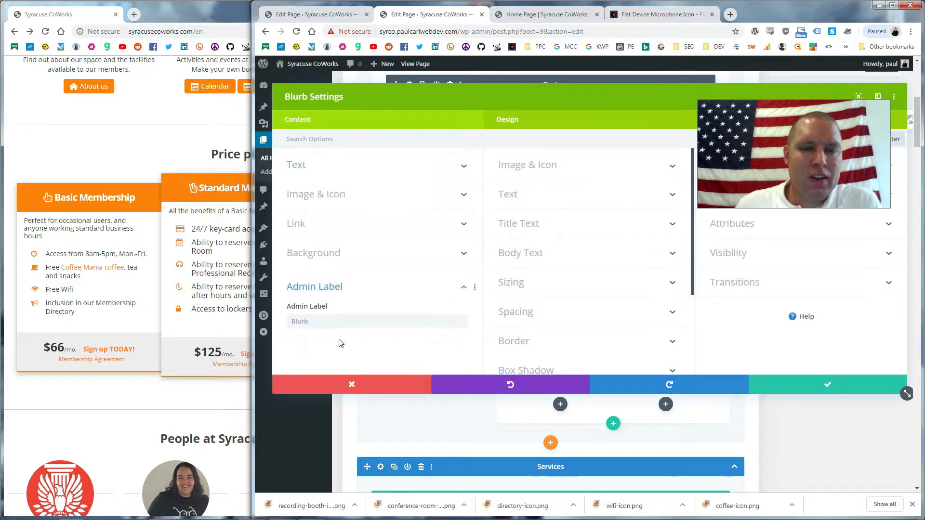
pyautogui.click(325, 321)
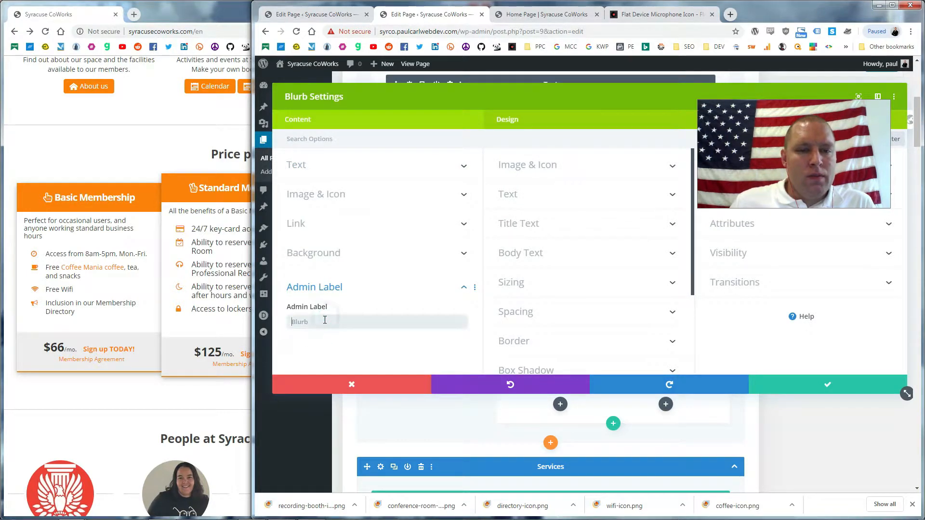
pyautogui.write('recording')
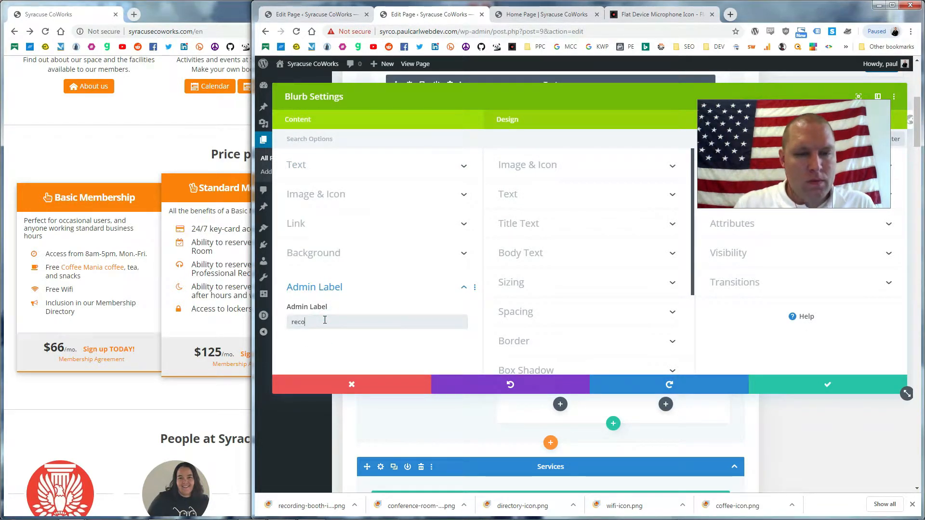
pyautogui.click(814, 384)
# Check the Standard and Resident membership benefits on the Syracuse CoWorks site, and search FlatIcons for "event".
pyautogui.click(194, 286)
pyautogui.moveTo(436, 277); pyautogui.dragTo(351, 289)
pyautogui.click(399, 298)
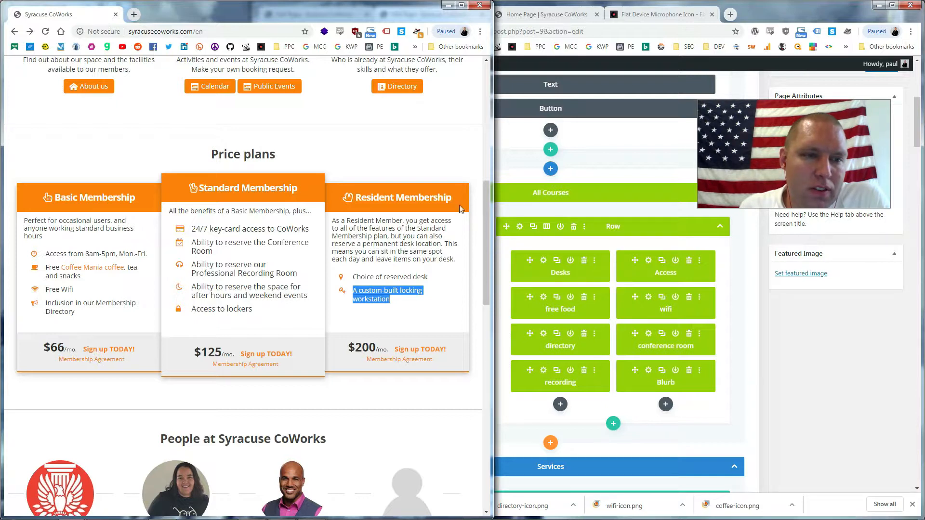
pyautogui.click(766, 376)
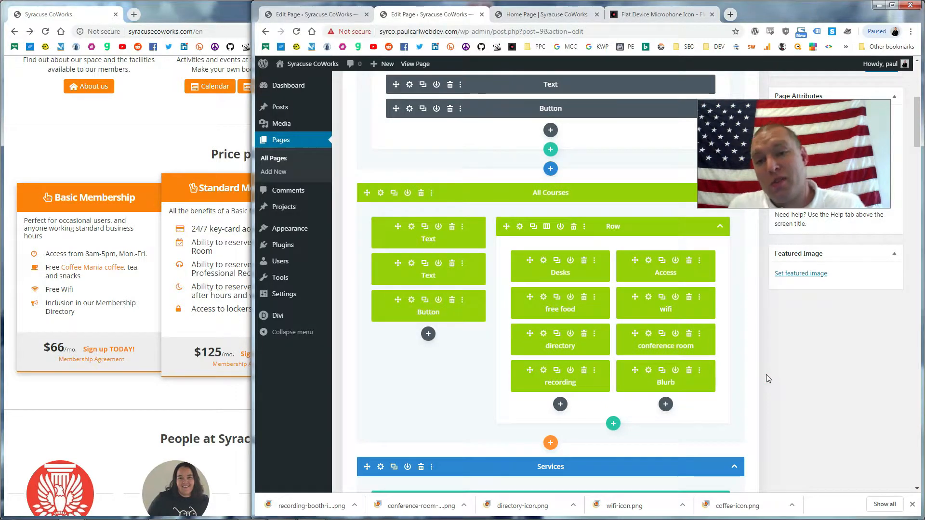
pyautogui.click(619, 14)
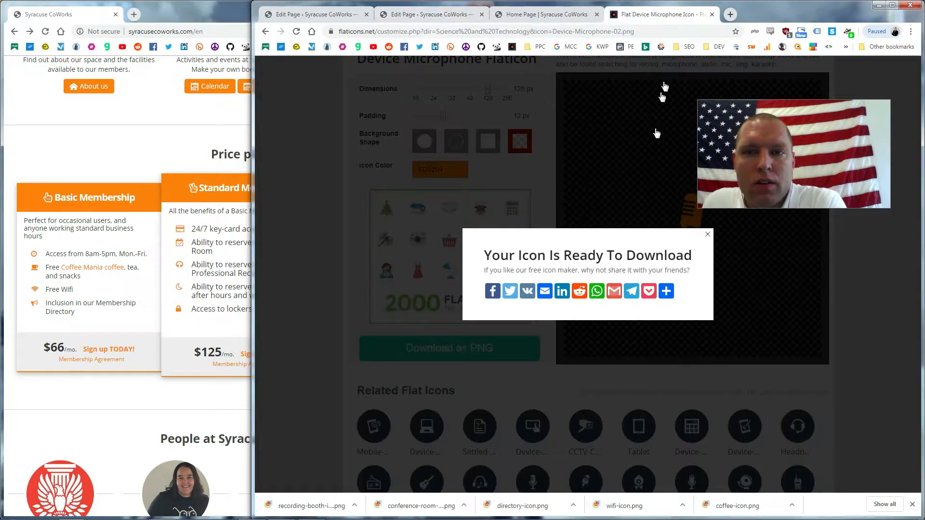
pyautogui.click(561, 99)
pyautogui.scroll(4, 703, 107)
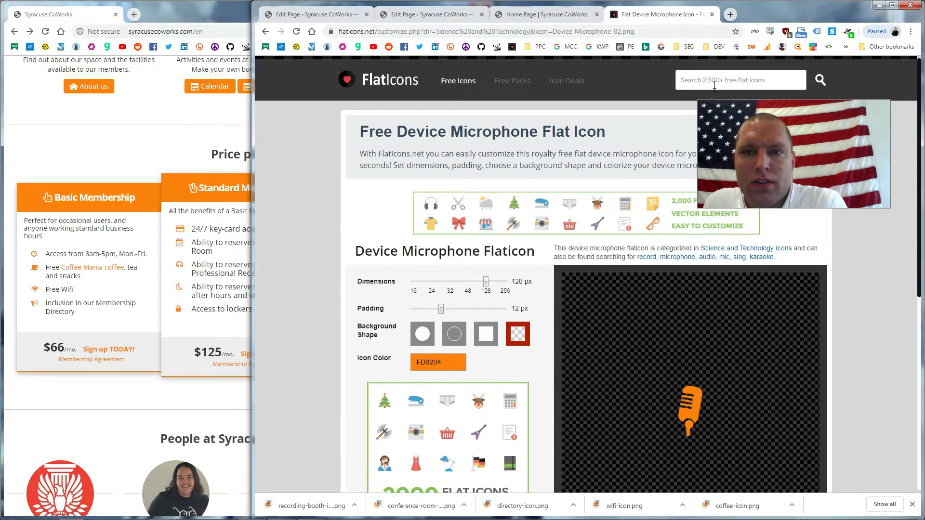
pyautogui.click(719, 77)
pyautogui.write('event')
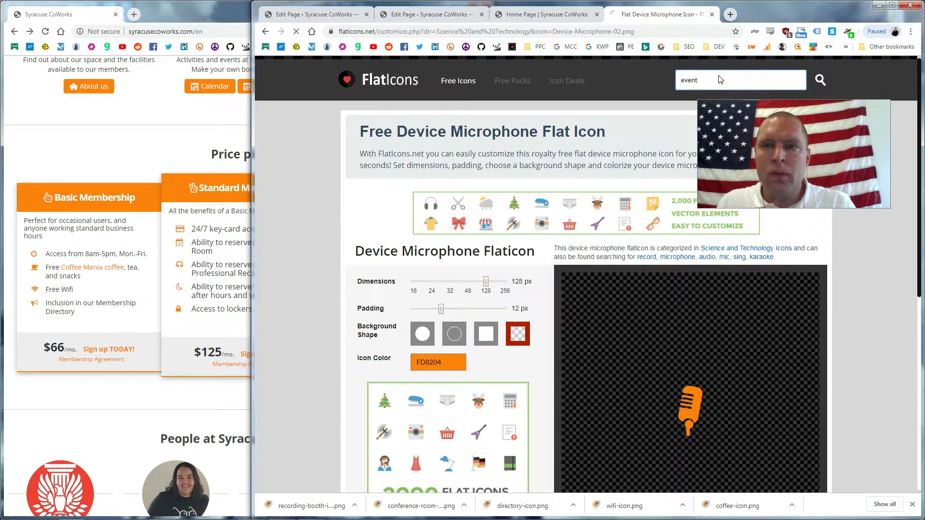
pyautogui.press('Return')
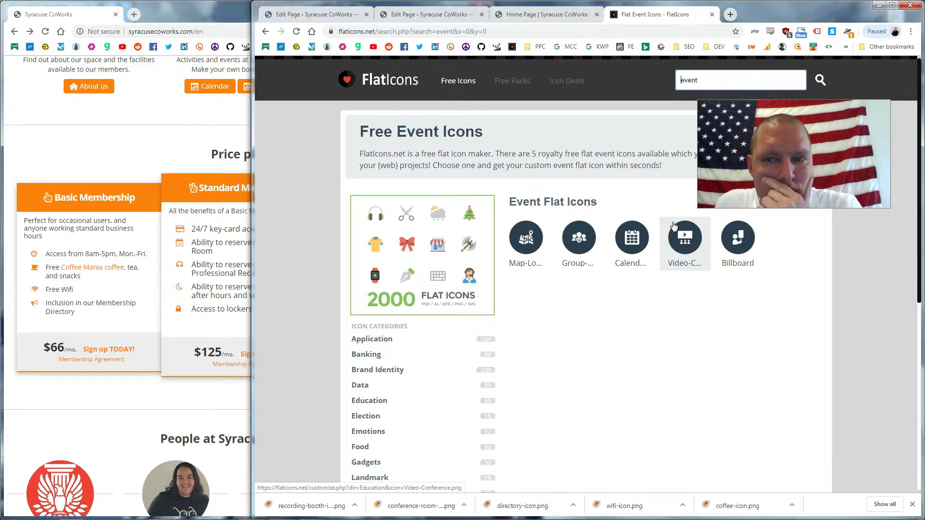
# Search FlatIcons for "conference" and open the Meeting icon for customization.
pyautogui.moveTo(713, 81); pyautogui.dragTo(582, 97)
pyautogui.write('conference')
pyautogui.press('Return')
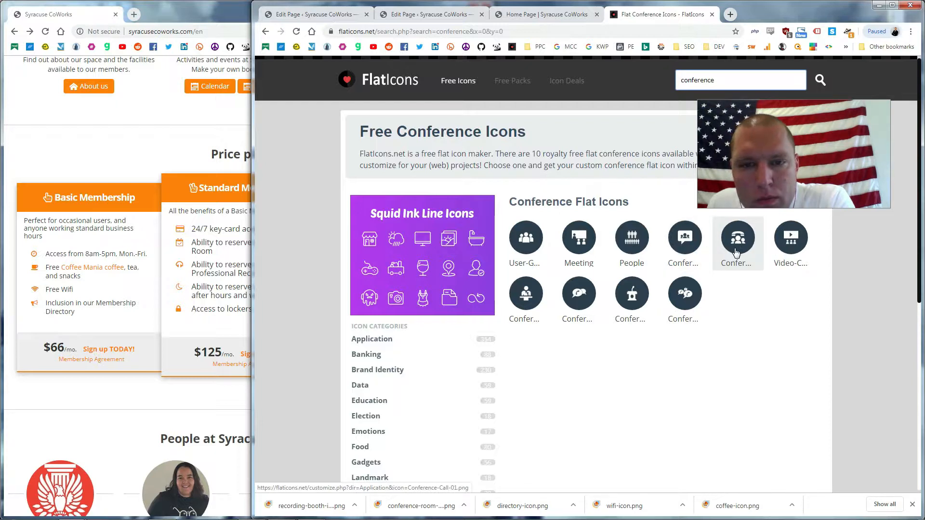
pyautogui.click(584, 238)
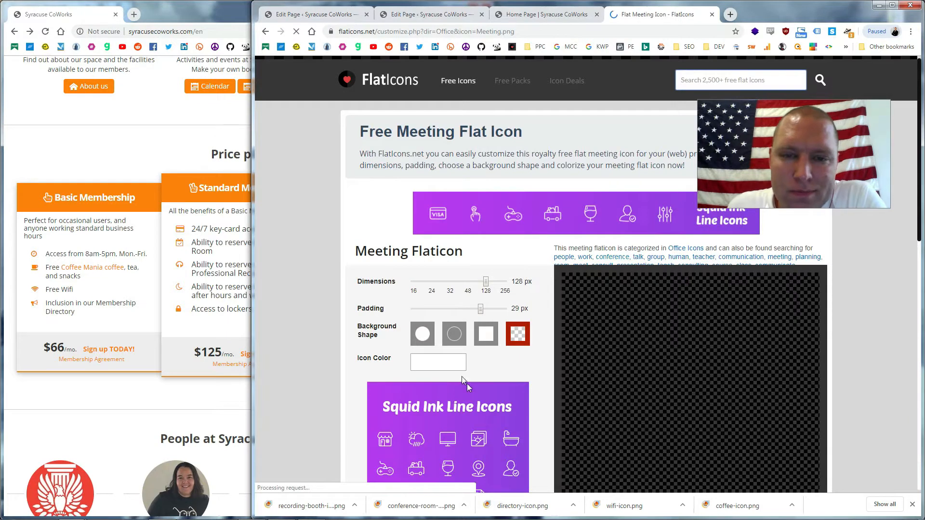
# Set the Meeting icon's color to FD8204 and its padding to 12 px.
pyautogui.click(439, 362)
pyautogui.write('FD8204')
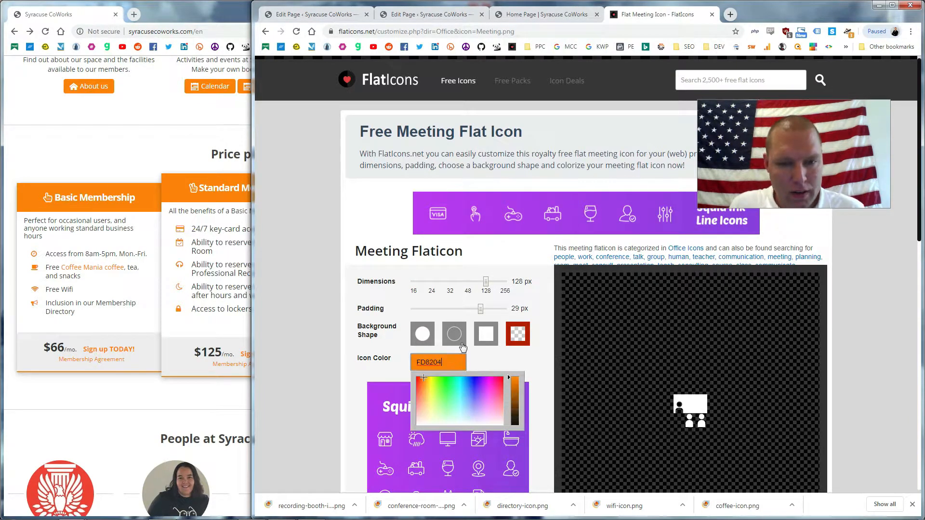
pyautogui.moveTo(485, 312); pyautogui.dragTo(440, 312)
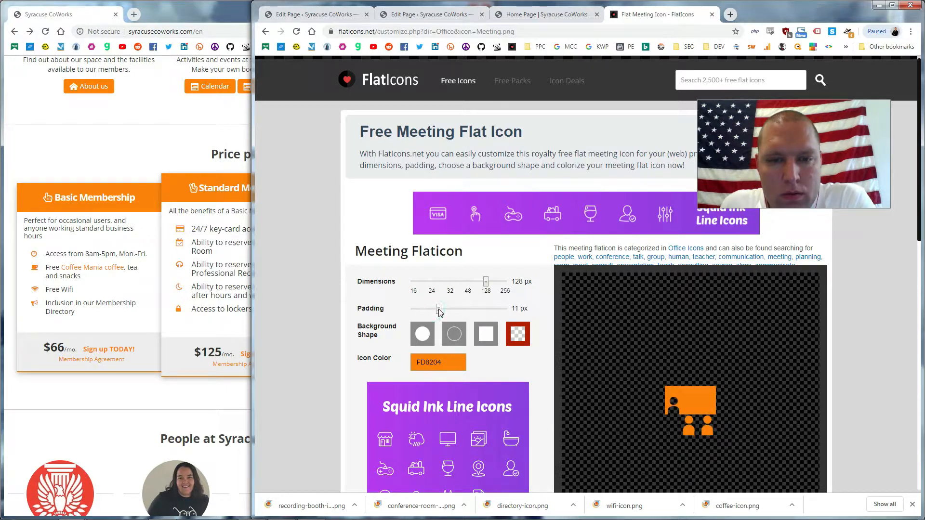
# Download the Meeting icon as a PNG named meeting-room-icon to the Desktop.
pyautogui.scroll(-5, 557, 321)
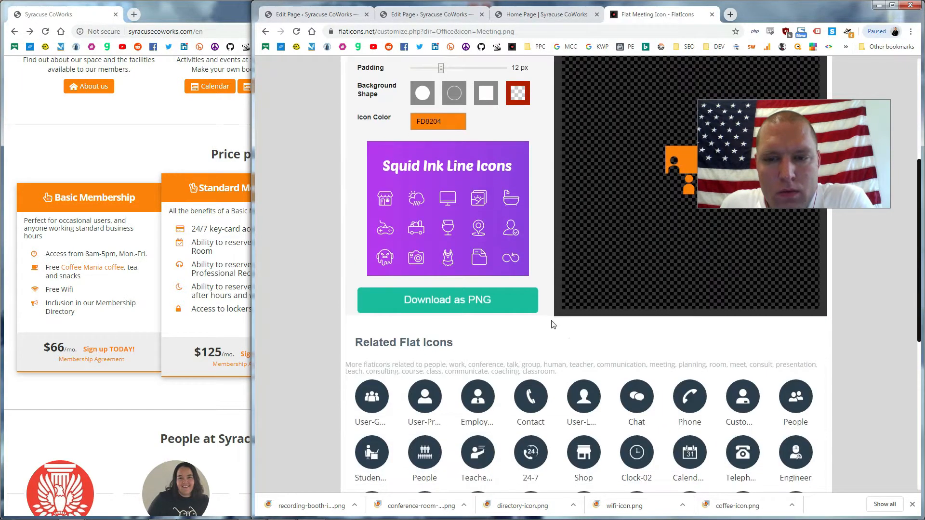
pyautogui.click(470, 307)
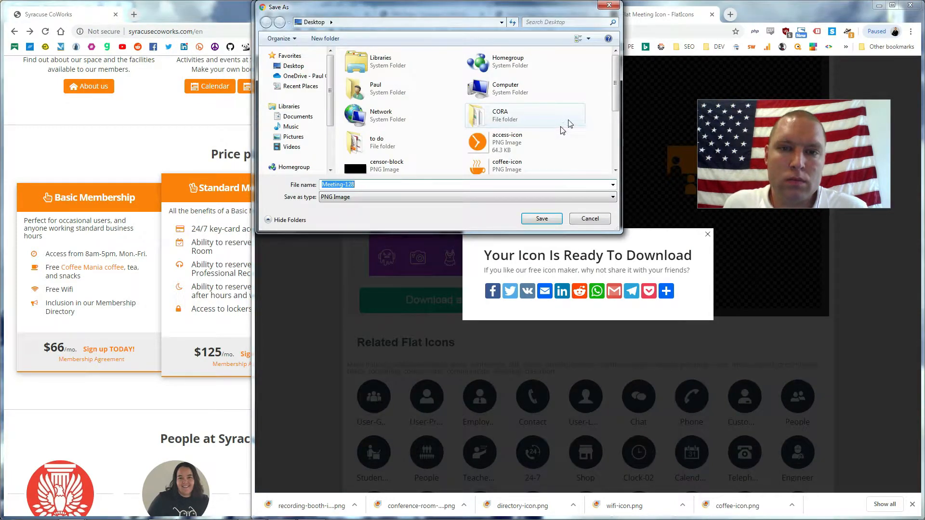
pyautogui.moveTo(616, 82); pyautogui.dragTo(620, 125)
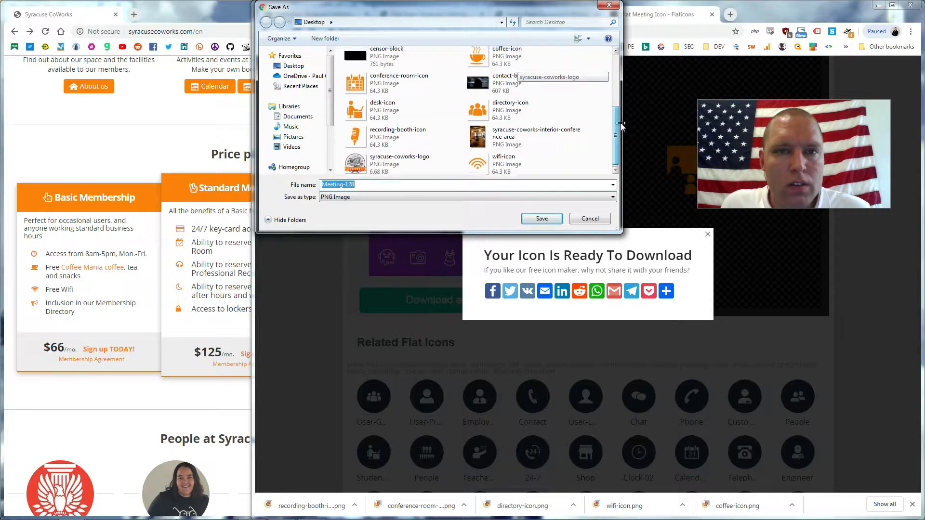
pyautogui.write('meet')
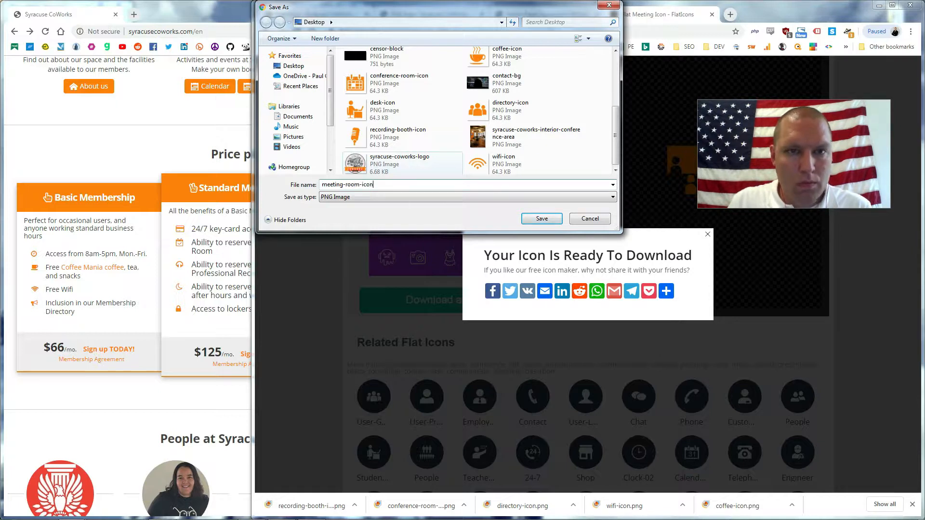
pyautogui.click(542, 219)
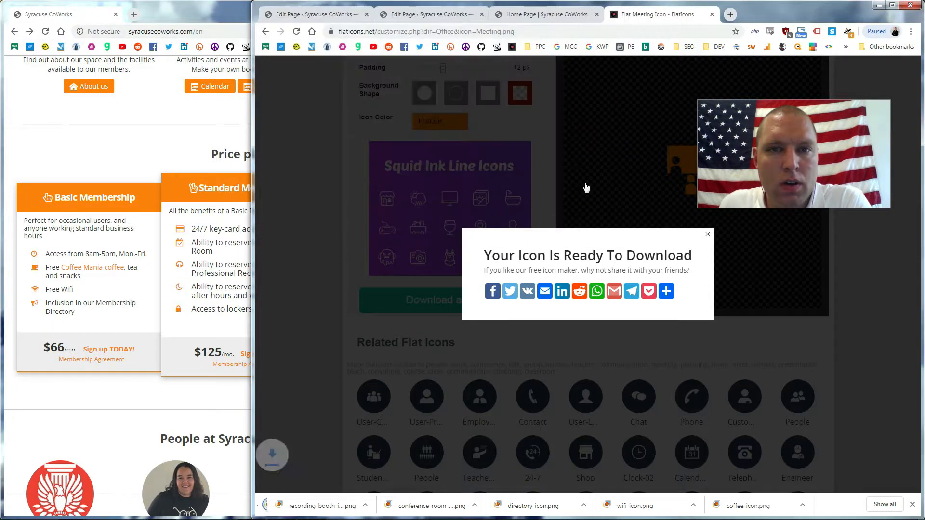
# Minimize the Syracuse CoWorks site window and rename the conference-room-icon file on the desktop to events-icon.
pyautogui.click(144, 14)
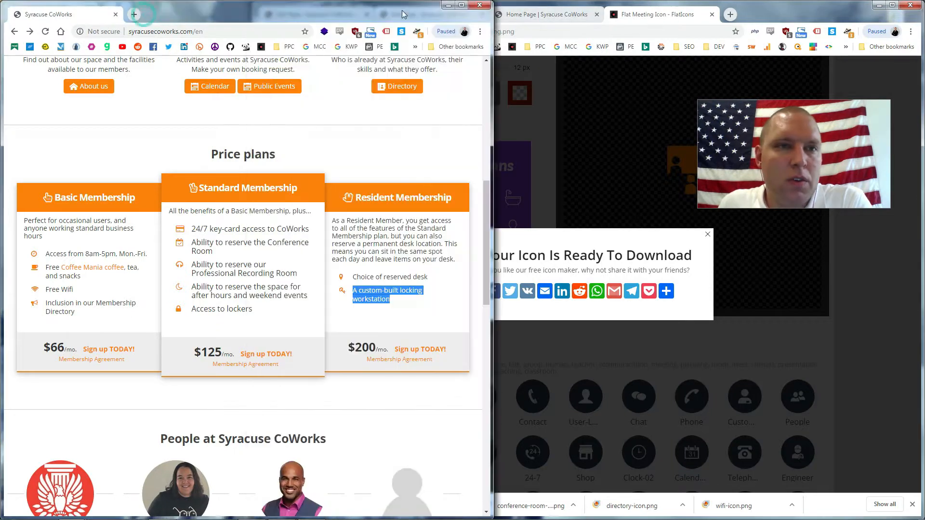
pyautogui.click(450, 4)
pyautogui.click(82, 6)
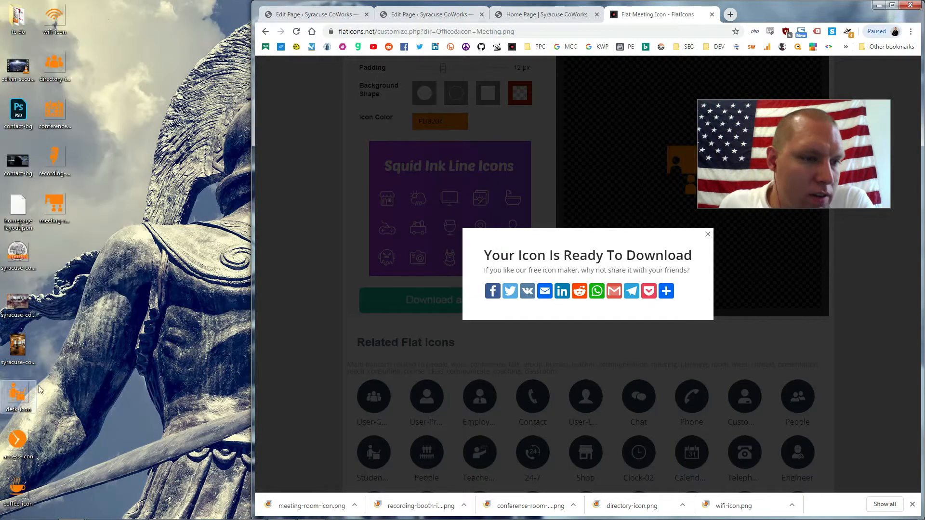
pyautogui.click(59, 123)
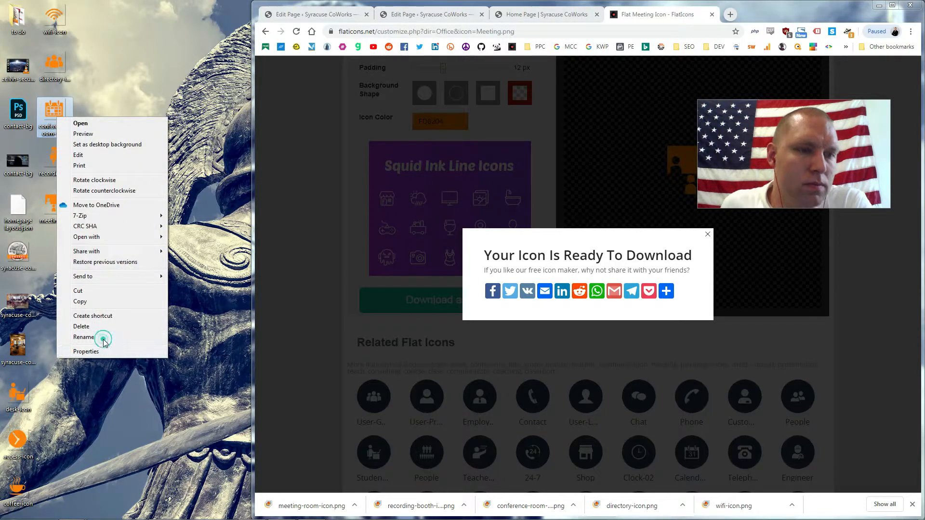
pyautogui.click(84, 336)
pyautogui.write('events-ico')
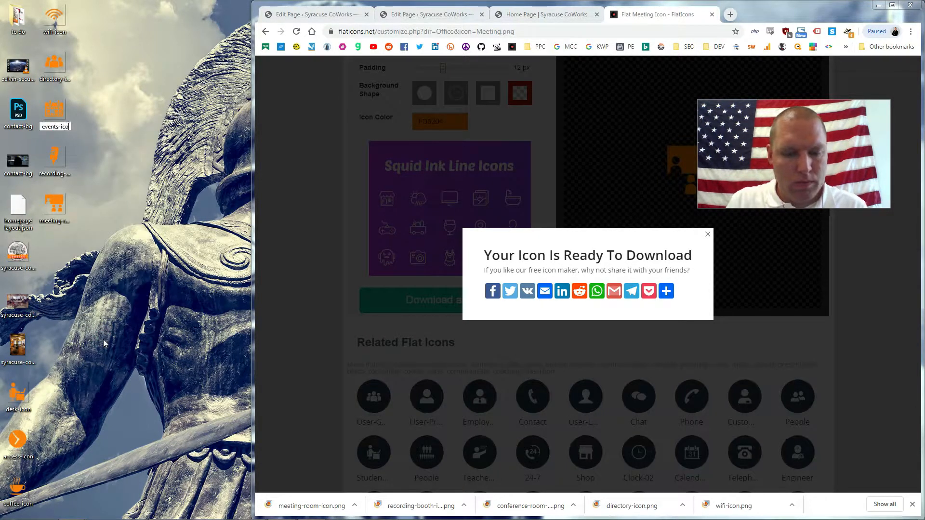
pyautogui.write('n')
pyautogui.press('Return')
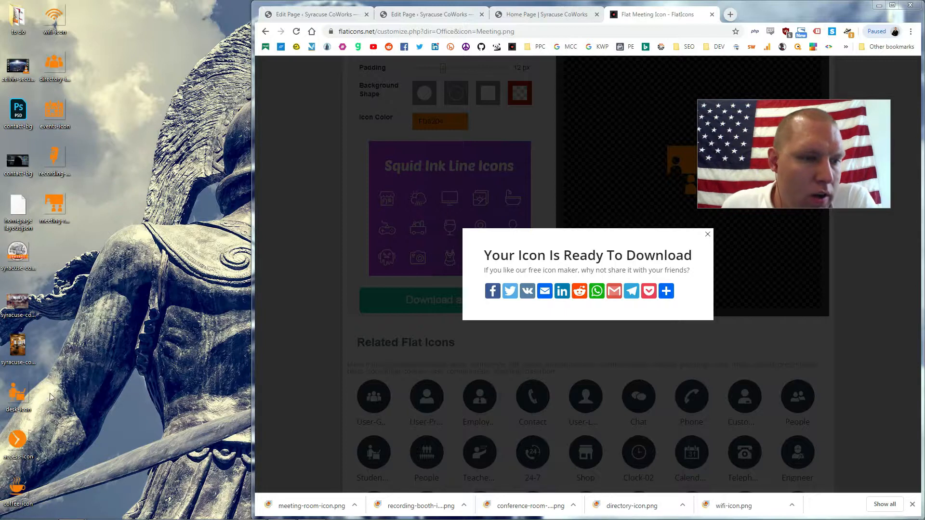
# Move the desk, access, coffee and meeting-room icon files beside the other orange icon files on the desktop.
pyautogui.moveTo(50, 393); pyautogui.dragTo(10, 489)
pyautogui.moveTo(17, 407); pyautogui.dragTo(91, 30)
pyautogui.click(155, 191)
pyautogui.moveTo(55, 197); pyautogui.dragTo(92, 152)
pyautogui.click(103, 273)
# Create a folder named icons on the desktop and move all the orange icon files into it.
pyautogui.rightClick(111, 338)
pyautogui.moveTo(160, 301)
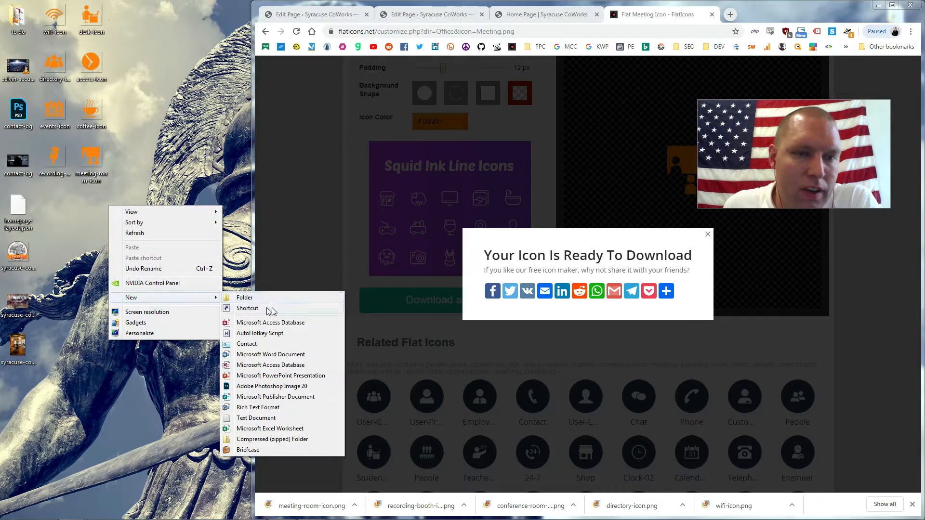
pyautogui.click(277, 297)
pyautogui.press('Return')
pyautogui.moveTo(146, 3); pyautogui.dragTo(103, 184)
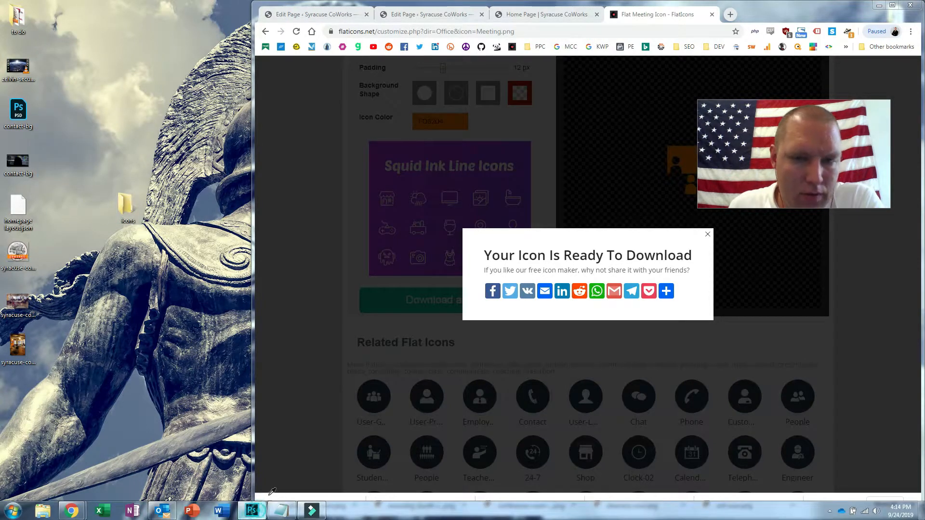
# Switch to Photoshop and close the Untitled-1 document without saving its changes.
pyautogui.click(251, 510)
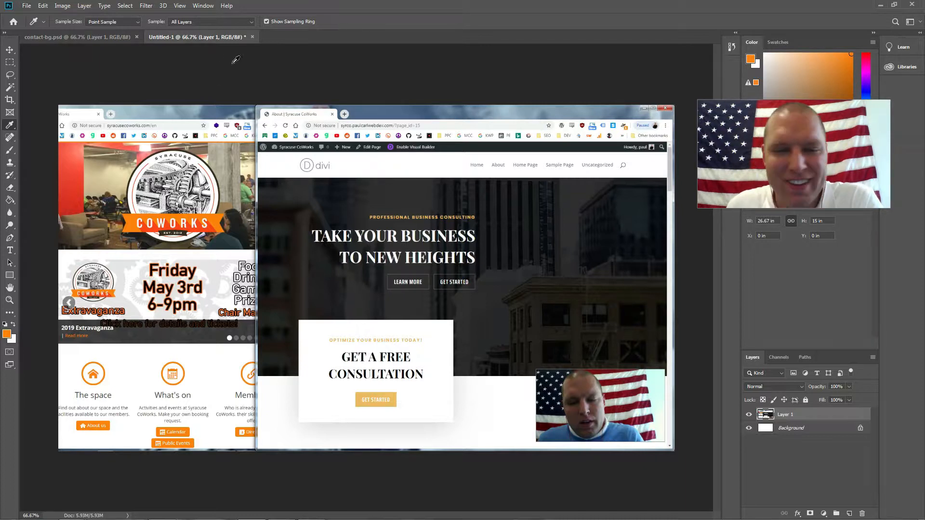
pyautogui.click(252, 37)
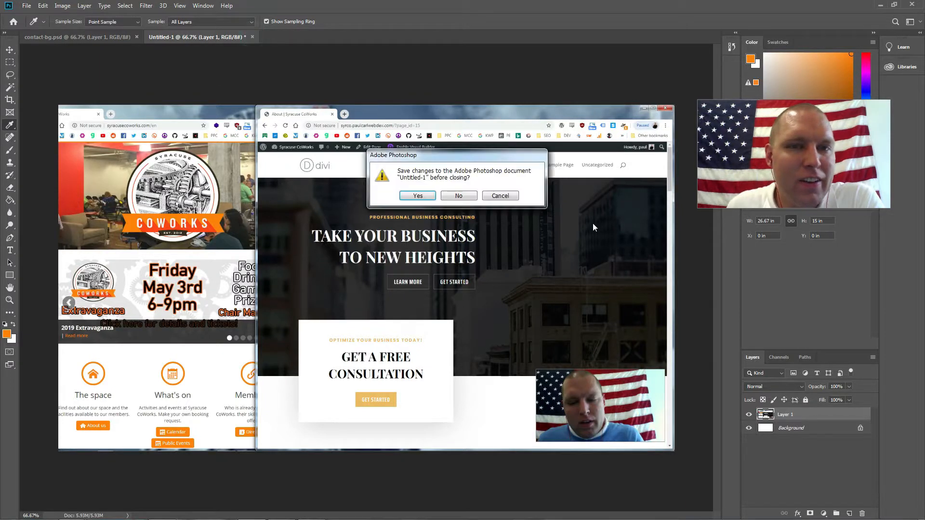
pyautogui.click(460, 196)
pyautogui.click(33, 7)
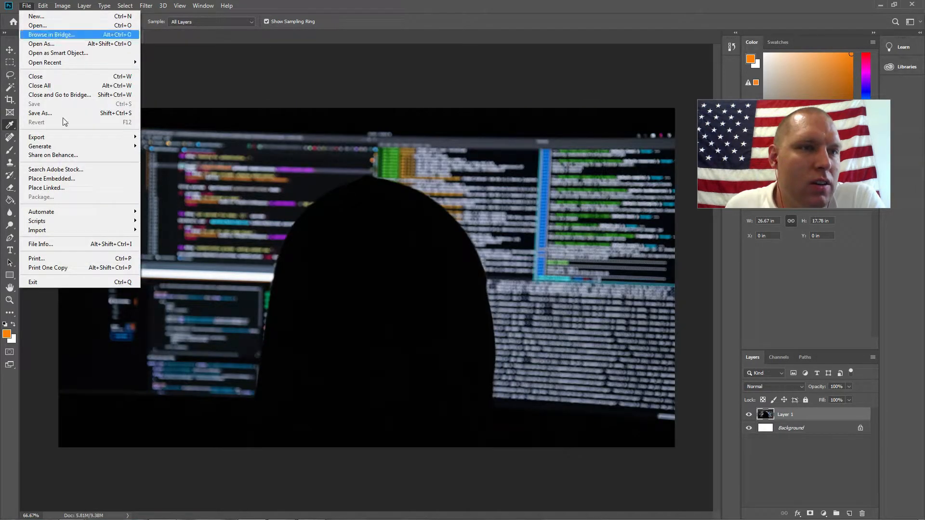
pyautogui.moveTo(105, 214)
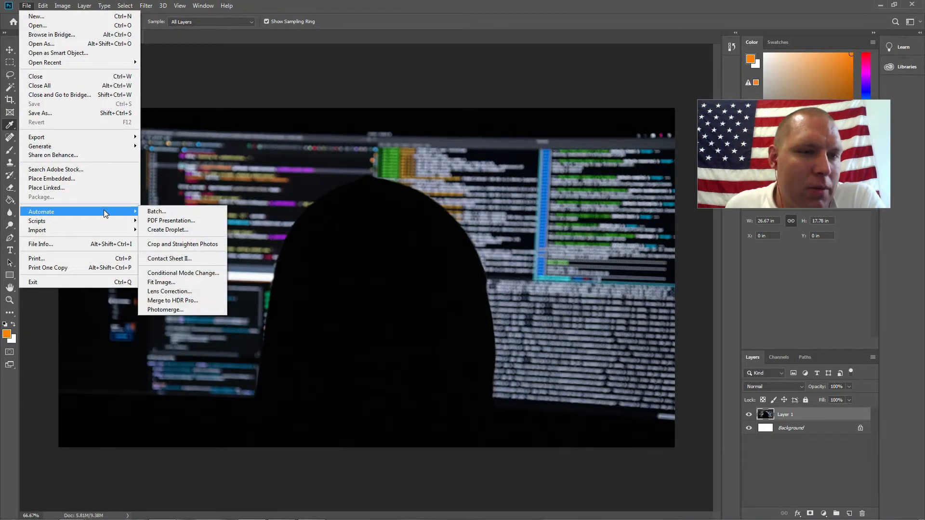
pyautogui.click(163, 212)
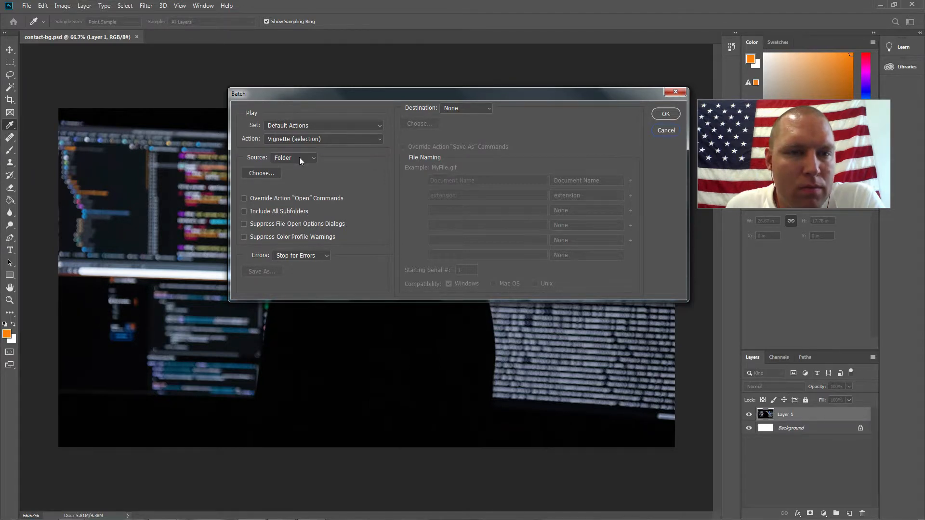
pyautogui.click(334, 139)
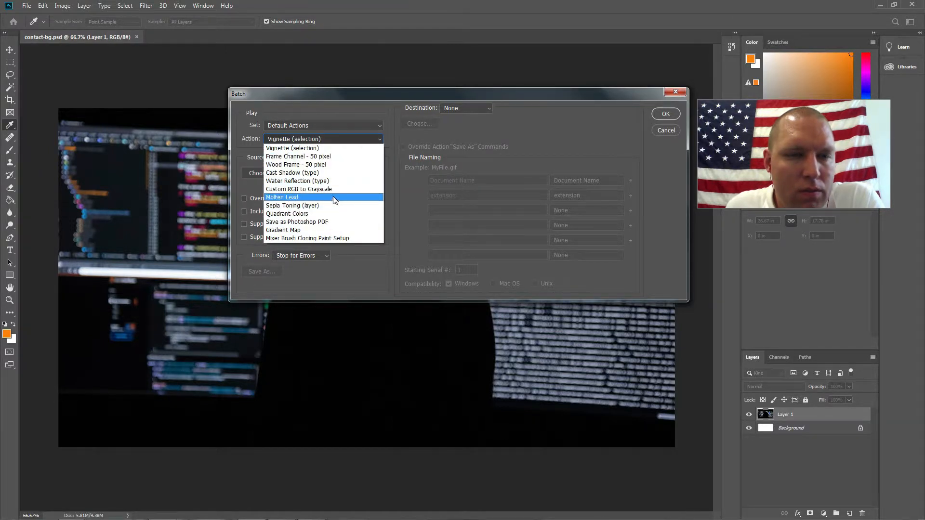
pyautogui.click(370, 134)
pyautogui.click(334, 125)
pyautogui.click(359, 126)
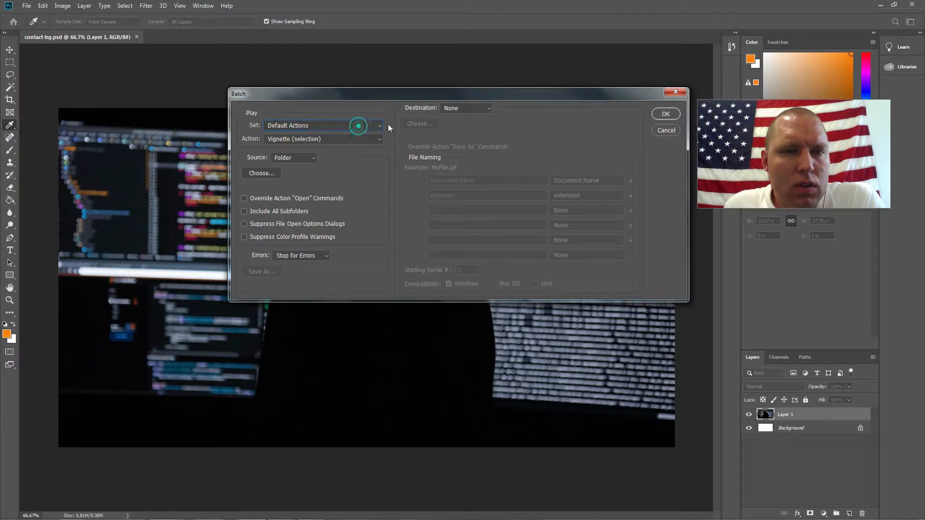
pyautogui.click(337, 138)
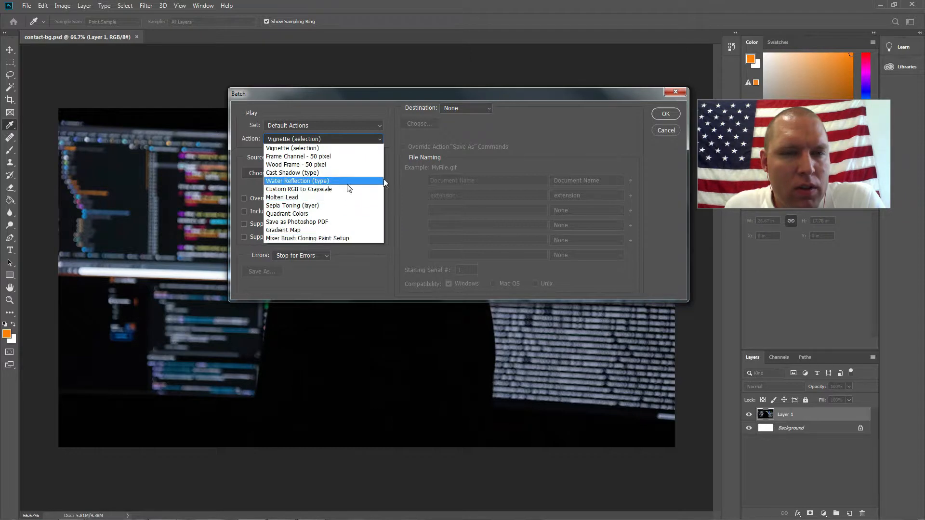
pyautogui.click(664, 131)
pyautogui.click(665, 131)
pyautogui.click(43, 6)
pyautogui.press('Escape')
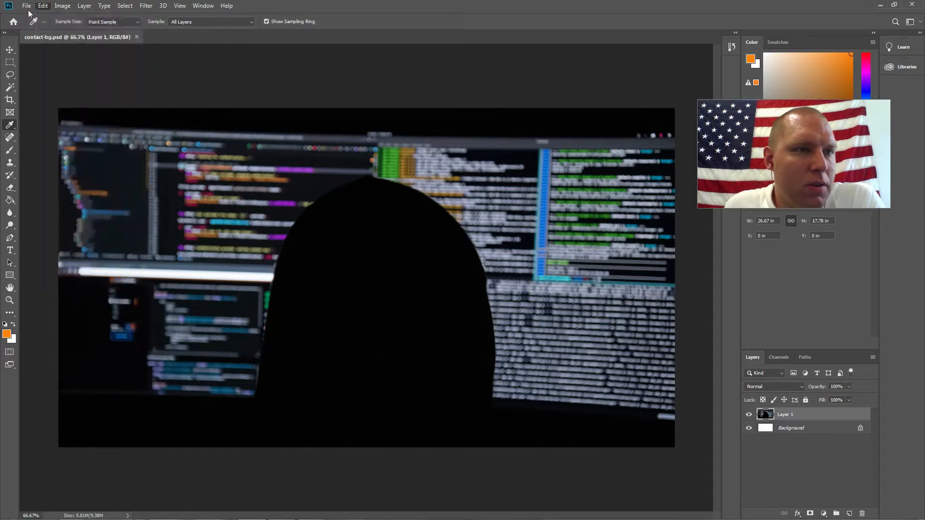
# Open the Image Processor script and choose the desktop's icons folder as the source of images to process.
pyautogui.click(27, 6)
pyautogui.moveTo(68, 221)
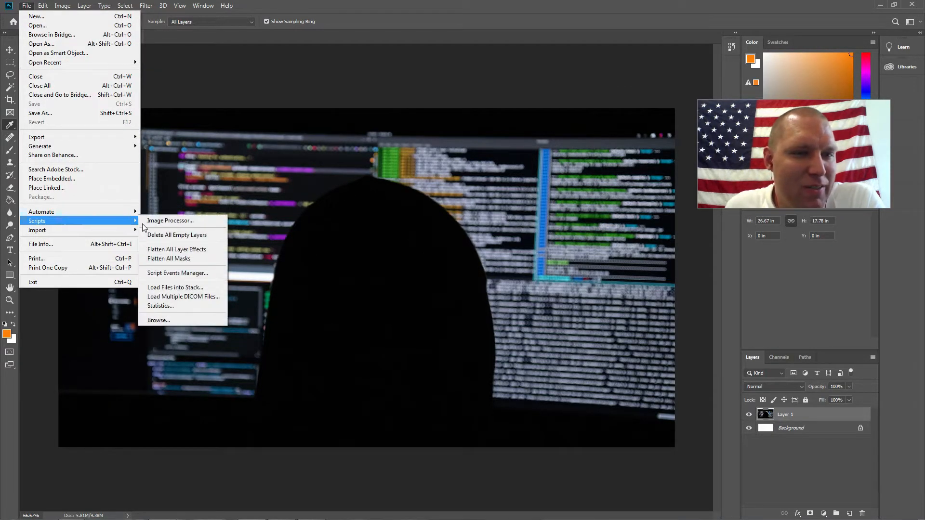
pyautogui.click(208, 221)
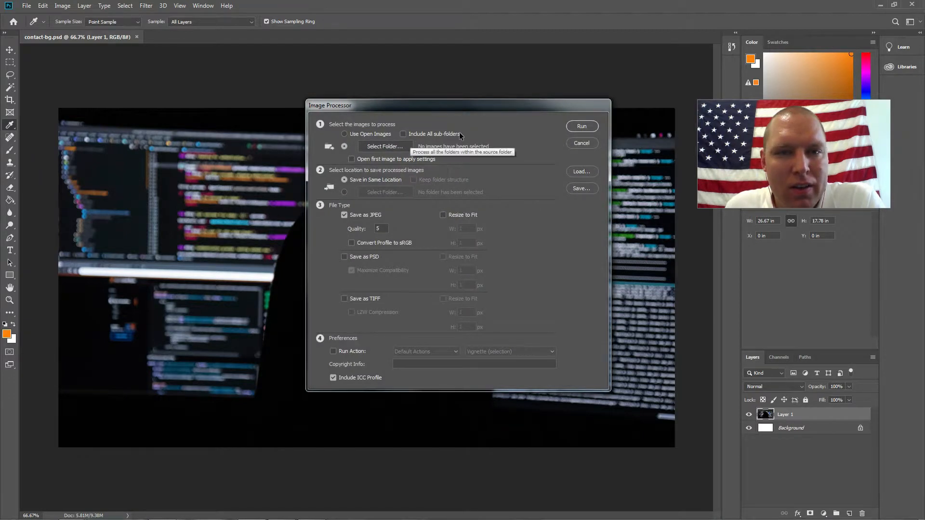
pyautogui.click(403, 151)
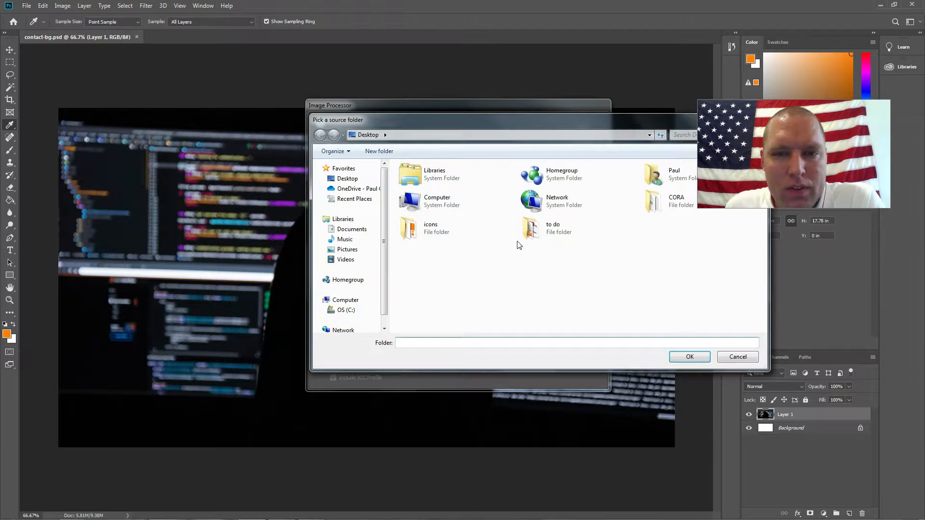
pyautogui.click(436, 240)
pyautogui.click(689, 356)
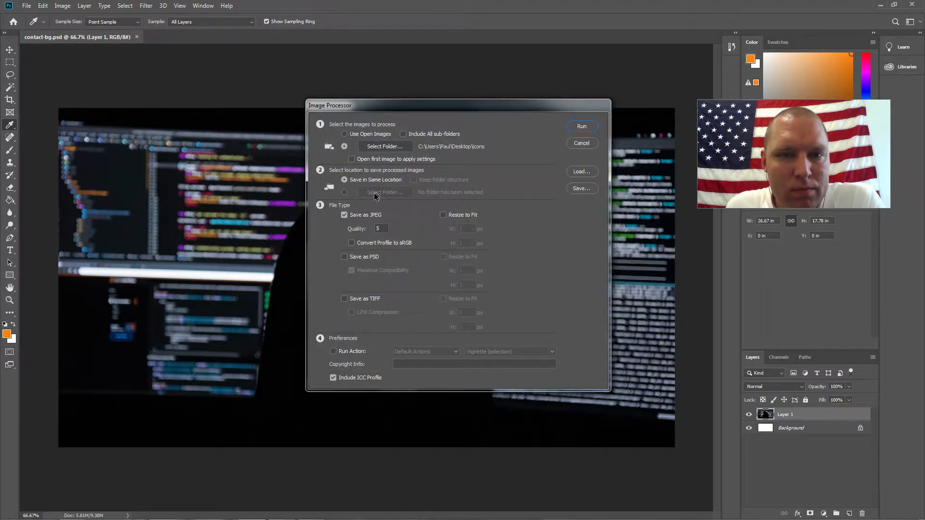
# Create a folder named resized inside the icons folder and select it as the location for the processed images.
pyautogui.click(344, 192)
pyautogui.click(399, 193)
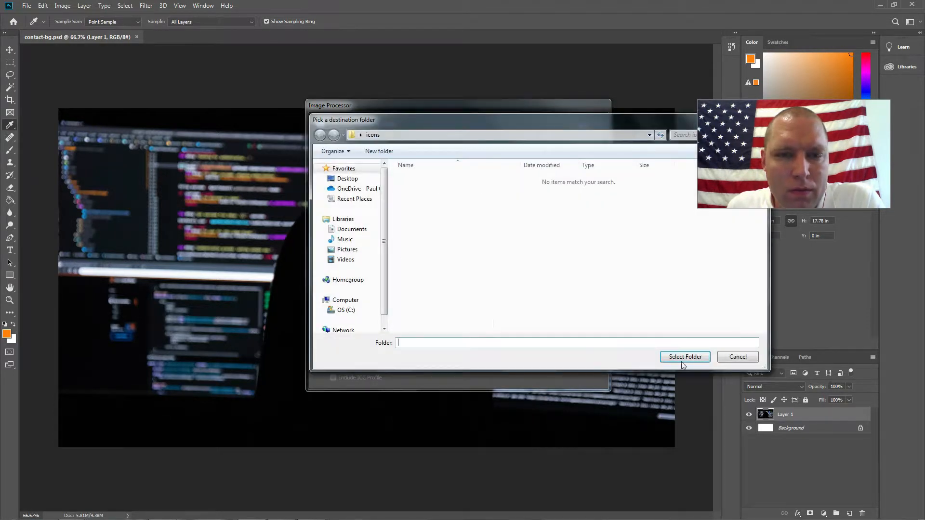
pyautogui.click(376, 153)
pyautogui.write('resi')
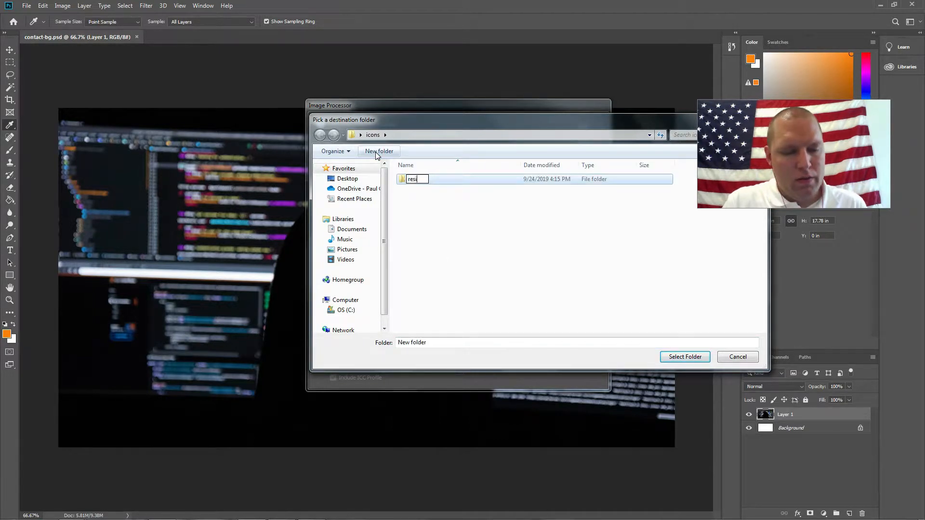
pyautogui.write('zed')
pyautogui.press('Return')
pyautogui.click(684, 356)
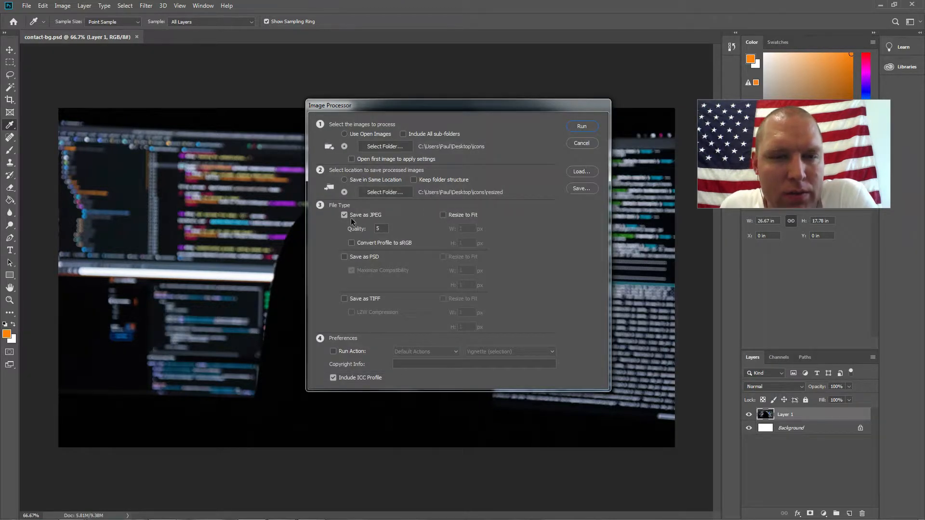
# Turn off saving as JPEG in the Image Processor's file type options.
pyautogui.click(344, 216)
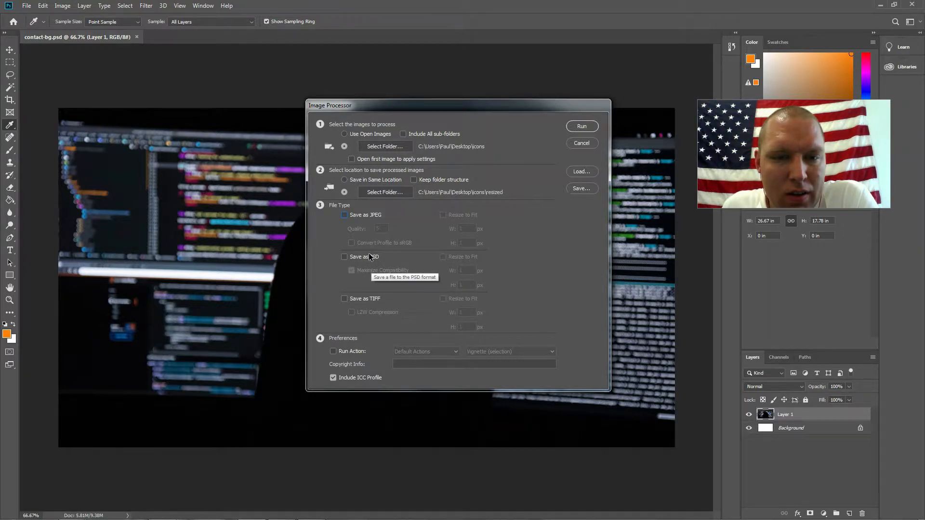
pyautogui.click(321, 205)
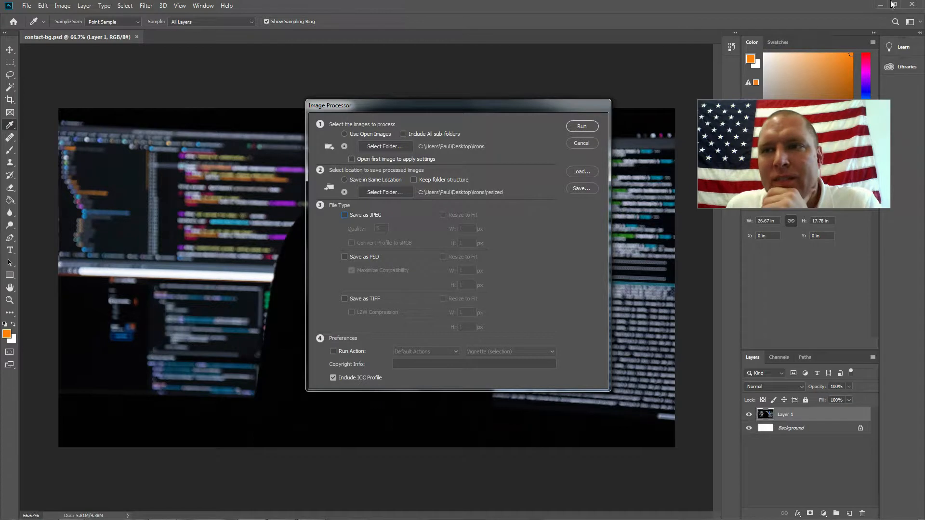
# Look over the Syracuse CoWorks site and the home page in the browser, and return to the Image Processor.
pyautogui.moveTo(236, 512)
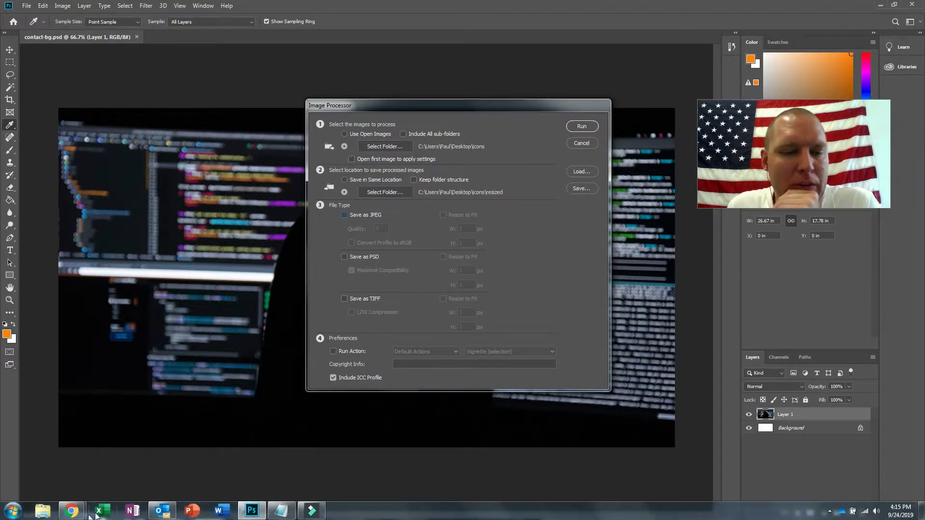
pyautogui.click(72, 512)
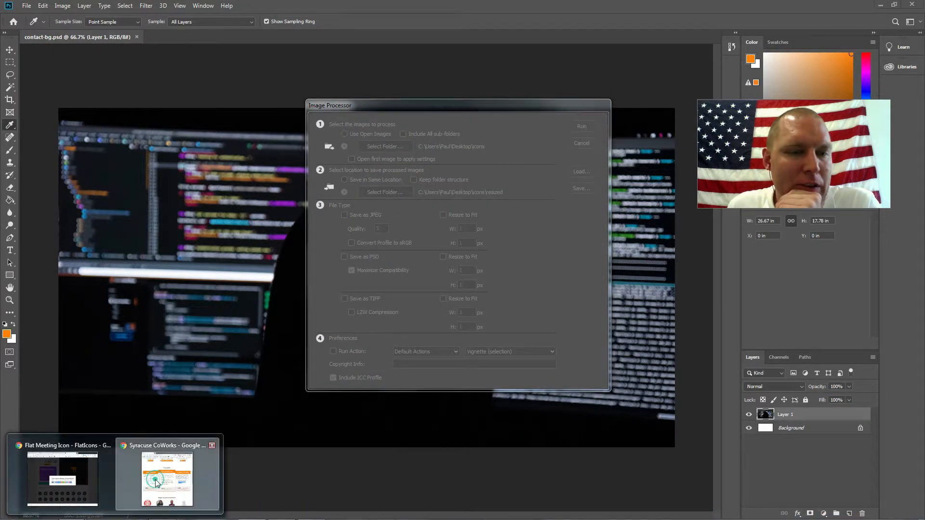
pyautogui.click(156, 482)
pyautogui.moveTo(109, 515)
pyautogui.click(71, 512)
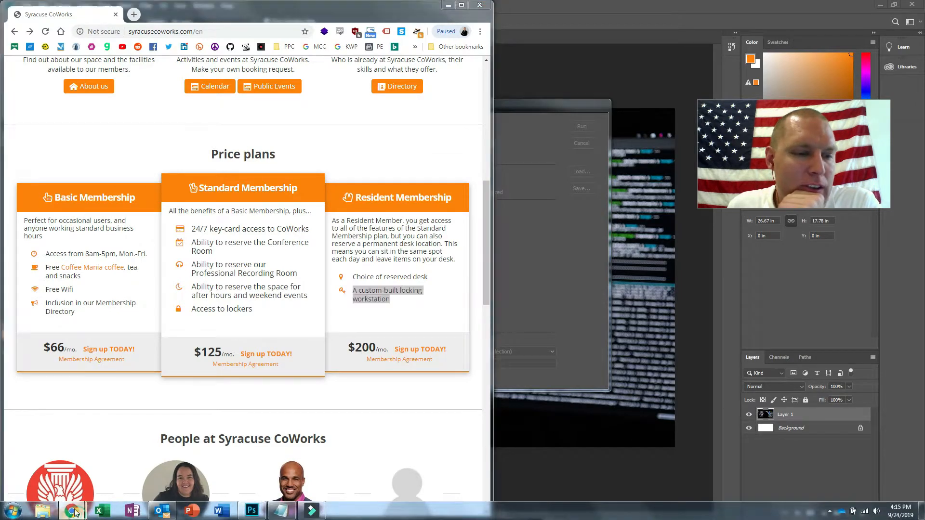
pyautogui.click(68, 471)
pyautogui.click(545, 14)
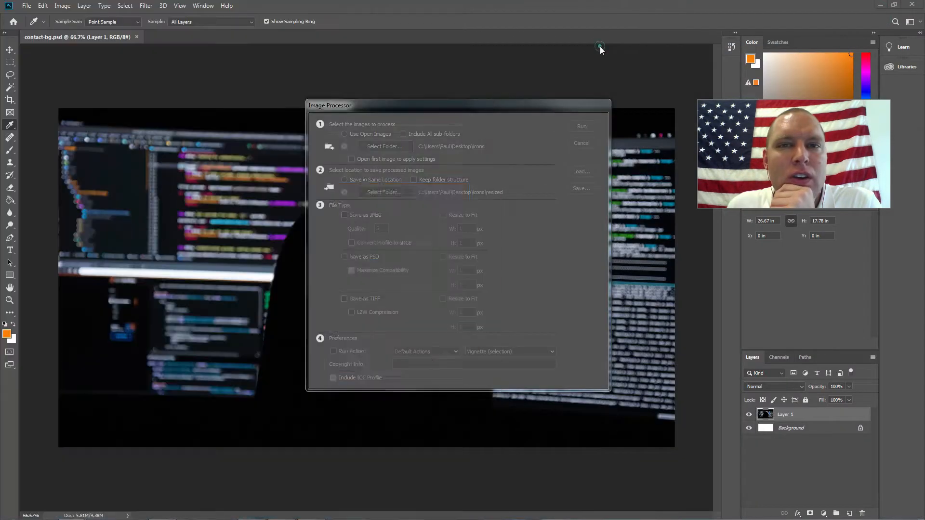
# Try to run the Image Processor with no output file type selected, and reselect the icons folder.
pyautogui.click(582, 127)
pyautogui.click(507, 299)
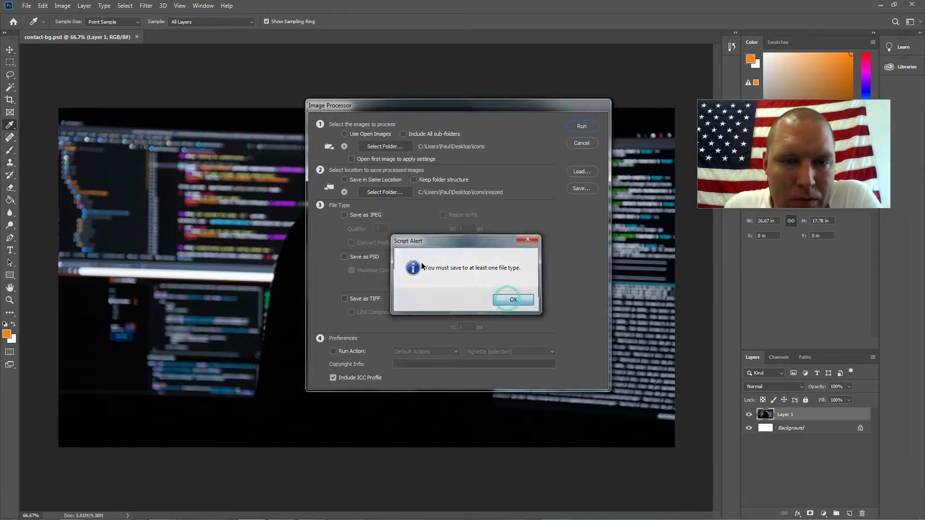
pyautogui.click(344, 215)
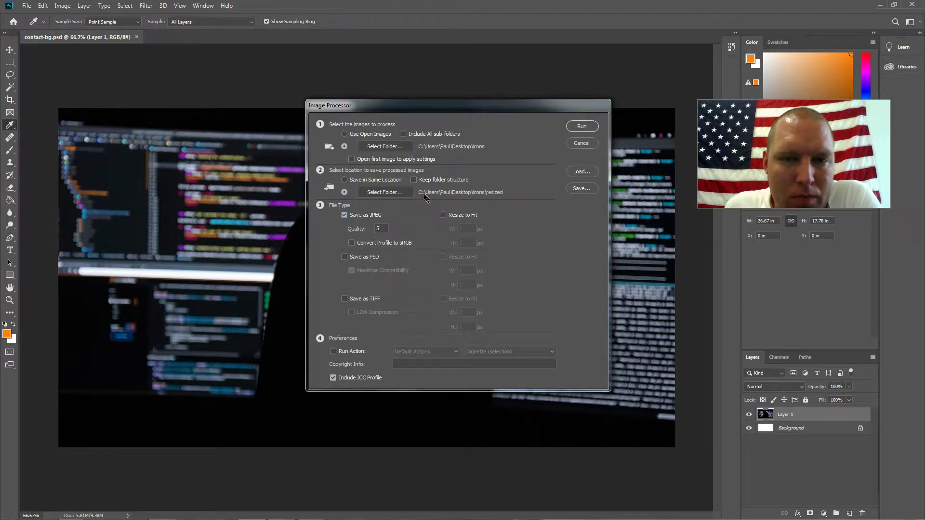
pyautogui.click(398, 148)
pyautogui.click(370, 135)
pyautogui.click(685, 357)
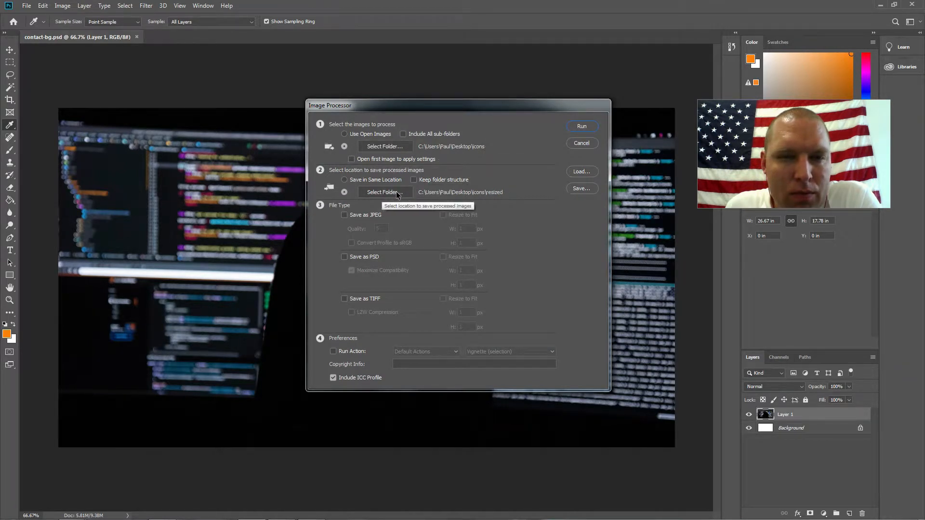
pyautogui.click(361, 158)
pyautogui.click(361, 158)
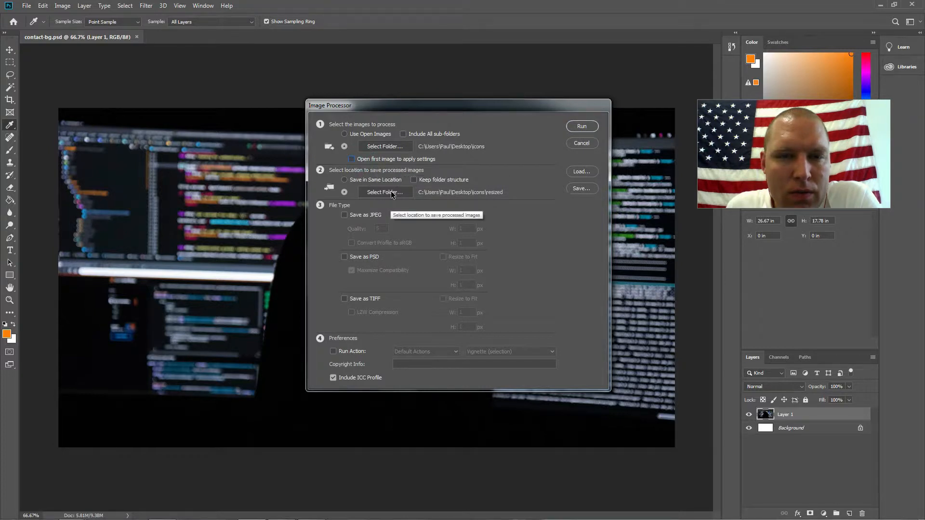
# Enable saving as JPEG for the processed images with the quality at 12.
pyautogui.click(359, 216)
pyautogui.press('Tab')
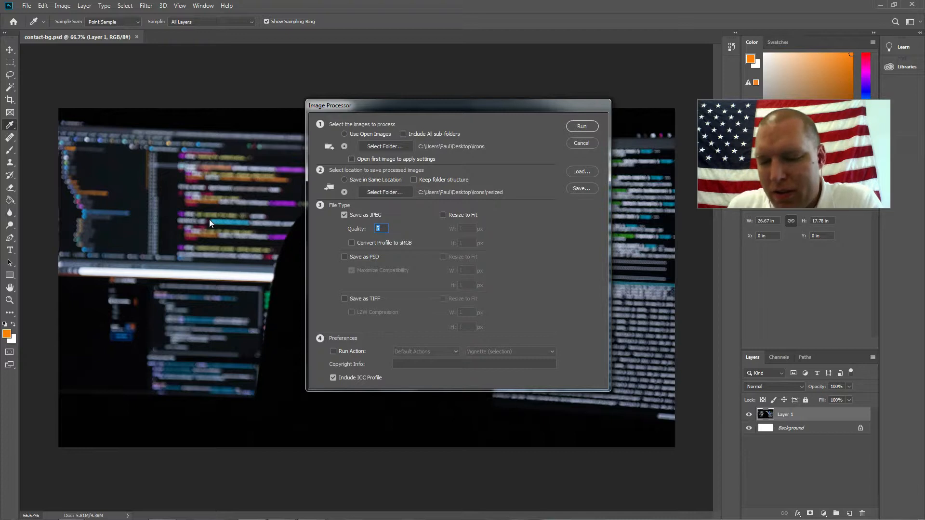
pyautogui.write('100')
pyautogui.click(449, 214)
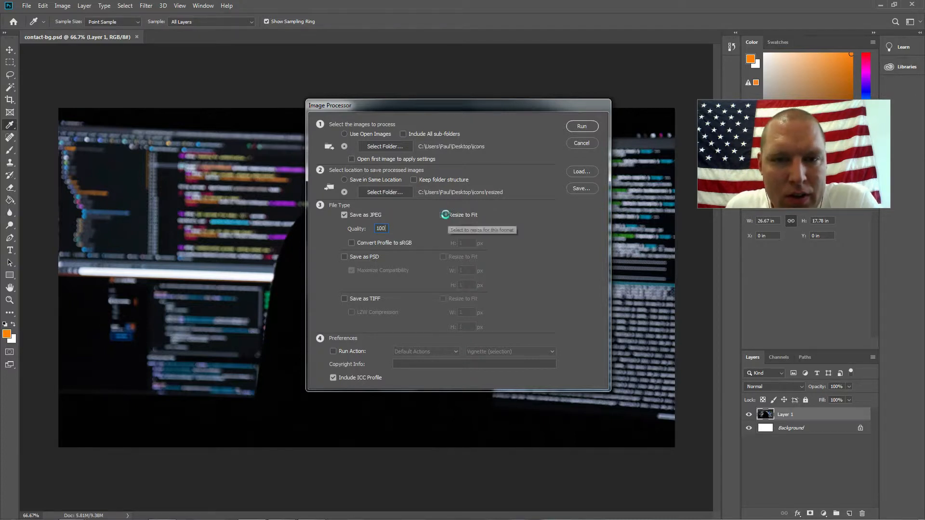
pyautogui.click(505, 300)
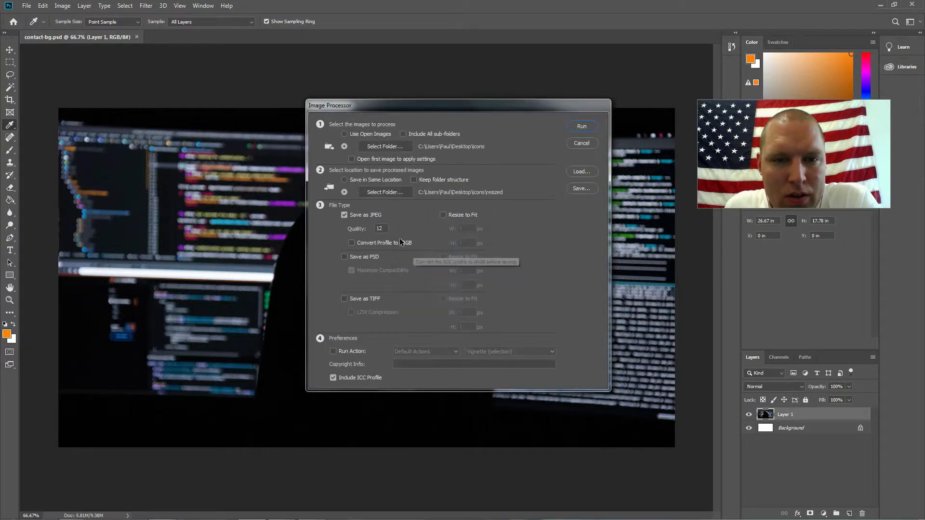
# Turn on resizing to fit for the JPEG output, with width and height both set to 64 px.
pyautogui.click(443, 214)
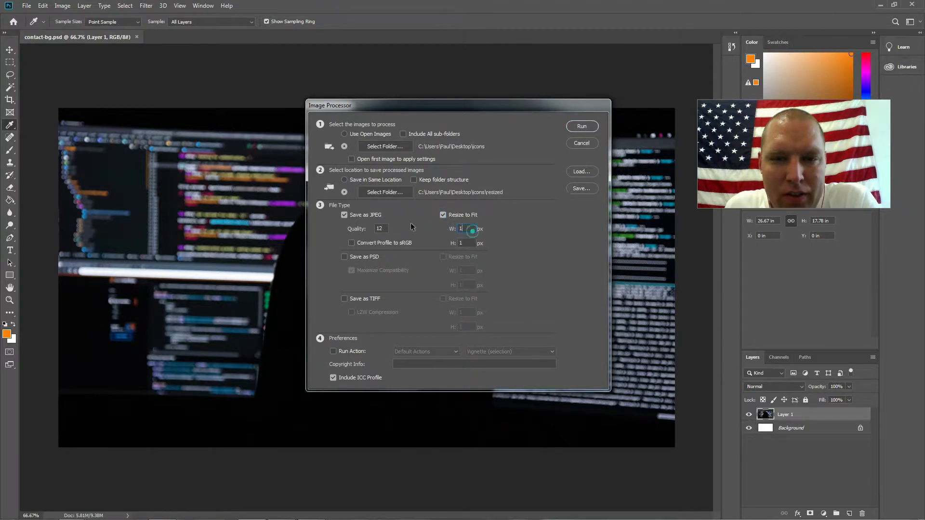
pyautogui.moveTo(236, 504)
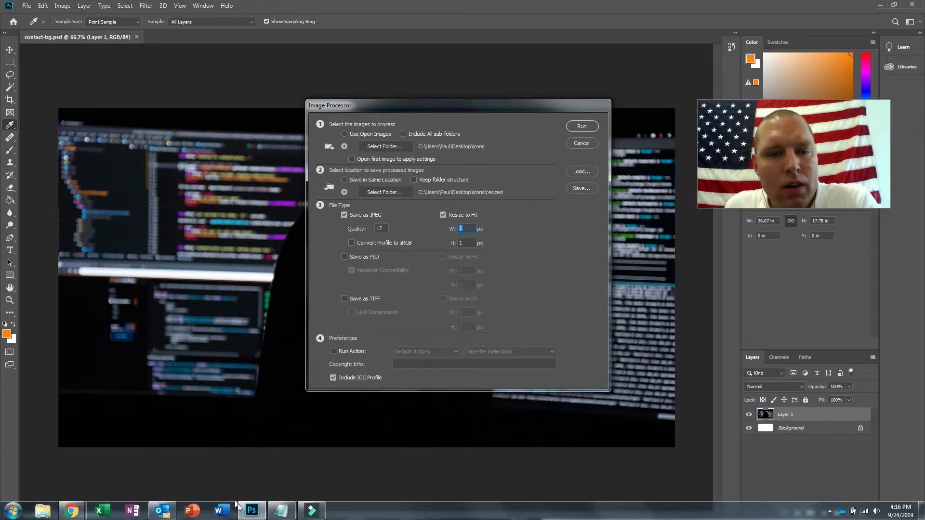
pyautogui.write('64')
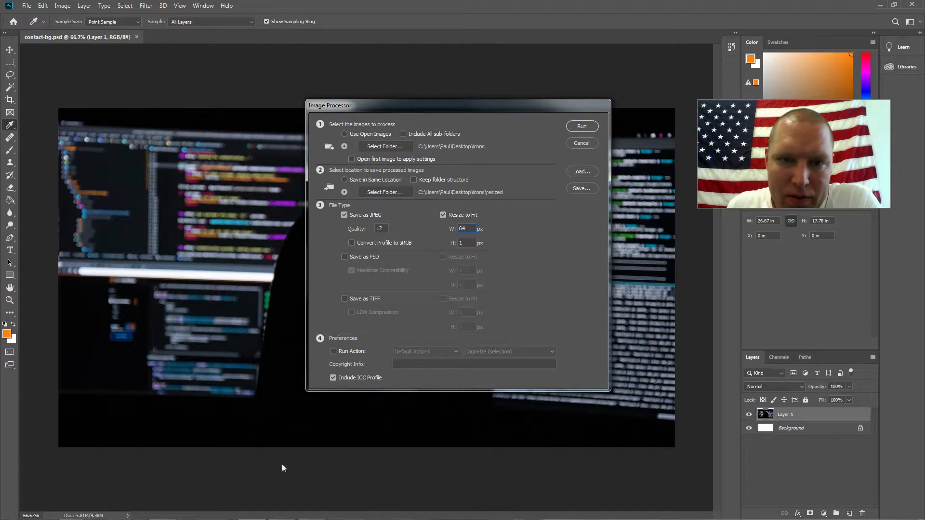
pyautogui.click(467, 243)
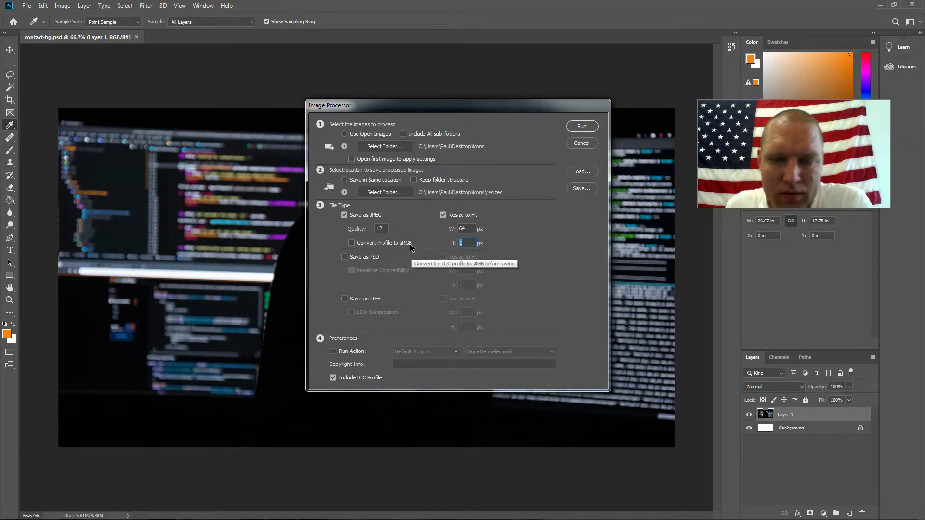
pyautogui.write('64')
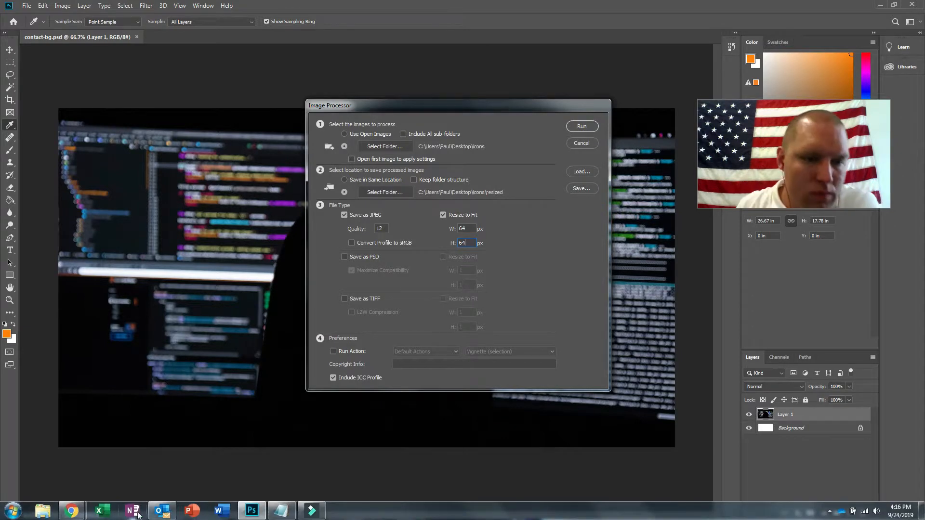
# Inspect the UX Design blurb's icon on the browser home page to check its image dimensions, and return to the Image Processor.
pyautogui.moveTo(79, 513)
pyautogui.click(83, 460)
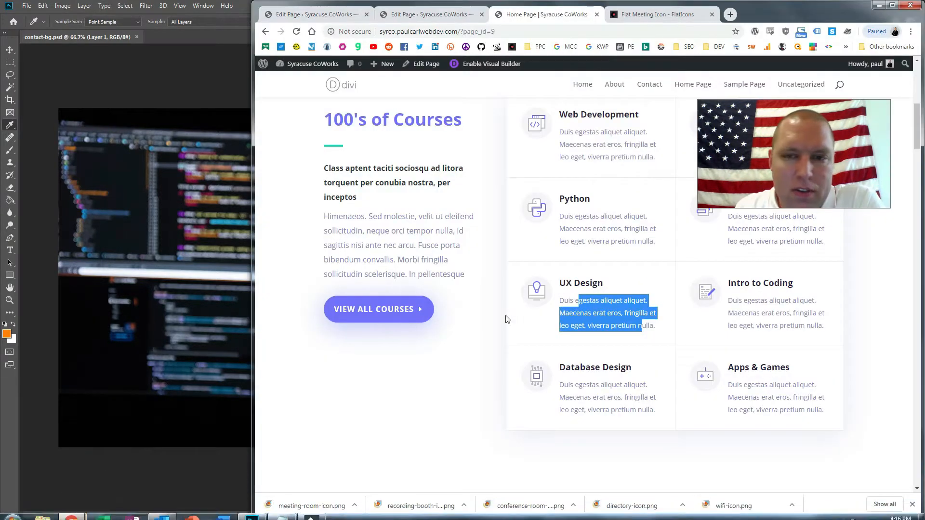
pyautogui.rightClick(539, 288)
pyautogui.click(576, 443)
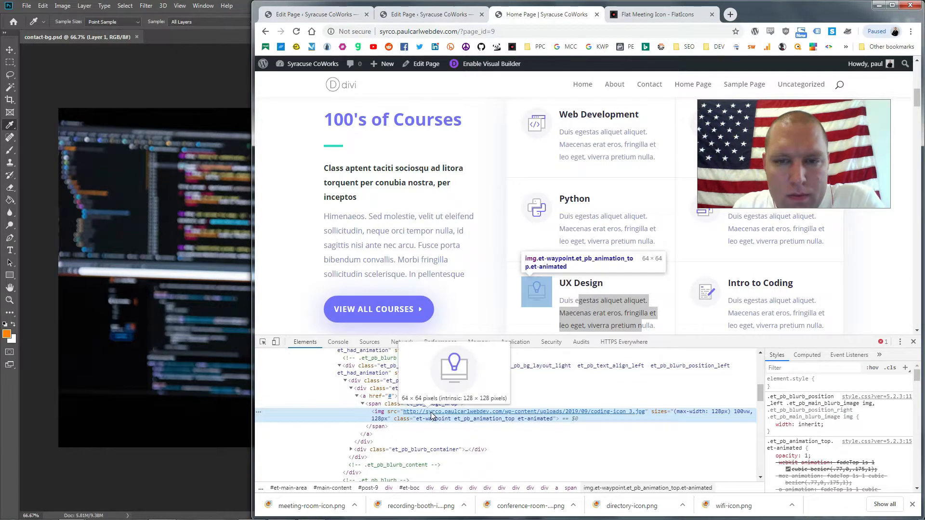
pyautogui.click(912, 342)
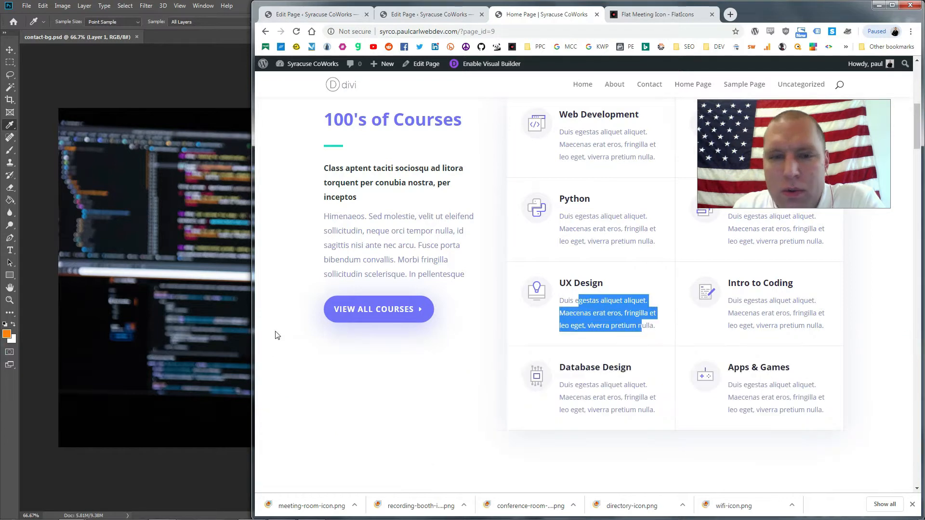
pyautogui.click(152, 77)
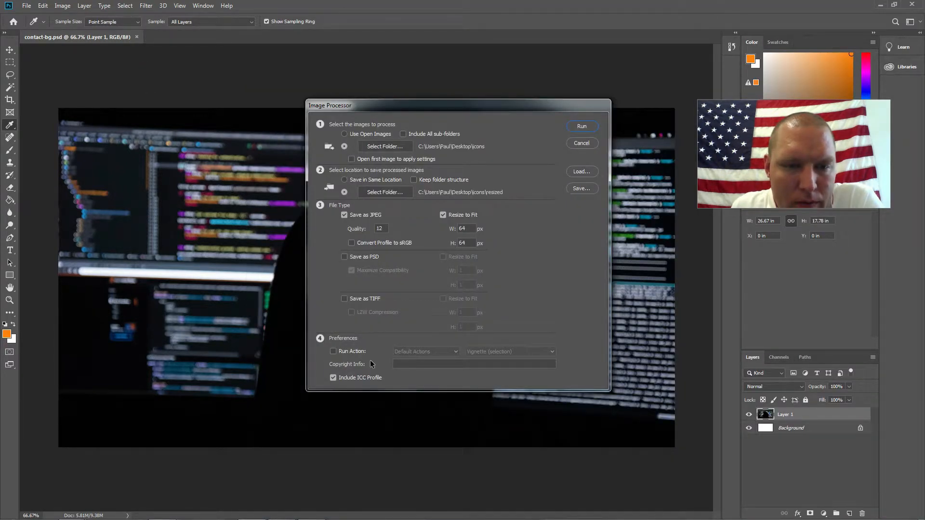
# Run the Image Processor on the icons folder and open the output folder icons\resized\JPEG from the desktop.
pyautogui.click(582, 126)
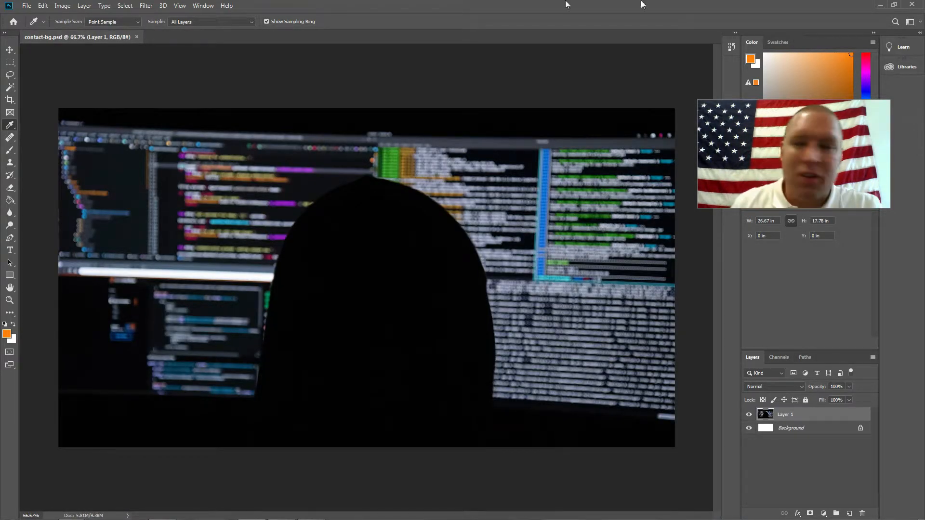
pyautogui.click(879, 5)
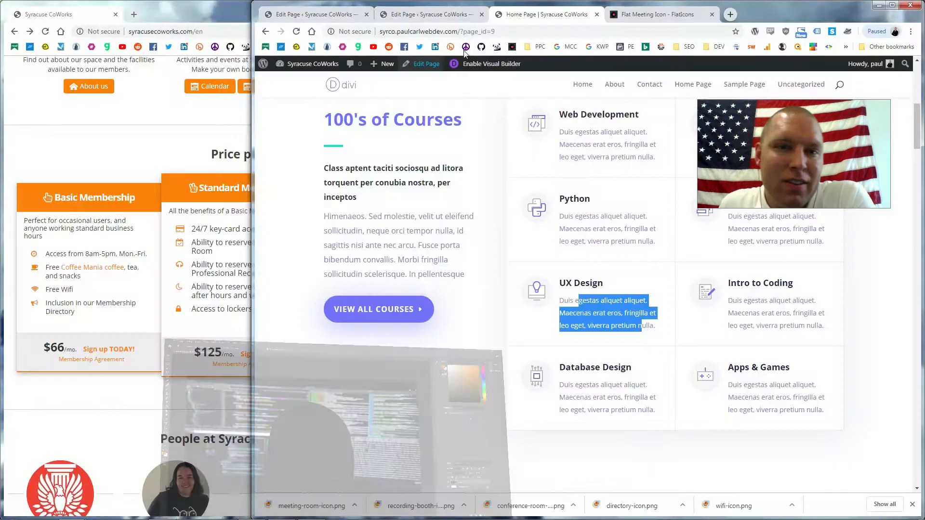
pyautogui.click(212, 12)
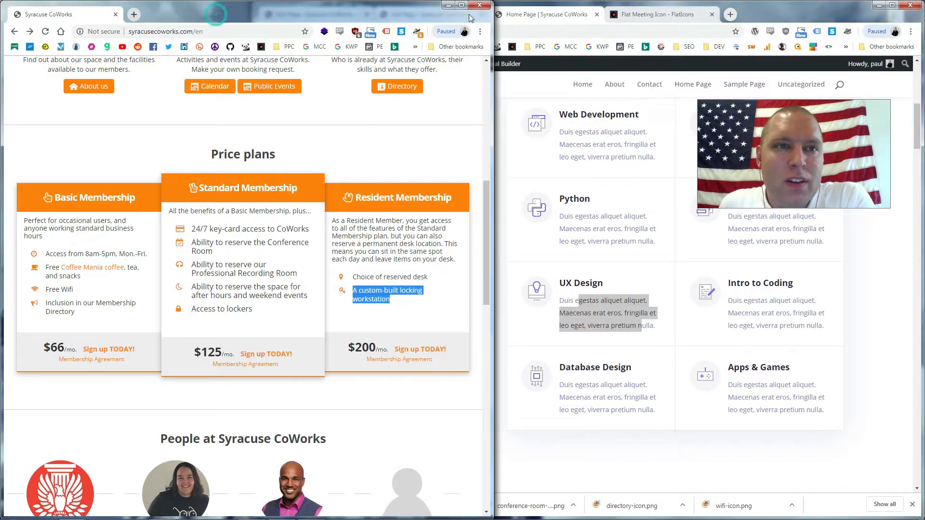
pyautogui.click(446, 5)
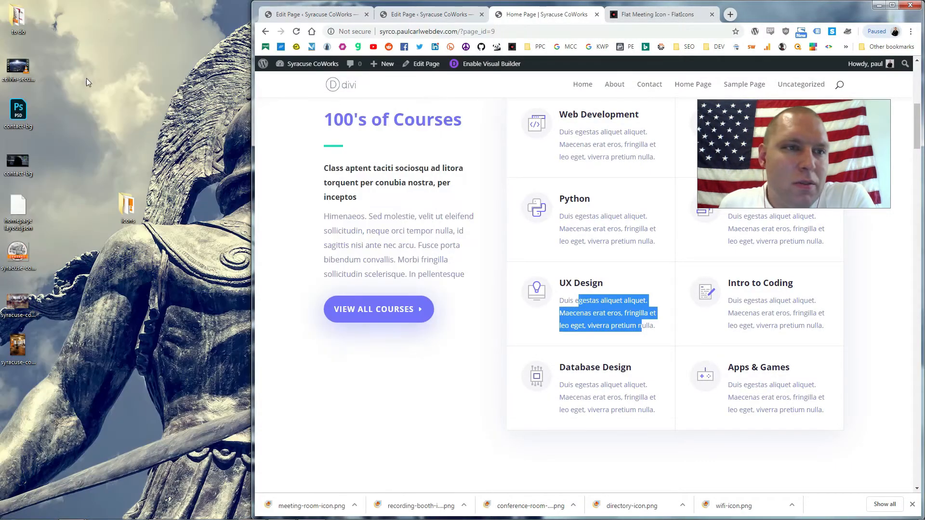
pyautogui.doubleClick(121, 207)
pyautogui.doubleClick(118, 155)
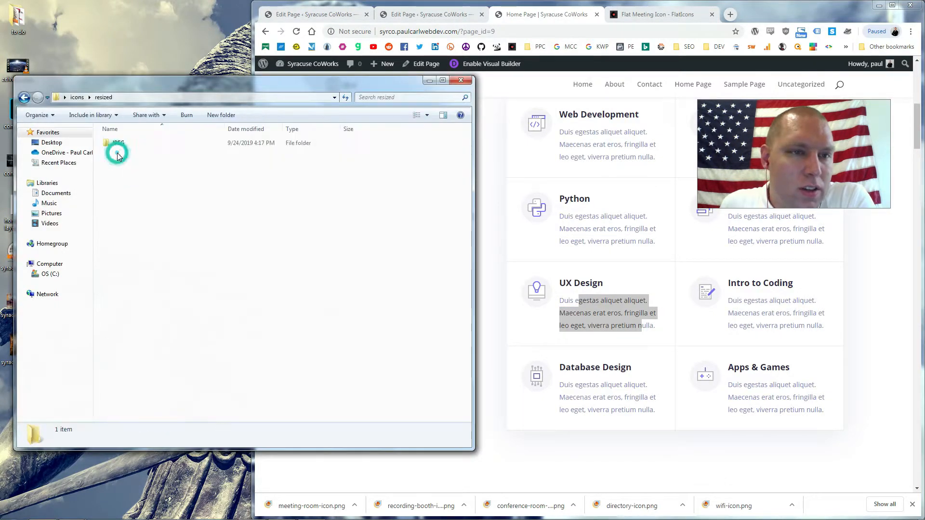
pyautogui.doubleClick(145, 143)
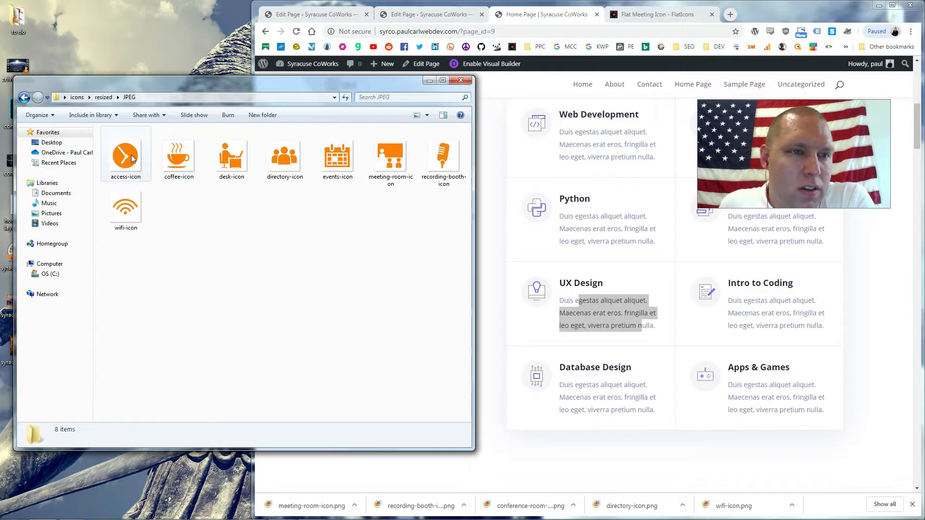
# Look through the resized icon images starting from access-icon in the photo viewer, and close the viewer and the JPEG folder.
pyautogui.click(129, 158)
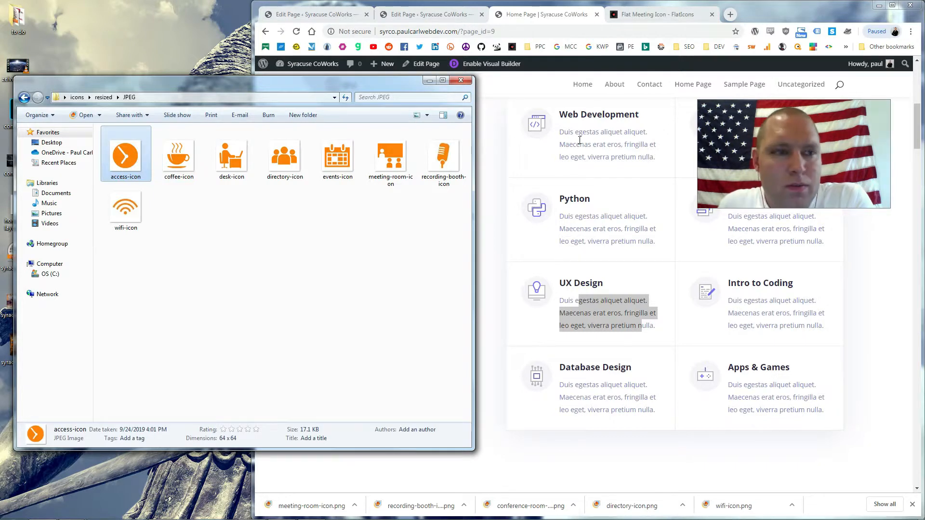
pyautogui.press('Right')
pyautogui.press('Right')
pyautogui.press('Right')
pyautogui.press('Right')
pyautogui.press('Right')
pyautogui.press('Right')
pyautogui.press('Right')
pyautogui.press('Right')
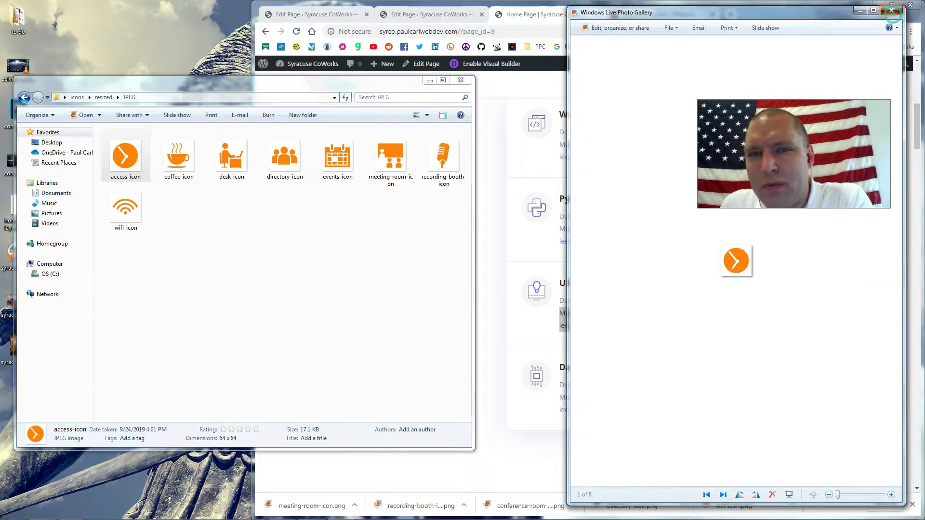
pyautogui.hotkey('alt', 'F4')
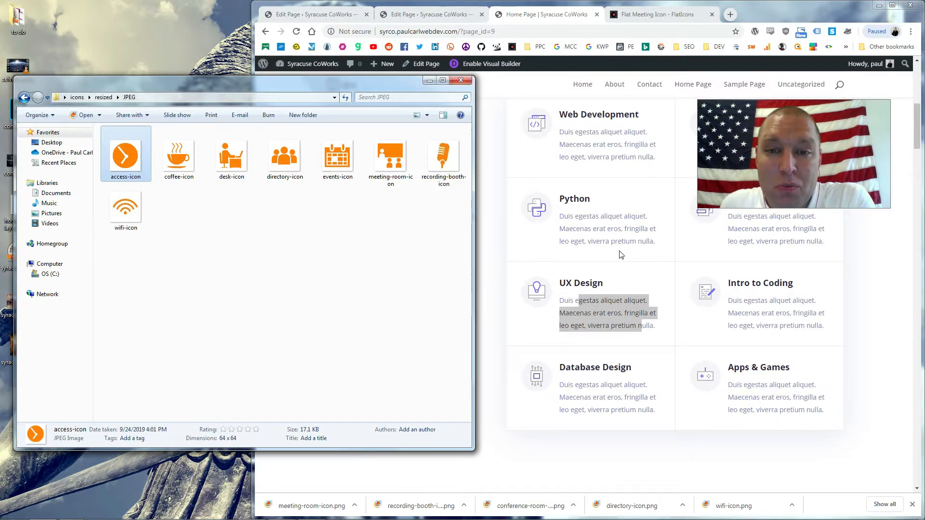
pyautogui.moveTo(618, 242); pyautogui.dragTo(558, 236)
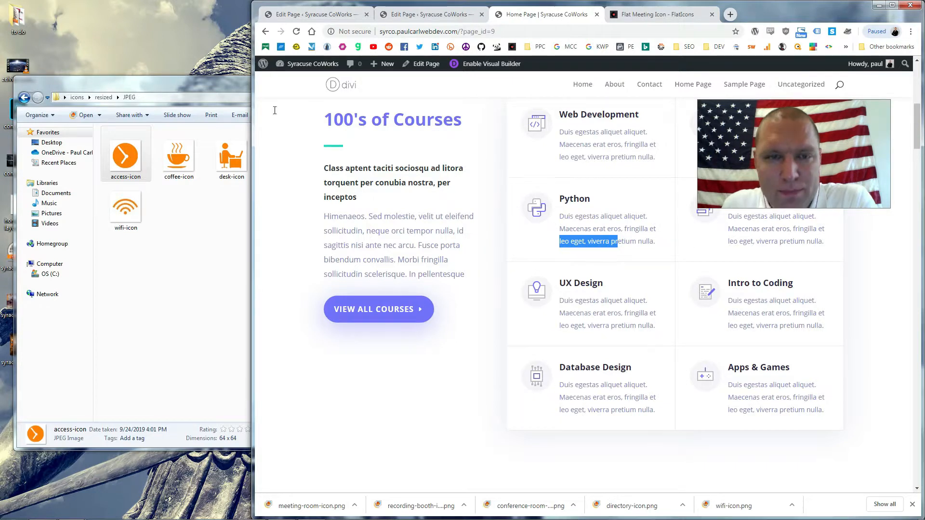
pyautogui.click(195, 86)
pyautogui.click(460, 80)
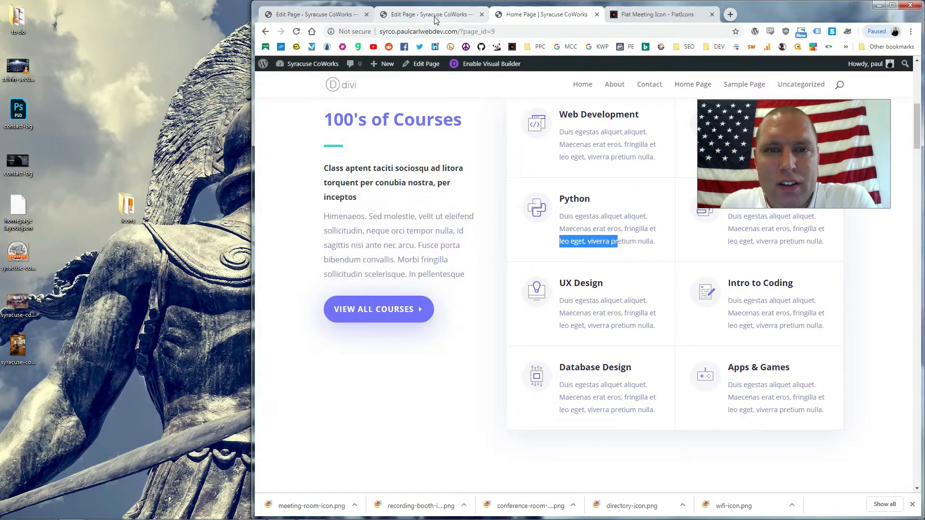
# Open the Desks blurb's settings in the home page editor and bring up its body text colour options.
pyautogui.click(435, 19)
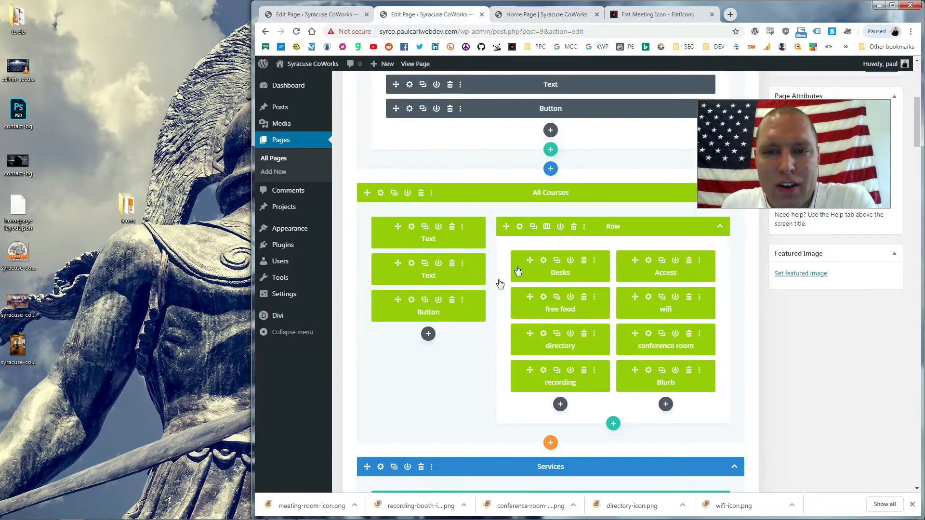
pyautogui.click(542, 260)
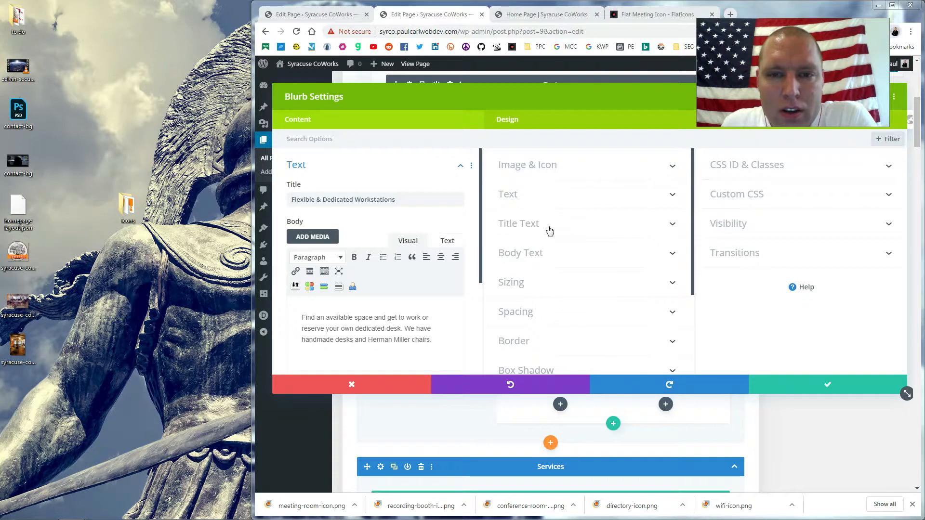
pyautogui.click(546, 248)
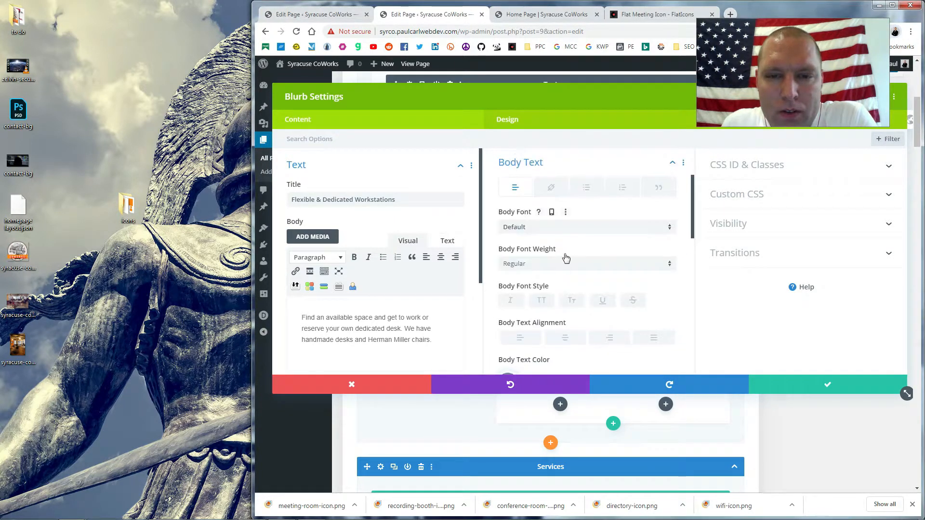
pyautogui.scroll(-4, 530, 249)
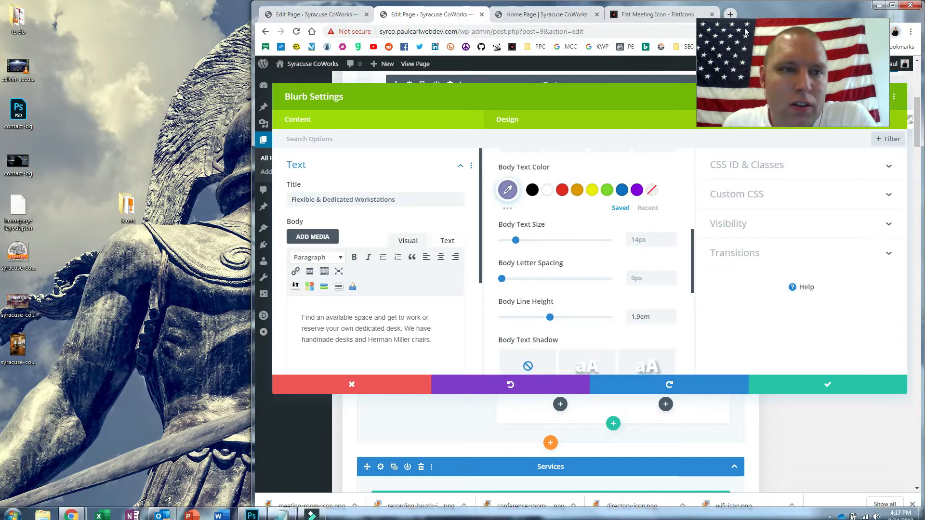
# Copy the Dracula Orchid hex colour from the American Palette on the Flat UI Colors site in a new browser tab.
pyautogui.click(729, 13)
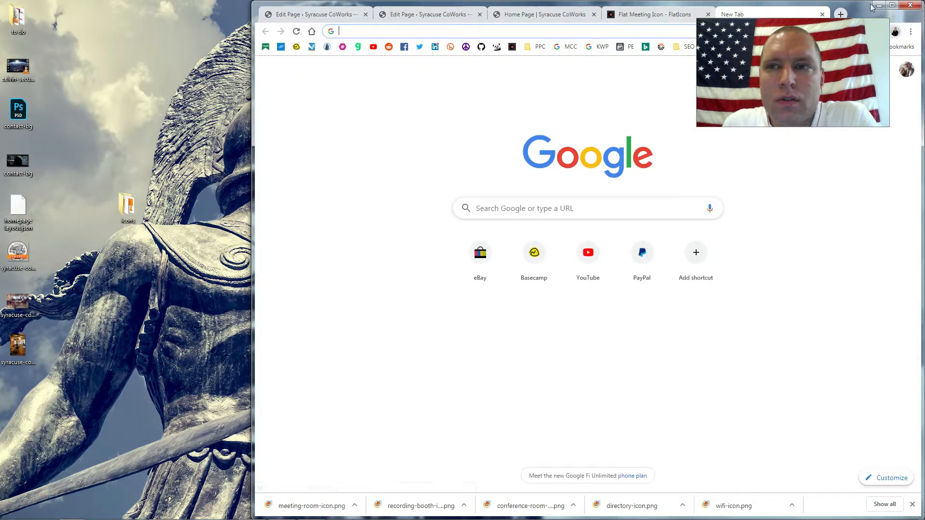
pyautogui.click(811, 48)
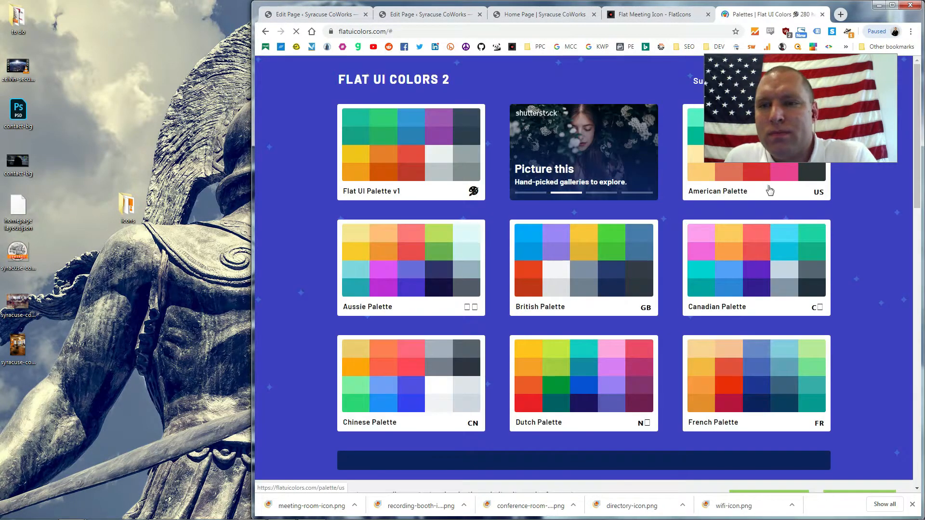
pyautogui.click(767, 189)
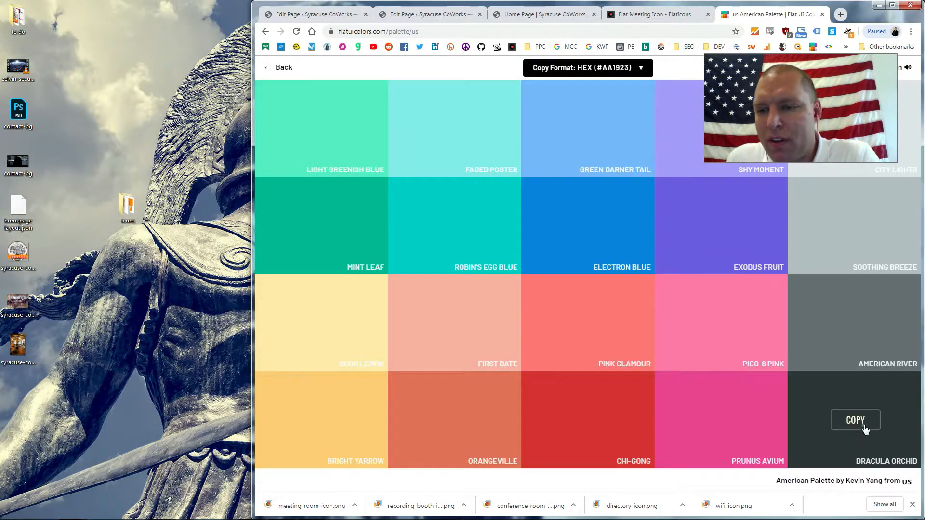
pyautogui.click(857, 430)
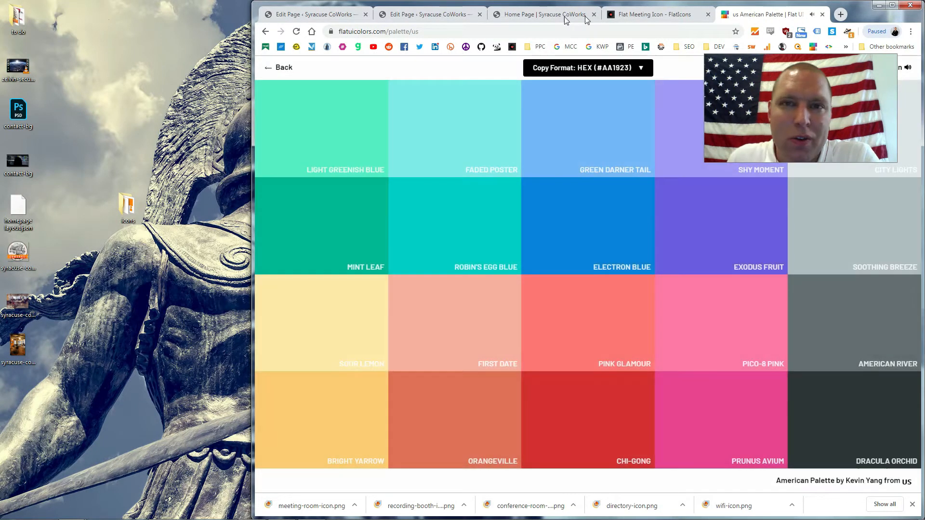
# Set the Desks blurb's body text colour to #2d3436.
pyautogui.click(554, 15)
pyautogui.click(450, 15)
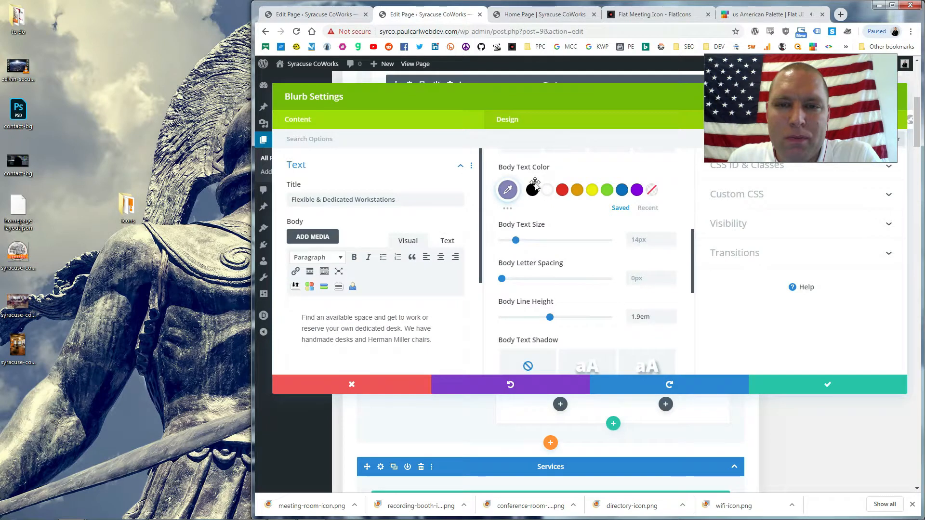
pyautogui.click(508, 190)
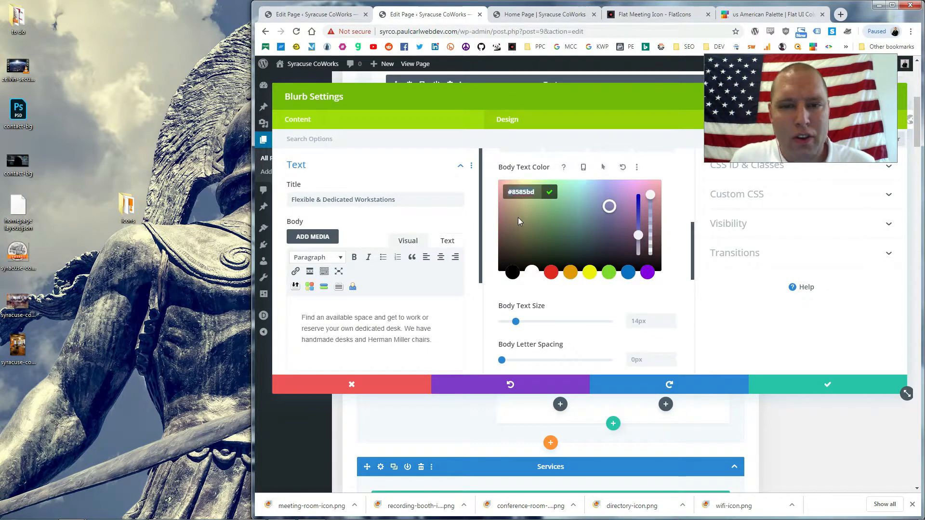
pyautogui.write('#2d3436')
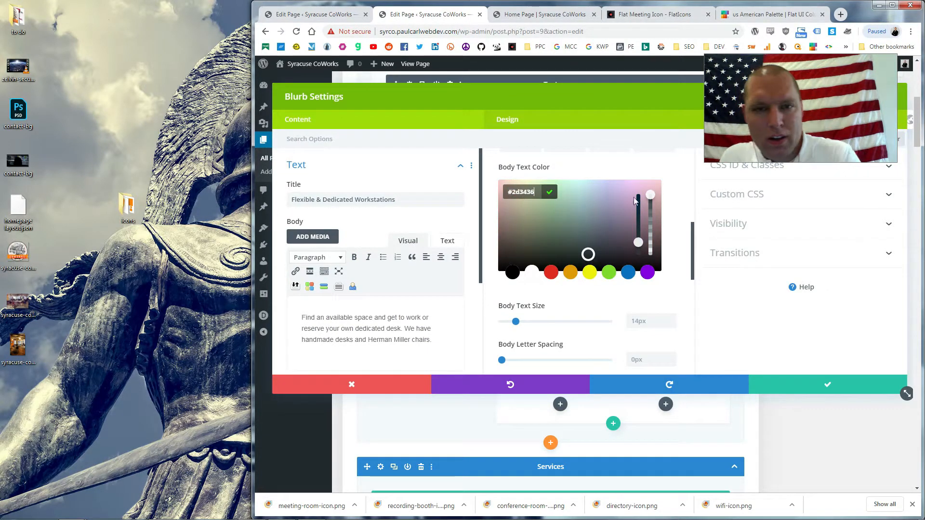
pyautogui.press('Return')
# Set the Desks blurb's title text colour to #2d3436 and save the blurb settings.
pyautogui.scroll(-2, 643, 248)
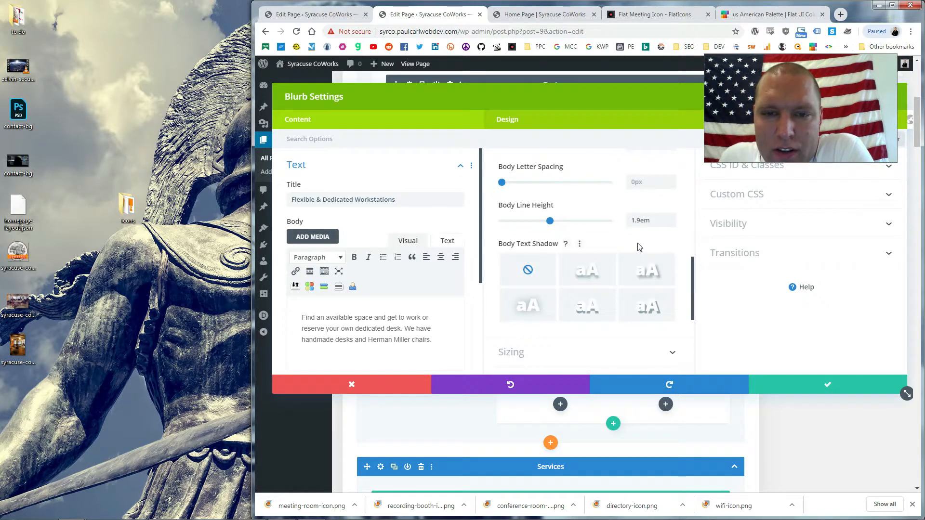
pyautogui.scroll(5, 626, 257)
pyautogui.scroll(2, 609, 273)
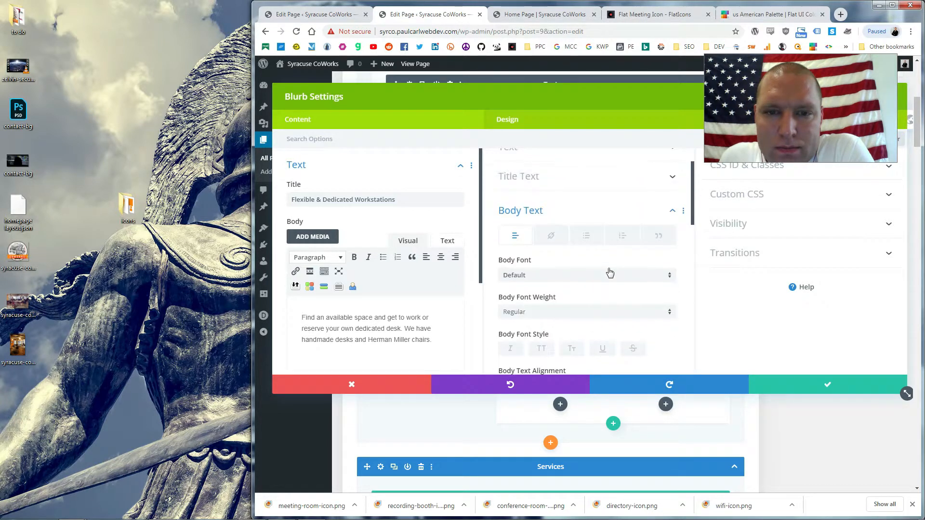
pyautogui.click(598, 176)
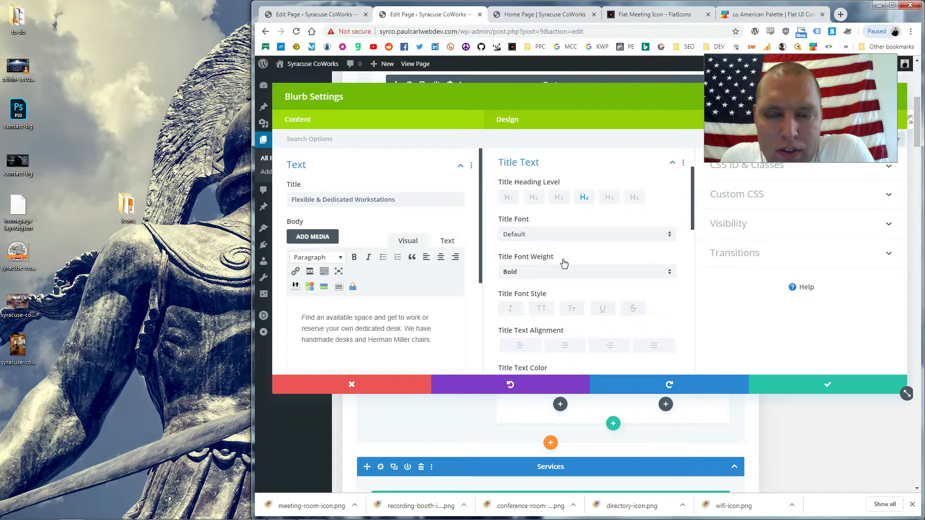
pyautogui.scroll(-2, 579, 270)
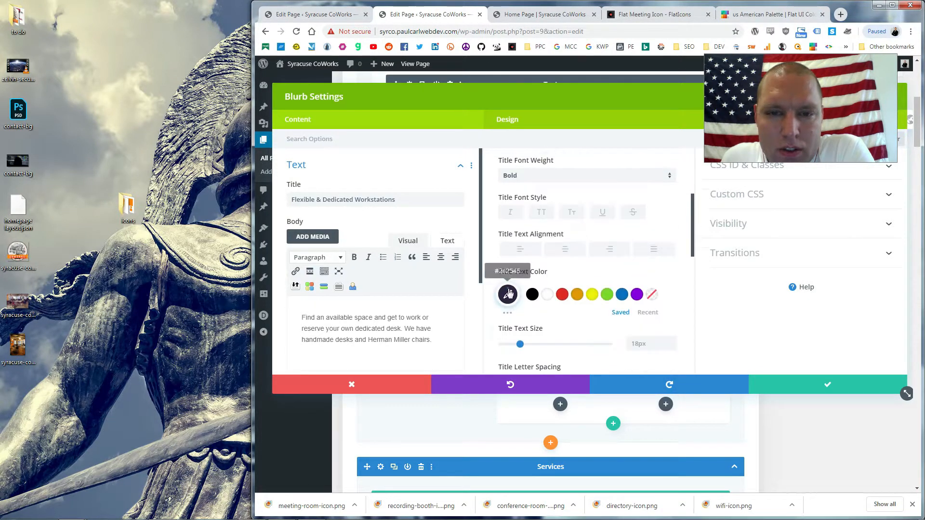
pyautogui.click(508, 293)
pyautogui.write('#2d3436')
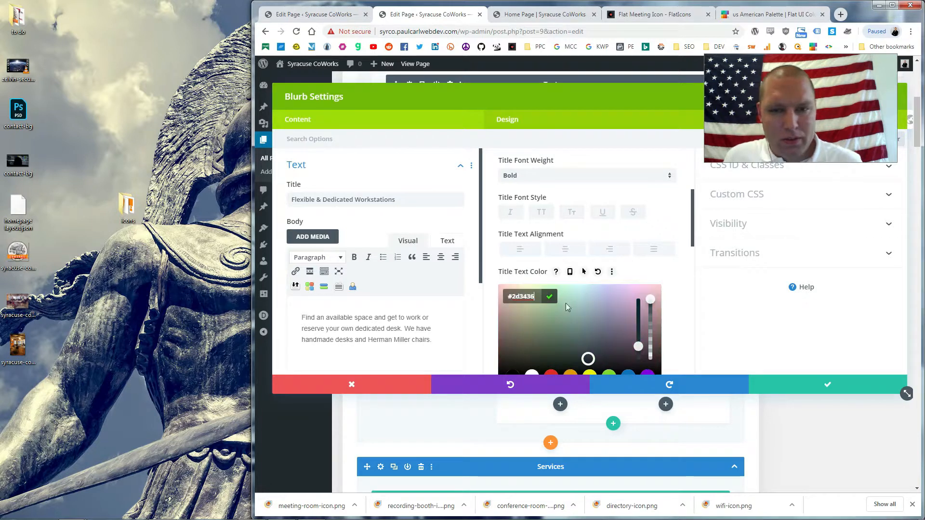
pyautogui.click(837, 389)
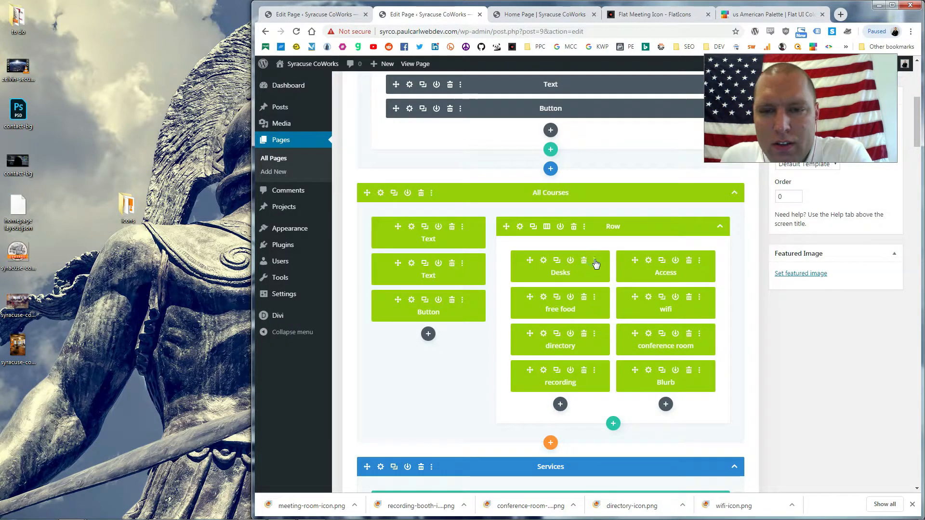
# Copy the Desks blurb's module styles and paste them onto the free food, directory and recording blurbs.
pyautogui.click(594, 260)
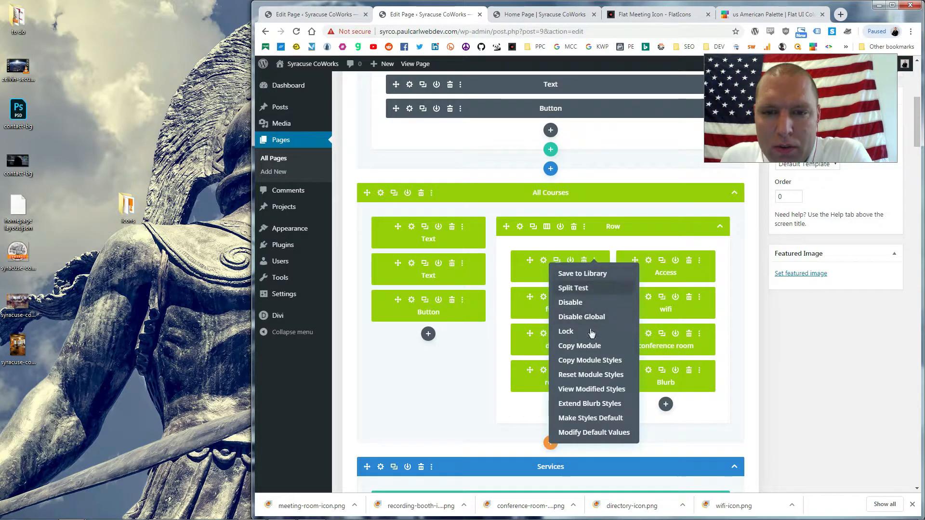
pyautogui.click(609, 361)
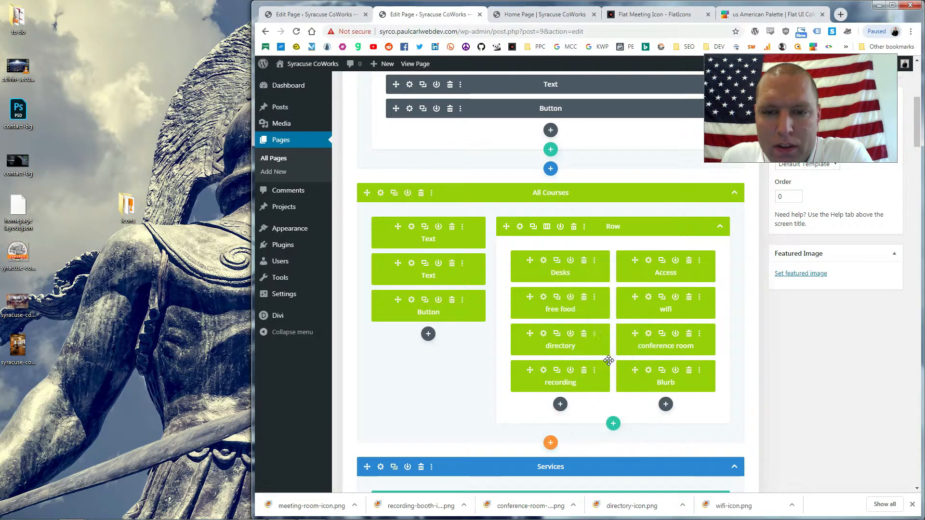
pyautogui.click(595, 298)
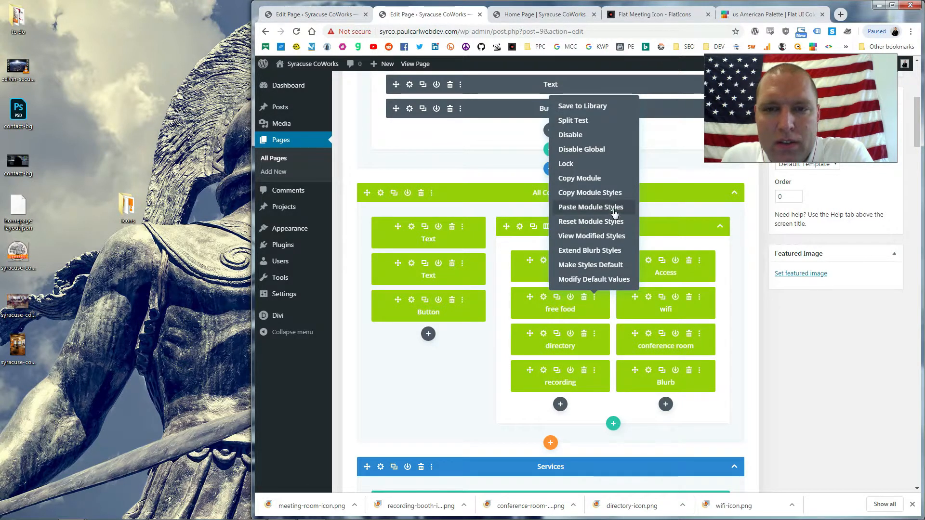
pyautogui.click(595, 338)
pyautogui.click(603, 246)
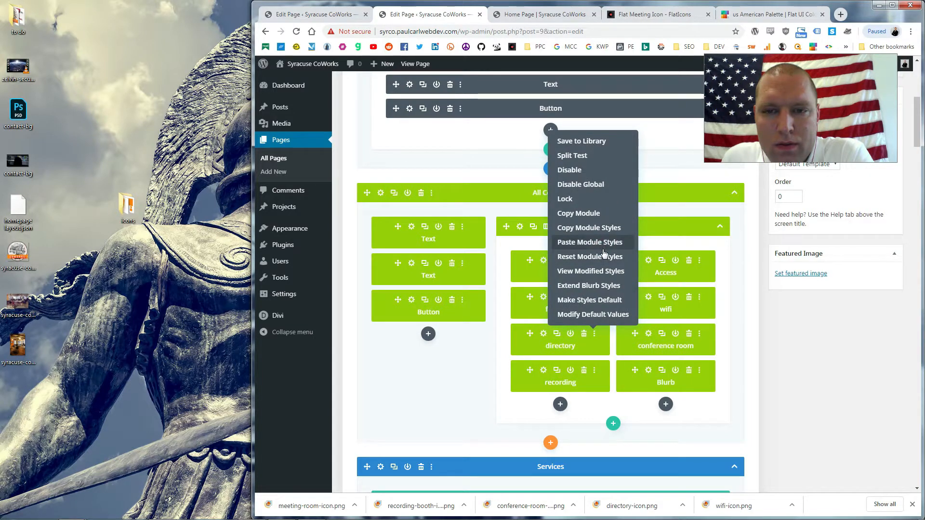
pyautogui.click(600, 372)
pyautogui.click(613, 280)
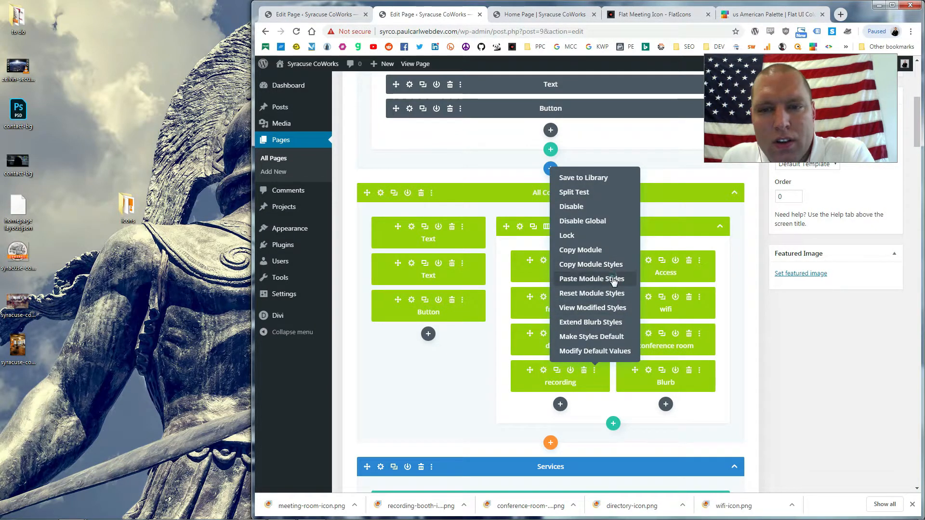
# Paste the copied module styles onto the Access, wifi, conference room and last unnamed blurbs in the second column.
pyautogui.click(699, 260)
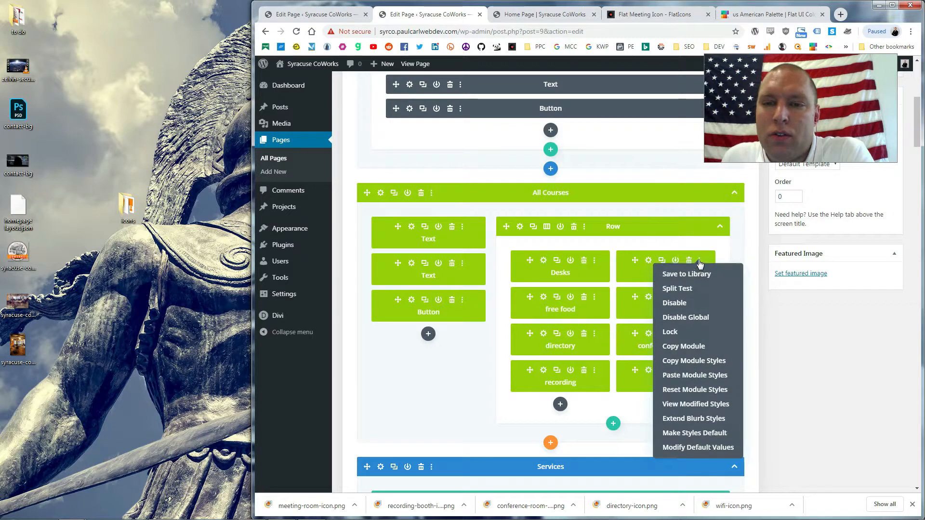
pyautogui.click(710, 377)
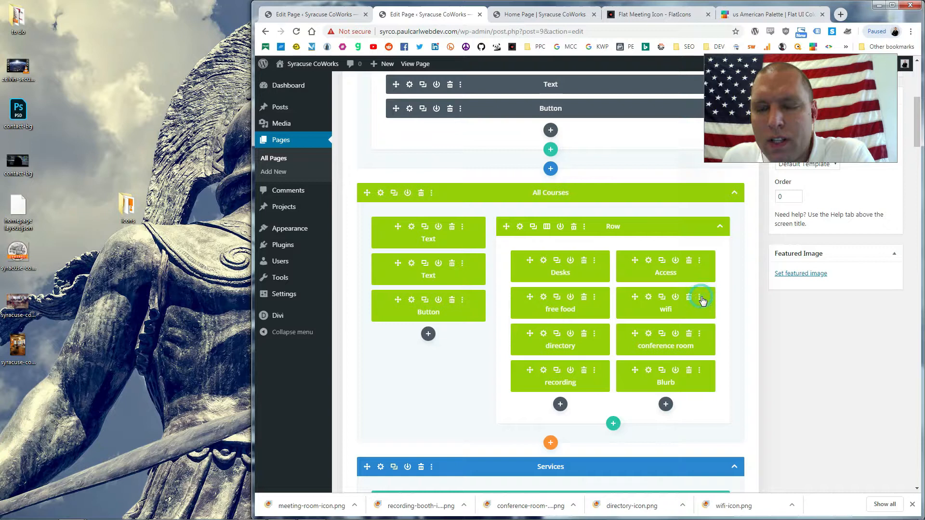
pyautogui.click(701, 298)
pyautogui.click(699, 206)
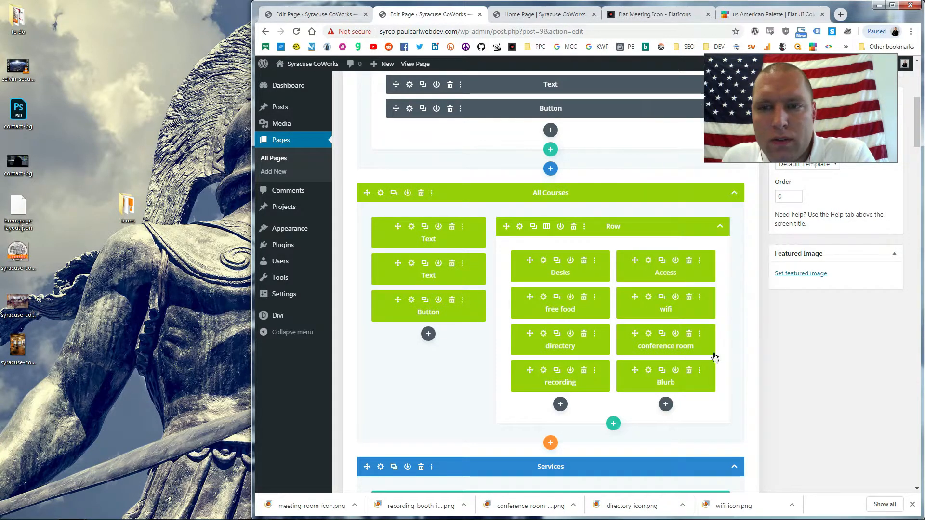
pyautogui.click(699, 334)
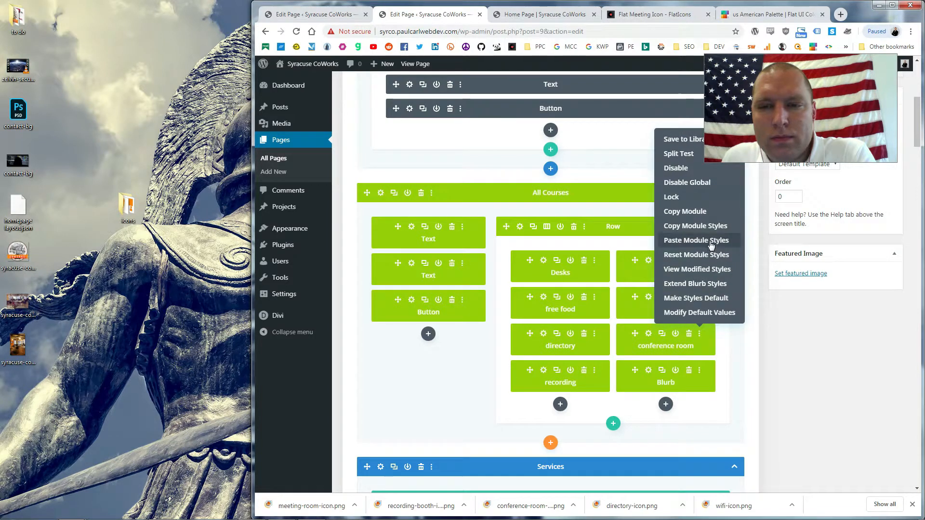
pyautogui.click(707, 241)
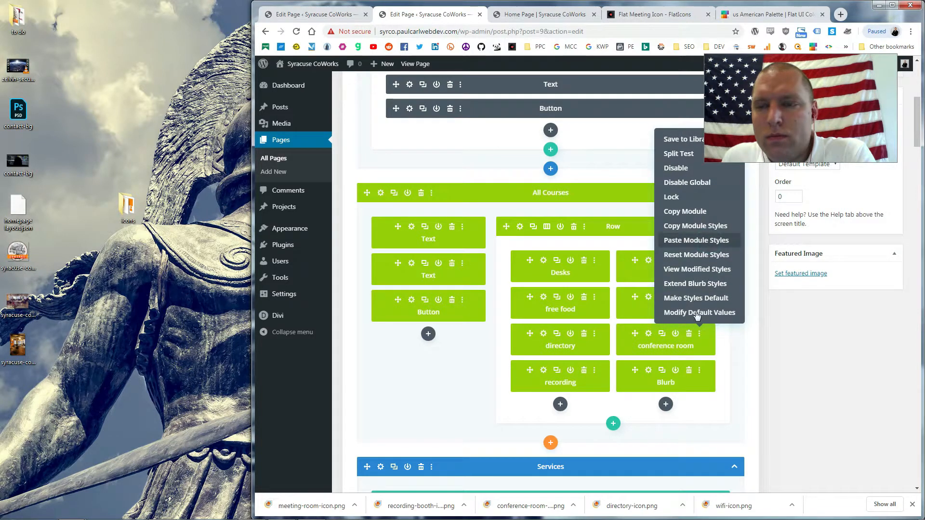
pyautogui.click(699, 370)
pyautogui.click(716, 284)
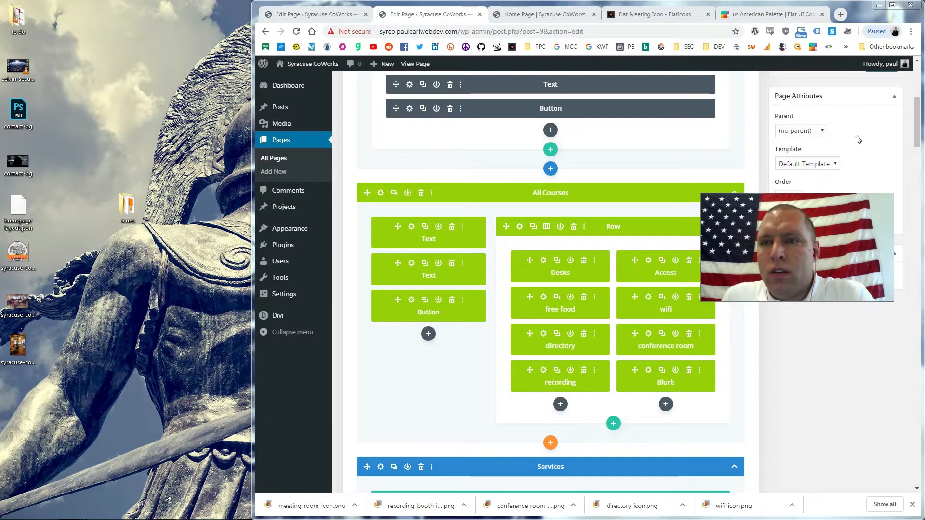
# Update the home page and reload the live page to check its course blurb section.
pyautogui.scroll(5, 876, 170)
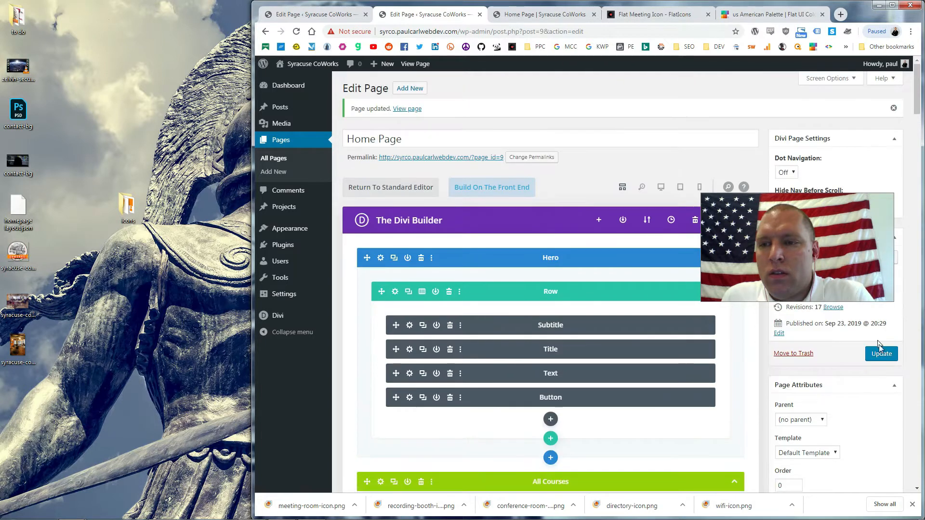
pyautogui.click(877, 355)
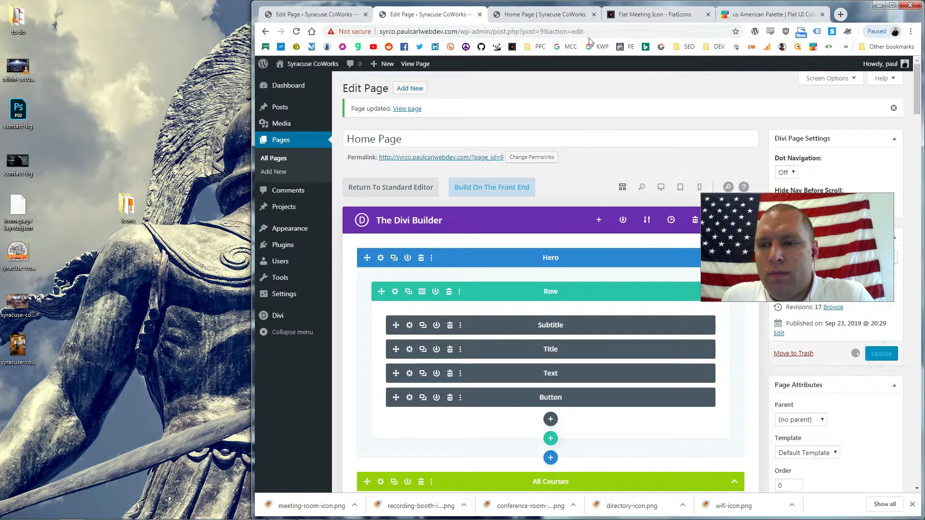
pyautogui.click(542, 19)
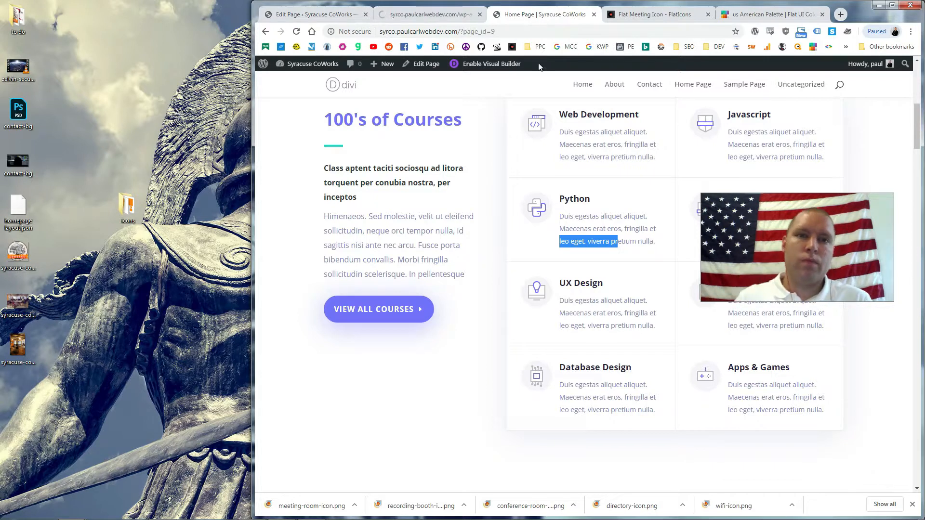
pyautogui.click(426, 64)
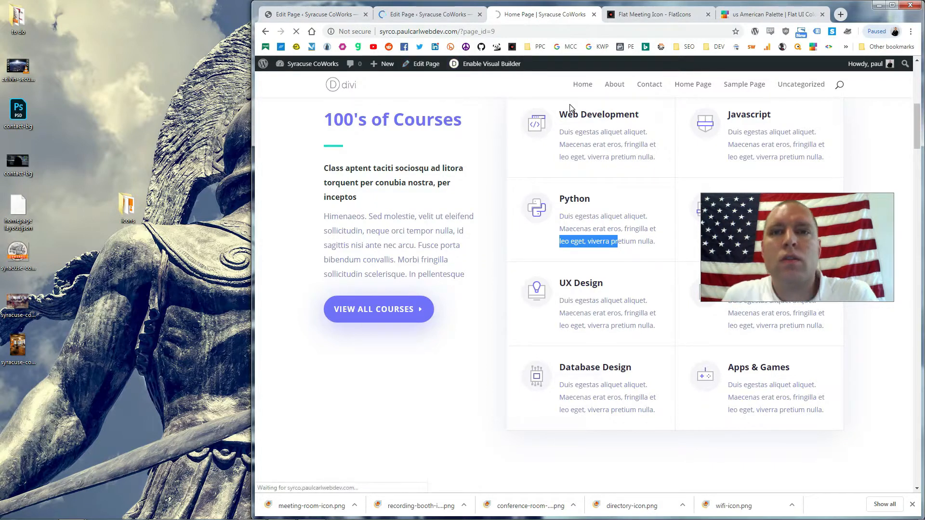
pyautogui.moveTo(794, 248); pyautogui.dragTo(822, 444)
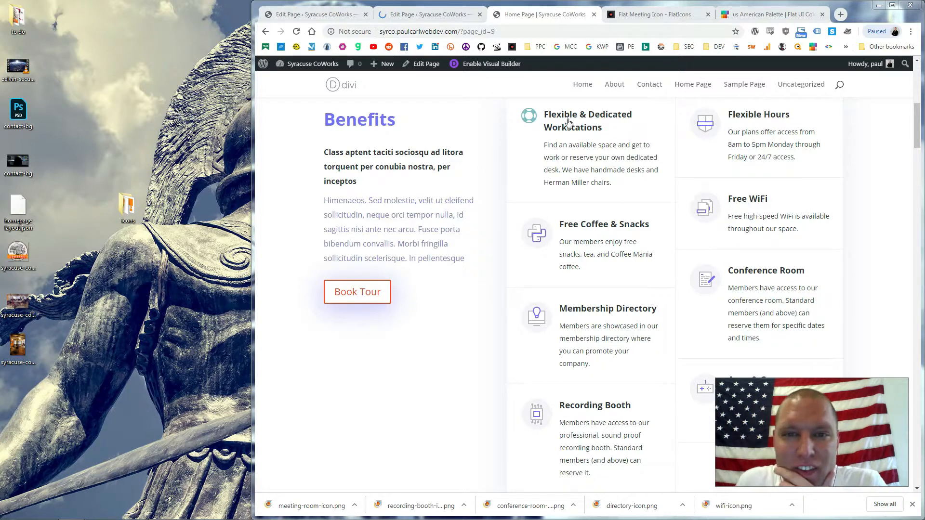
# Open TinyPNG in place of the FlatIcons page and upload all eight icons from the desktop folder icons/resized/JPEG for compression.
pyautogui.click(643, 14)
pyautogui.click(497, 47)
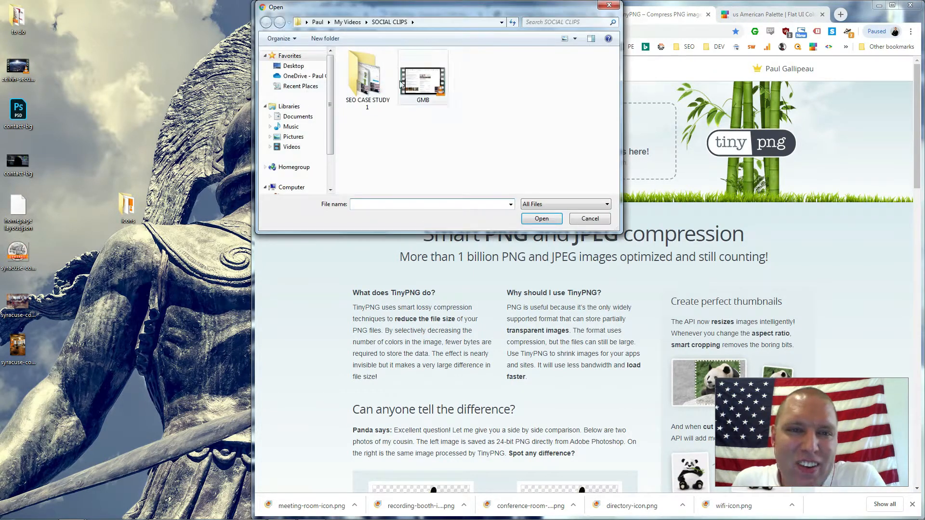
pyautogui.click(294, 66)
pyautogui.doubleClick(376, 133)
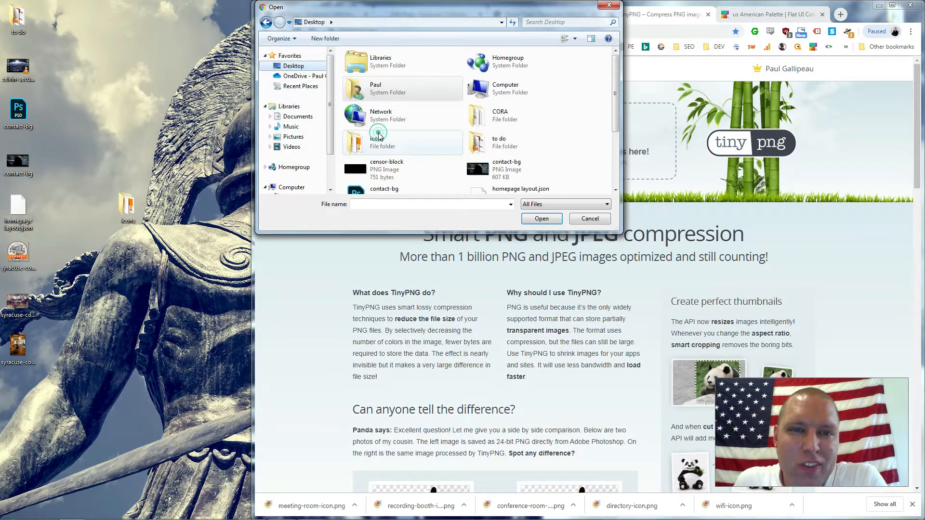
pyautogui.doubleClick(362, 71)
pyautogui.doubleClick(347, 68)
pyautogui.moveTo(343, 58); pyautogui.dragTo(599, 162)
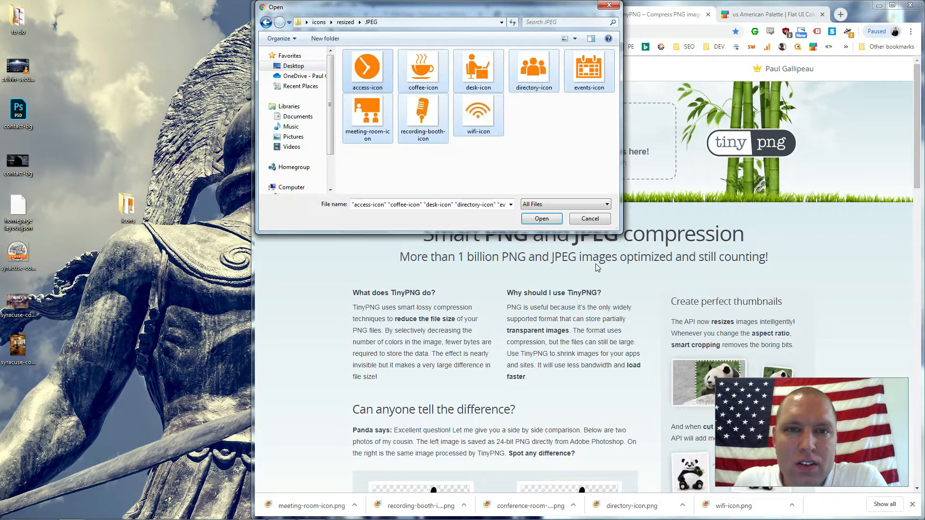
pyautogui.click(542, 219)
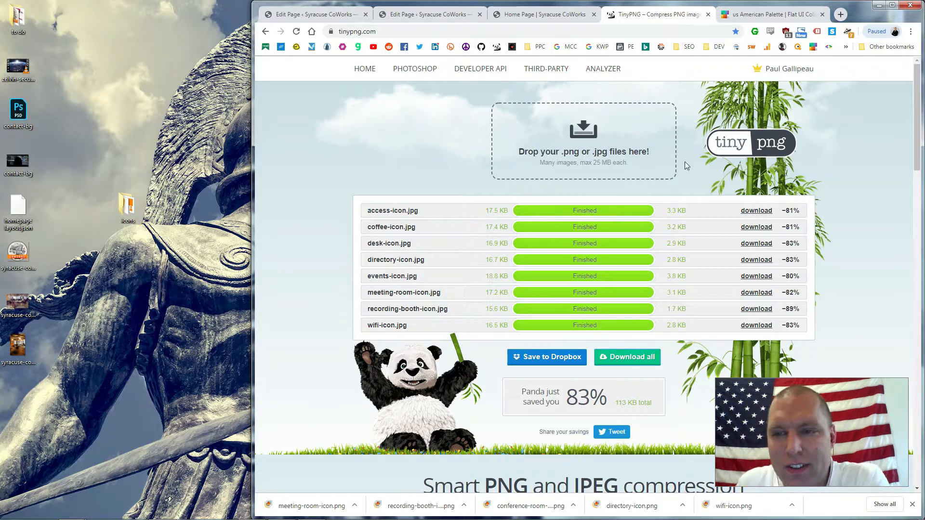
# Download all the compressed icons to the desktop as tinified.zip.
pyautogui.click(627, 357)
pyautogui.click(542, 222)
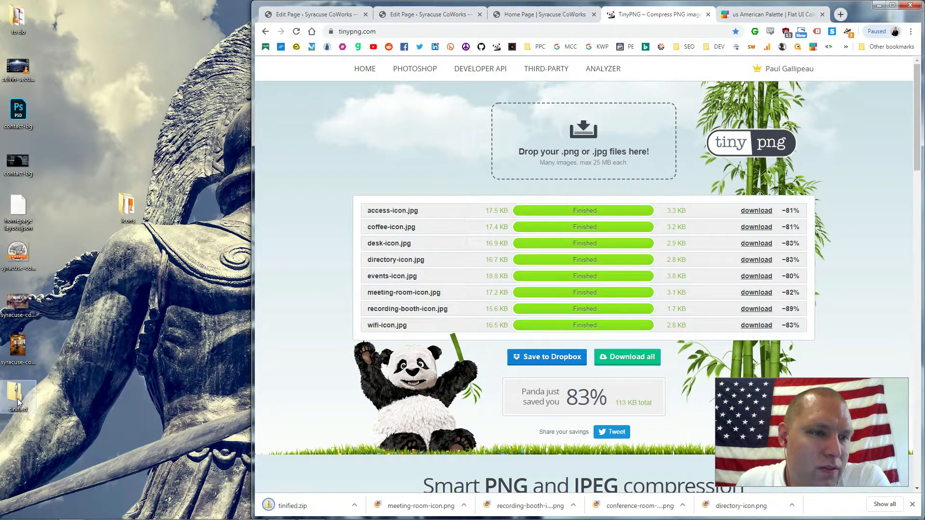
pyautogui.rightClick(19, 402)
pyautogui.click(49, 245)
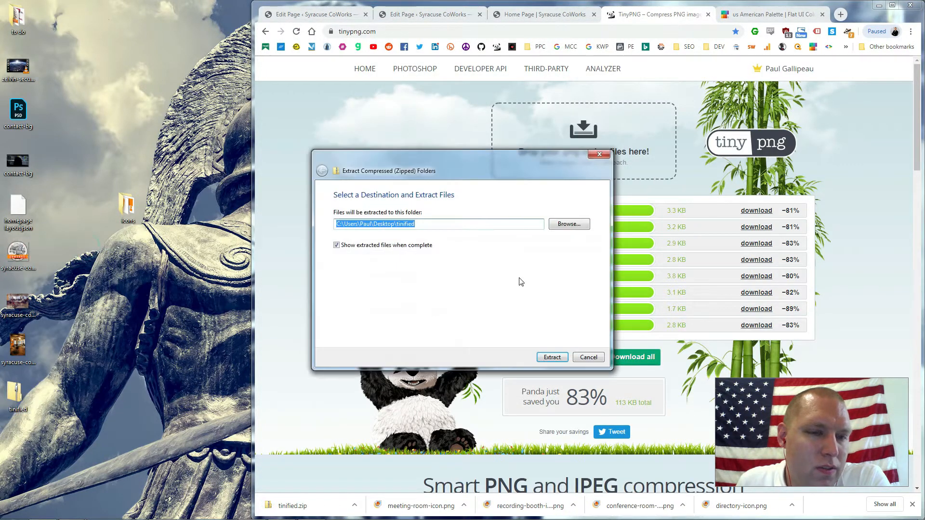
pyautogui.click(589, 358)
# Extract the tinified archive into its own tinified folder on the desktop using 7-Zip.
pyautogui.rightClick(22, 385)
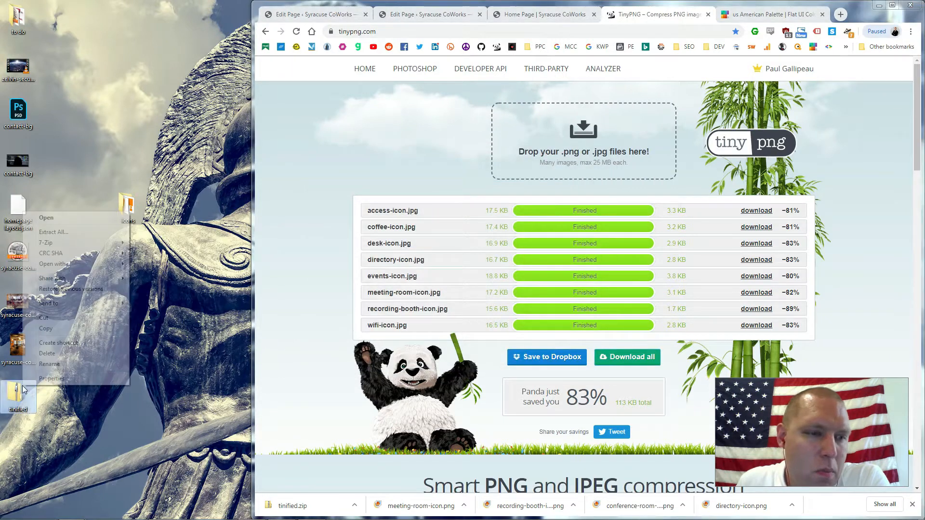
pyautogui.moveTo(80, 248)
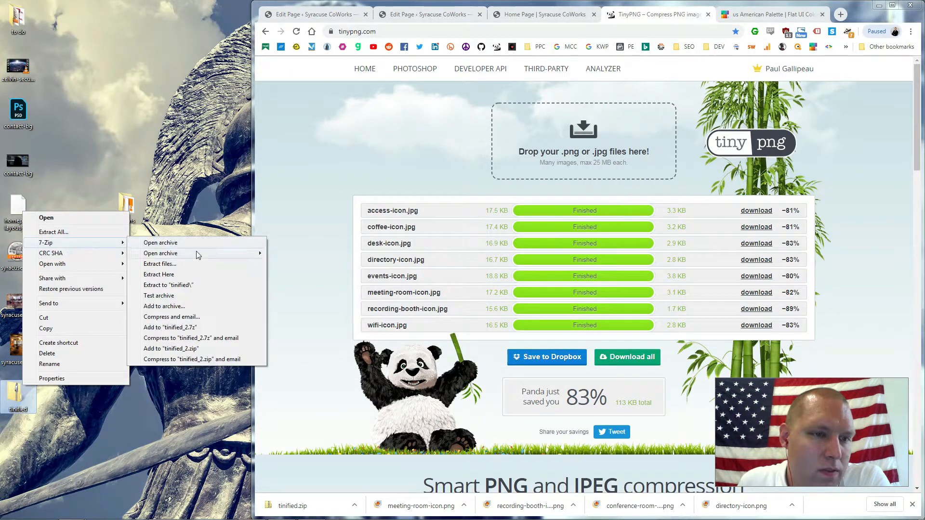
pyautogui.click(192, 287)
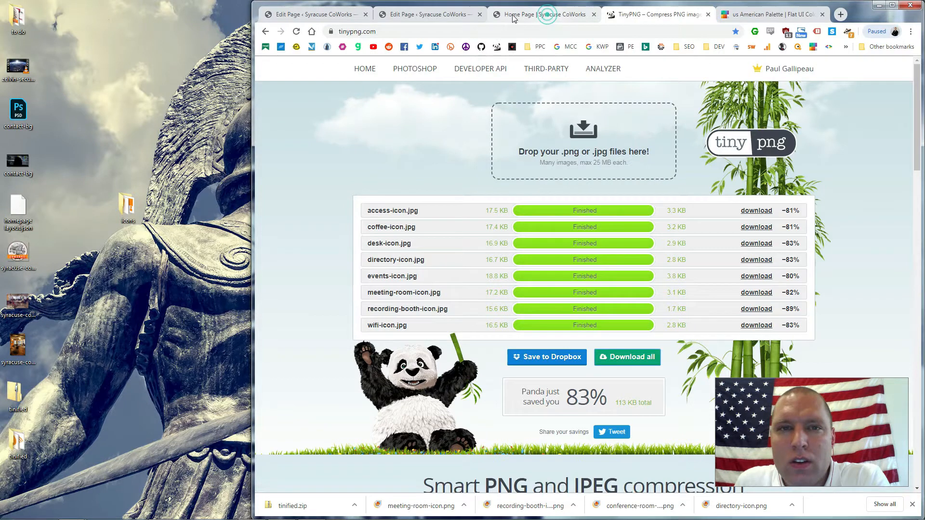
# Return to the home page editor's course blurbs and open the extracted tinified folder in a narrow window beside the browser.
pyautogui.click(515, 14)
pyautogui.click(424, 14)
pyautogui.scroll(-7, 552, 198)
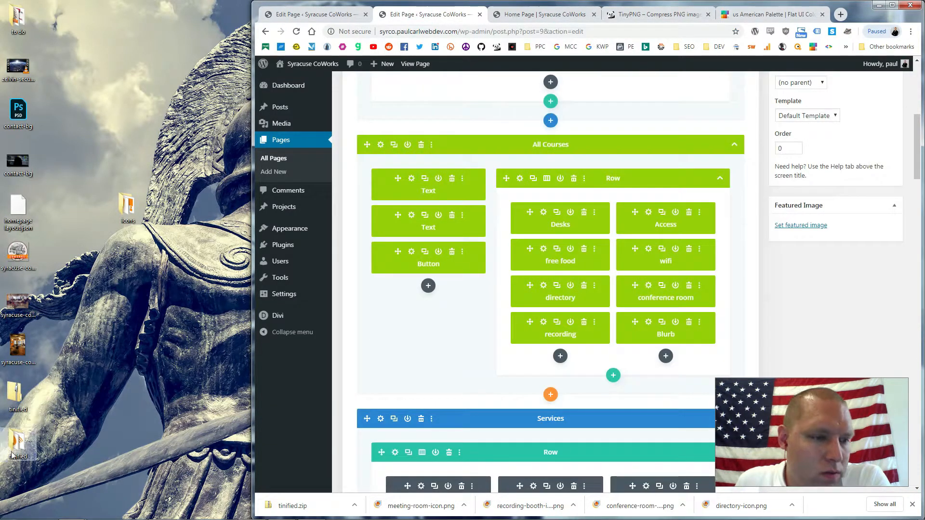
pyautogui.doubleClick(12, 448)
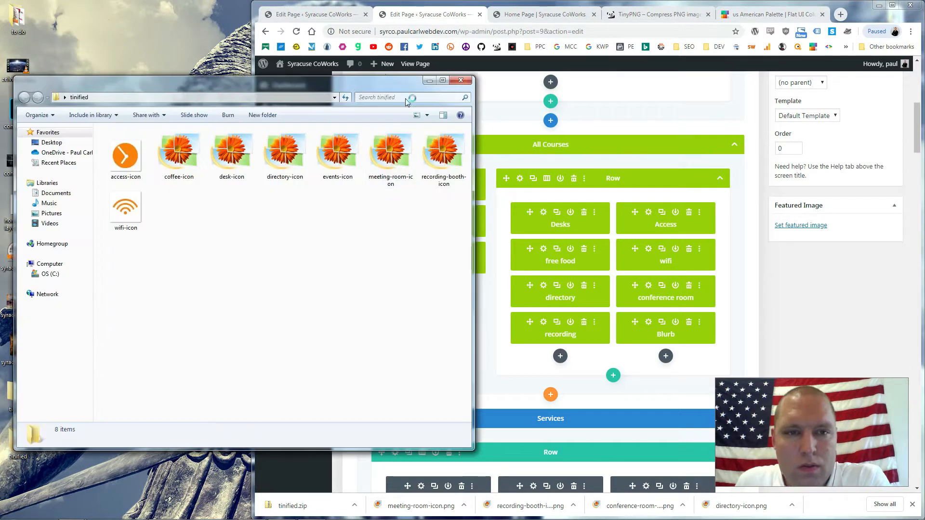
pyautogui.moveTo(473, 228); pyautogui.dragTo(245, 228)
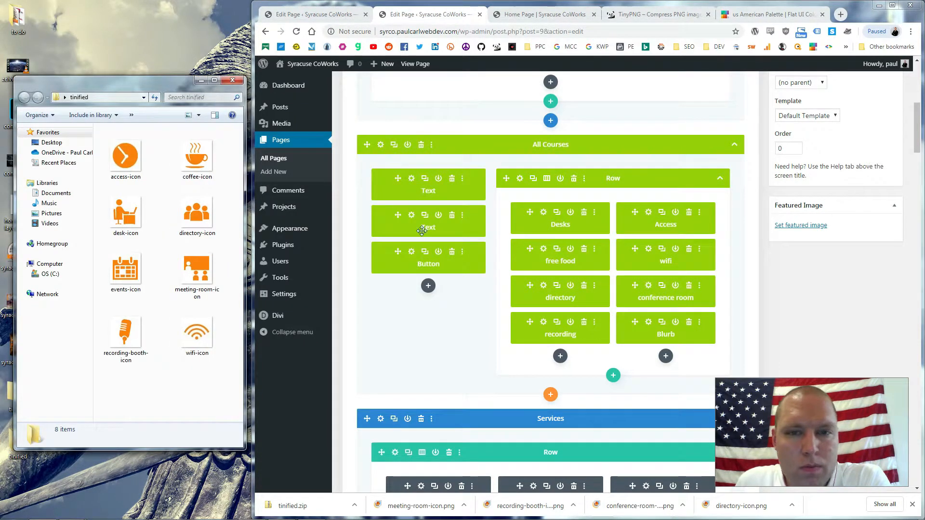
# Open the Desks blurb's settings and turn off its built-in icon so an image can be used instead.
pyautogui.click(545, 216)
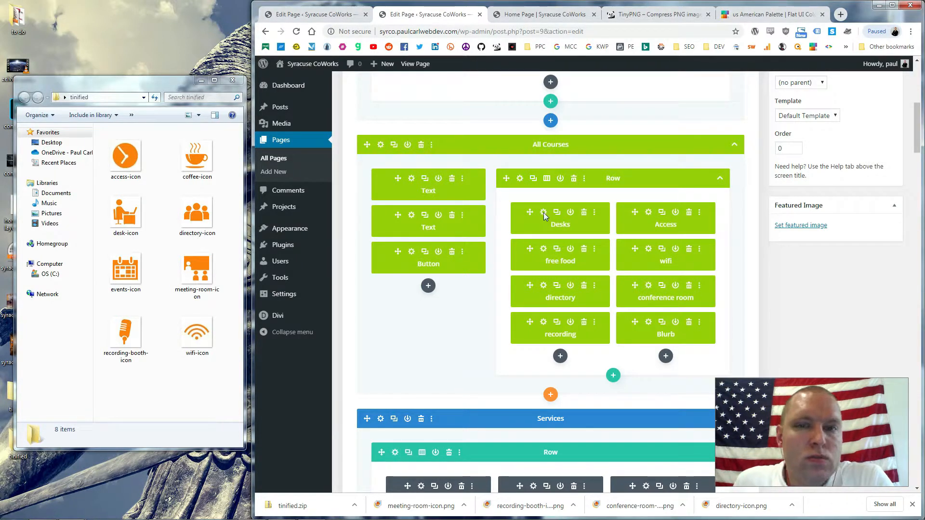
pyautogui.click(543, 212)
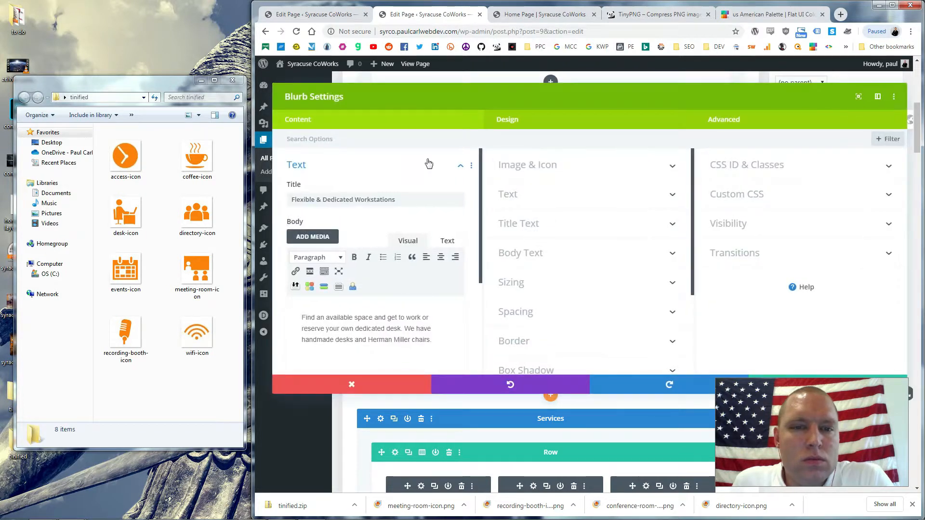
pyautogui.click(574, 169)
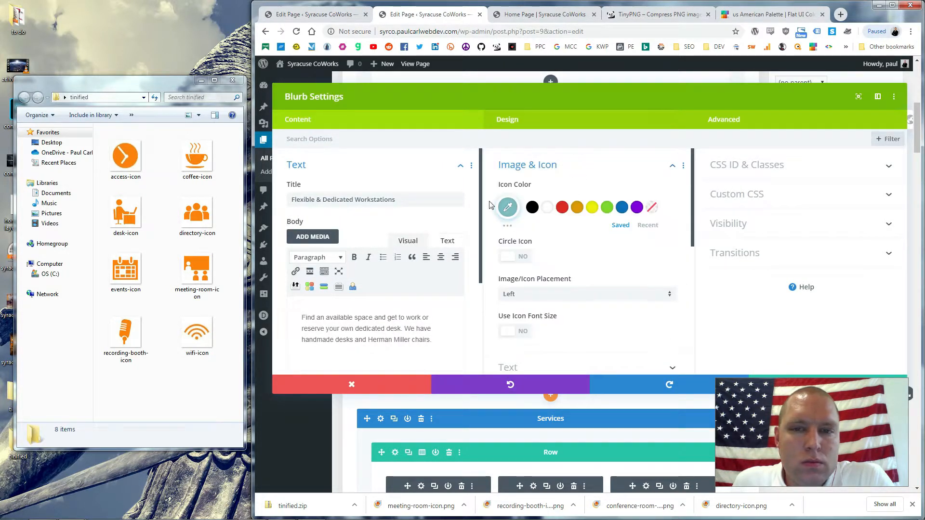
pyautogui.click(458, 166)
pyautogui.click(367, 196)
pyautogui.click(303, 198)
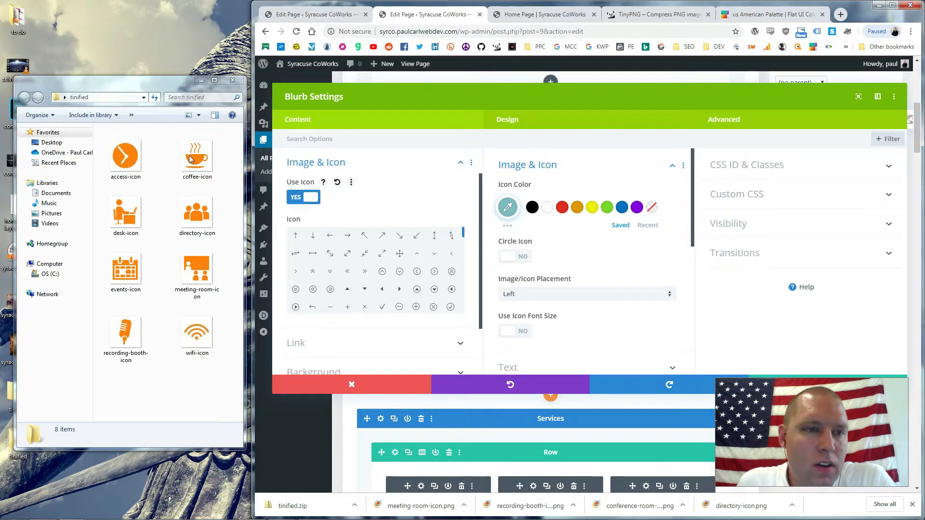
# Upload desk-icon from the tinified folder to the media library, set it as the Desks blurb's image and save the blurb.
pyautogui.moveTo(125, 212); pyautogui.dragTo(439, 264)
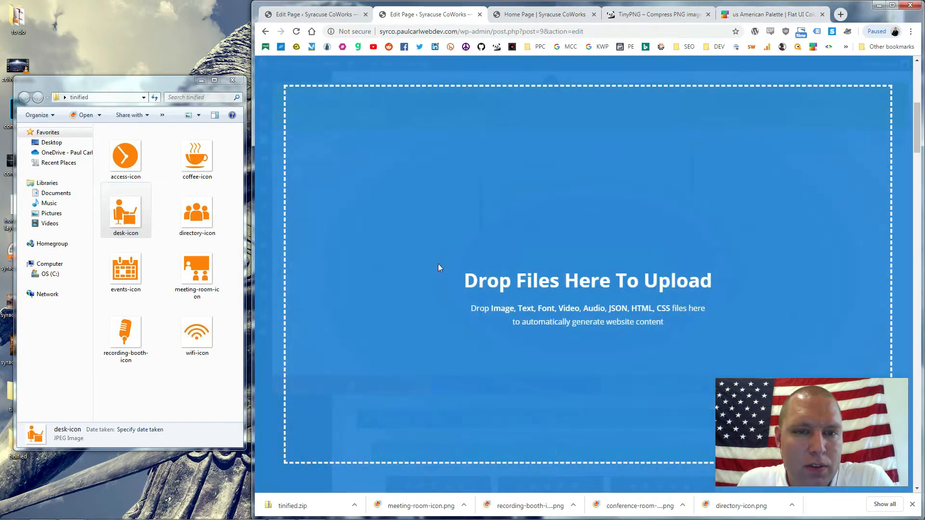
pyautogui.moveTo(507, 278); pyautogui.dragTo(377, 274)
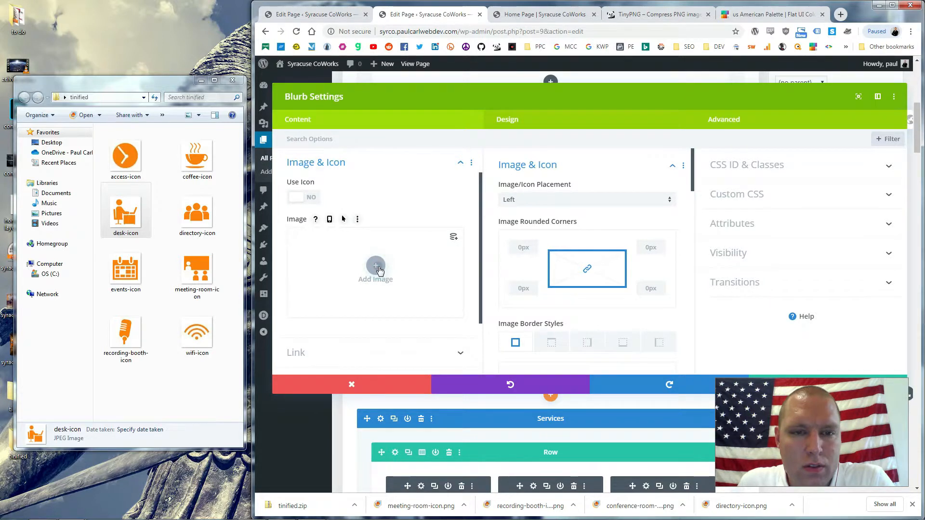
pyautogui.click(376, 268)
pyautogui.moveTo(121, 207); pyautogui.dragTo(648, 233)
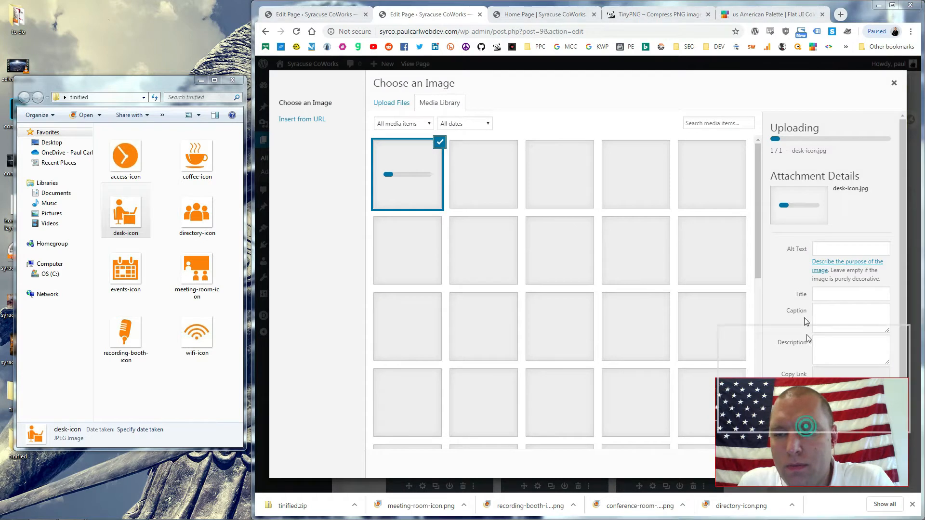
pyautogui.click(865, 465)
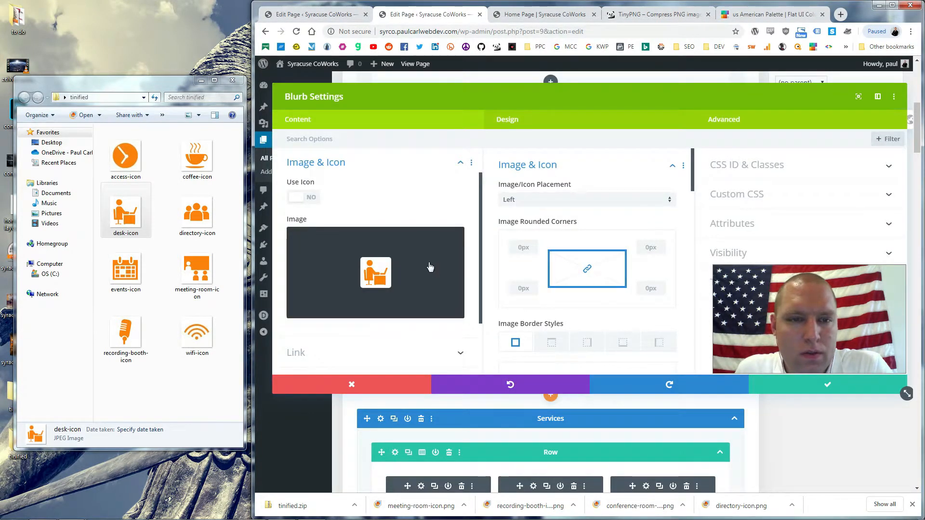
pyautogui.scroll(-2, 429, 268)
pyautogui.click(817, 388)
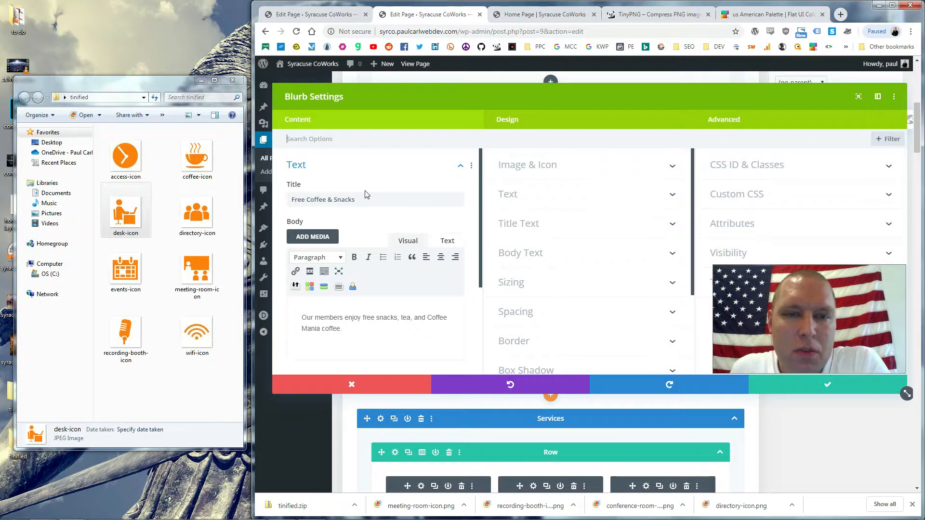
# Remove the existing course image from the free food blurb, titled Free Coffee & Snacks.
pyautogui.click(463, 167)
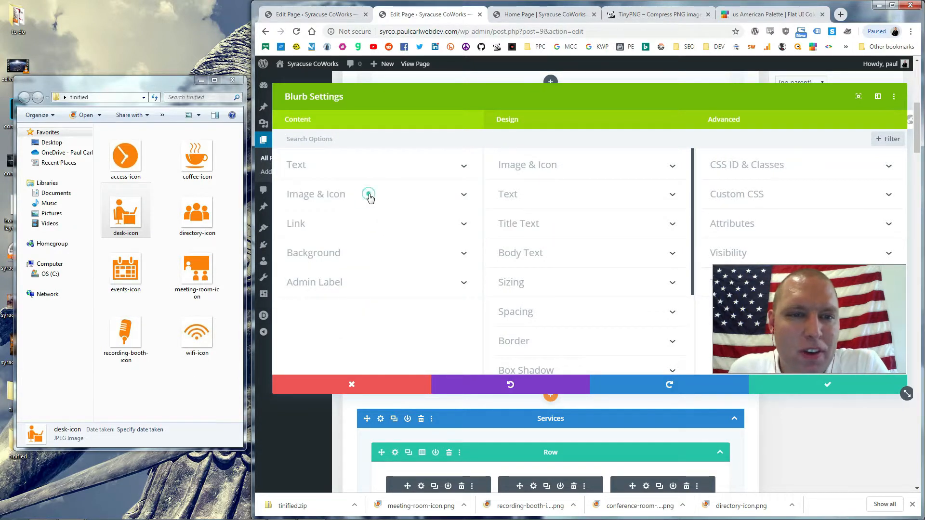
pyautogui.click(368, 195)
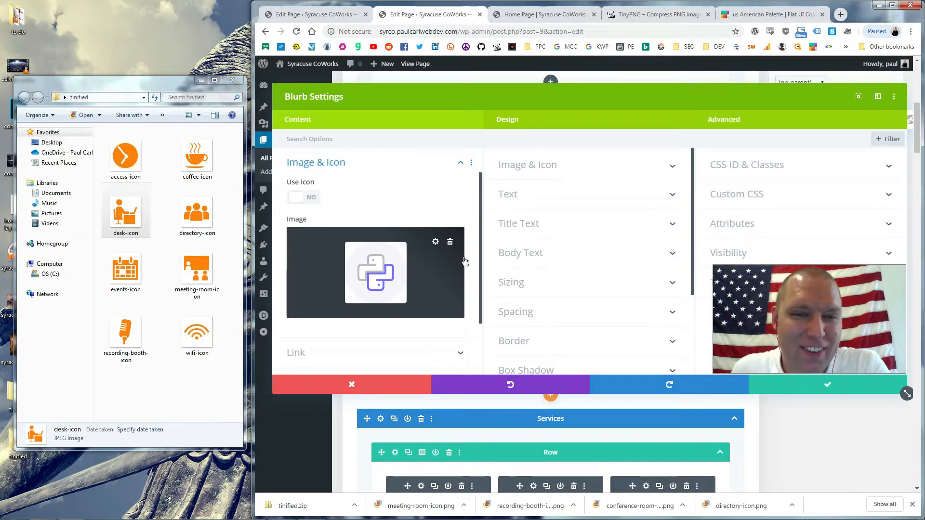
pyautogui.click(450, 242)
pyautogui.scroll(-3, 416, 289)
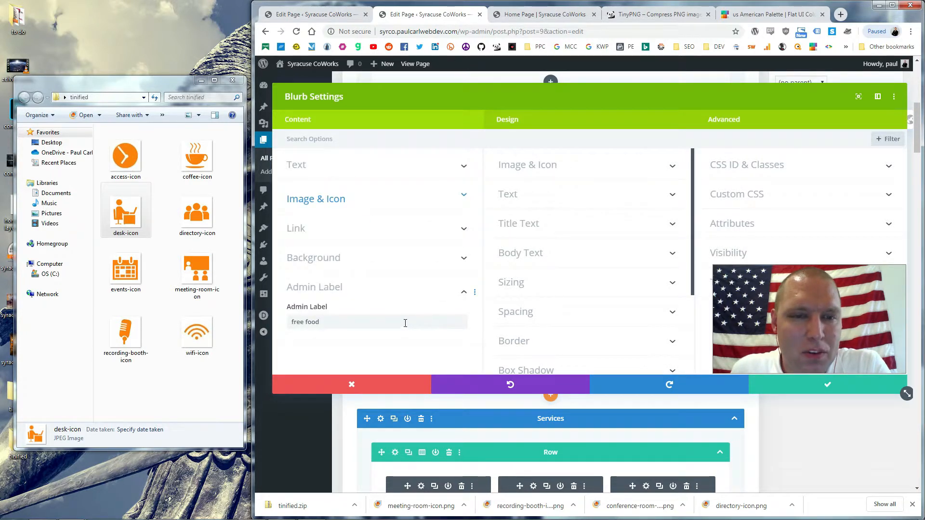
pyautogui.click(330, 193)
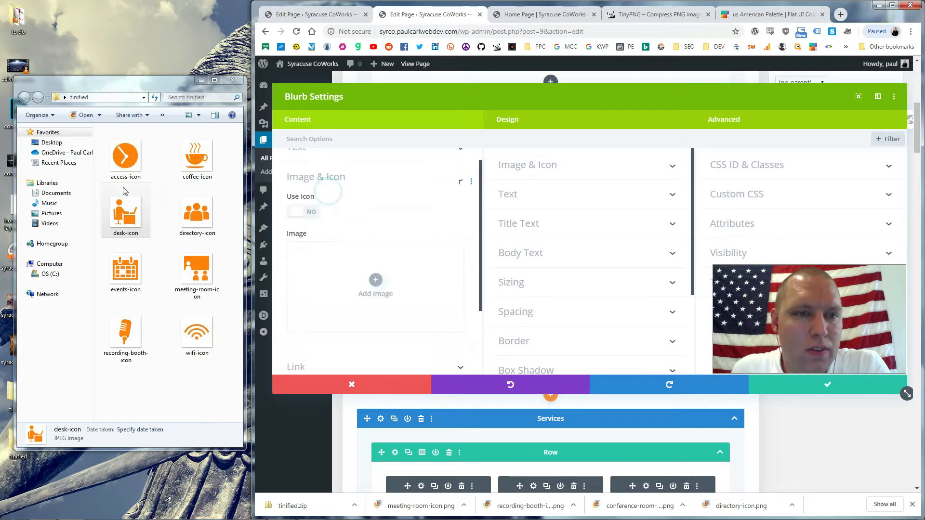
# Upload coffee-icon from the tinified folder to the media library, set it as the free food blurb's image and save the blurb.
pyautogui.moveTo(197, 156); pyautogui.dragTo(384, 264)
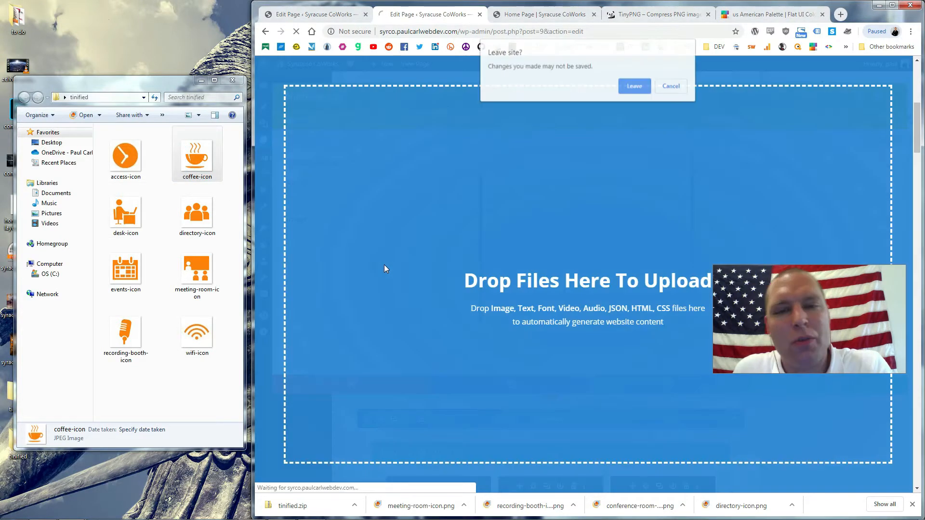
pyautogui.click(672, 86)
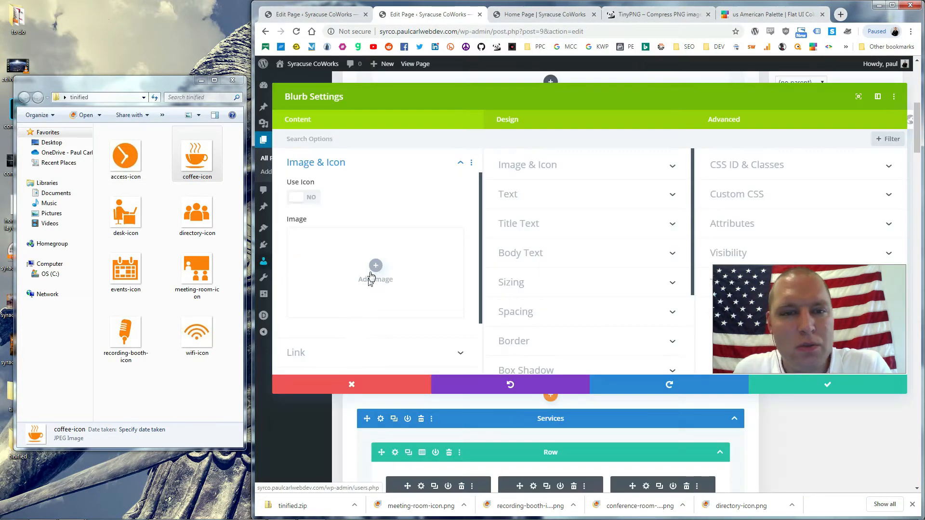
pyautogui.click(189, 145)
pyautogui.moveTo(192, 148); pyautogui.dragTo(664, 360)
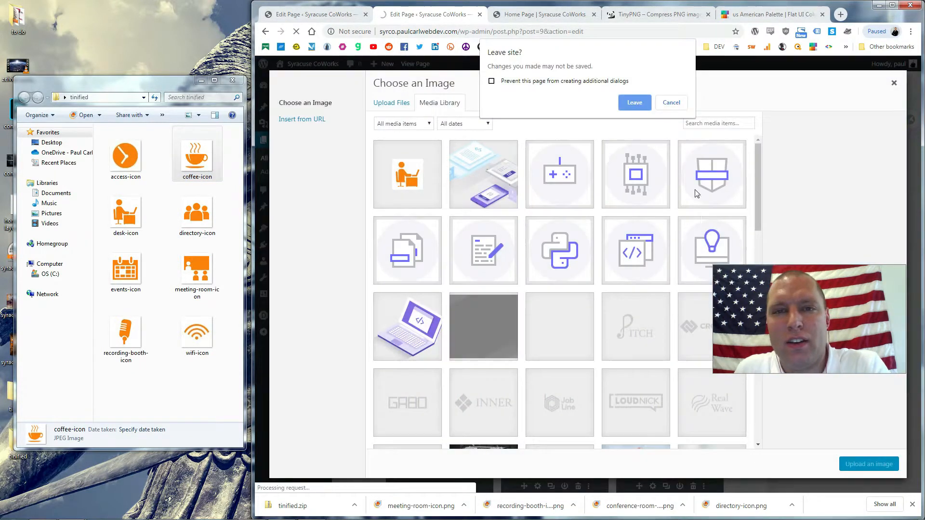
pyautogui.click(671, 102)
pyautogui.moveTo(197, 156); pyautogui.dragTo(415, 196)
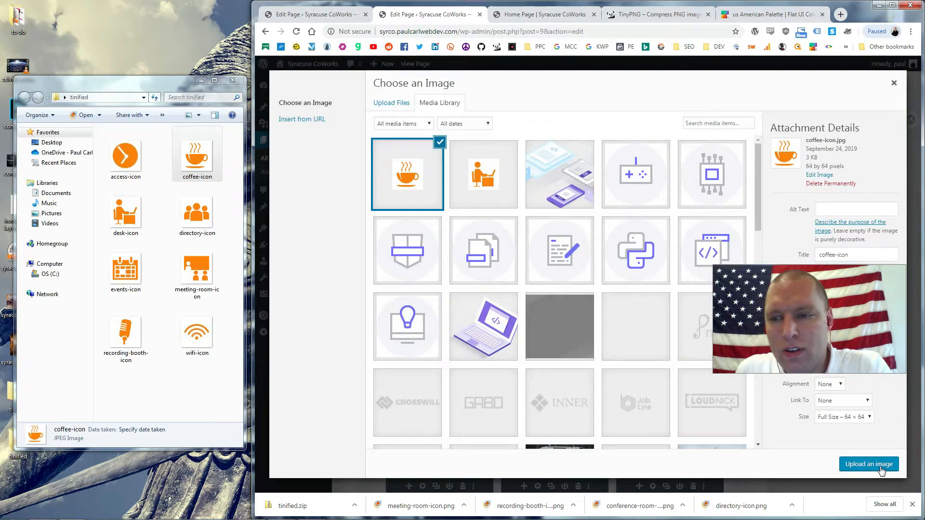
pyautogui.click(869, 463)
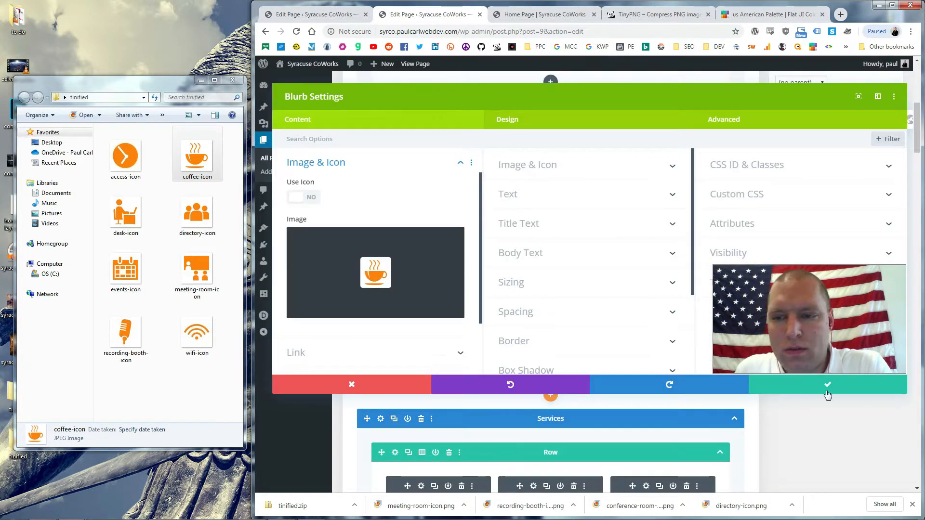
pyautogui.click(821, 388)
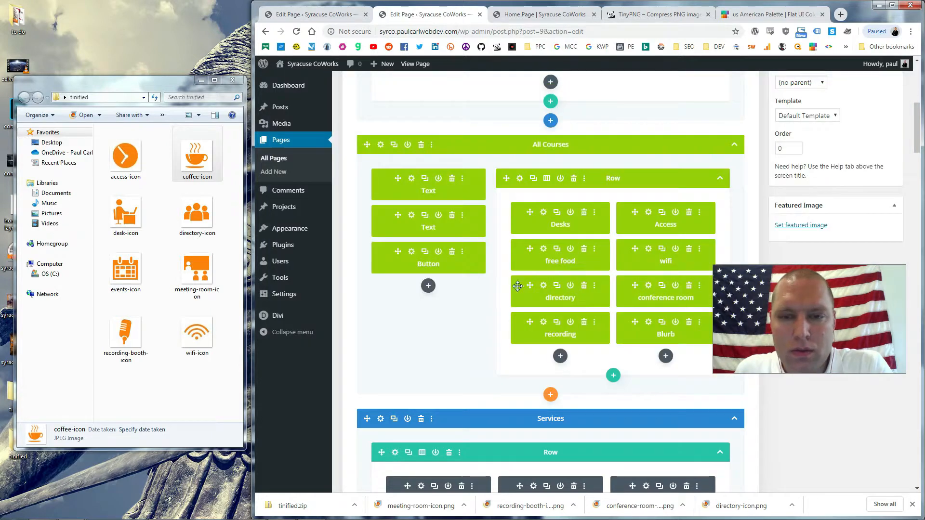
# Replace the directory blurb's existing image with directory-icon uploaded from the tinified folder, and save the blurb.
pyautogui.click(544, 287)
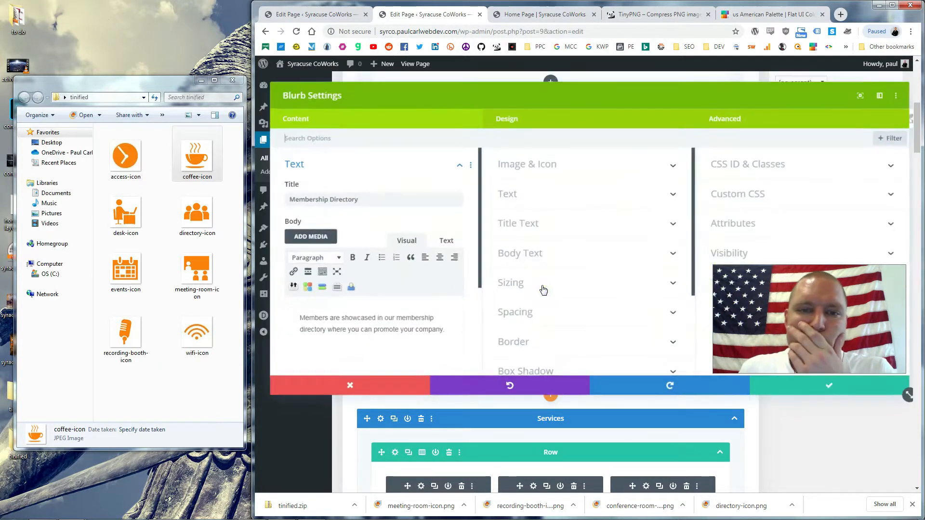
pyautogui.scroll(-3, 355, 309)
pyautogui.click(337, 293)
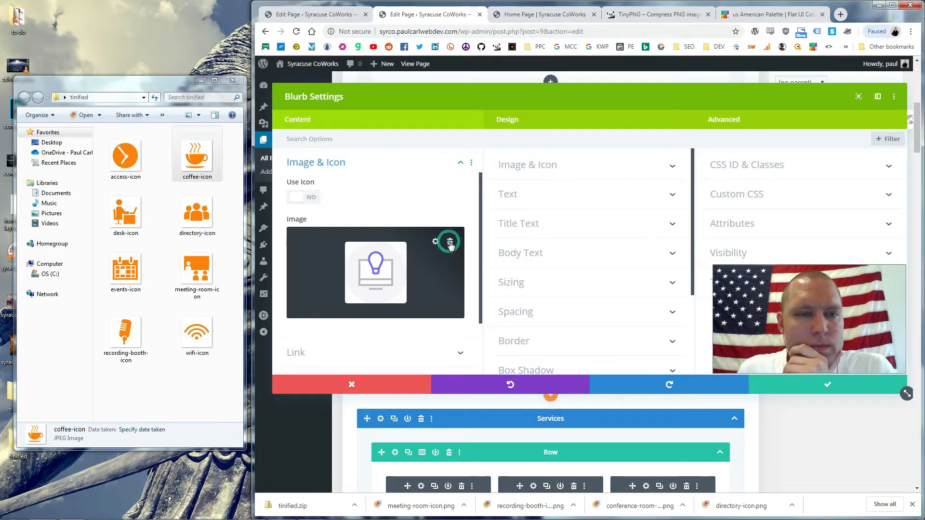
pyautogui.click(450, 238)
pyautogui.click(381, 268)
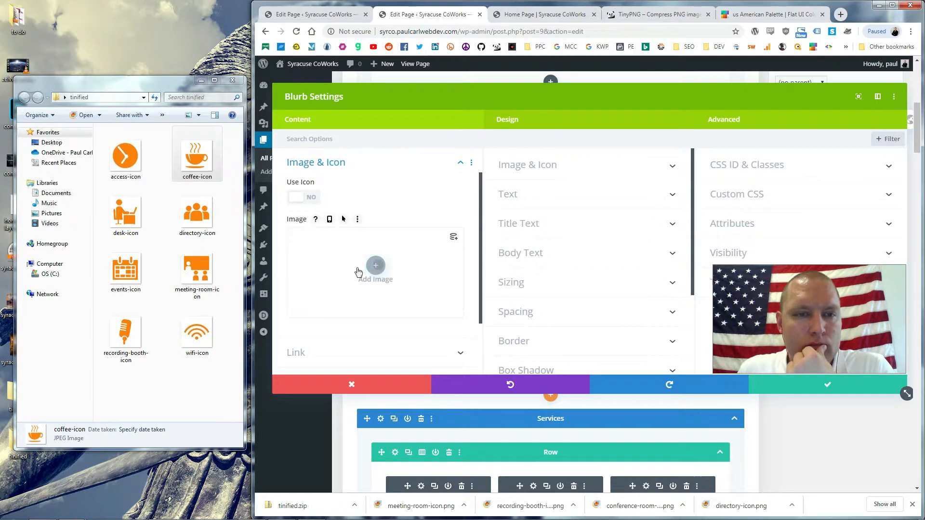
pyautogui.moveTo(192, 224); pyautogui.dragTo(489, 226)
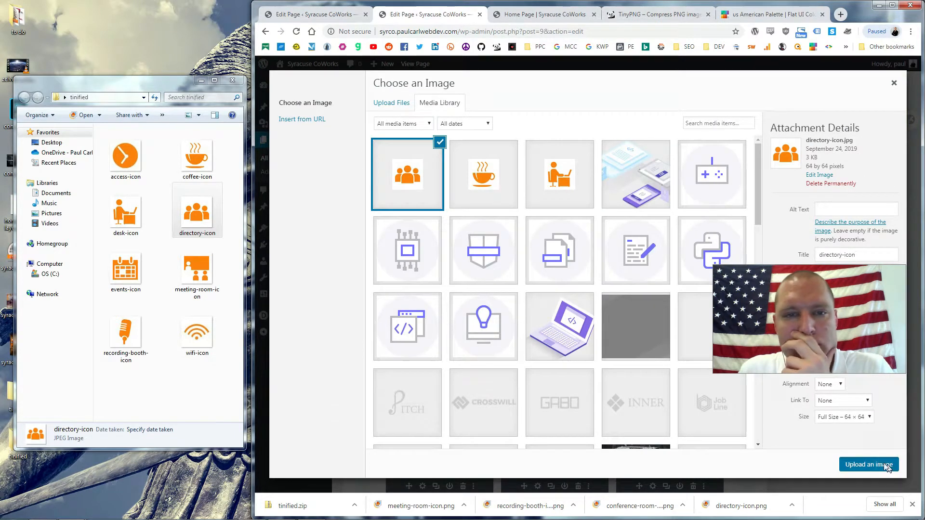
pyautogui.click(886, 465)
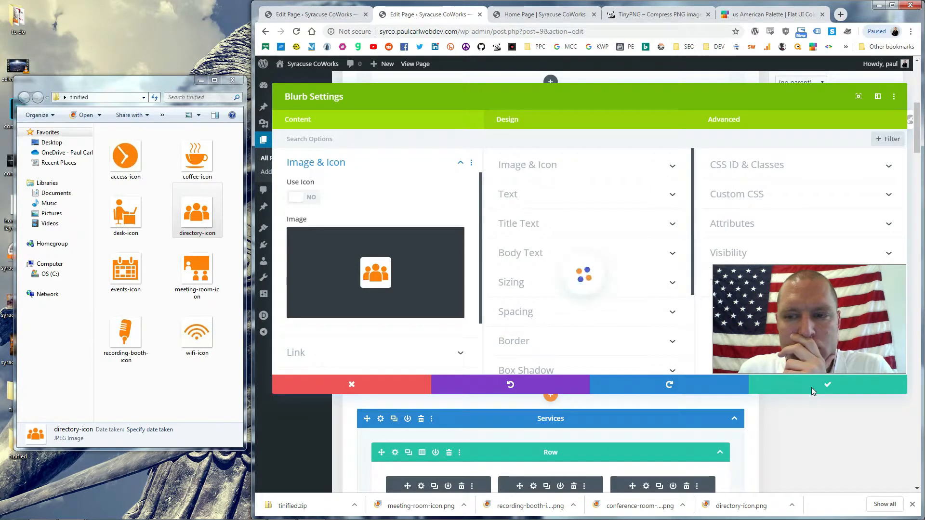
pyautogui.click(811, 387)
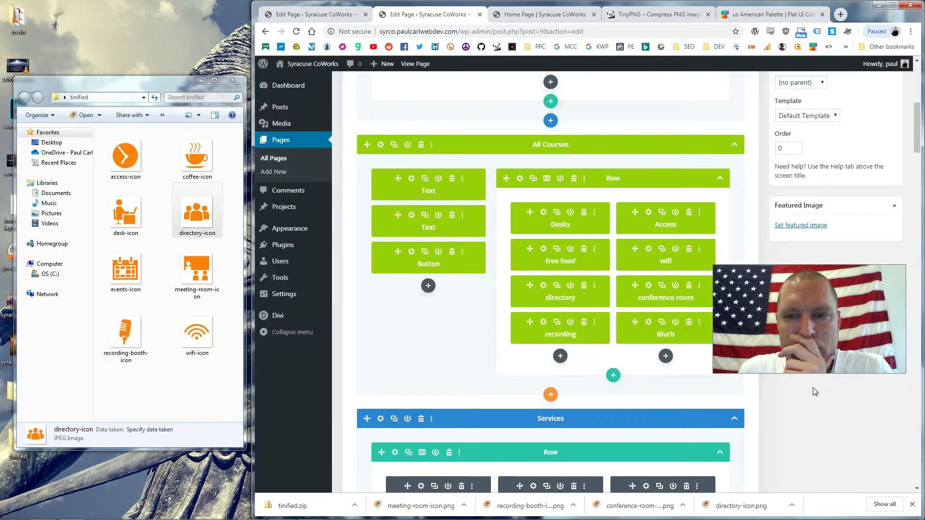
pyautogui.click(544, 322)
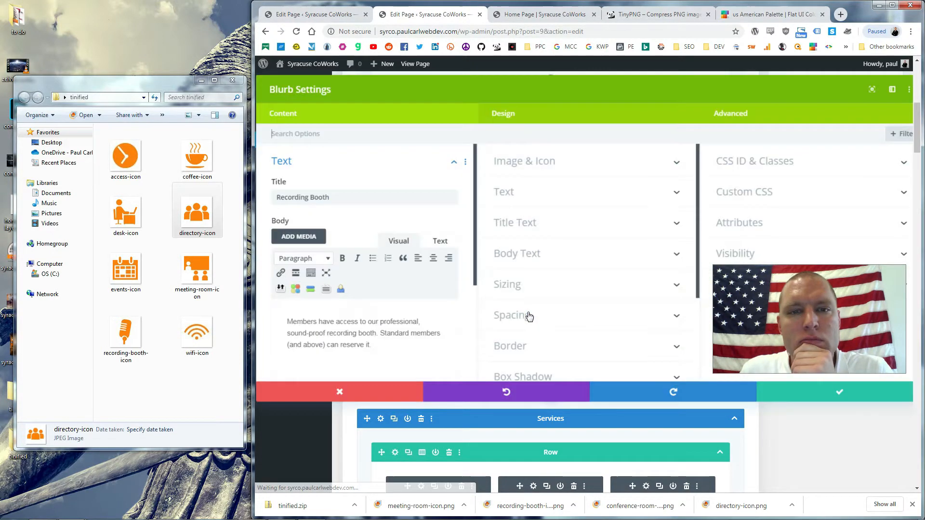
pyautogui.click(462, 166)
pyautogui.click(465, 196)
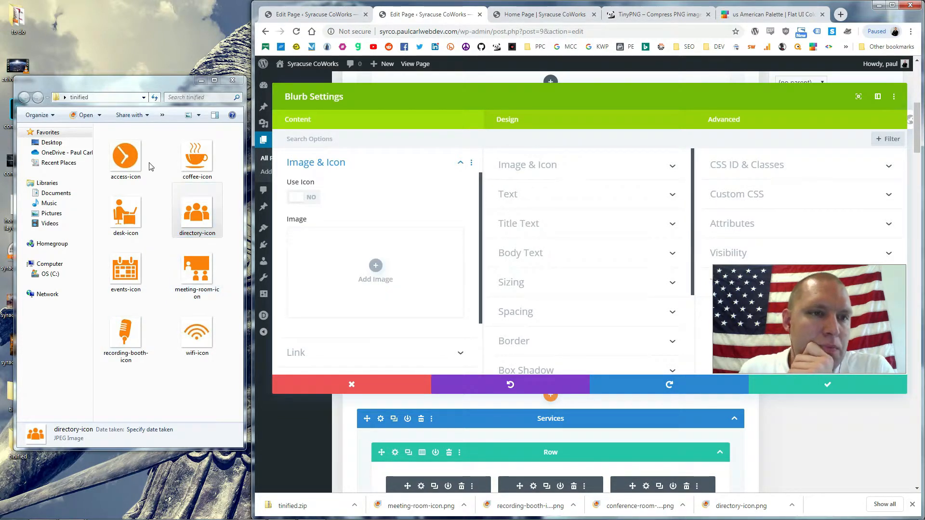
pyautogui.moveTo(125, 332); pyautogui.dragTo(375, 266)
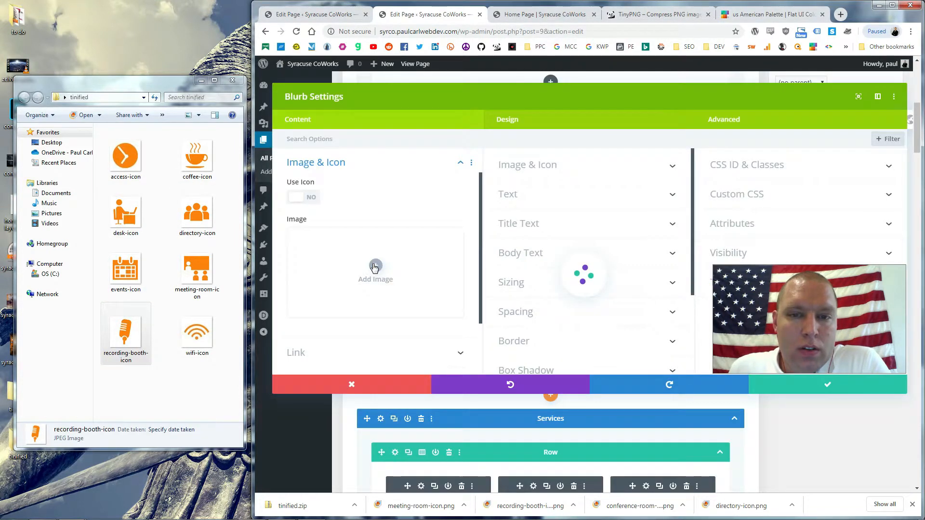
pyautogui.scroll(-20, 377, 268)
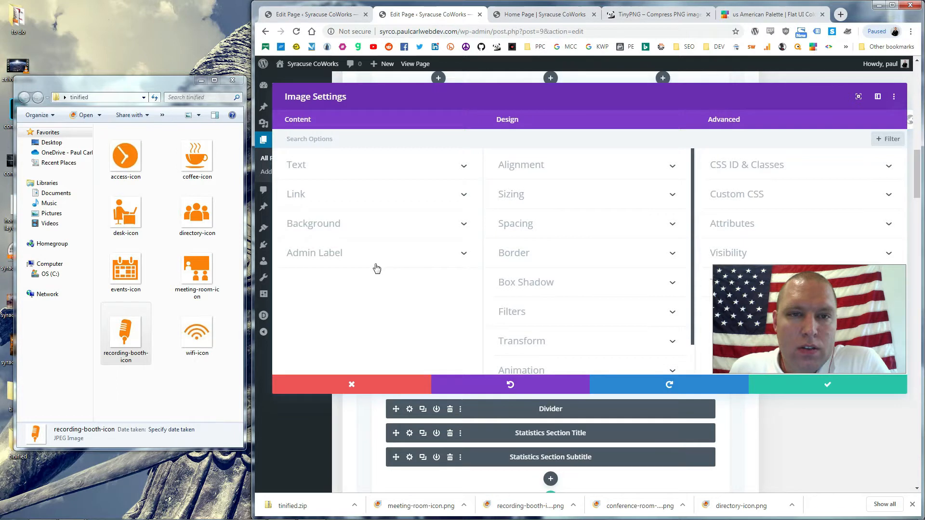
pyautogui.click(351, 385)
pyautogui.scroll(3, 552, 268)
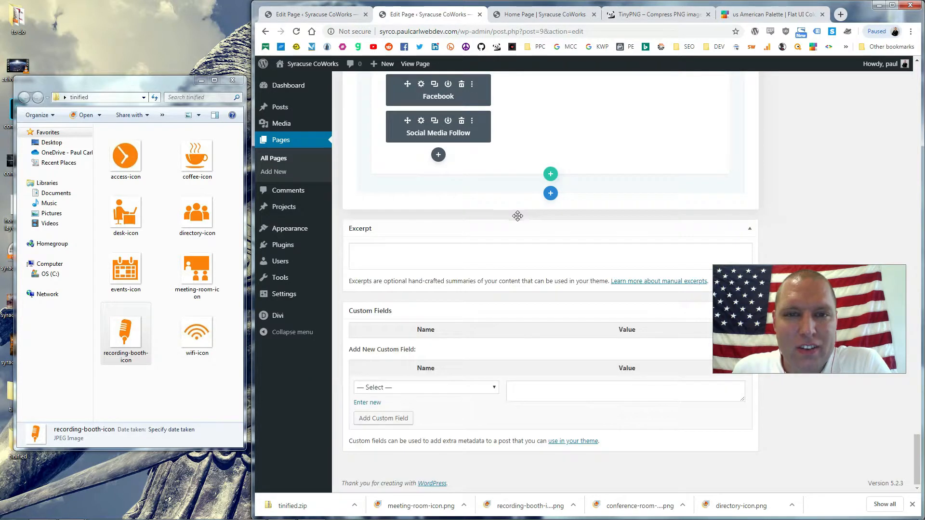
pyautogui.scroll(15, 483, 218)
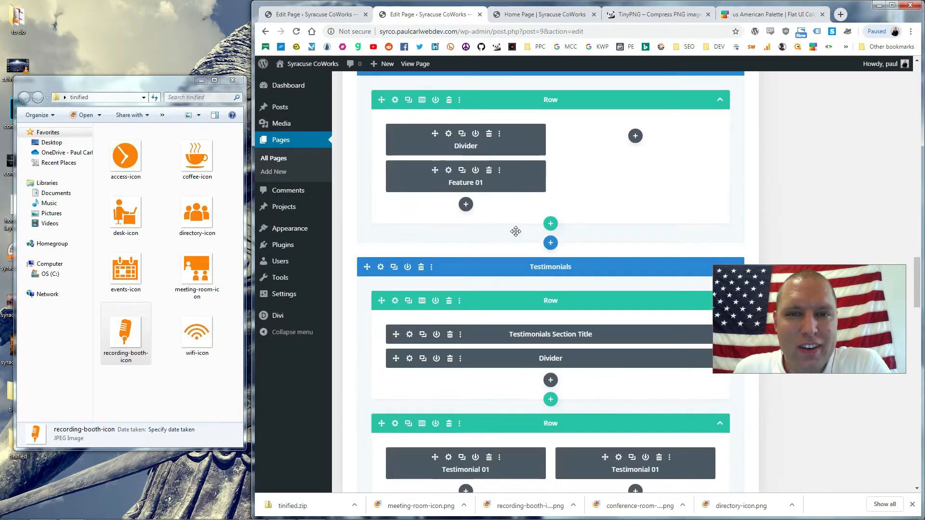
pyautogui.scroll(15, 517, 231)
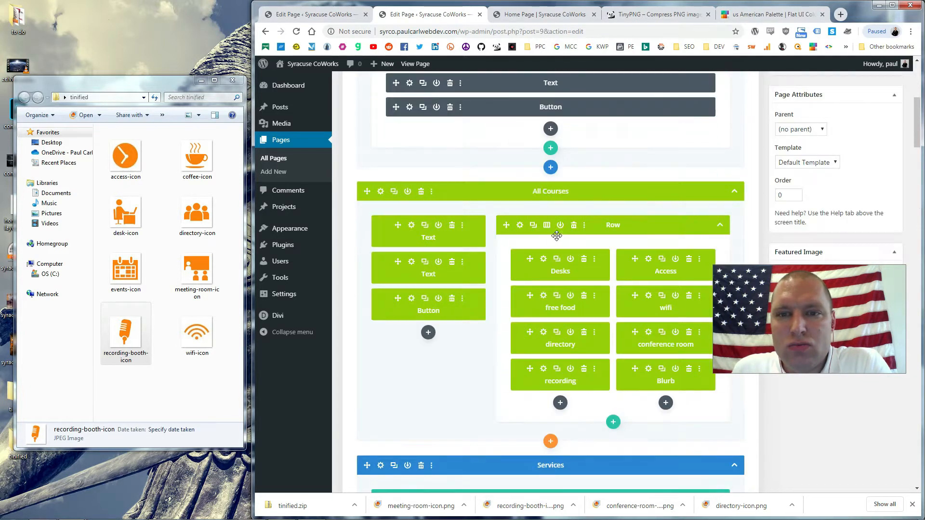
# Replace the recording blurb's image with recording-booth-icon uploaded from the tinified folder, and save the blurb.
pyautogui.click(543, 370)
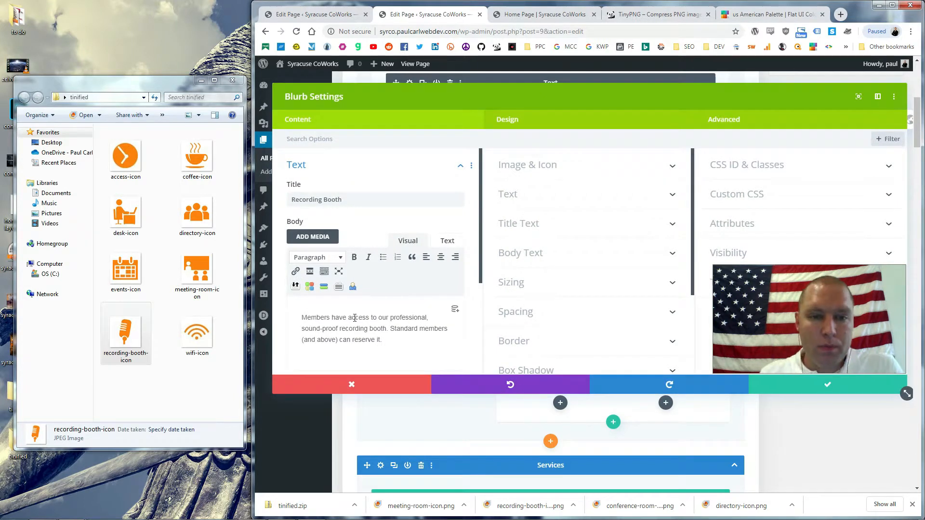
pyautogui.scroll(-2, 361, 303)
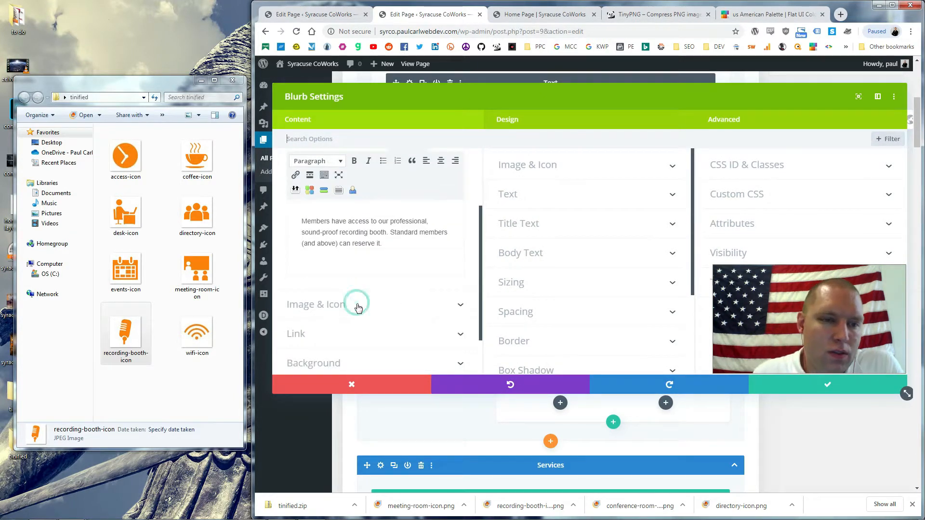
pyautogui.click(357, 304)
pyautogui.click(375, 266)
pyautogui.moveTo(122, 335); pyautogui.dragTo(488, 193)
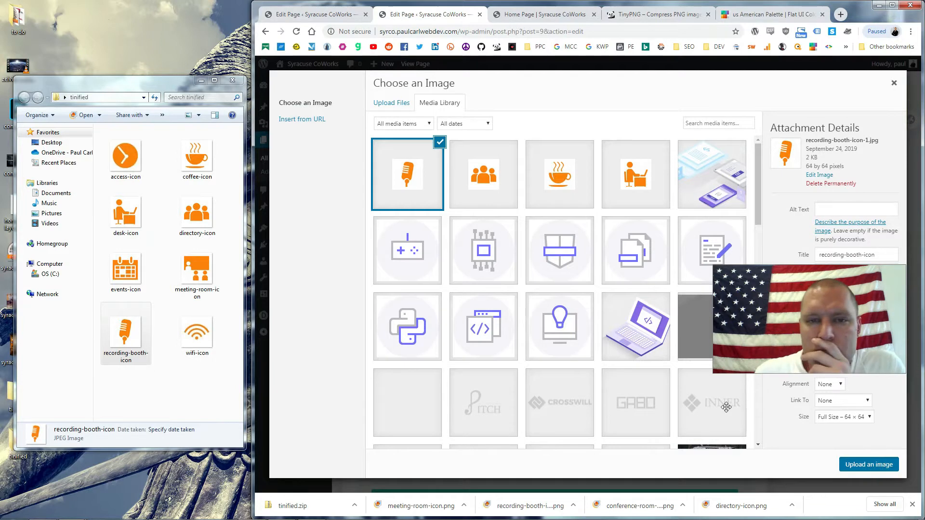
pyautogui.click(868, 464)
pyautogui.click(814, 388)
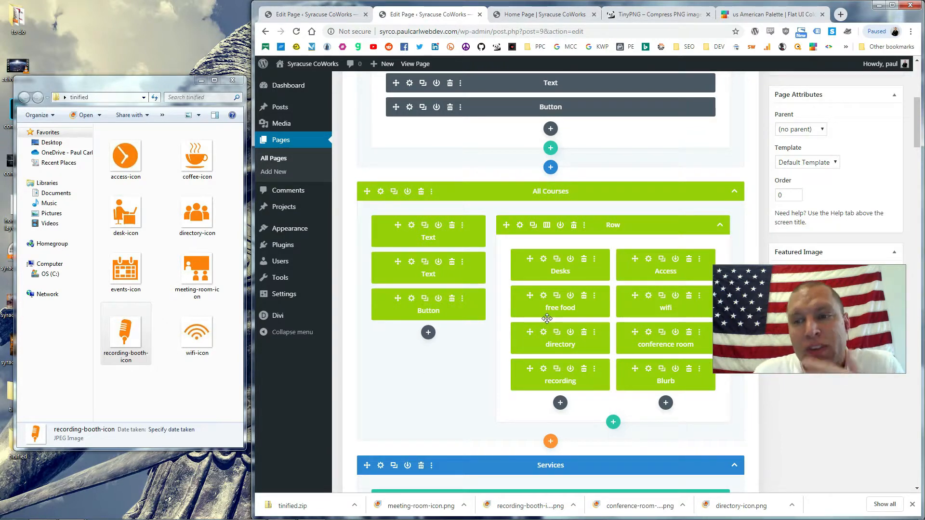
# Replace the Access blurb's existing image with access-icon uploaded from the tinified folder, and save the blurb.
pyautogui.click(648, 259)
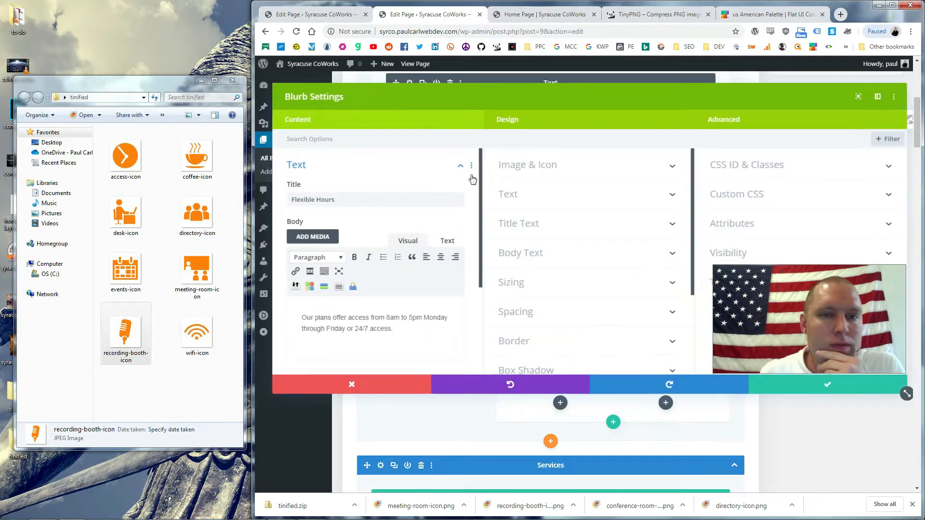
pyautogui.scroll(-2, 381, 275)
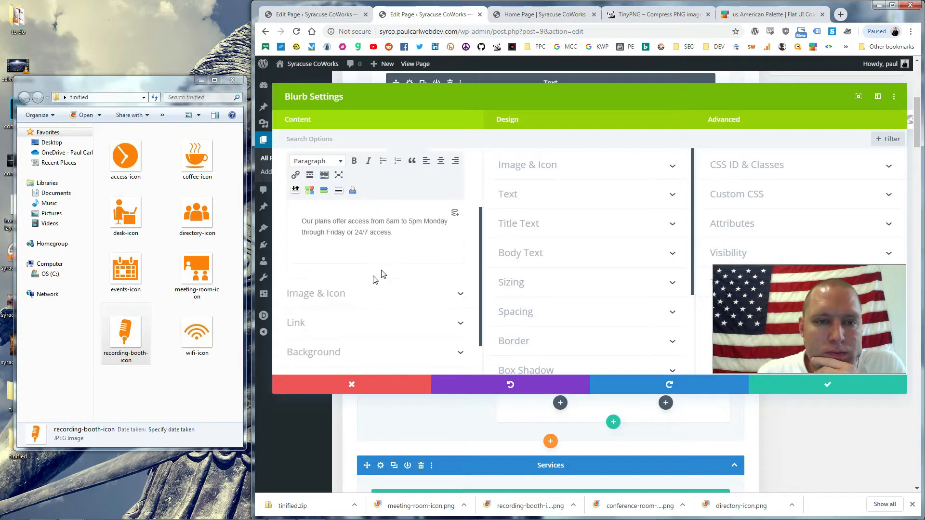
pyautogui.click(337, 292)
pyautogui.click(452, 244)
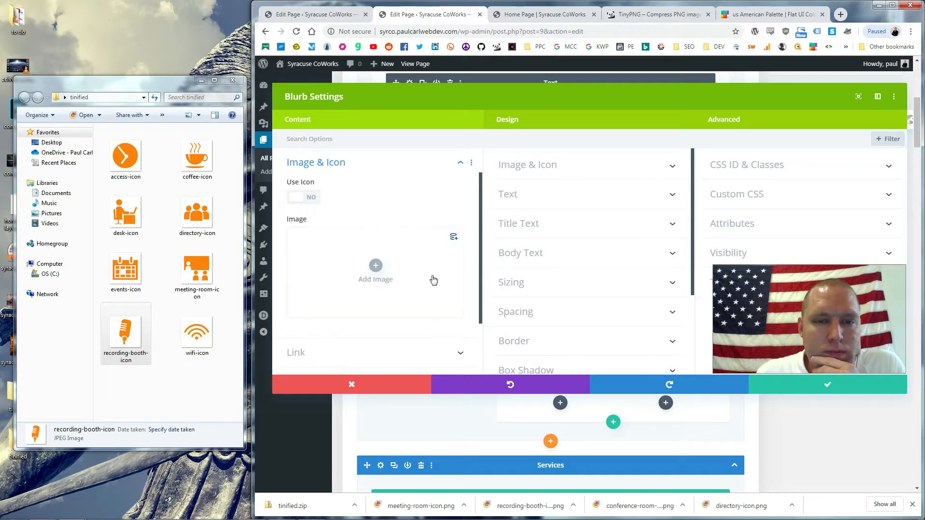
pyautogui.click(366, 270)
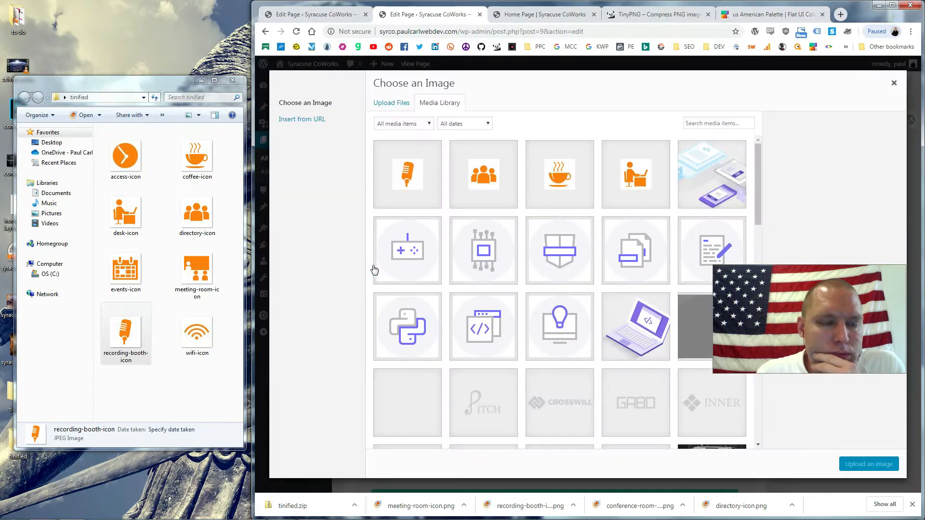
pyautogui.moveTo(120, 164); pyautogui.dragTo(570, 235)
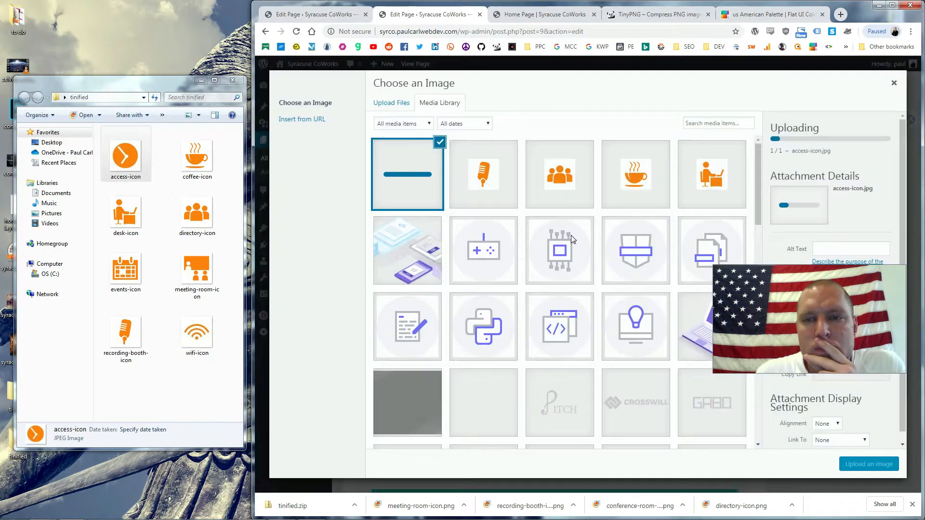
pyautogui.click(870, 465)
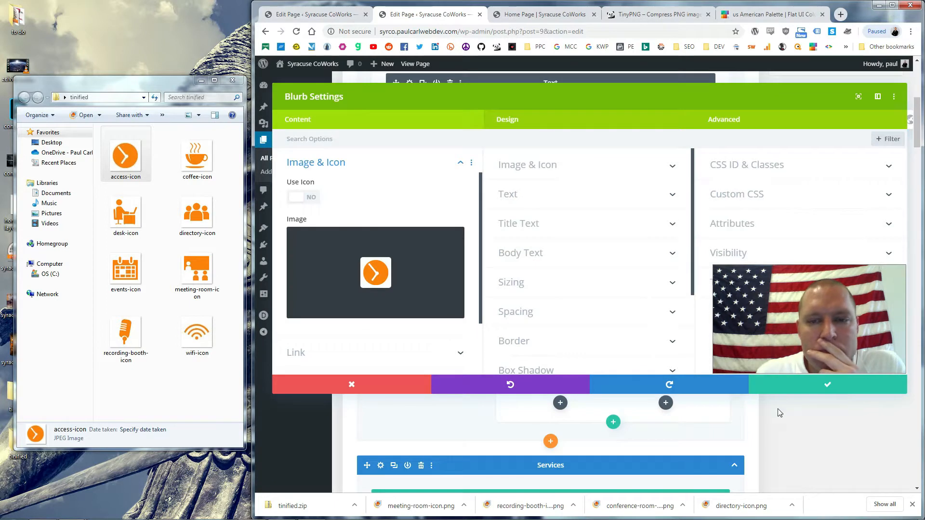
pyautogui.click(803, 384)
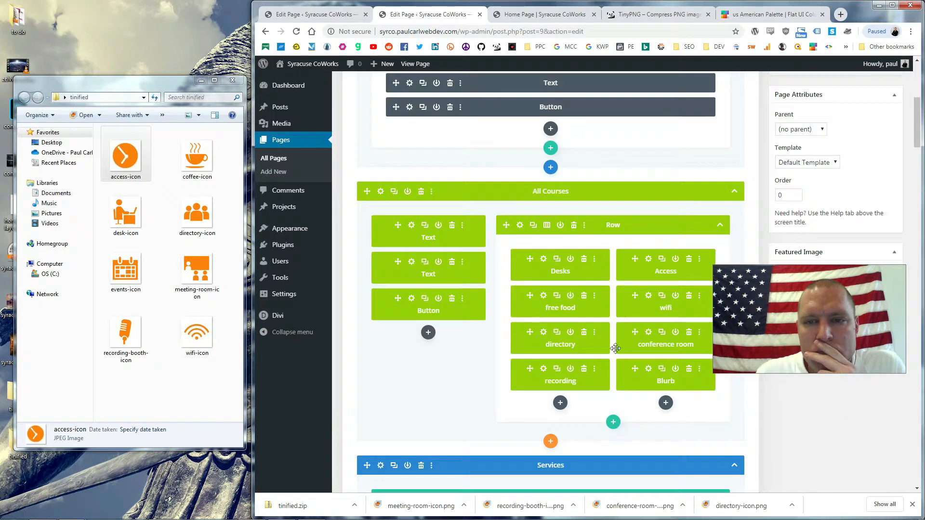
# Replace the wifi blurb's existing image with wifi-icon uploaded from the tinified folder, and save the blurb.
pyautogui.click(649, 299)
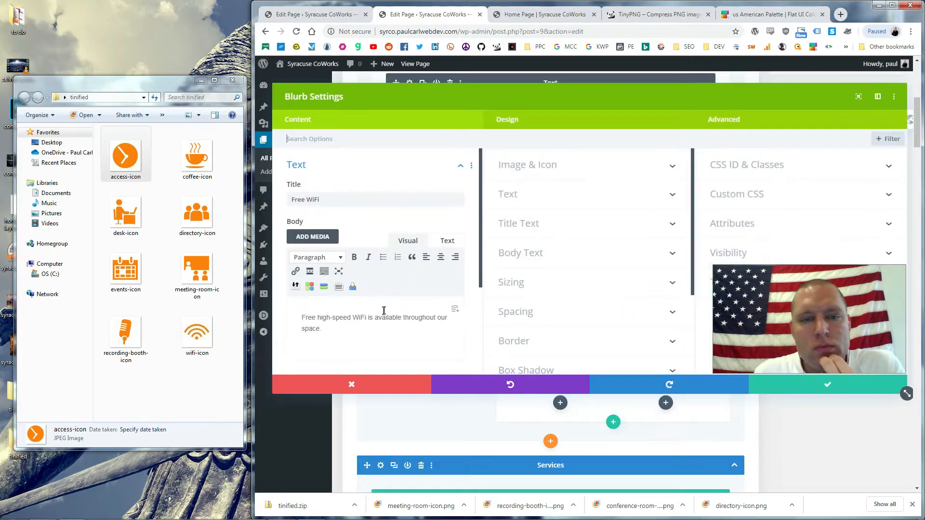
pyautogui.click(459, 165)
pyautogui.click(430, 194)
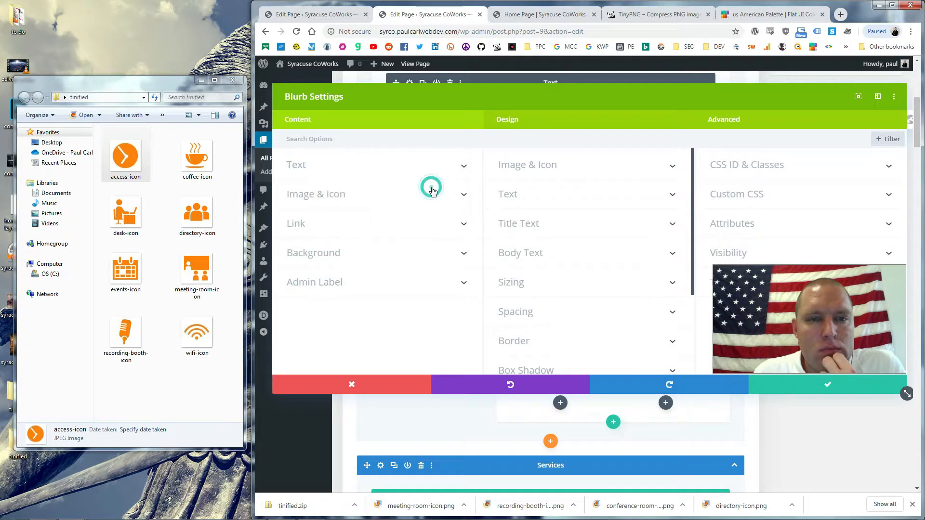
pyautogui.click(441, 247)
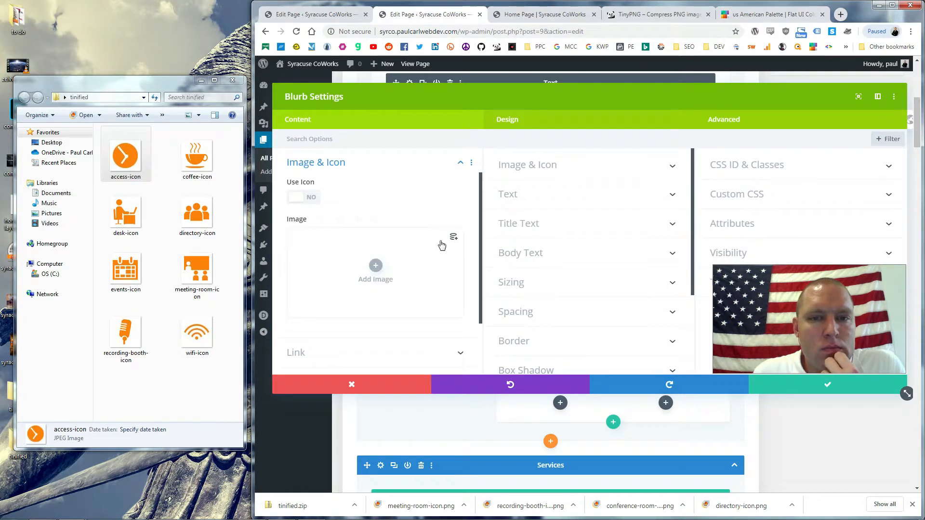
pyautogui.click(375, 268)
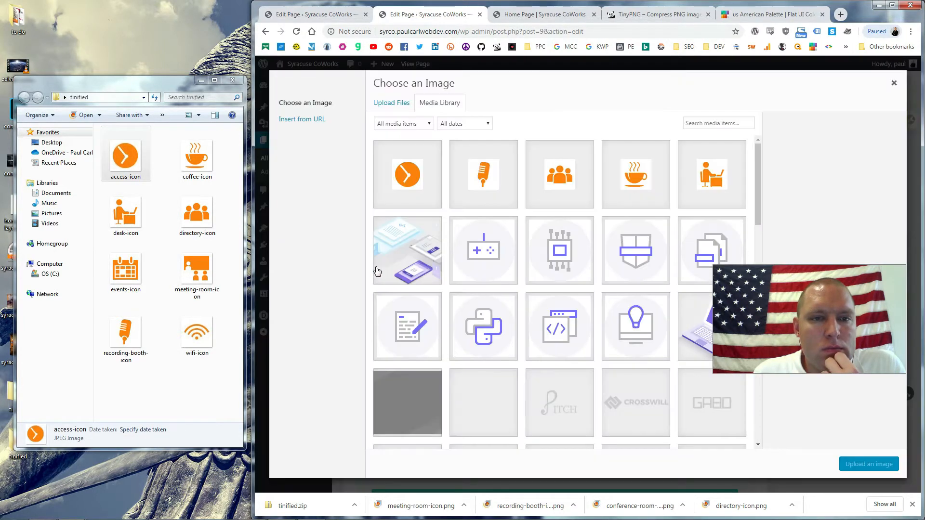
pyautogui.moveTo(197, 332); pyautogui.dragTo(784, 365)
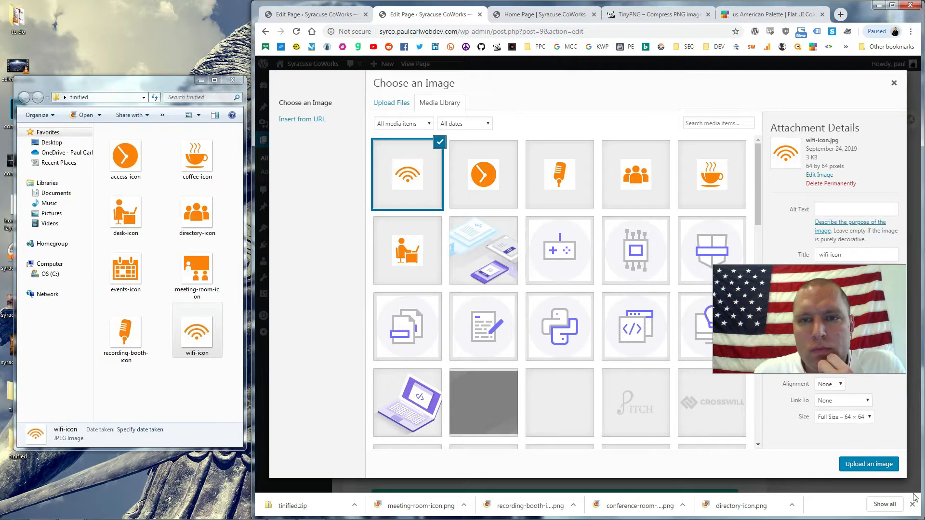
pyautogui.click(880, 465)
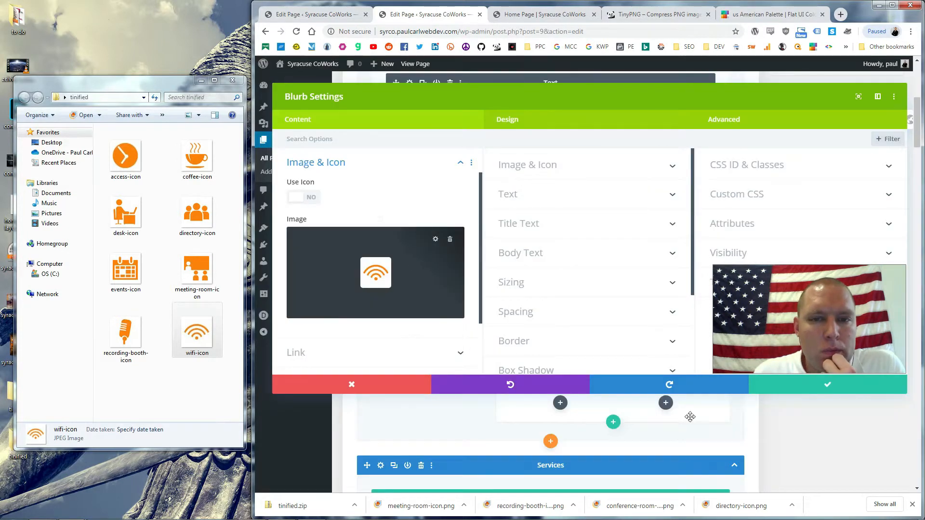
pyautogui.click(826, 386)
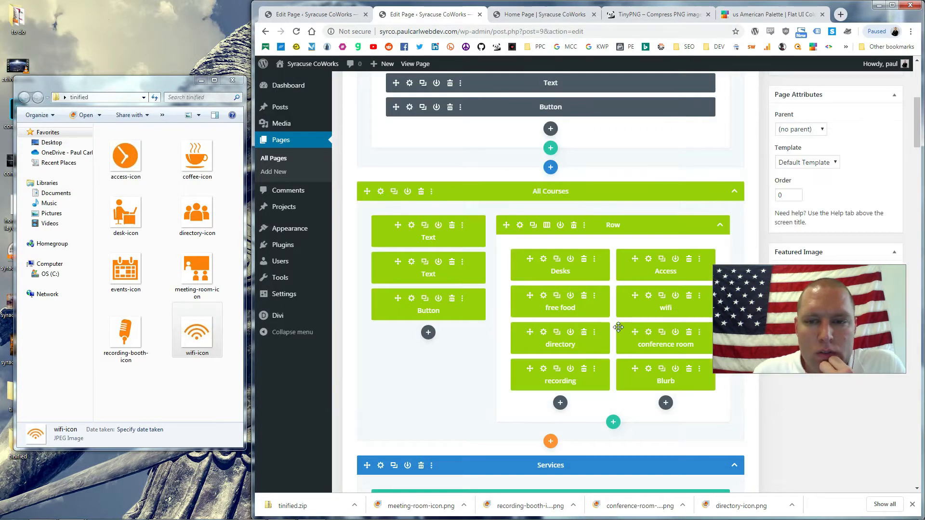
# Replace the conference room blurb's existing image with meeting-room-icon uploaded from the tinified folder, and save the blurb.
pyautogui.click(648, 336)
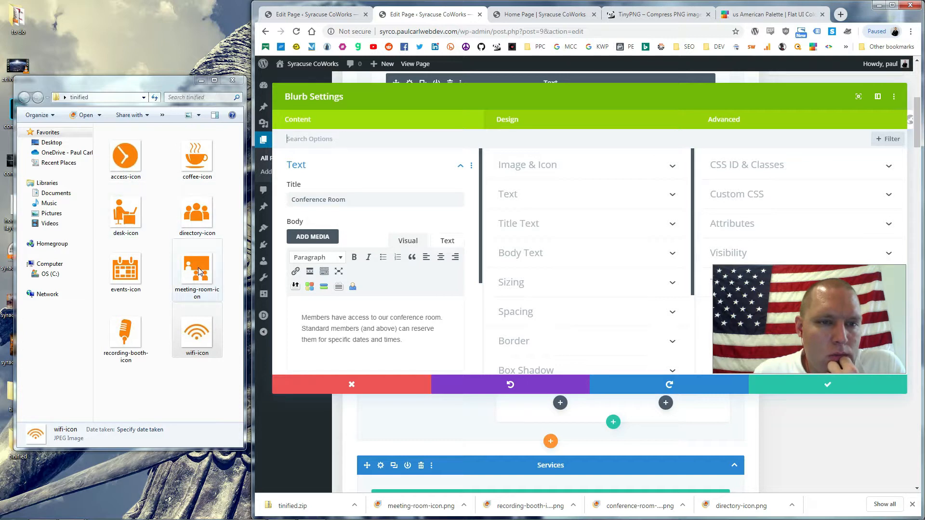
pyautogui.scroll(-3, 384, 321)
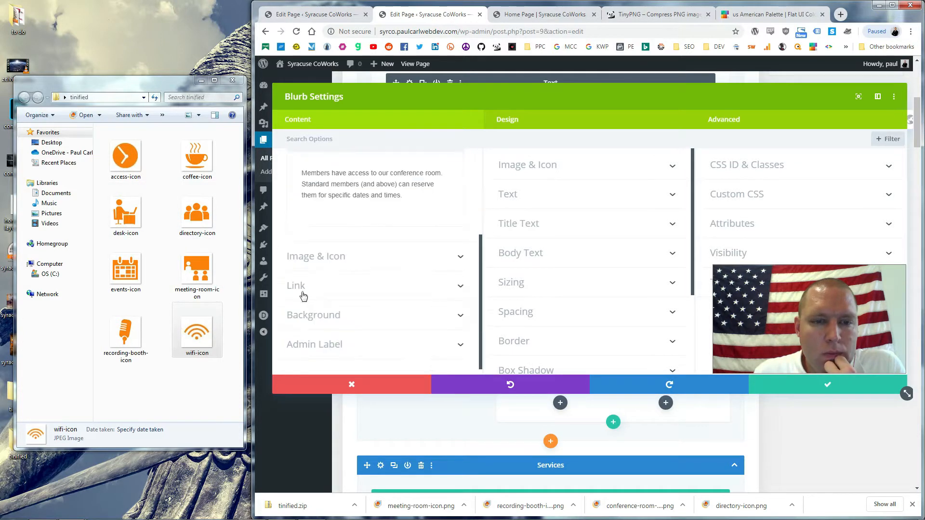
pyautogui.click(307, 255)
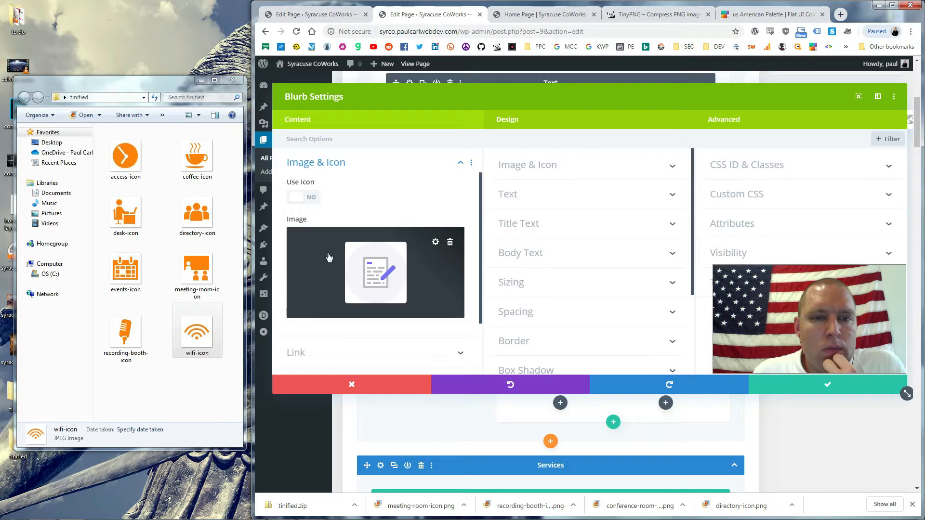
pyautogui.click(450, 242)
pyautogui.click(376, 267)
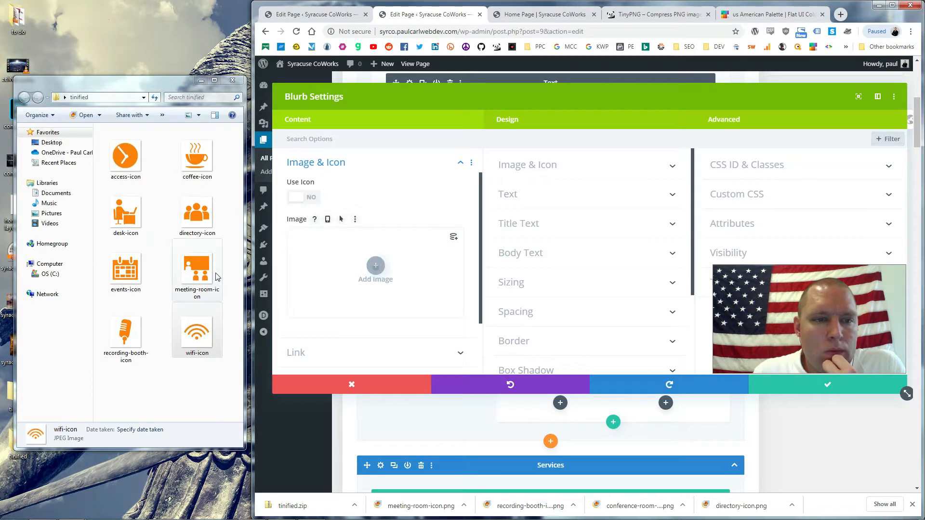
pyautogui.moveTo(197, 270); pyautogui.dragTo(519, 255)
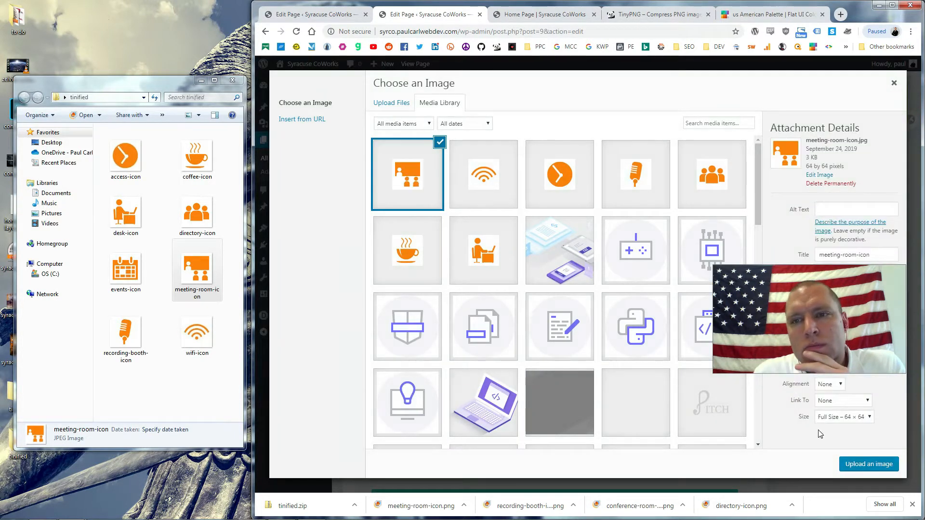
pyautogui.click(868, 465)
pyautogui.click(776, 383)
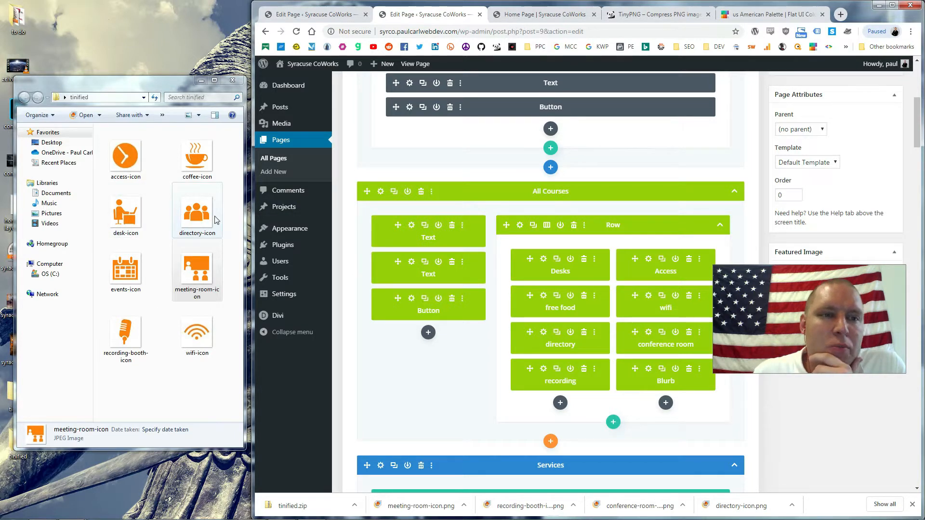
# Open the settings of the remaining unlabelled blurb, titled Apps & Games, and change its title to Members-Only Events.
pyautogui.click(648, 369)
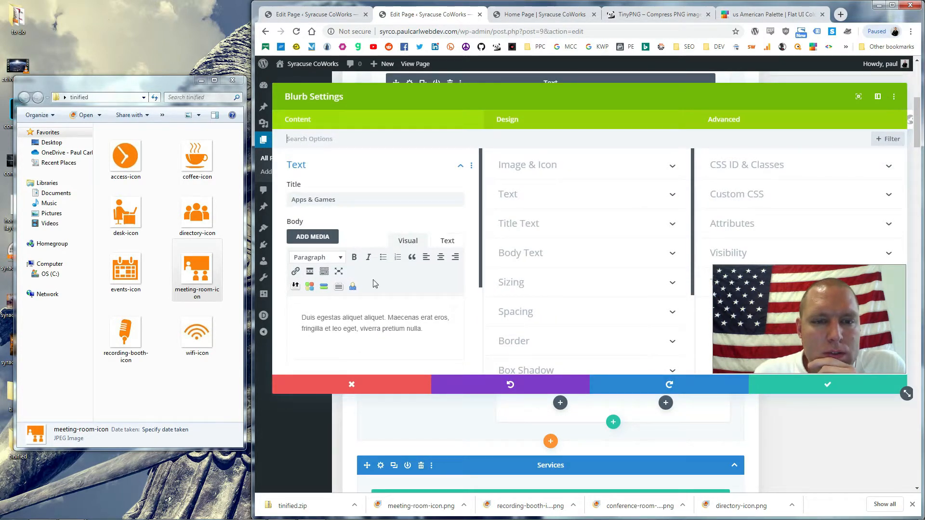
pyautogui.scroll(-2, 374, 284)
pyautogui.scroll(2, 368, 254)
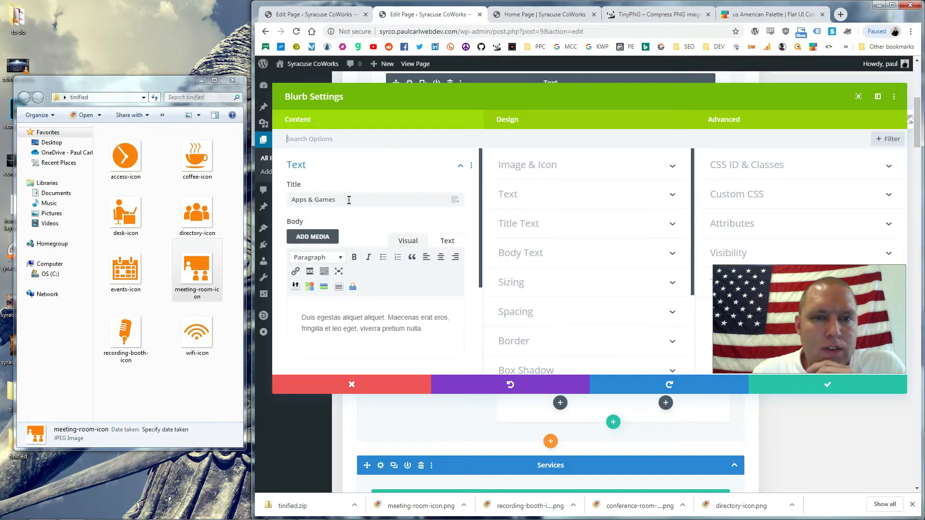
pyautogui.tripleClick(349, 200)
pyautogui.write('Members-Onl')
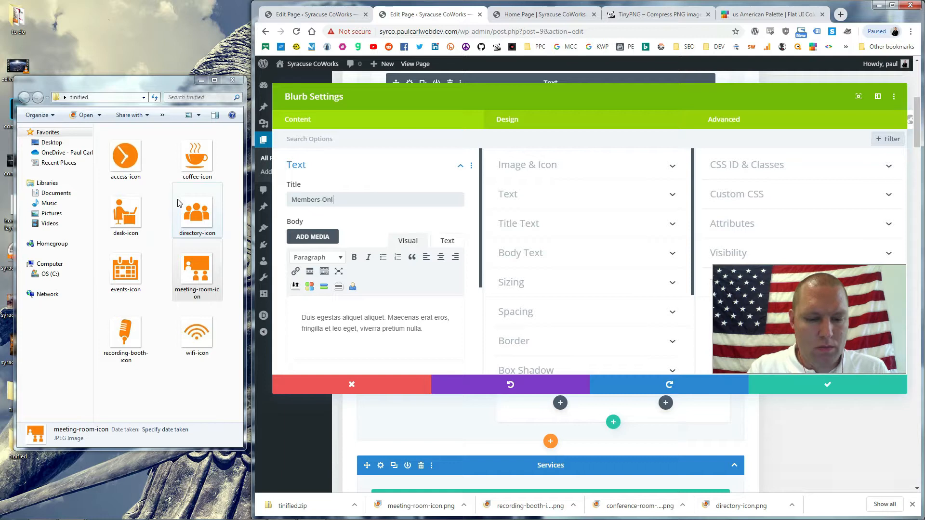
pyautogui.write('y Events')
# Replace the body text with "Syracuse CoWorks provides a ton of events open to the public. Some special events are offered exclusively to members.".
pyautogui.click(391, 329)
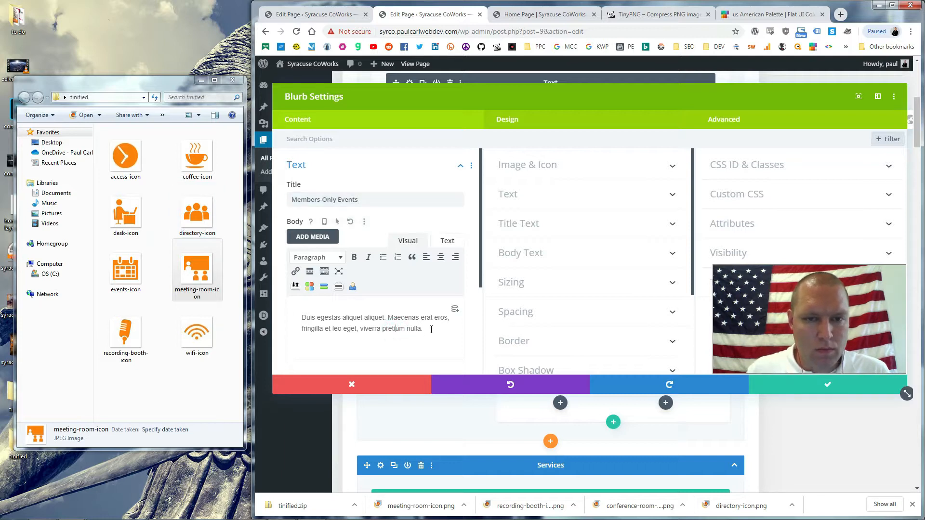
pyautogui.hotkey('ctrl', 'a')
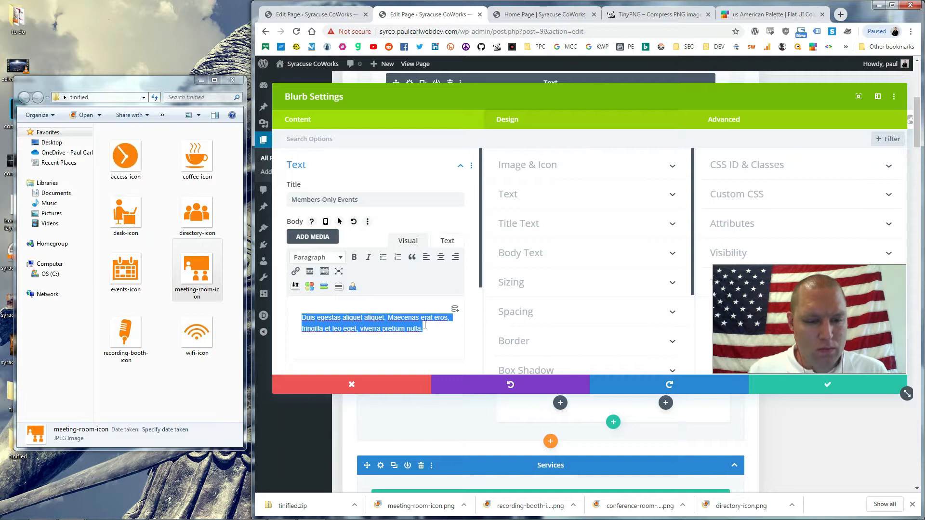
pyautogui.write('Syracuse Co')
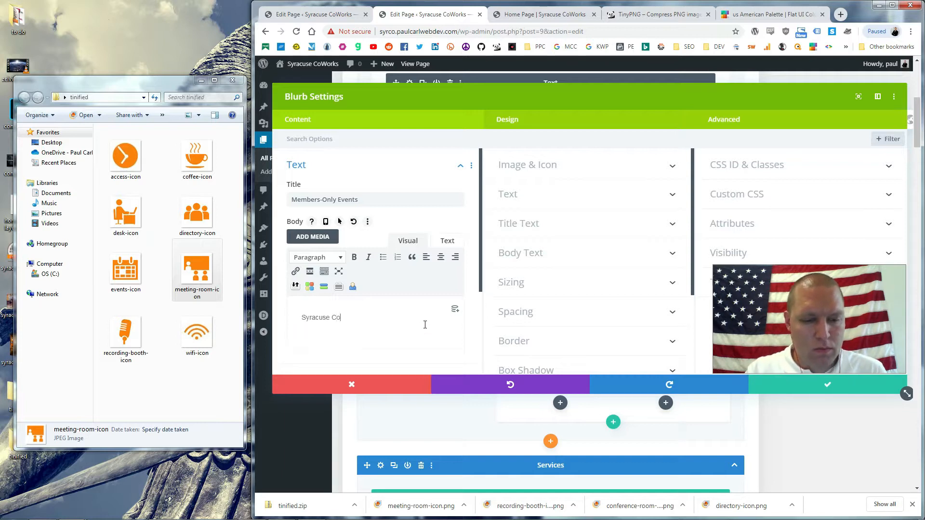
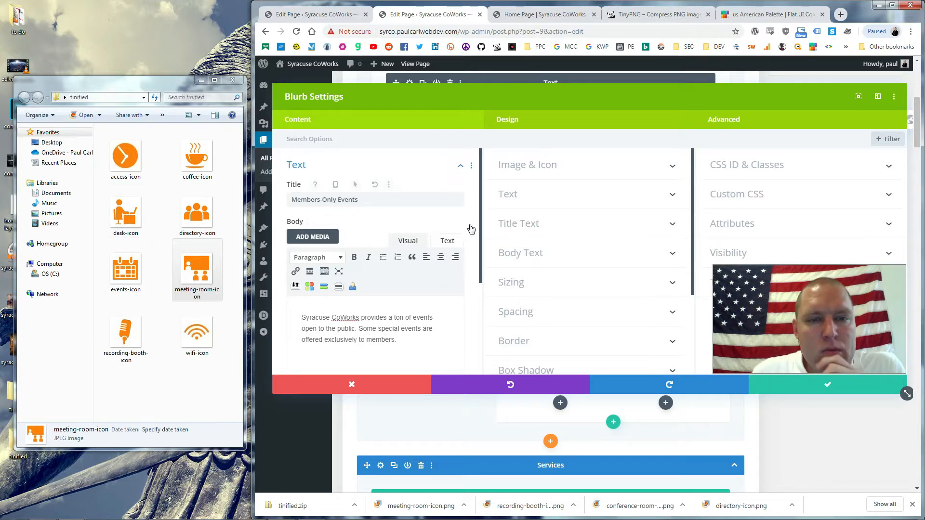
# Set the admin label of the Members-Only Events blurb to events.
pyautogui.click(417, 284)
pyautogui.click(325, 326)
pyautogui.write('members')
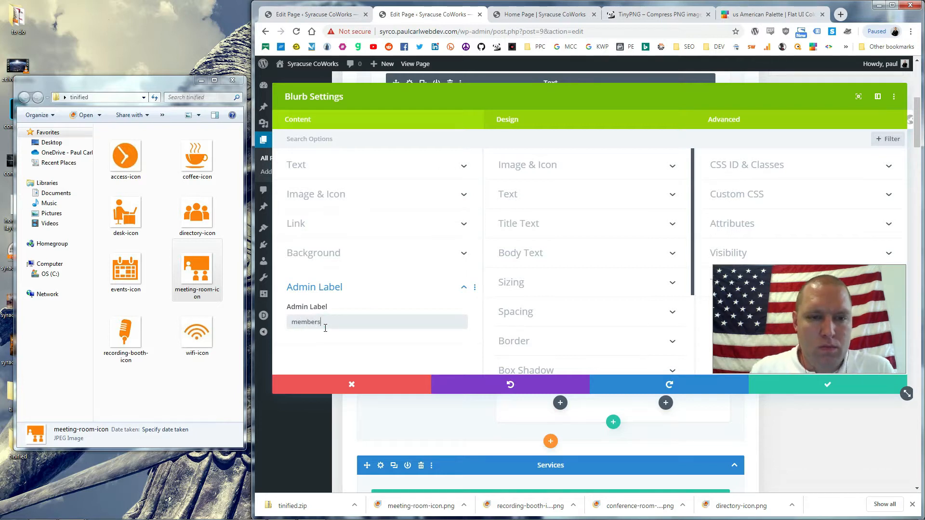
pyautogui.hotkey('ctrl', 'a')
pyautogui.write('events')
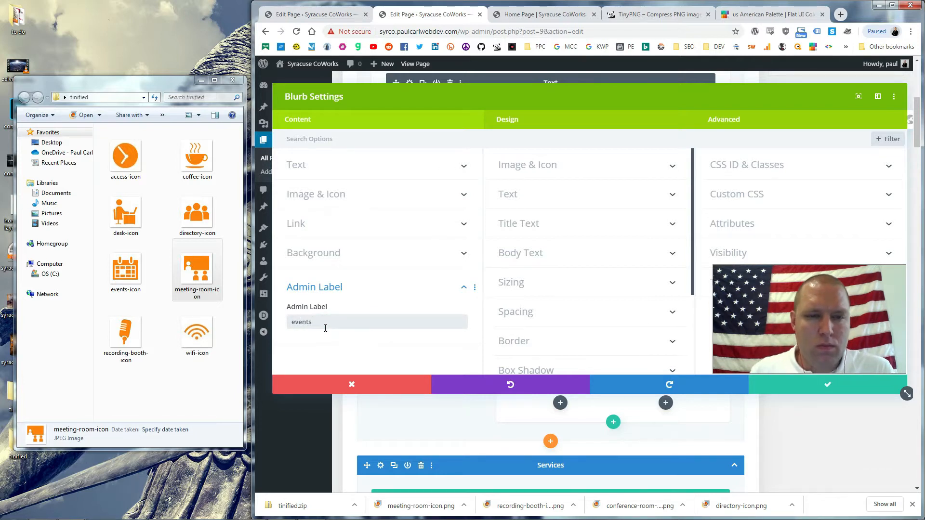
# Replace the Members-Only Events blurb's existing image with events-icon uploaded from the tinified folder, and save the blurb.
pyautogui.click(351, 195)
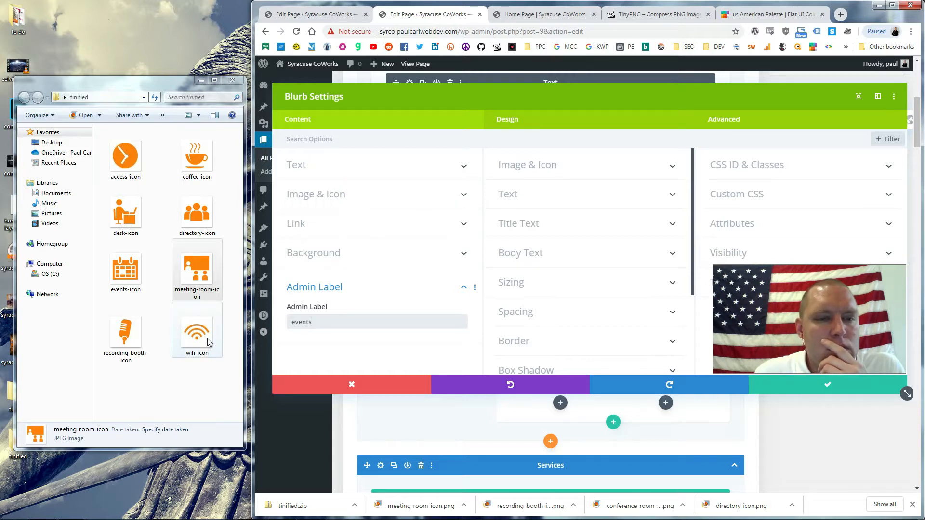
pyautogui.click(450, 243)
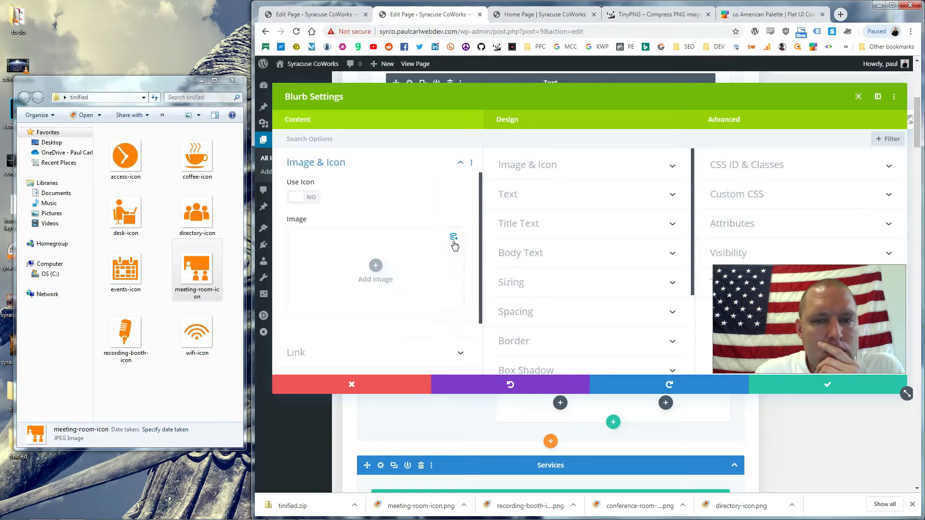
pyautogui.click(374, 267)
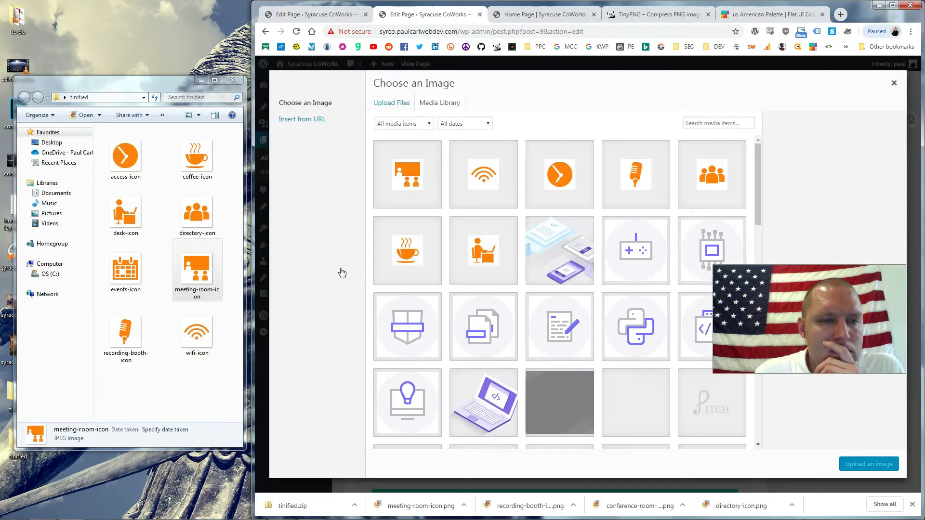
pyautogui.moveTo(470, 207); pyautogui.dragTo(504, 223)
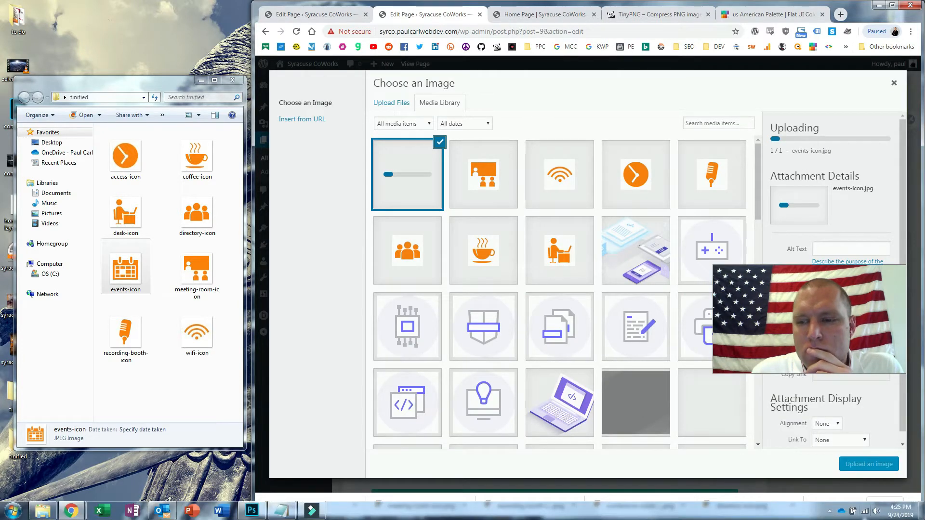
pyautogui.click(868, 465)
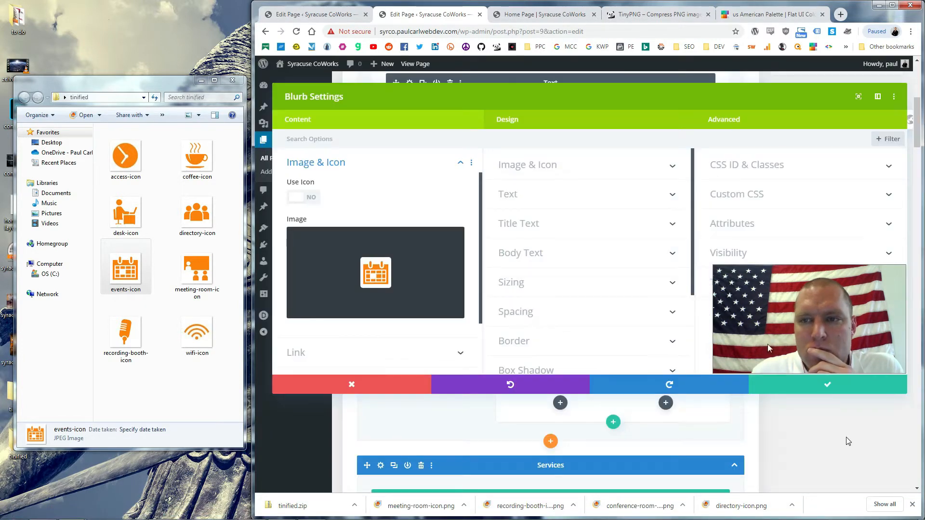
pyautogui.click(830, 385)
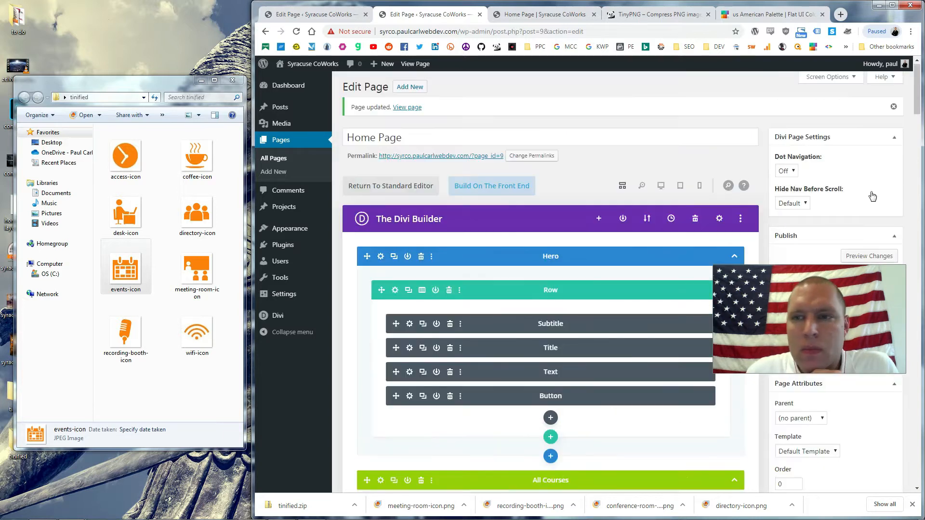
# Update the Home Page and reload its live view.
pyautogui.scroll(7, 871, 231)
pyautogui.scroll(-4, 880, 205)
pyautogui.click(883, 206)
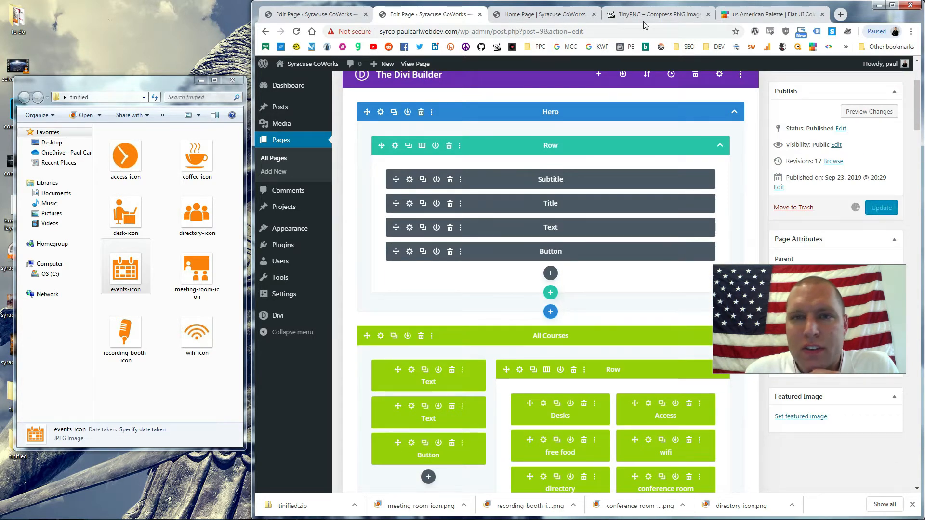
pyautogui.click(545, 14)
pyautogui.press('F5')
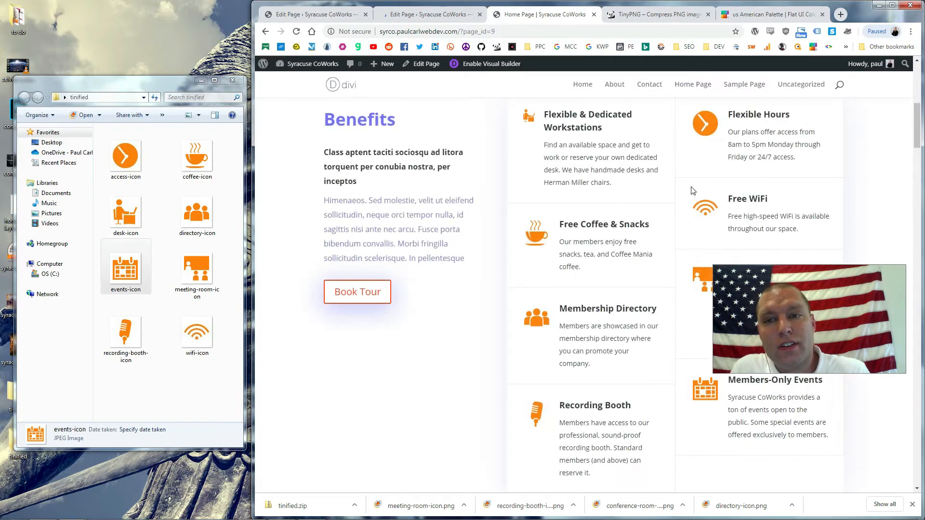
# Inspect the markup of the Flexible & Dedicated Workstations icon and check the icons and text of all the Benefits blurbs.
pyautogui.scroll(1, 543, 143)
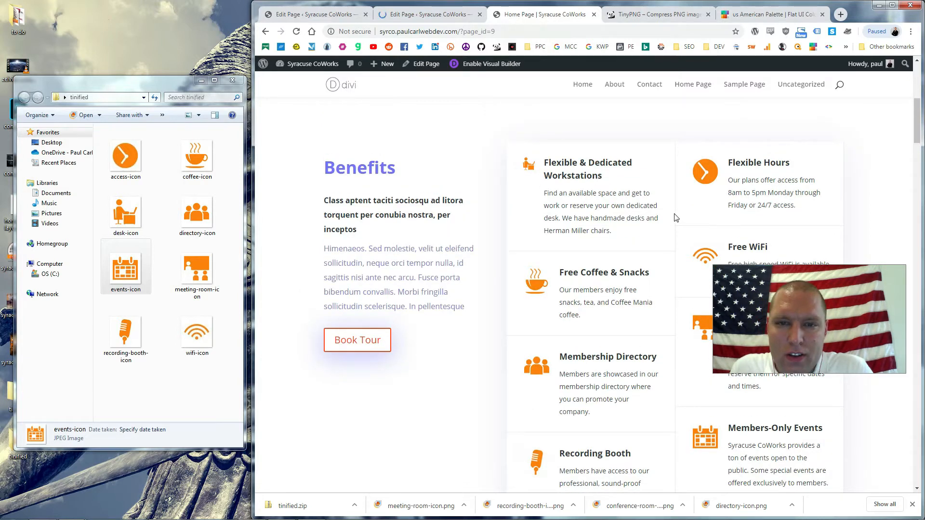
pyautogui.rightClick(532, 165)
pyautogui.click(565, 328)
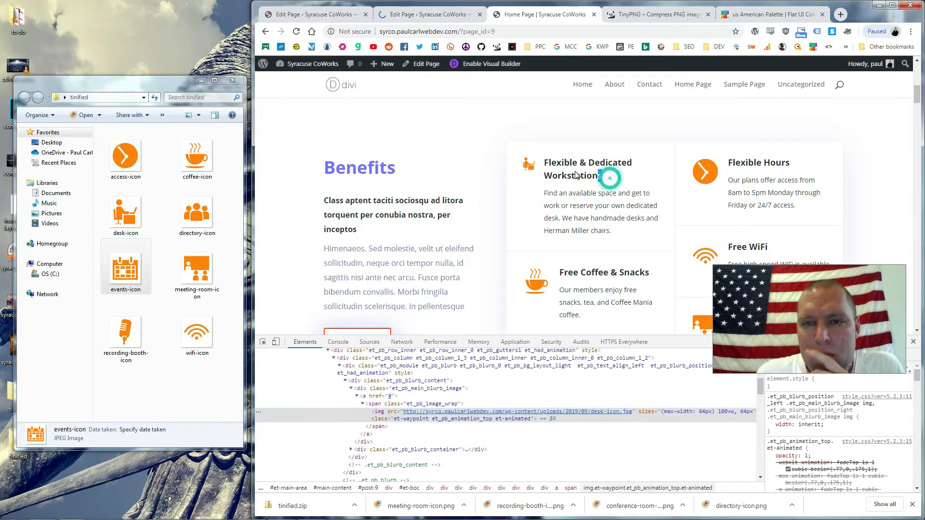
pyautogui.tripleClick(610, 181)
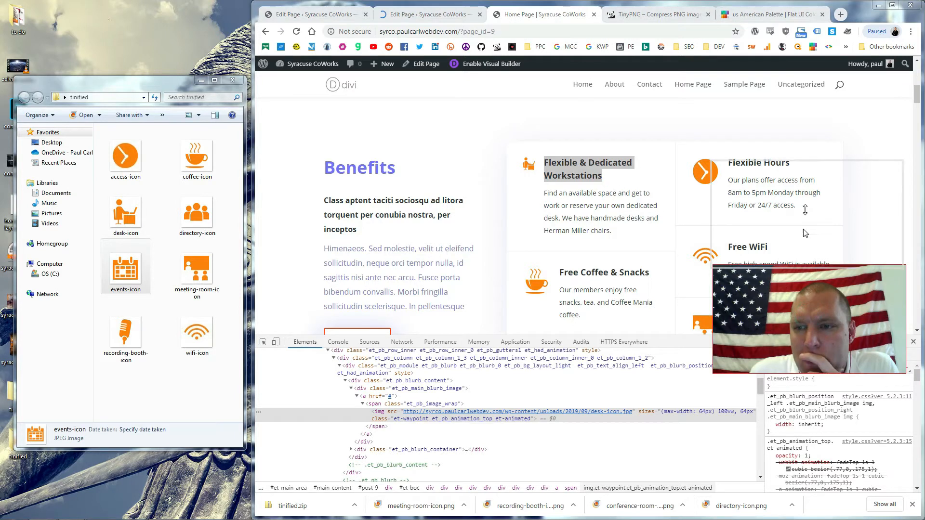
pyautogui.press('F12')
pyautogui.scroll(-2, 709, 340)
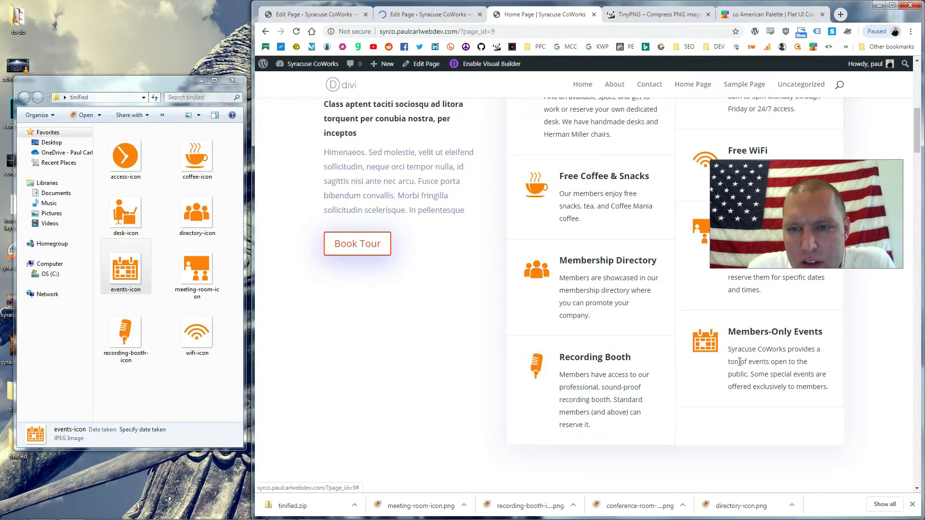
pyautogui.scroll(2, 740, 361)
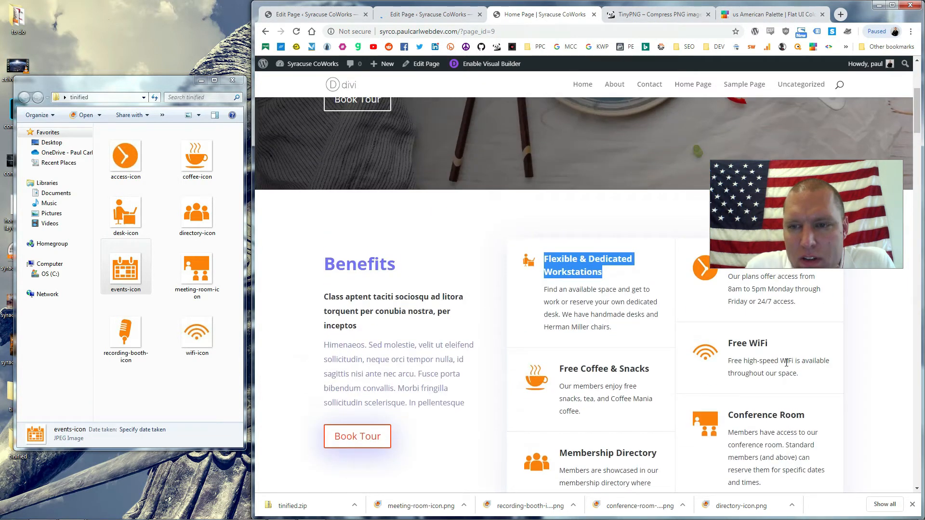
pyautogui.scroll(-4, 767, 367)
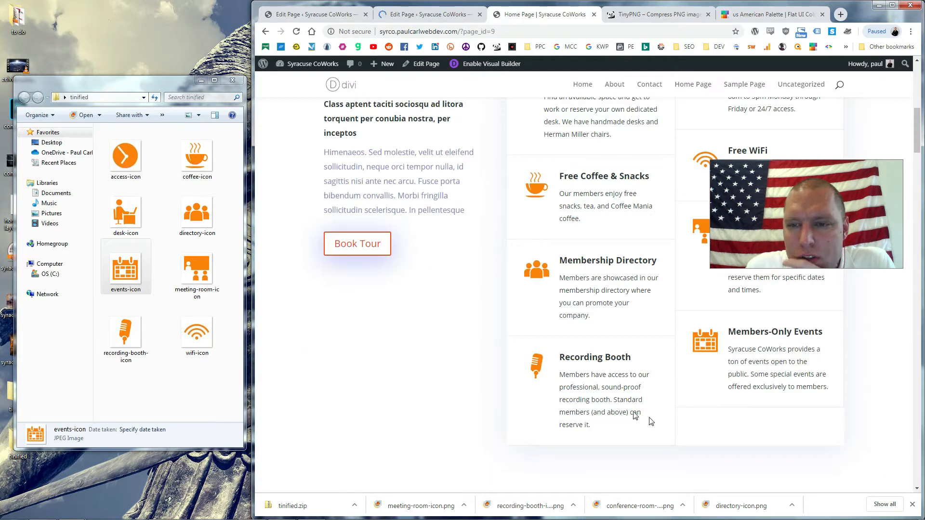
pyautogui.scroll(3, 619, 304)
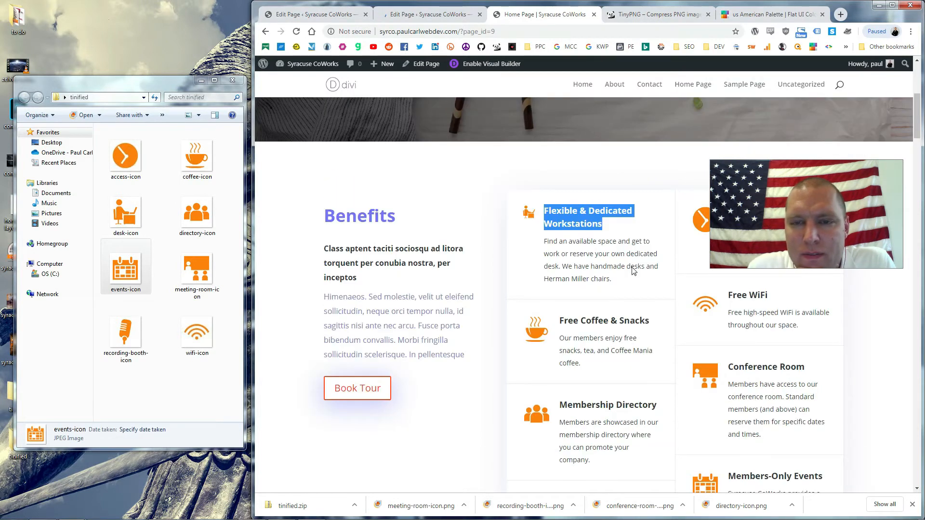
# Shorten the title of the Desks blurb in the Home Page editor to Workstations and save the blurb.
pyautogui.click(407, 18)
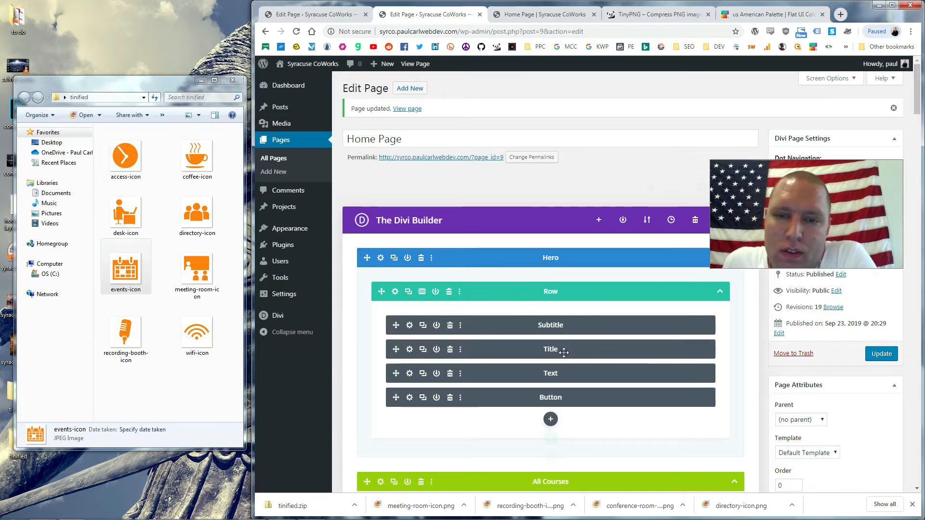
pyautogui.scroll(-2, 595, 334)
pyautogui.scroll(-3, 582, 363)
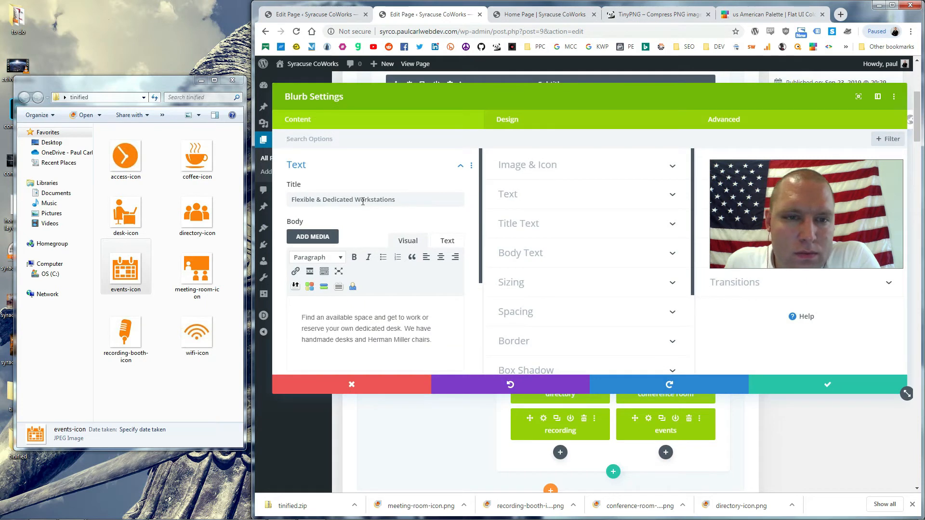
pyautogui.moveTo(355, 199); pyautogui.dragTo(224, 202)
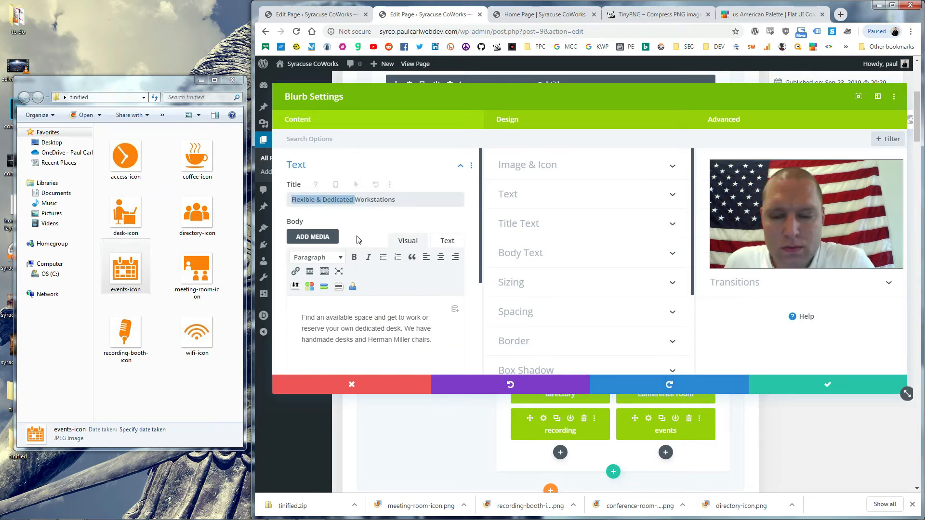
pyautogui.press('BackSpace')
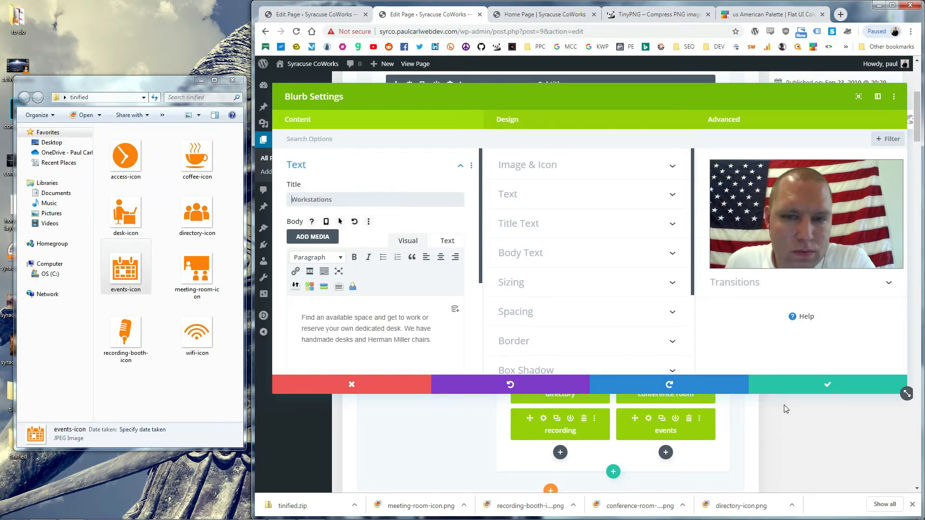
pyautogui.click(822, 389)
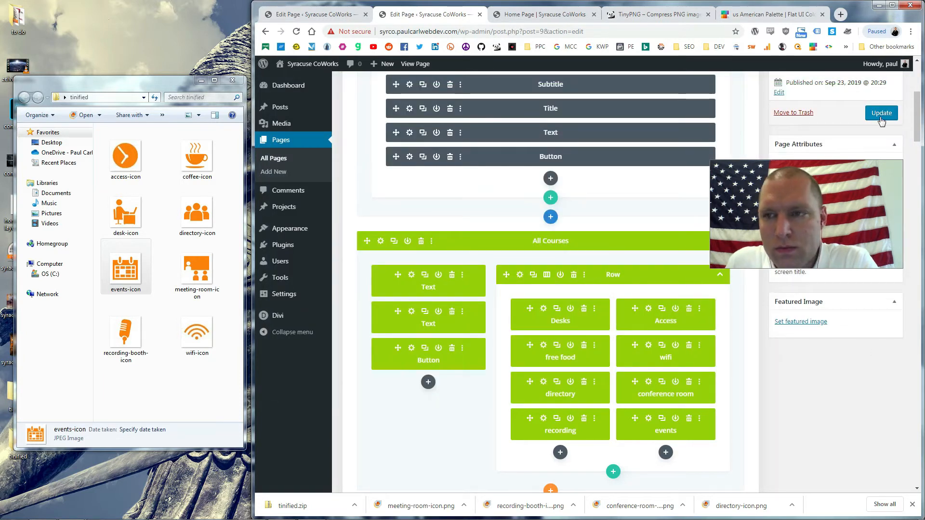
# Update the page with the shortened blurb title and refresh the live Home Page.
pyautogui.click(882, 116)
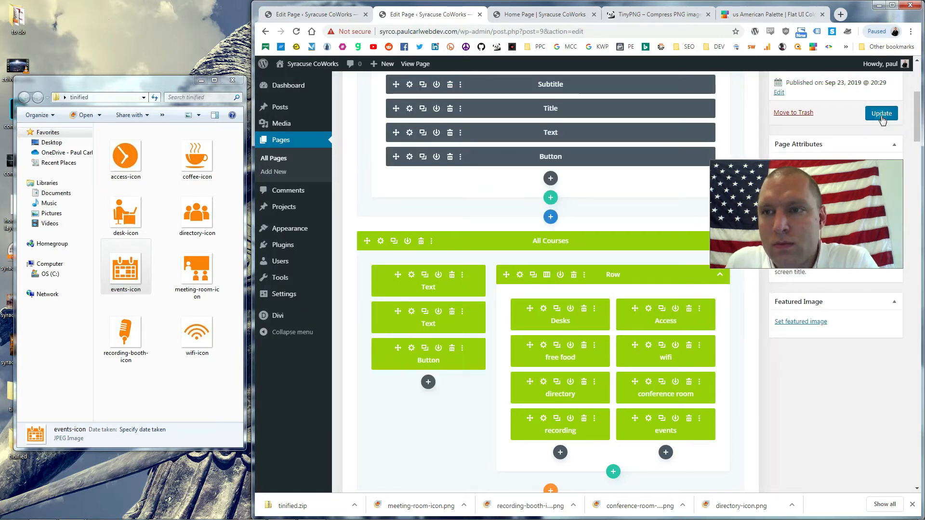
pyautogui.click(547, 18)
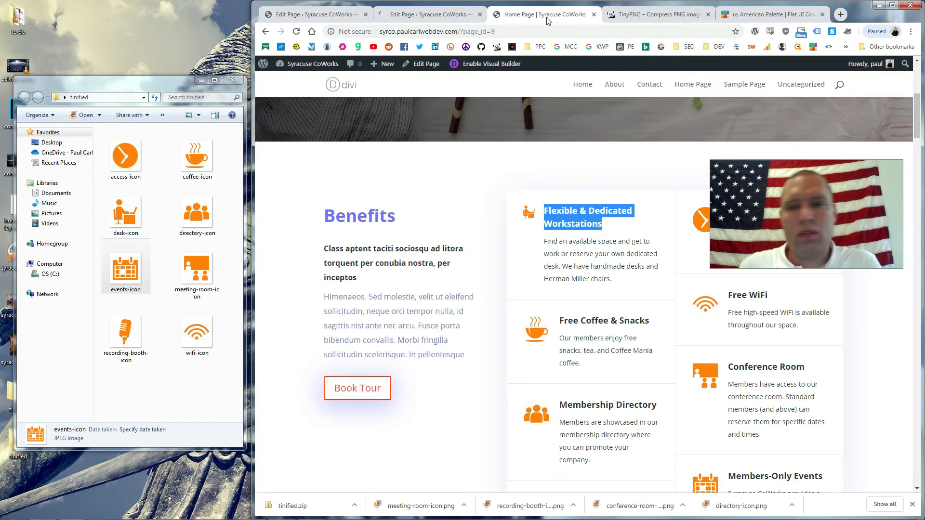
pyautogui.press('F5')
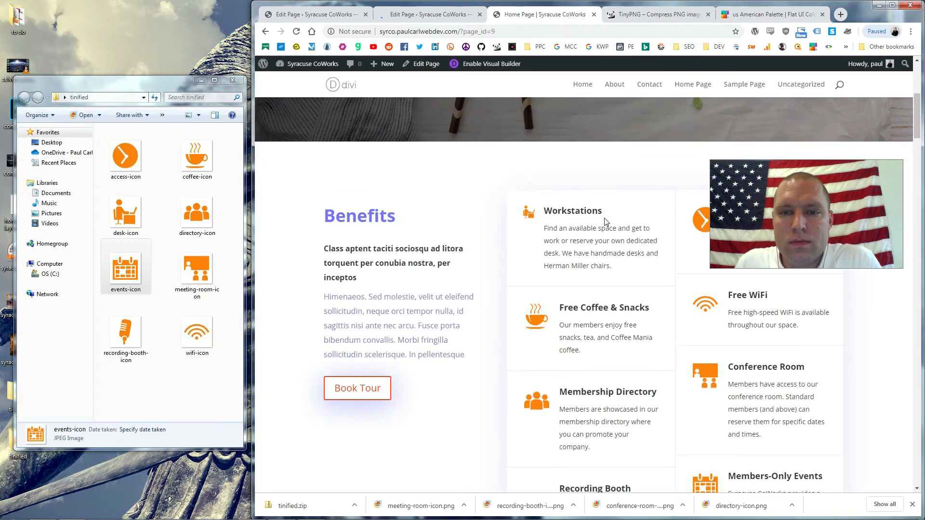
# Review the layout of the Benefits blurbs and the hero section on the live Home Page.
pyautogui.moveTo(602, 275); pyautogui.dragTo(540, 217)
pyautogui.click(601, 246)
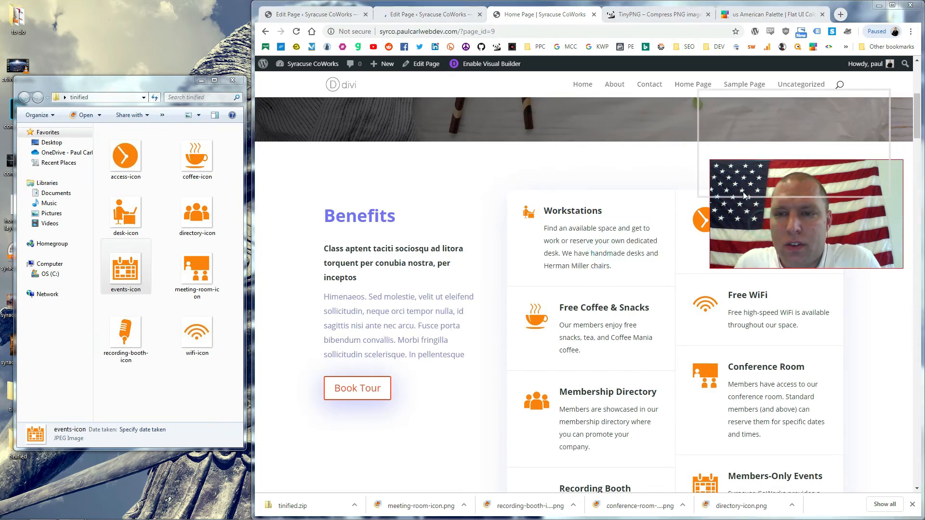
pyautogui.click(777, 380)
pyautogui.scroll(-5, 766, 385)
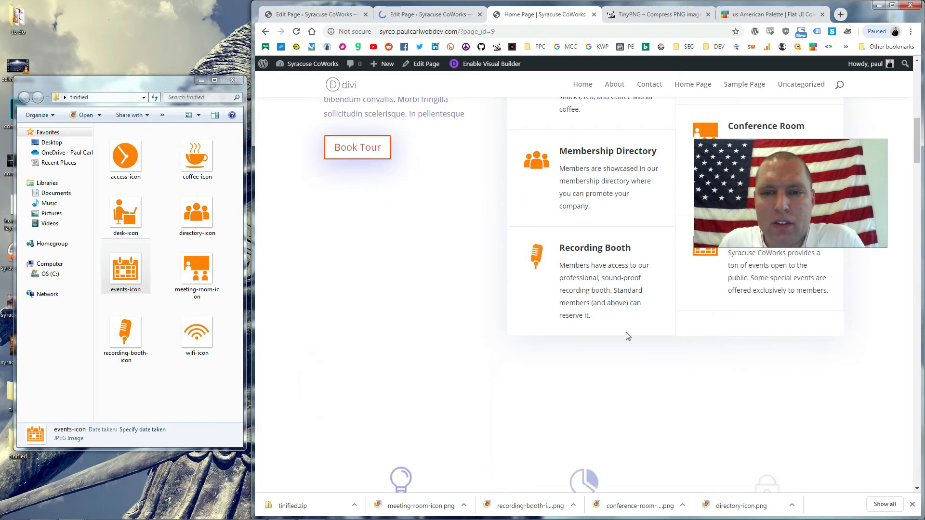
pyautogui.scroll(6, 628, 336)
pyautogui.scroll(-3, 377, 283)
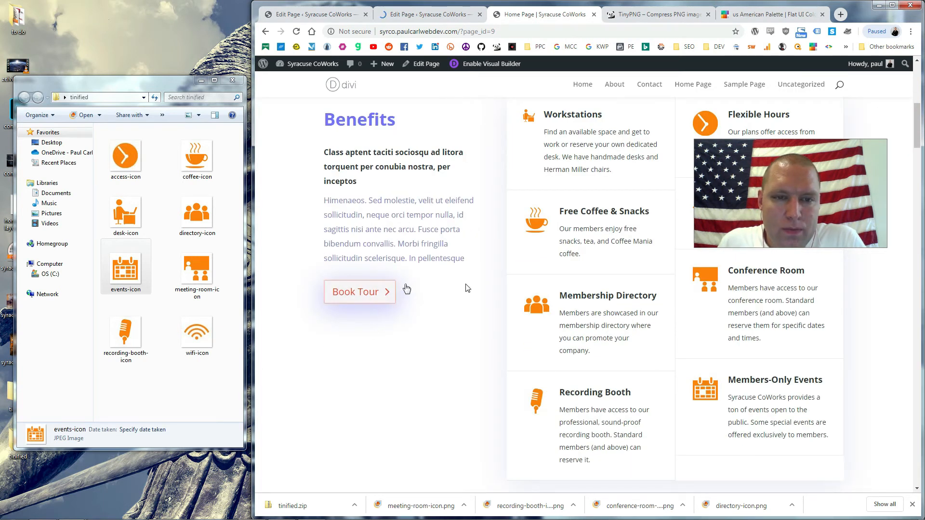
pyautogui.scroll(5, 507, 322)
pyautogui.scroll(3, 506, 322)
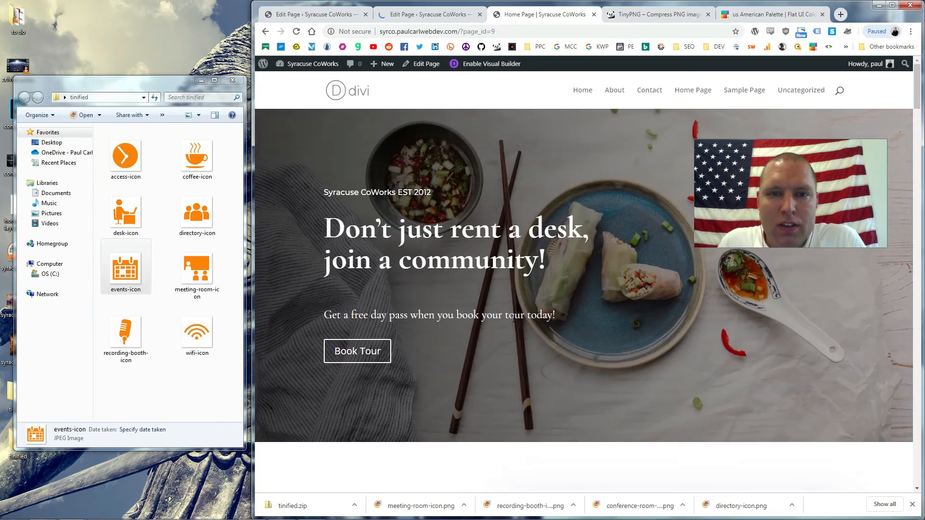
# Look through the remaining template sections of the live Home Page down to the questions area, and return to the hero.
pyautogui.scroll(-7, 513, 313)
pyautogui.scroll(-8, 516, 307)
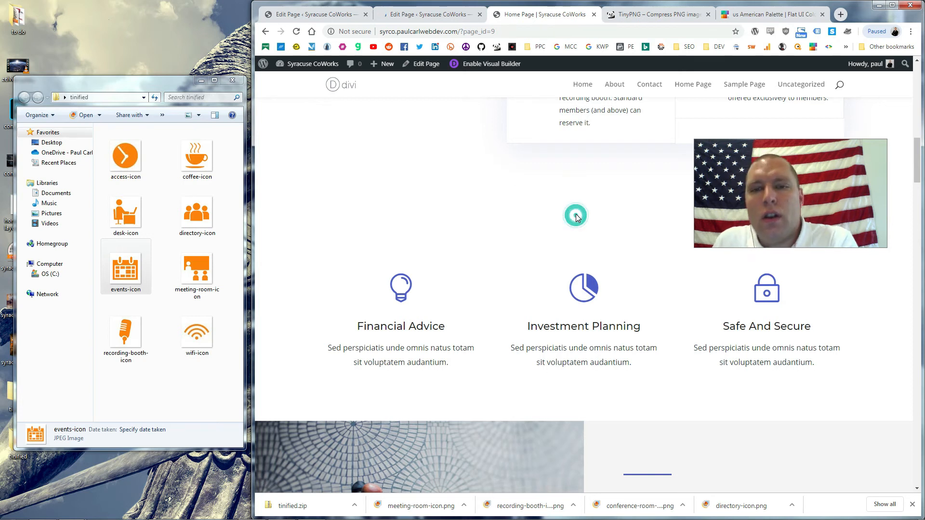
pyautogui.scroll(-10, 588, 214)
pyautogui.scroll(-15, 615, 178)
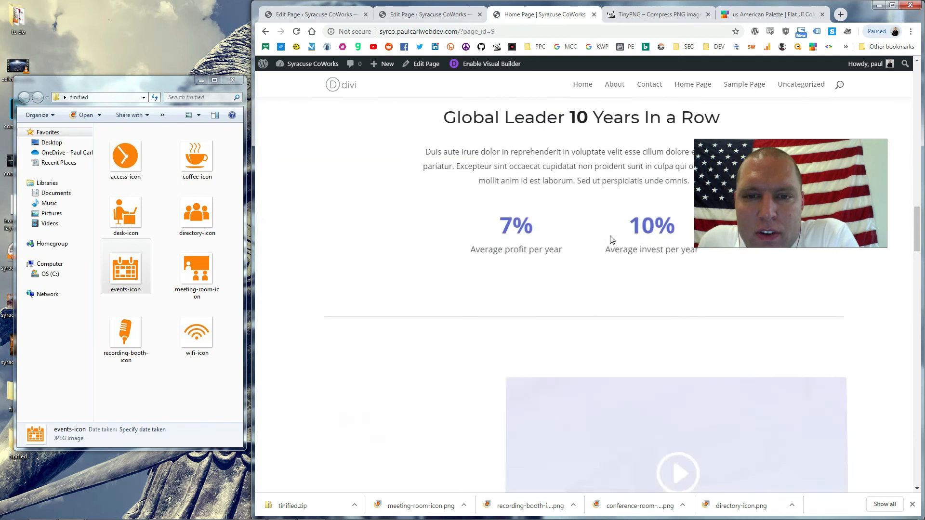
pyautogui.scroll(-10, 367, 273)
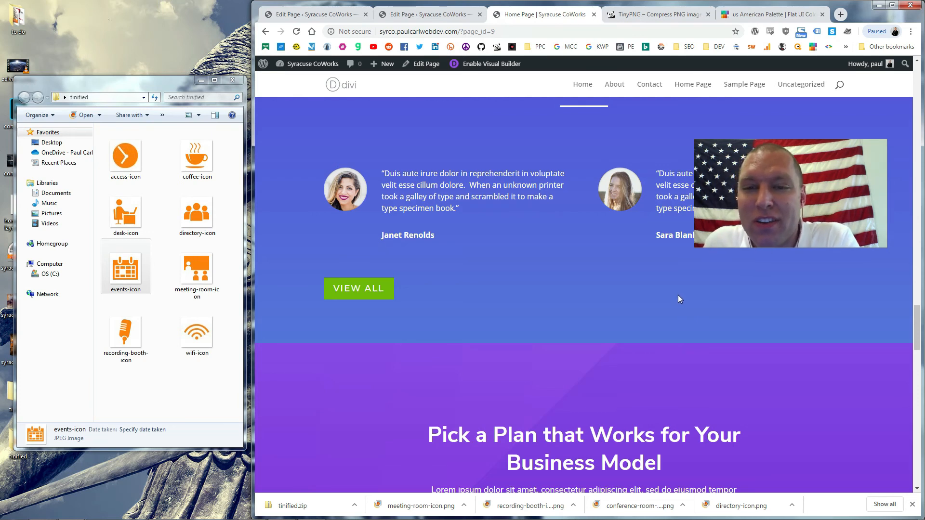
pyautogui.scroll(-10, 677, 296)
pyautogui.scroll(-15, 678, 304)
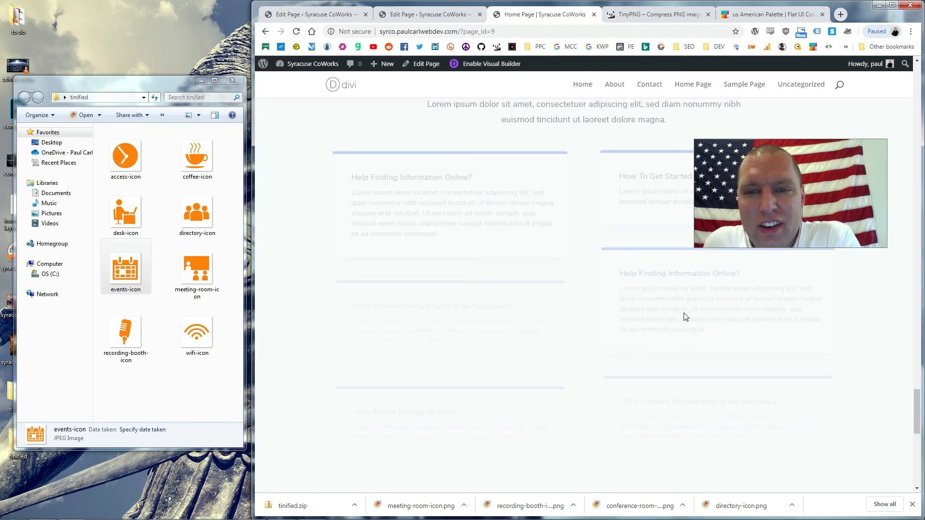
pyautogui.scroll(-2, 685, 312)
pyautogui.scroll(20, 679, 308)
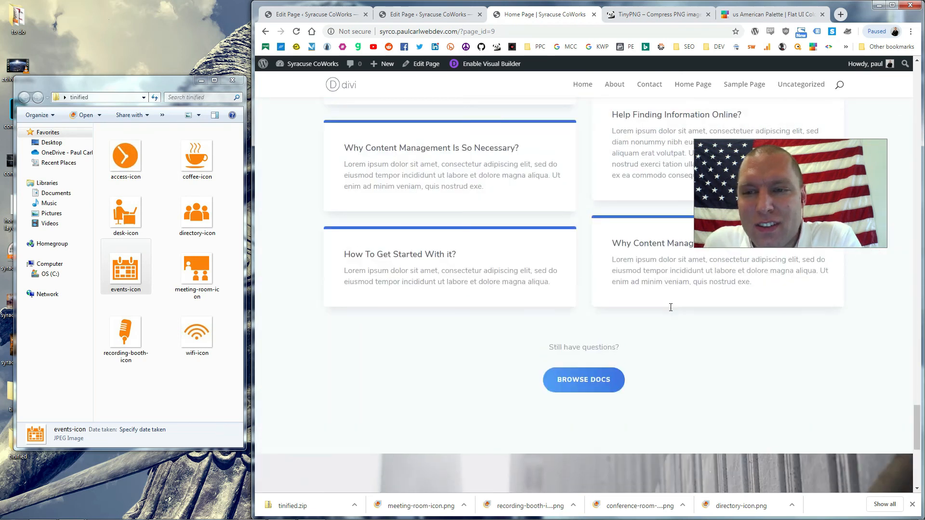
pyautogui.scroll(15, 673, 306)
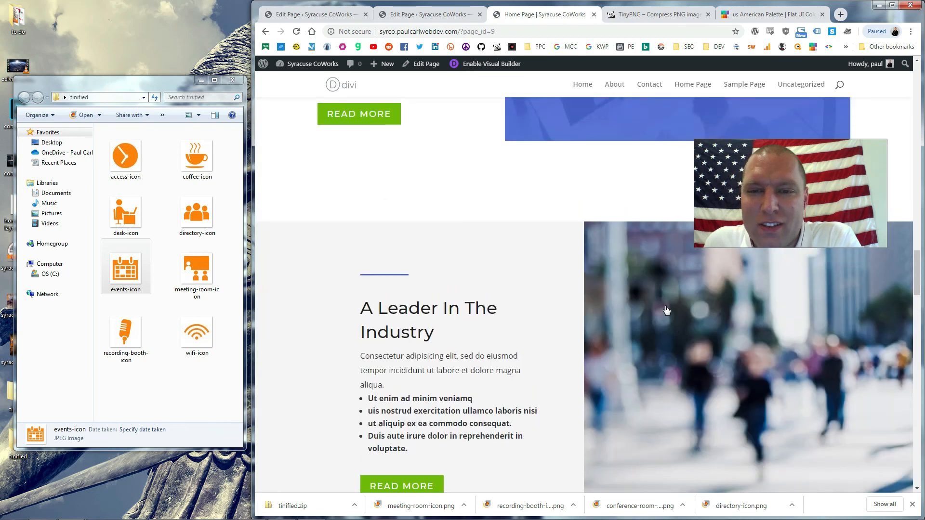
pyautogui.scroll(15, 661, 309)
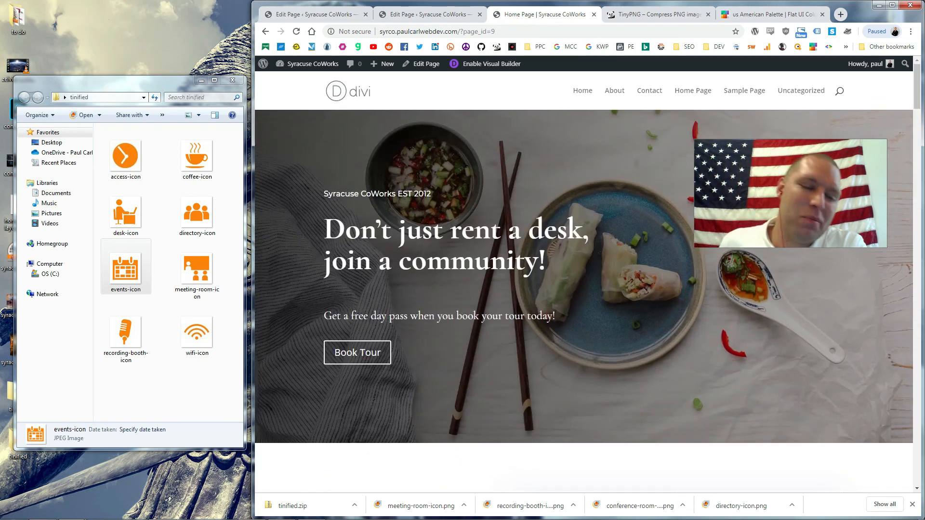
pyautogui.moveTo(295, 518)
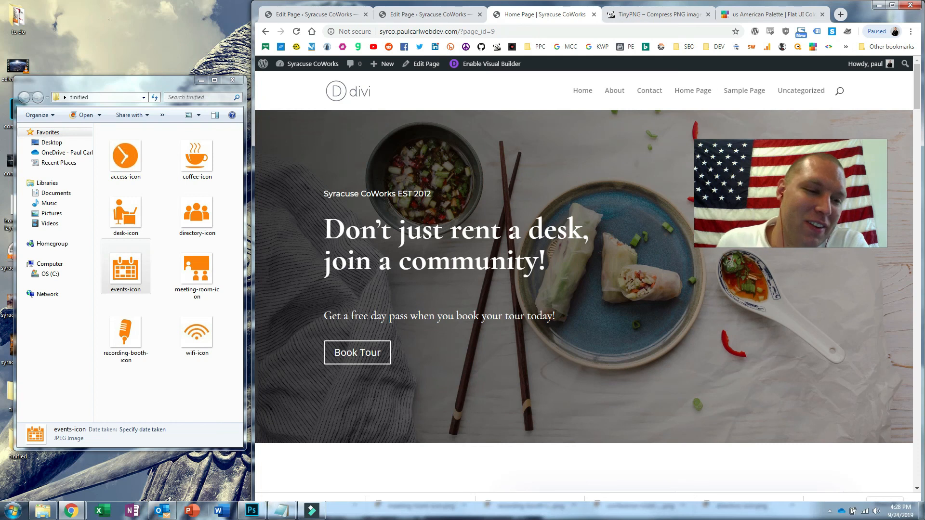
pyautogui.click(308, 513)
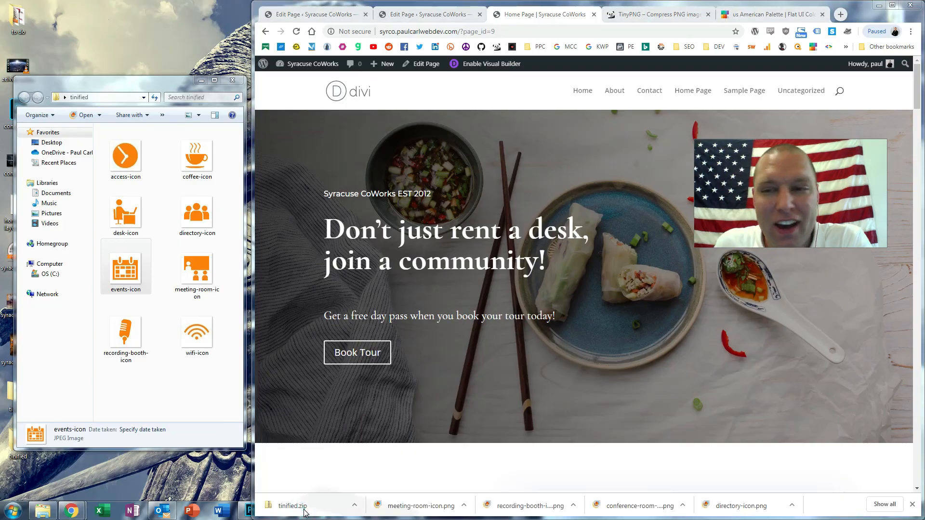